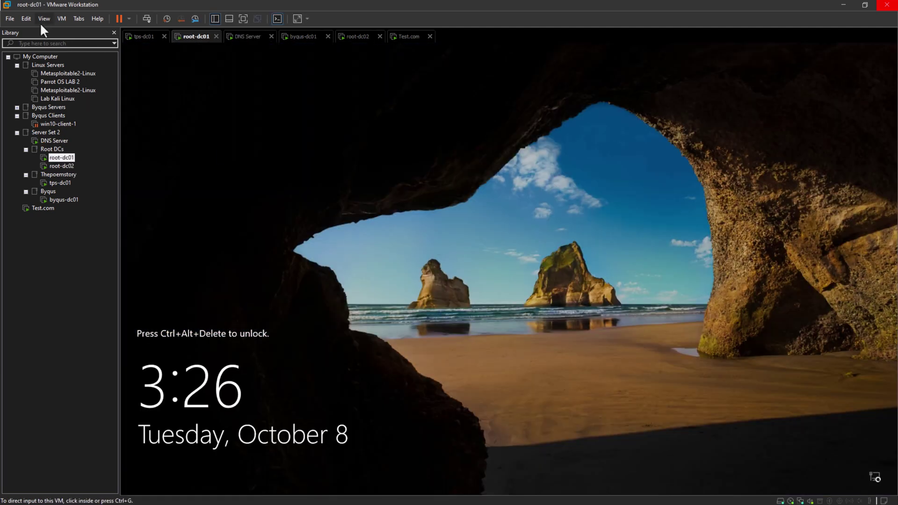
Sign in to root-dc01 as domain administrator, re-entering the password after the incorrect-password error.
{"action": "left_click", "coordinate": [147, 19]}
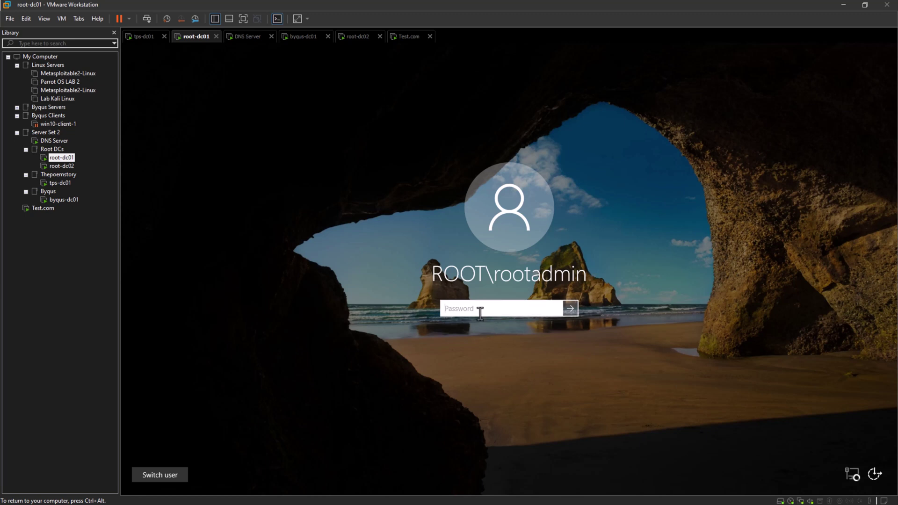
{"action": "type", "text": "P"}
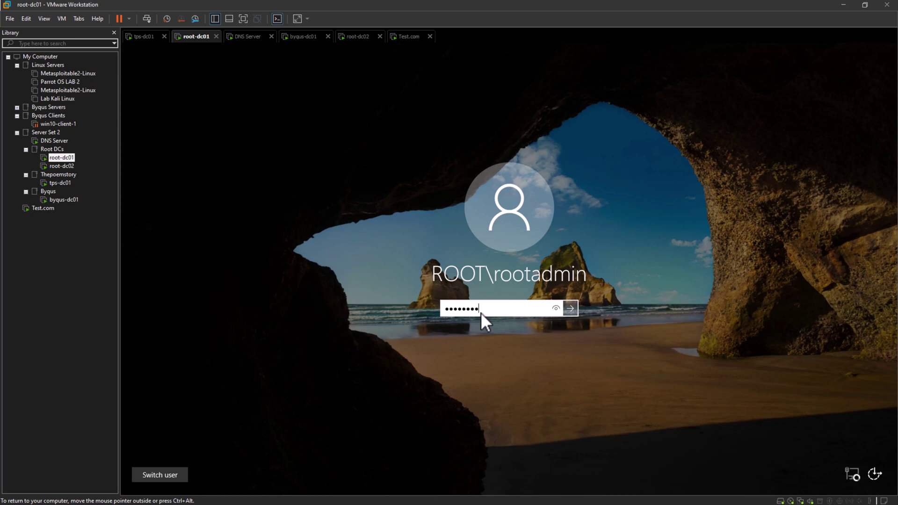
{"action": "key", "text": "Return"}
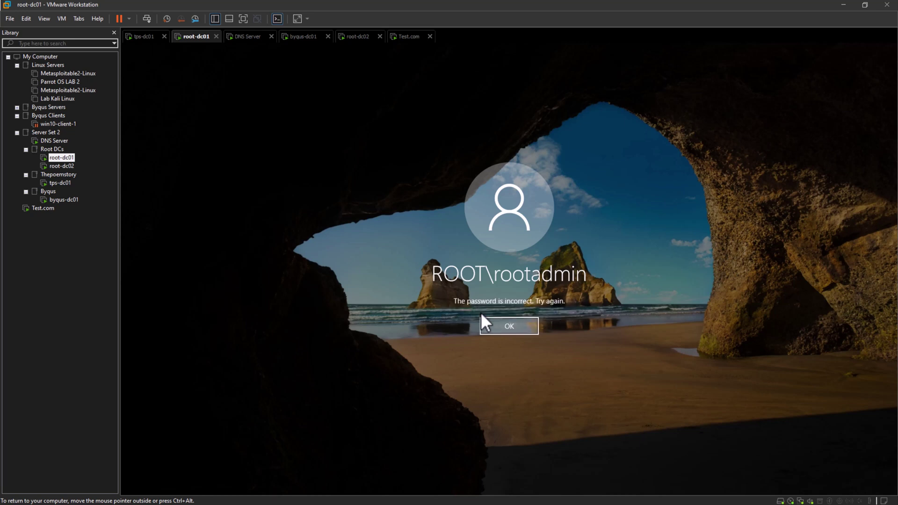
{"action": "key", "text": "Return"}
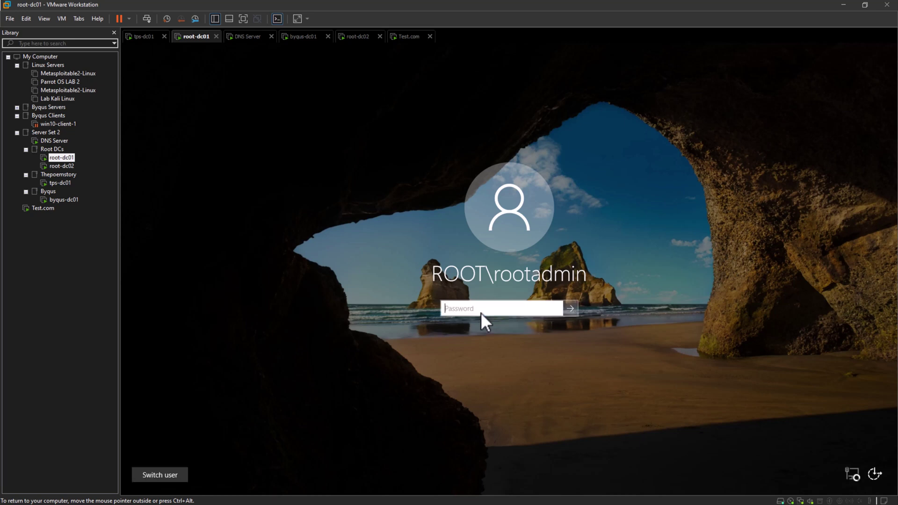
{"action": "type", "text": "P"}
{"action": "key", "text": "Return"}
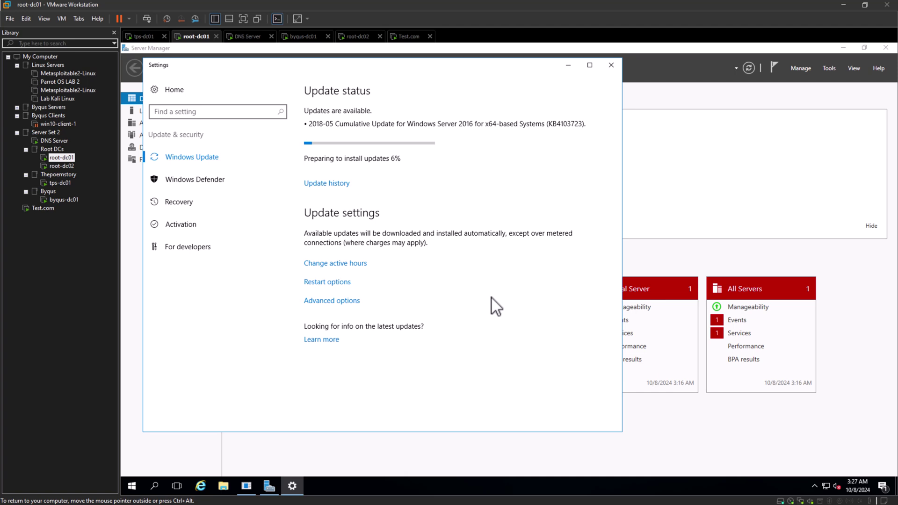
Launch Active Directory Domains and Trusts from Server Manager's Tools menu on root-dc01.
{"action": "left_click", "coordinate": [667, 250]}
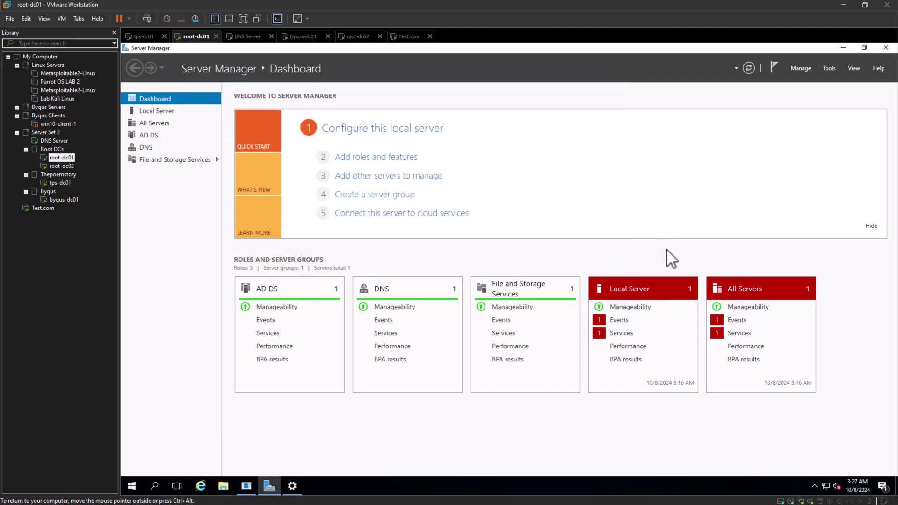
{"action": "left_click", "coordinate": [835, 68]}
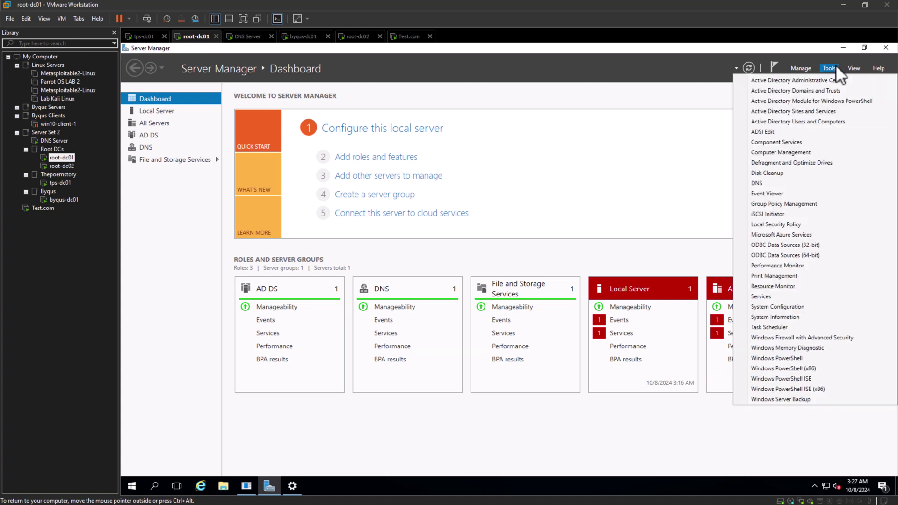
{"action": "left_click", "coordinate": [835, 89]}
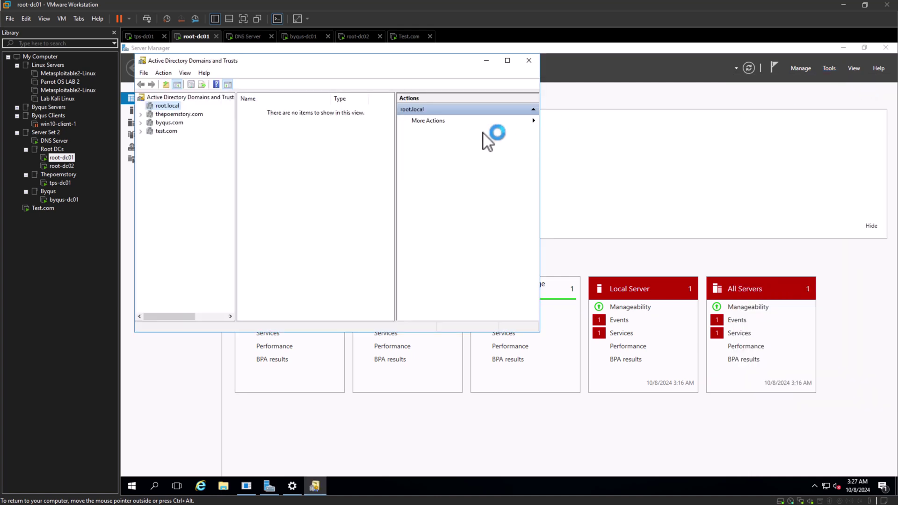
{"action": "left_click_drag", "start_coordinate": [401, 60], "coordinate": [523, 99]}
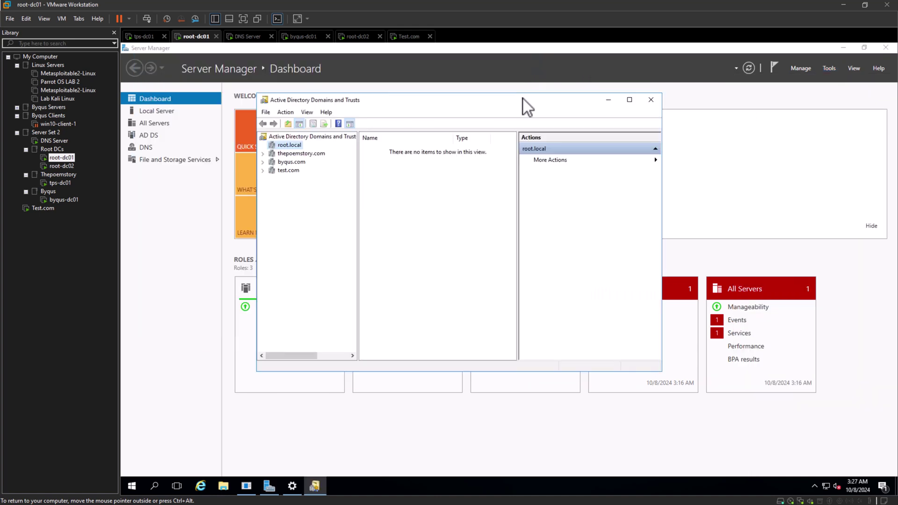
Show the Operations Master dialog and highlight root-dc01.root.local as domain naming master.
{"action": "right_click", "coordinate": [301, 137]}
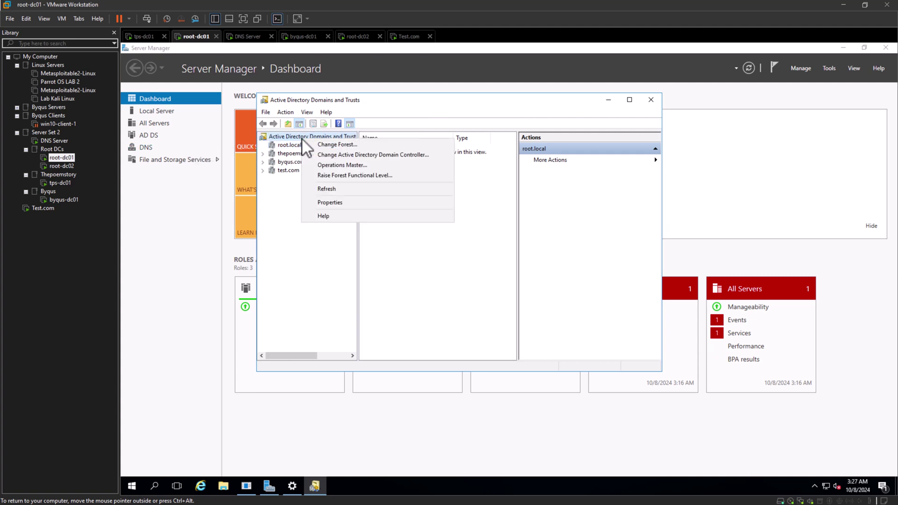
{"action": "key", "text": "Escape"}
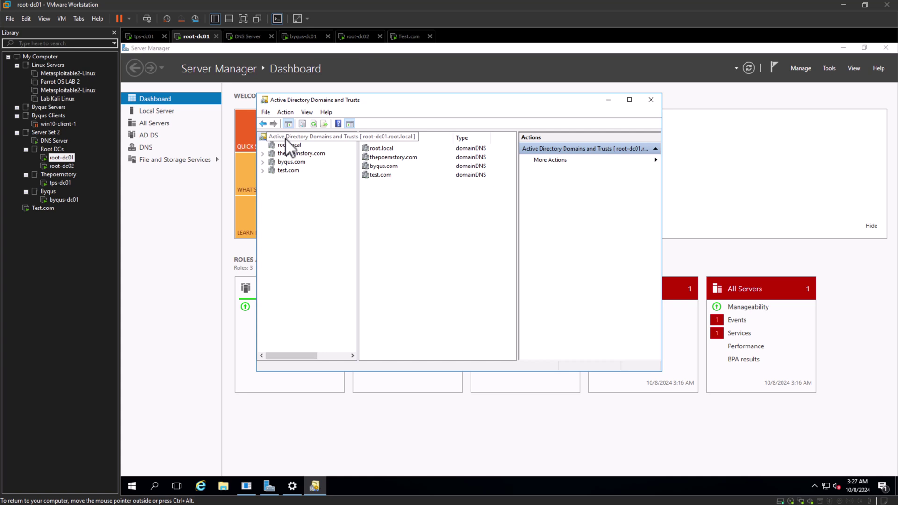
{"action": "right_click", "coordinate": [286, 138]}
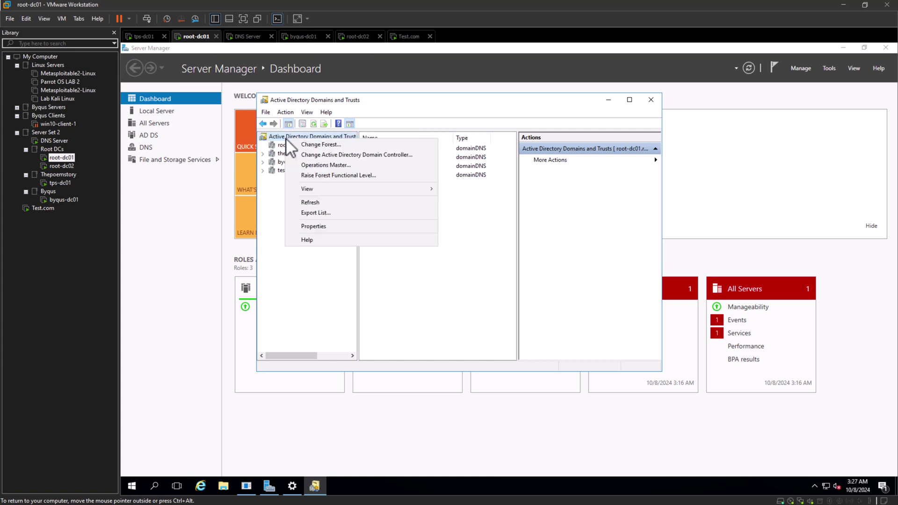
{"action": "left_click", "coordinate": [316, 165]}
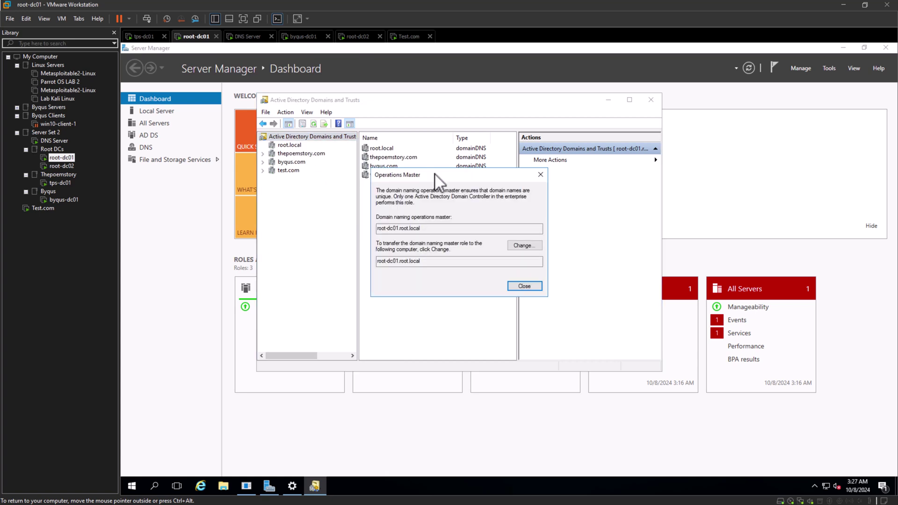
{"action": "left_click_drag", "start_coordinate": [436, 174], "coordinate": [452, 143]}
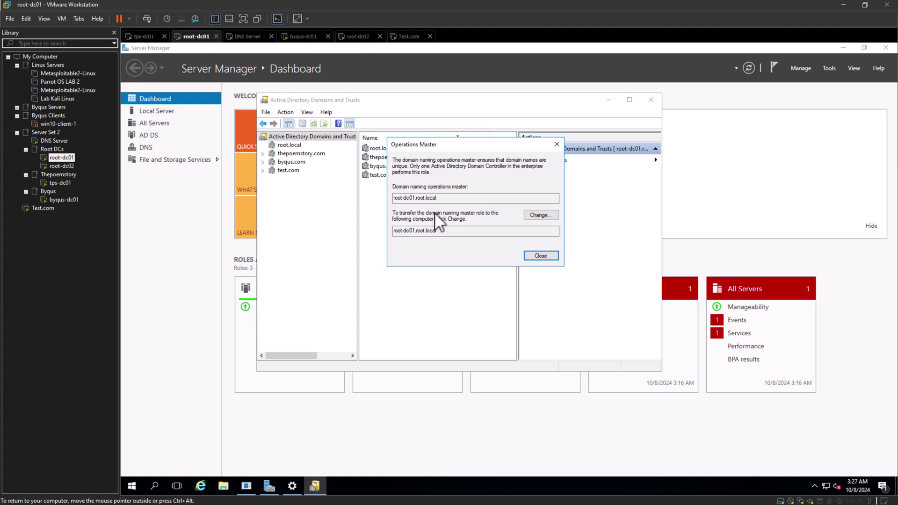
{"action": "left_click_drag", "start_coordinate": [438, 199], "coordinate": [392, 199]}
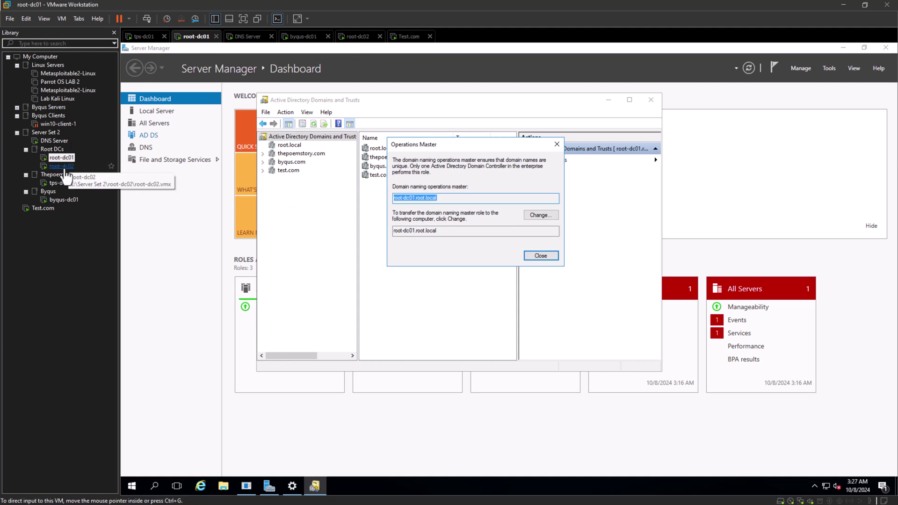
Switch to the root-dc02 VM and sign in with the administrator password.
{"action": "left_click", "coordinate": [63, 166]}
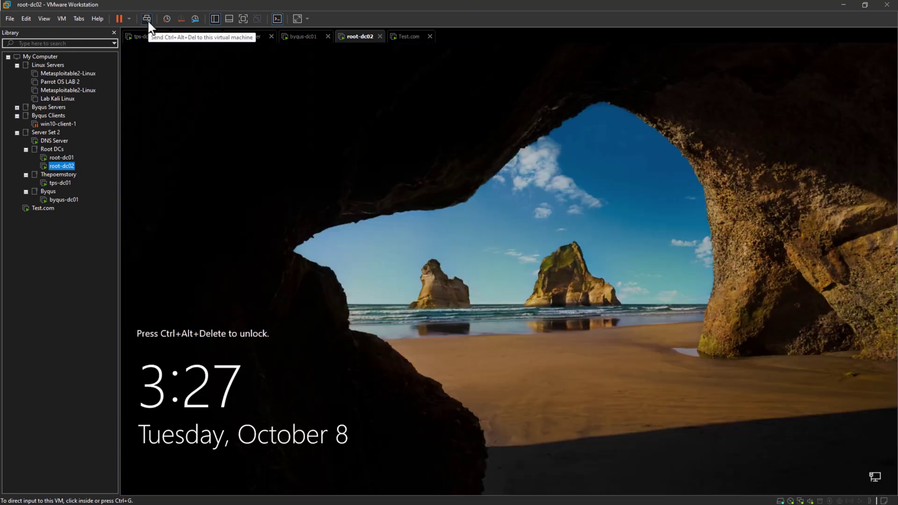
{"action": "left_click", "coordinate": [148, 20]}
{"action": "left_click", "coordinate": [498, 302]}
{"action": "type", "text": "passw0rd"}
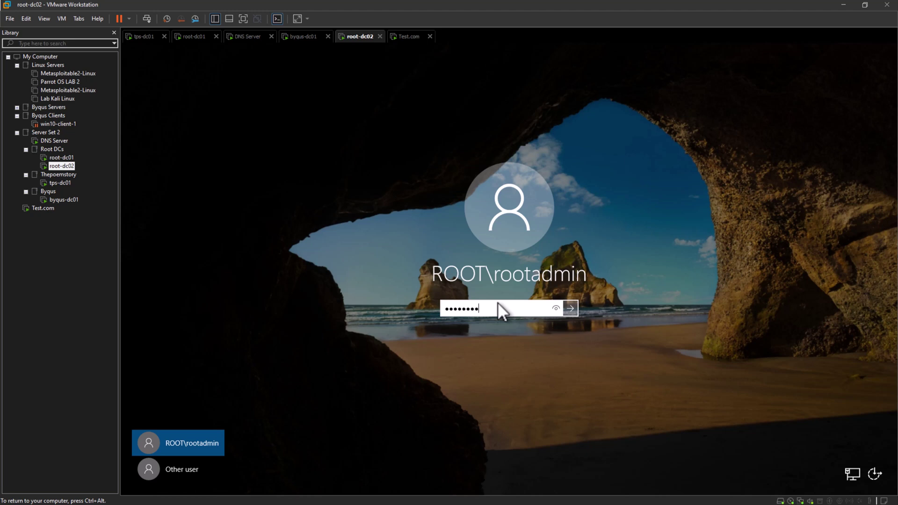
{"action": "key", "text": "Return"}
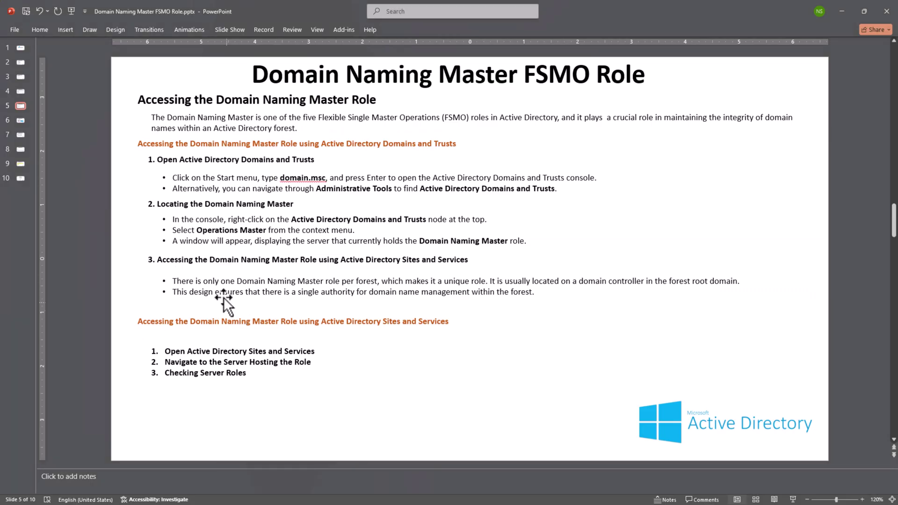
Highlight domain.msc in slide 5's first bullet, then return to VMware Workstation.
{"action": "left_click_drag", "start_coordinate": [279, 179], "coordinate": [325, 184]}
{"action": "left_click", "coordinate": [285, 180]}
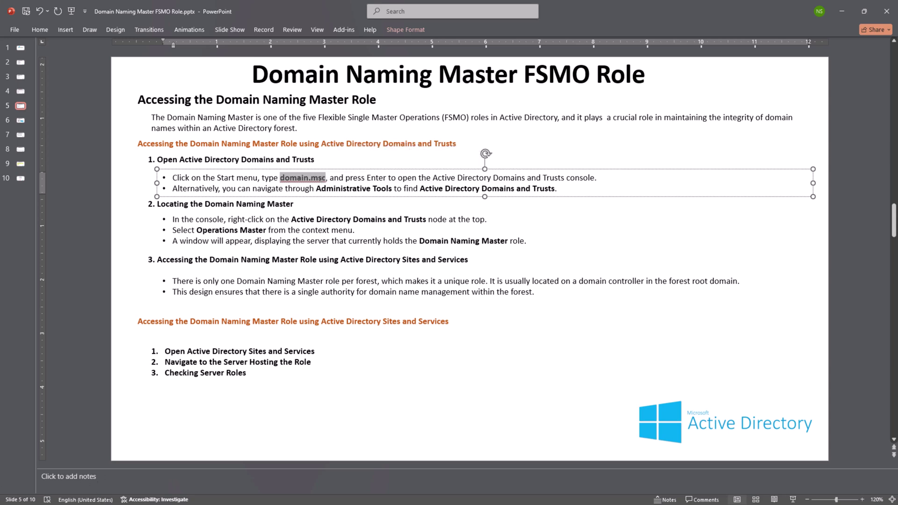
{"action": "key", "text": "alt+Tab"}
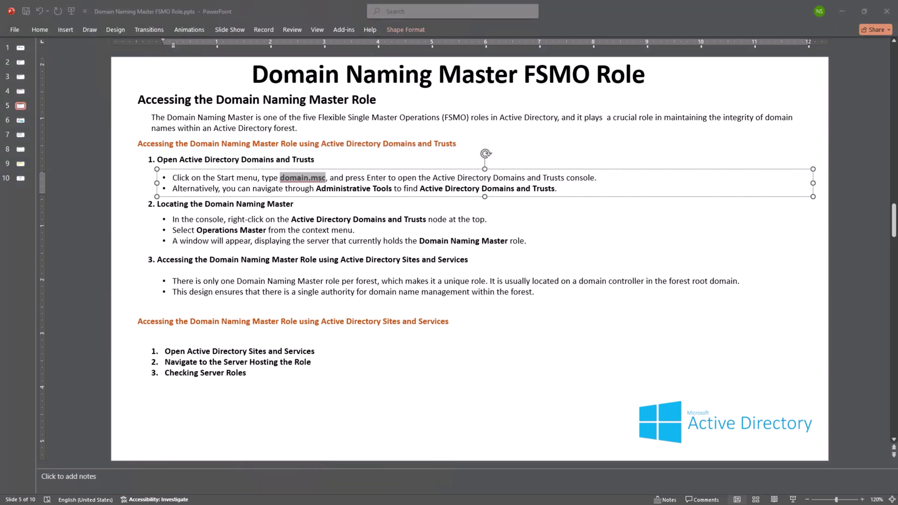
{"action": "key", "text": "alt+Tab"}
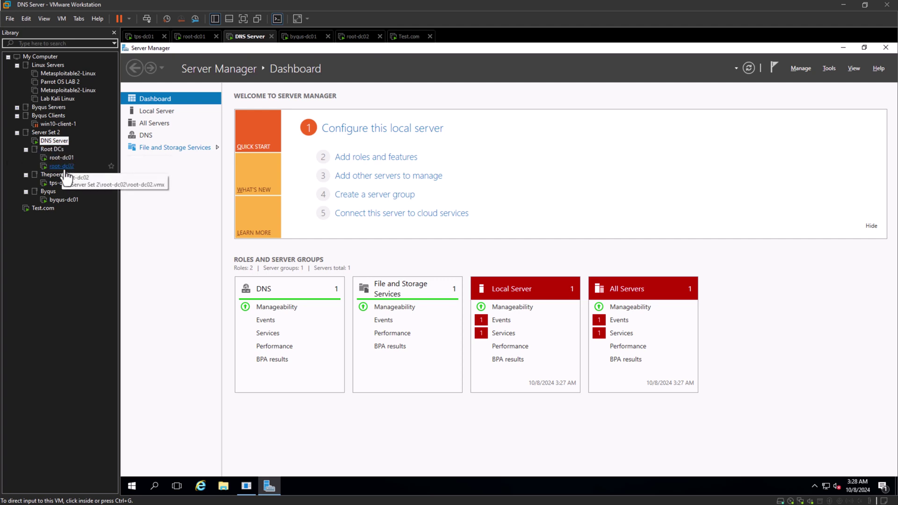
On root-dc02, search 'domain.local' in Windows search and open Active Directory Domains and Trusts.
{"action": "left_click", "coordinate": [66, 168]}
{"action": "left_click", "coordinate": [157, 490]}
{"action": "type", "text": "domain.local"}
{"action": "key", "text": "Return"}
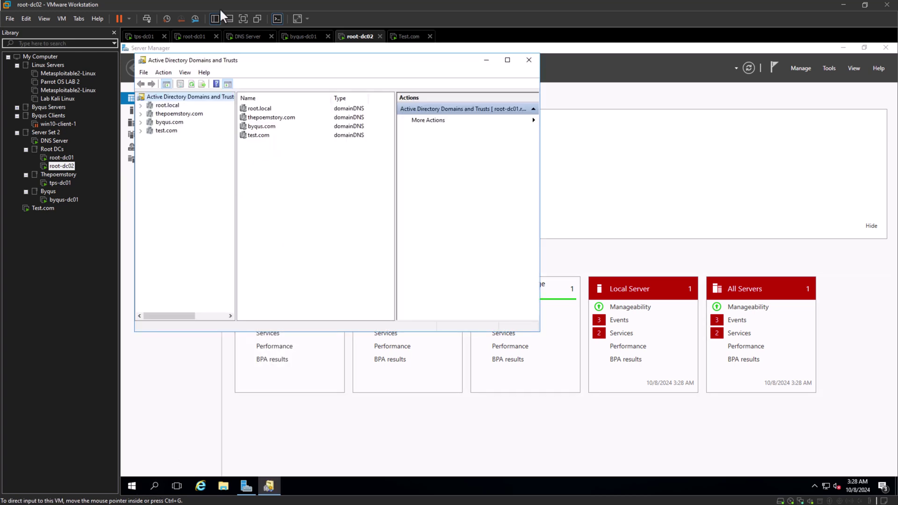
Confirm root-dc01.root.local as domain naming master in Operations Master, then return to PowerPoint.
{"action": "right_click", "coordinate": [191, 97]}
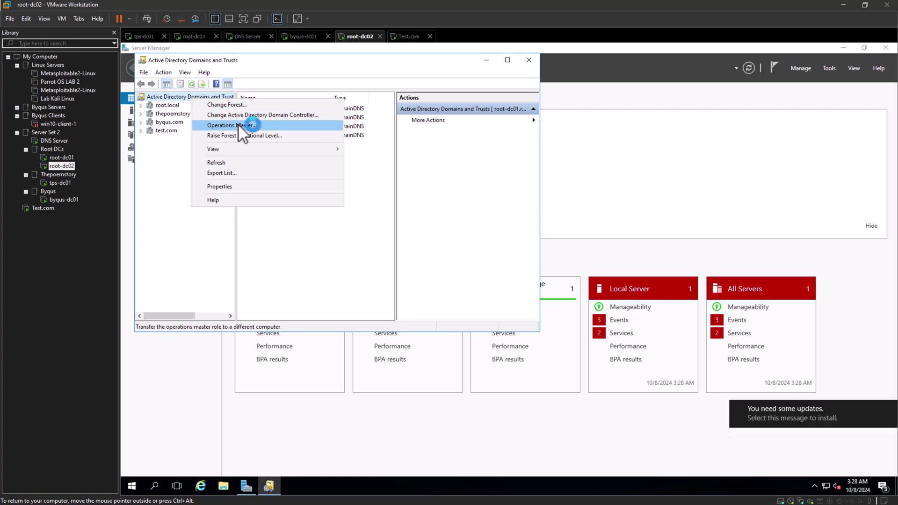
{"action": "left_click", "coordinate": [238, 124]}
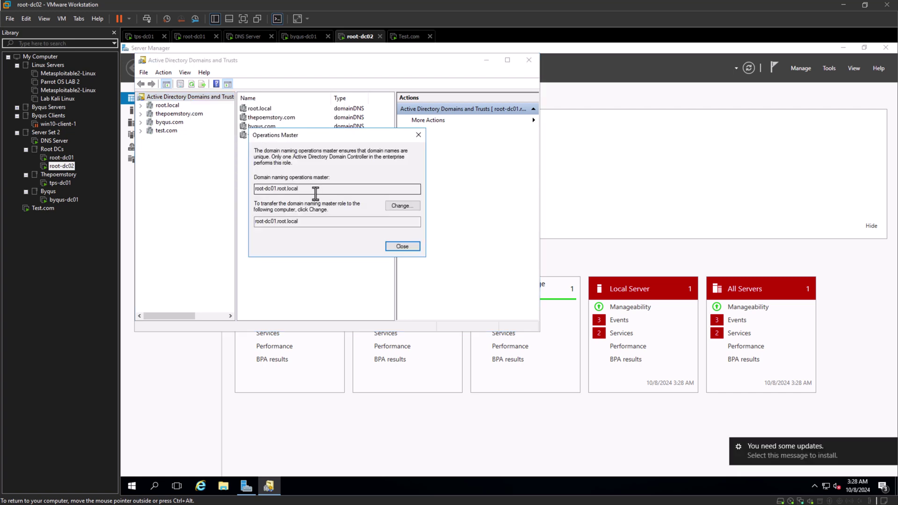
{"action": "left_click_drag", "start_coordinate": [315, 192], "coordinate": [252, 194]}
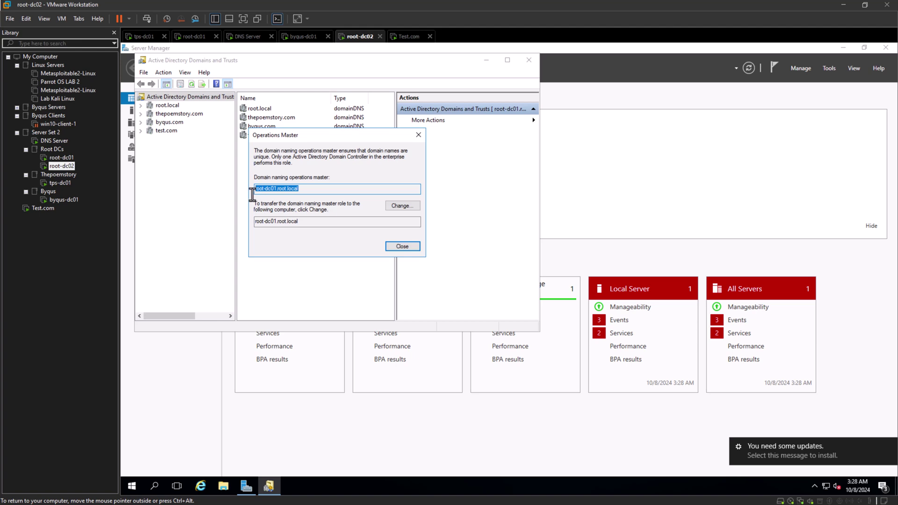
{"action": "left_click", "coordinate": [319, 188]}
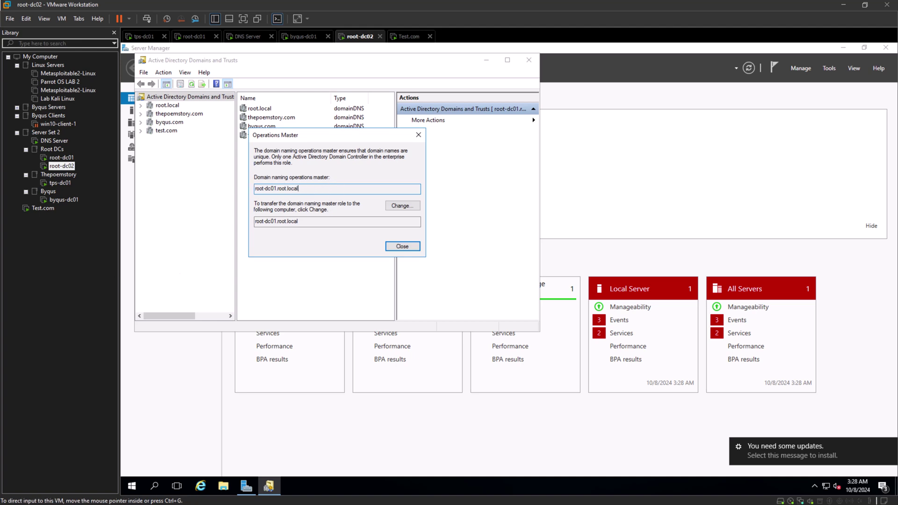
{"action": "key", "text": "alt+Tab"}
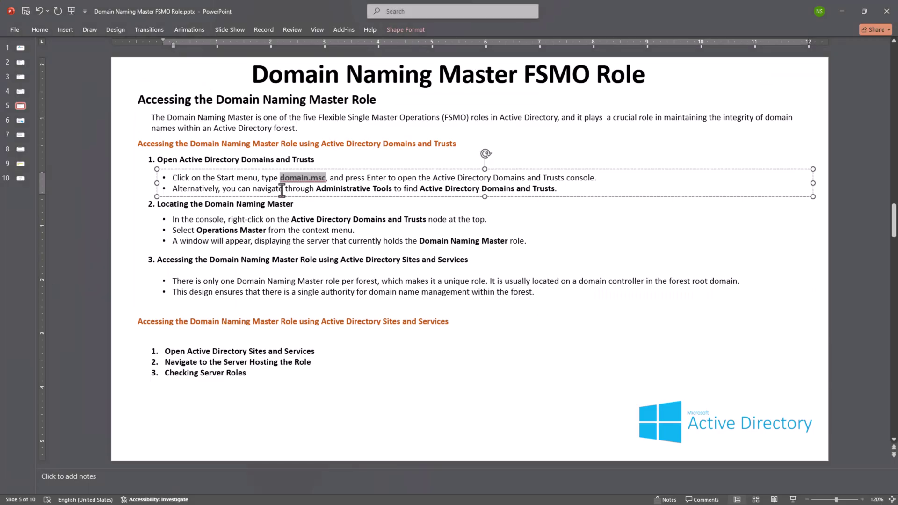
Highlight the slide's first steps for locating the Domain Naming Master and select the text box.
{"action": "left_click", "coordinate": [293, 184]}
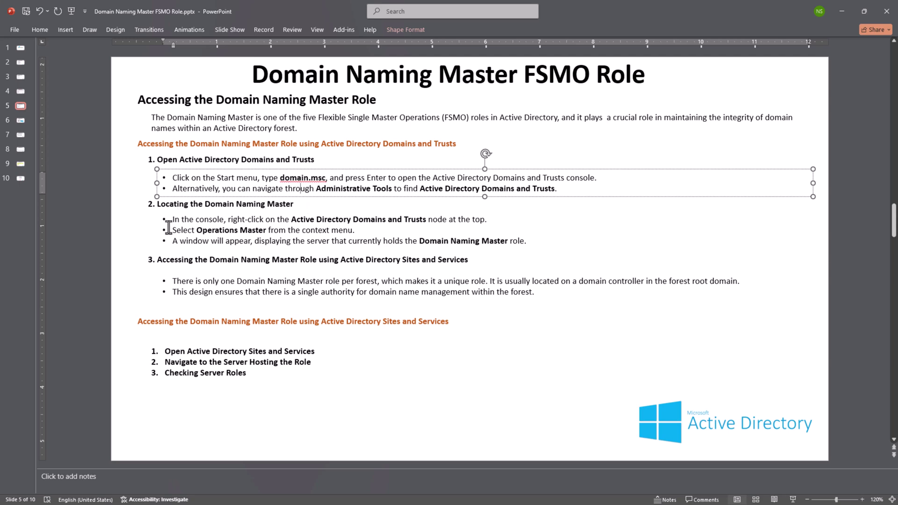
{"action": "left_click_drag", "start_coordinate": [172, 218], "coordinate": [529, 244]}
{"action": "left_click", "coordinate": [552, 246]}
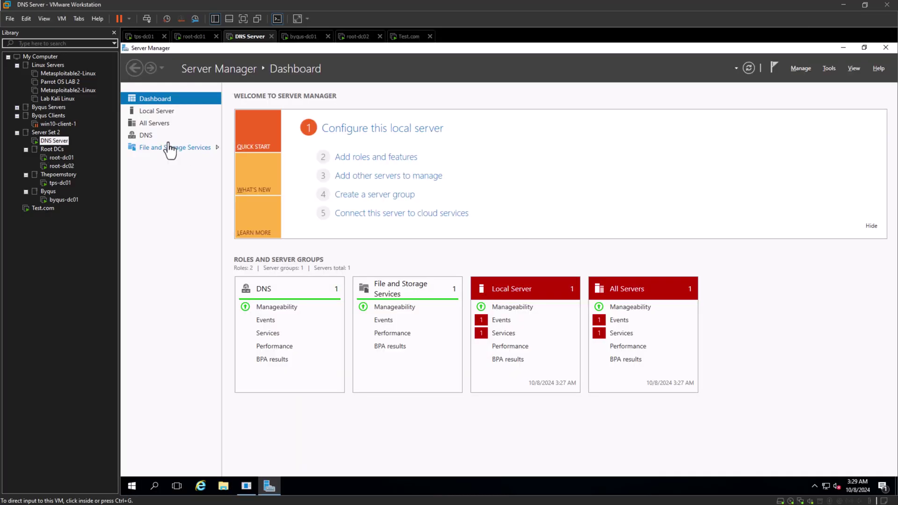
Launch Active Directory Sites and Services on root-dc02 and expand Sites, Inter-Site Transports, Default-First-Site-Name.
{"action": "left_click", "coordinate": [61, 166]}
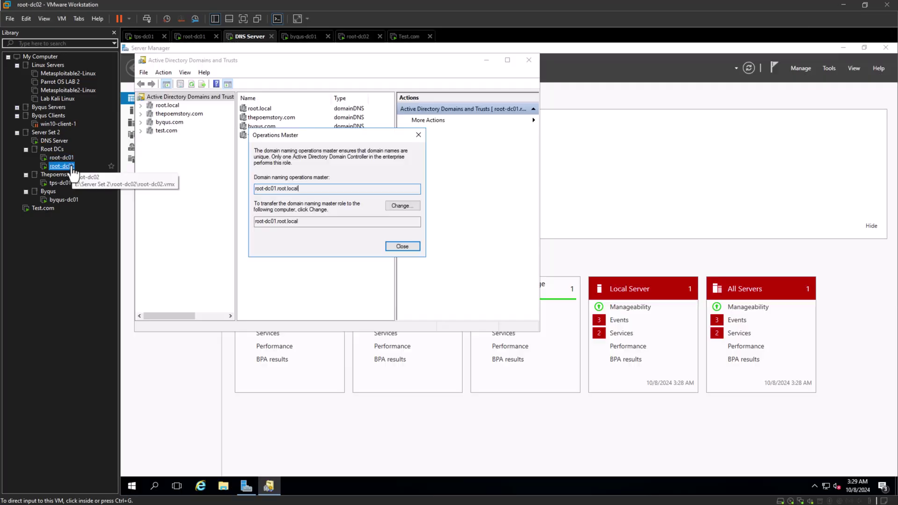
{"action": "left_click", "coordinate": [835, 69]}
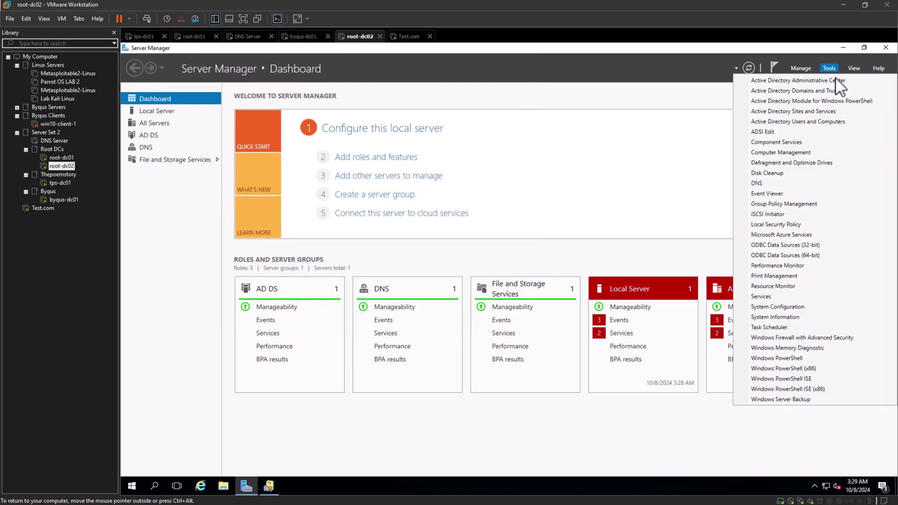
{"action": "left_click", "coordinate": [835, 111]}
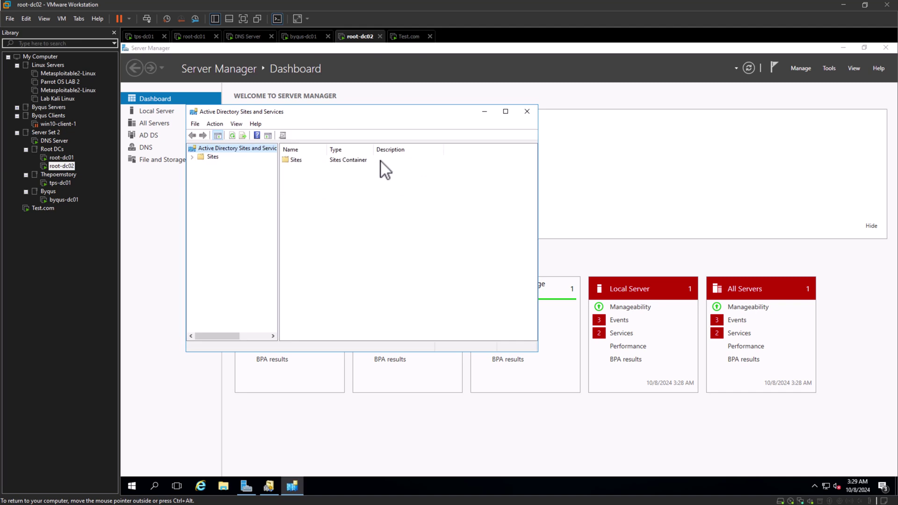
{"action": "right_click", "coordinate": [220, 148]}
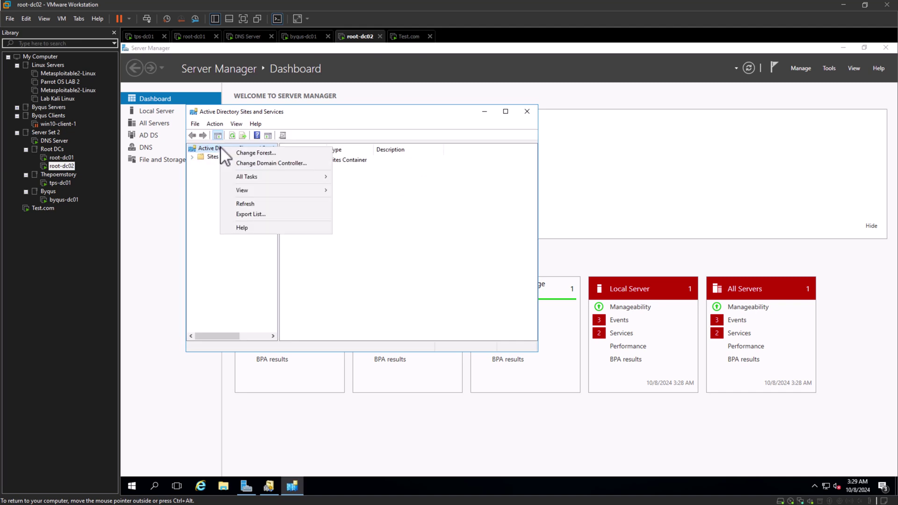
{"action": "left_click", "coordinate": [192, 162]}
{"action": "left_click", "coordinate": [192, 159]}
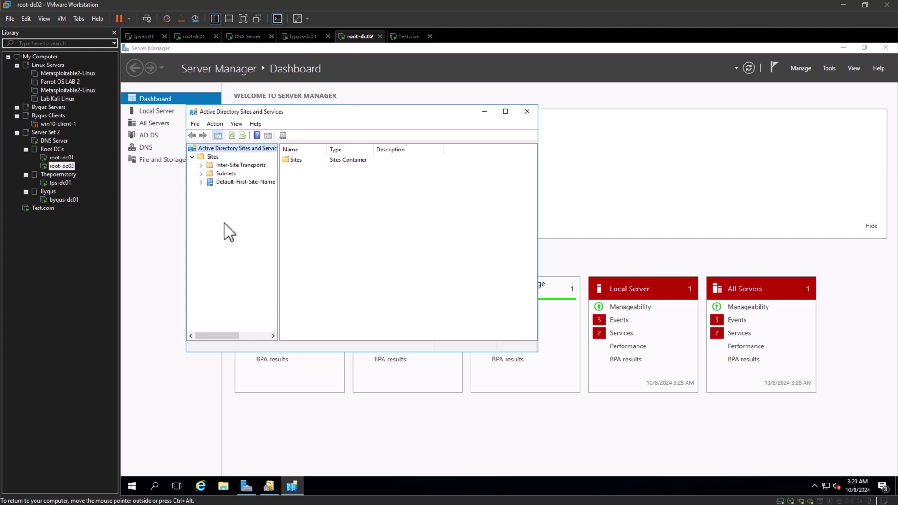
{"action": "left_click", "coordinate": [201, 165]}
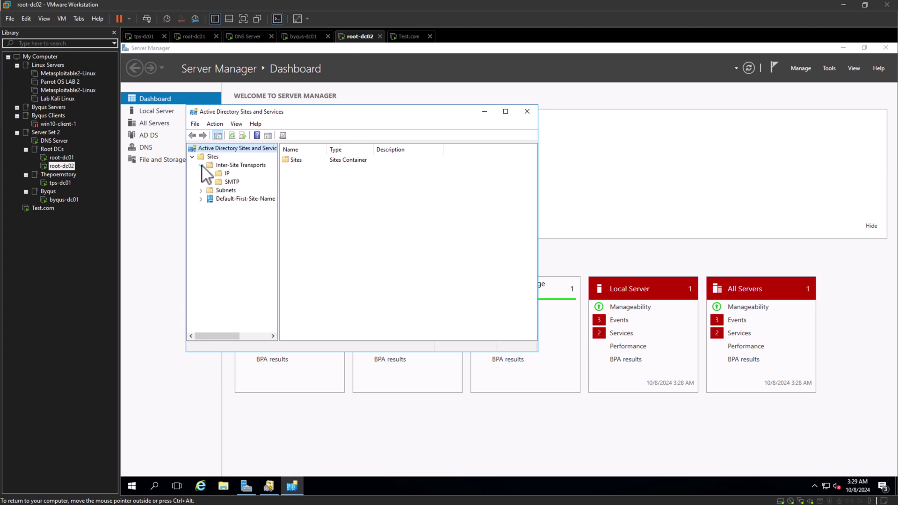
{"action": "left_click", "coordinate": [200, 199]}
Expand Default-First-Site-Name's Servers to list the domain controllers and view ROOT-DC01's NTDS Settings.
{"action": "right_click", "coordinate": [217, 158]}
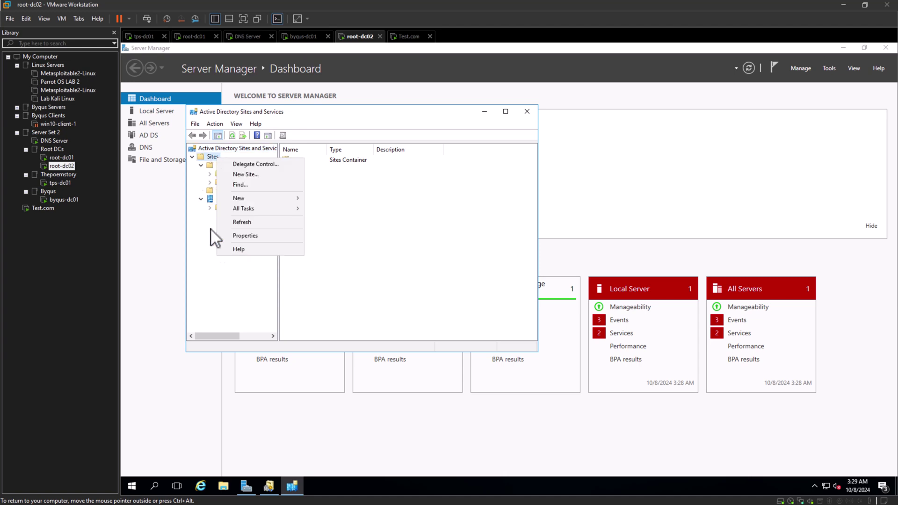
{"action": "left_click", "coordinate": [203, 248]}
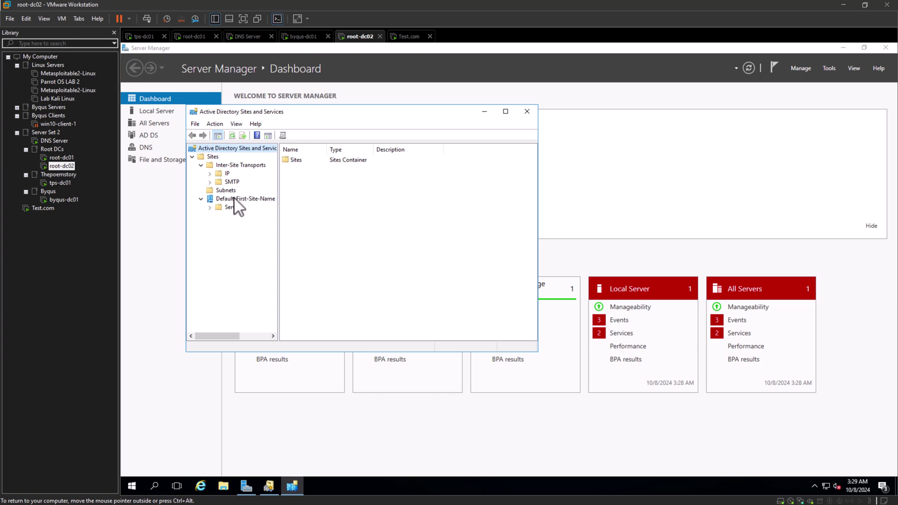
{"action": "right_click", "coordinate": [235, 199]}
{"action": "left_click", "coordinate": [221, 242]}
{"action": "left_click", "coordinate": [233, 207]}
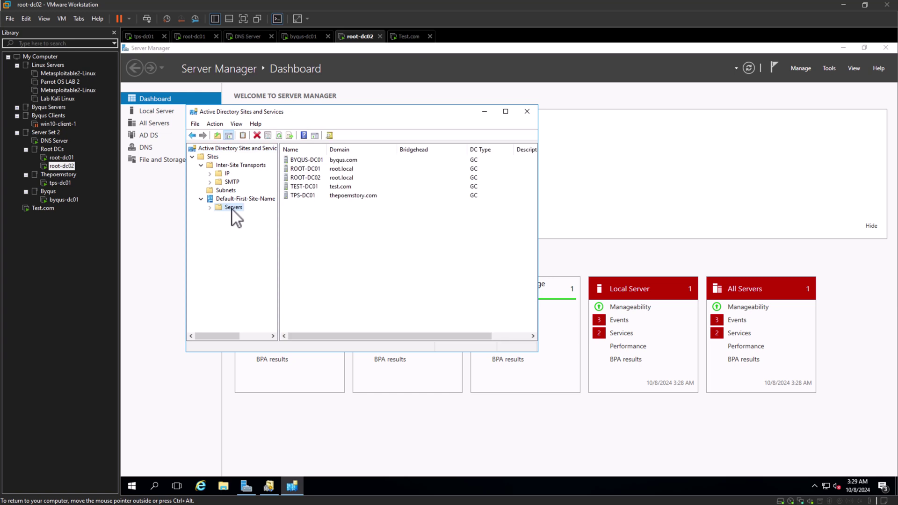
{"action": "left_click", "coordinate": [209, 207]}
{"action": "left_click", "coordinate": [251, 225]}
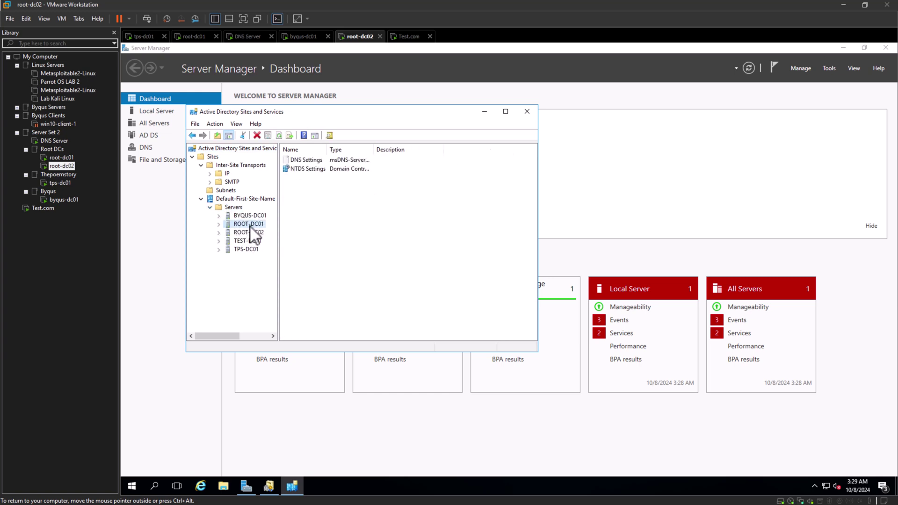
{"action": "right_click", "coordinate": [257, 223]}
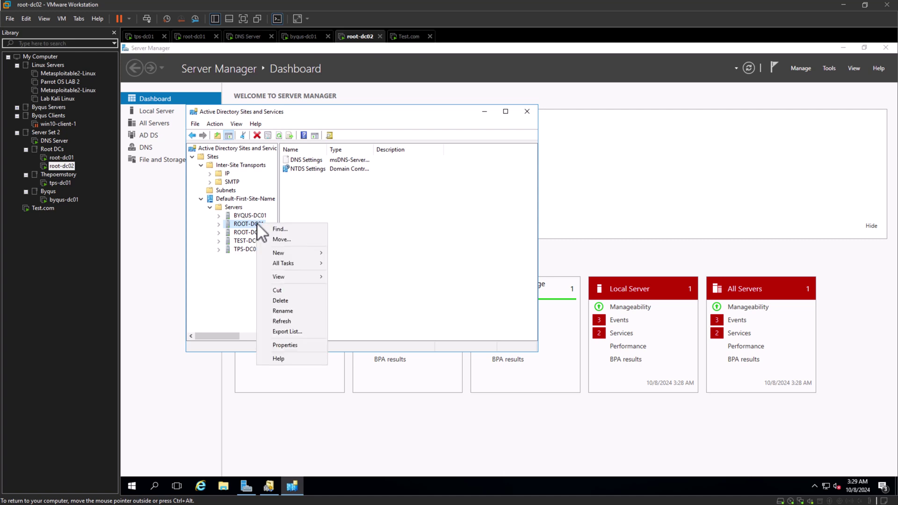
{"action": "left_click", "coordinate": [212, 279]}
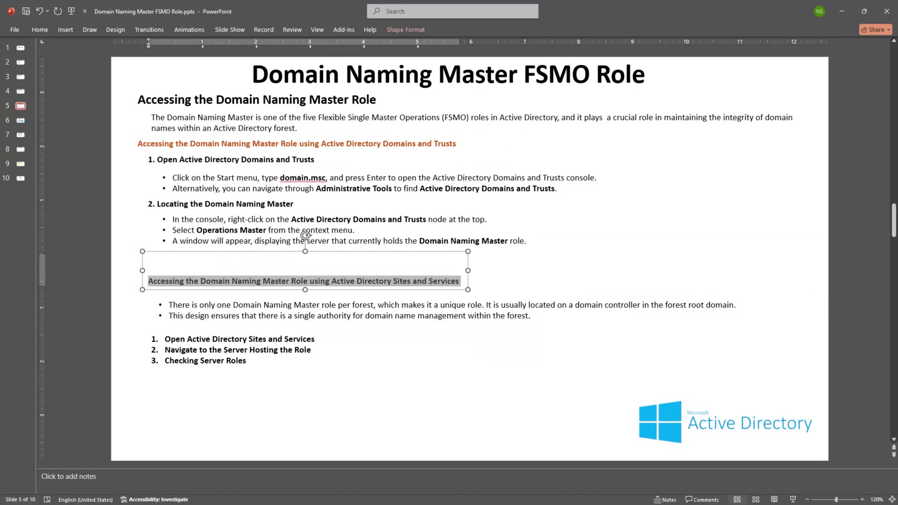
Delete the empty line above the Sites and Services heading on slide 5.
{"action": "left_click", "coordinate": [425, 296]}
{"action": "left_click", "coordinate": [356, 271]}
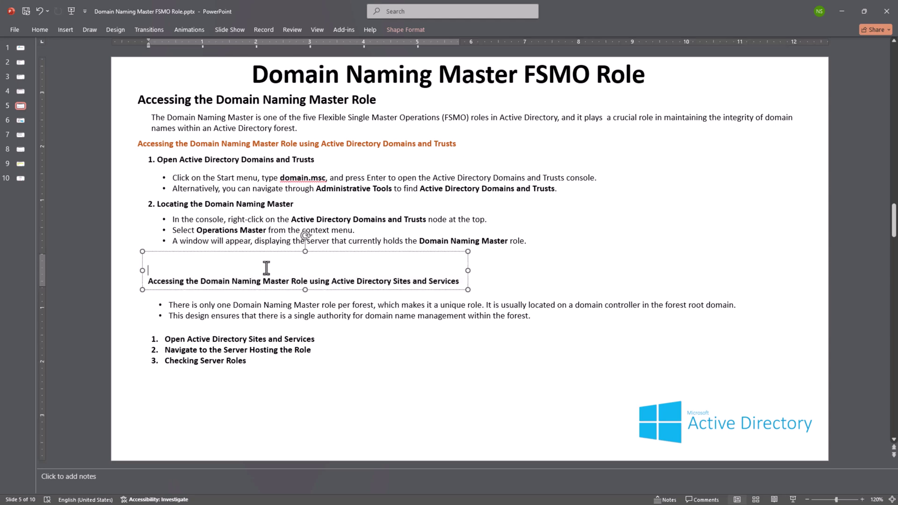
{"action": "key", "text": "Delete"}
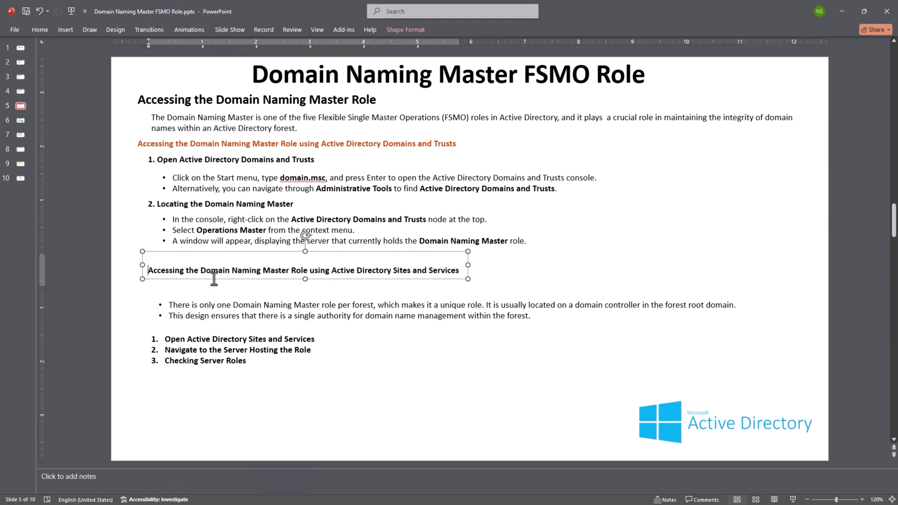
{"action": "left_click", "coordinate": [236, 295]}
Copy the orange Domains and Trusts heading's formatting with Format Painter for the Sites and Services heading.
{"action": "left_click", "coordinate": [221, 275]}
{"action": "triple_click", "coordinate": [221, 274]}
{"action": "left_click", "coordinate": [223, 274]}
{"action": "left_click", "coordinate": [283, 144]}
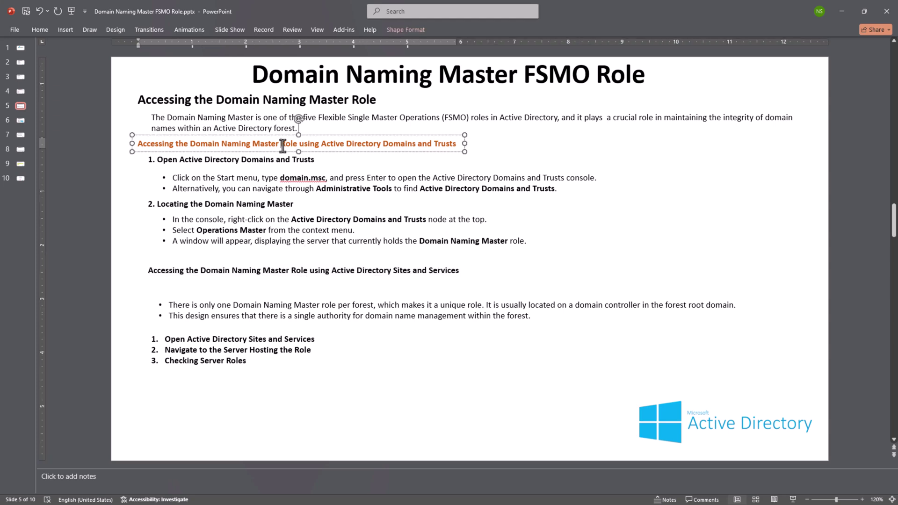
{"action": "triple_click", "coordinate": [283, 144]}
{"action": "left_click", "coordinate": [396, 130]}
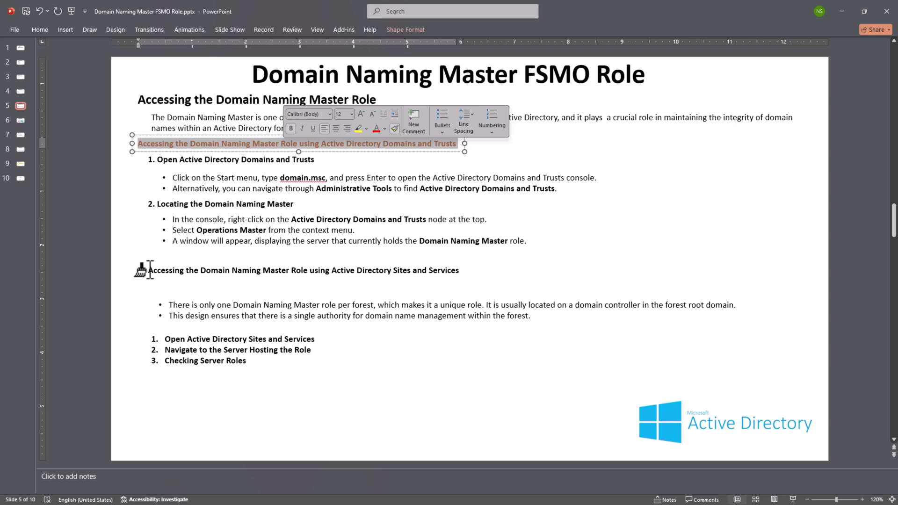
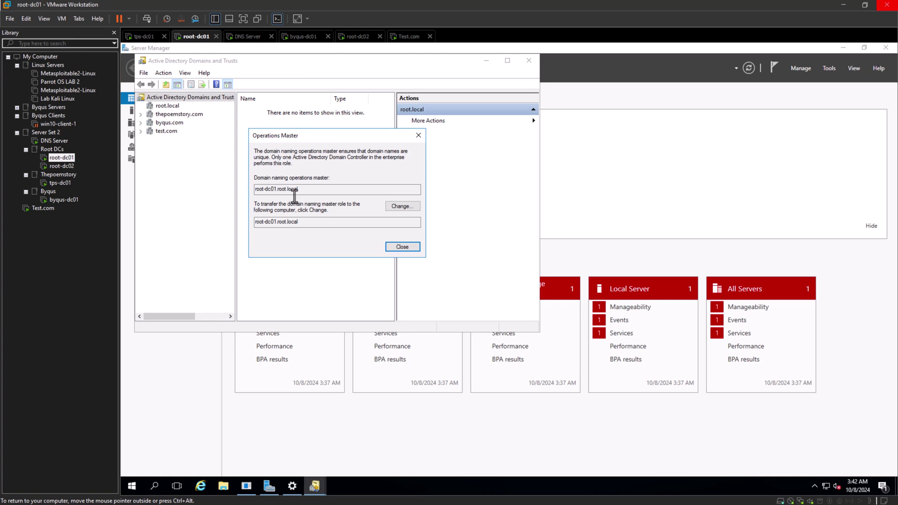
Close the domain naming master details and search root-dc01 for 'power' to find Windows PowerShell.
{"action": "left_click", "coordinate": [403, 247]}
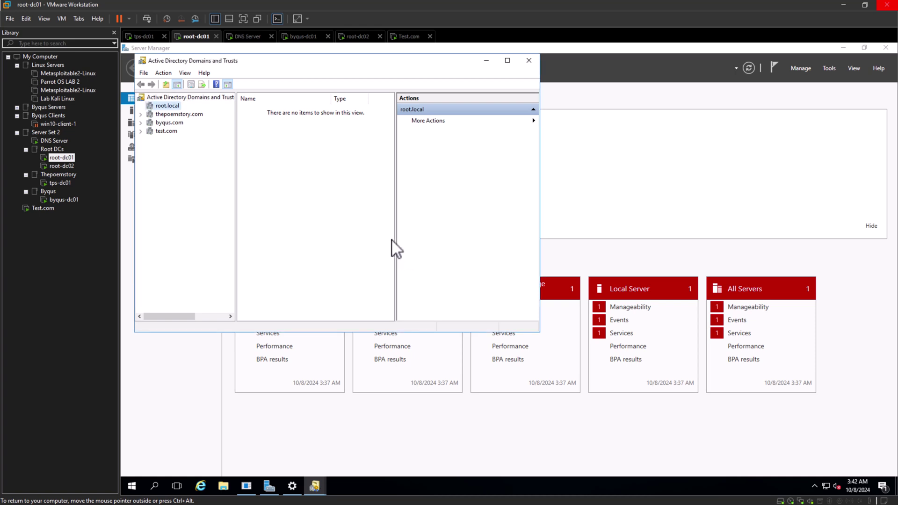
{"action": "right_click", "coordinate": [165, 110]}
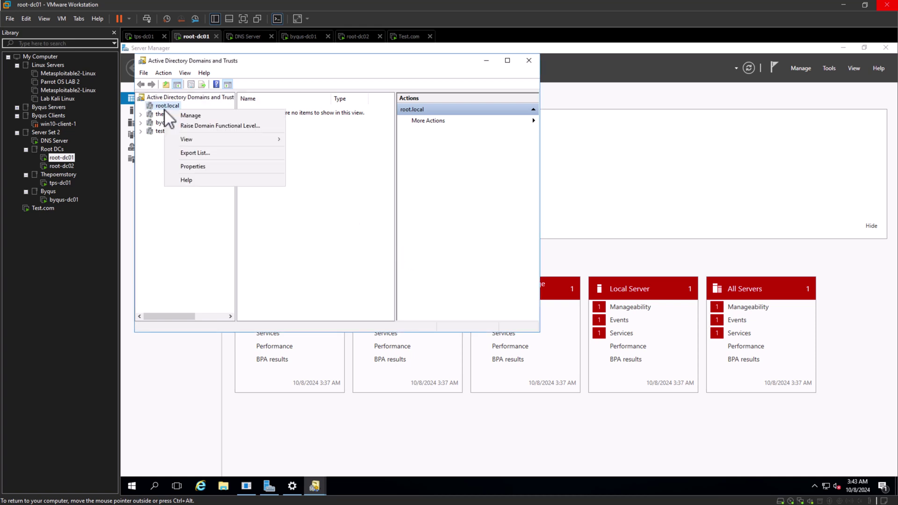
{"action": "left_click", "coordinate": [295, 281]}
{"action": "key", "text": "ctrl+alt"}
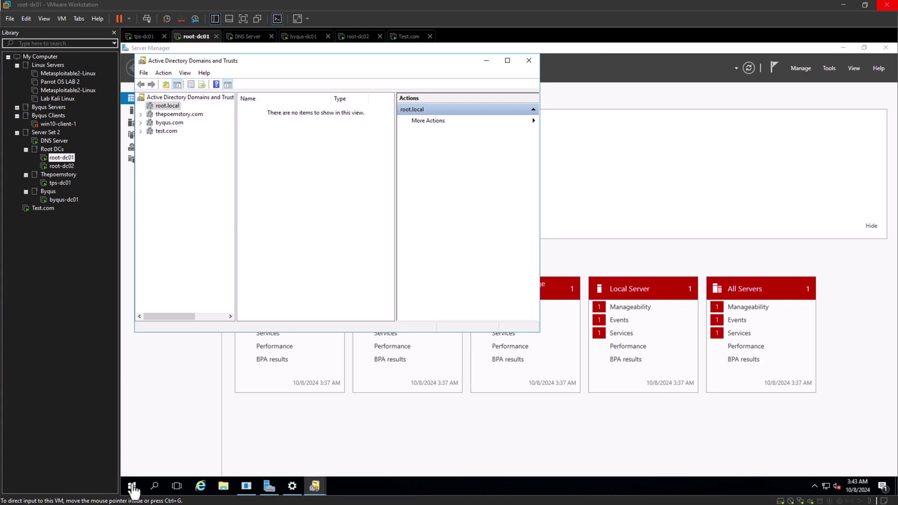
{"action": "left_click", "coordinate": [155, 494]}
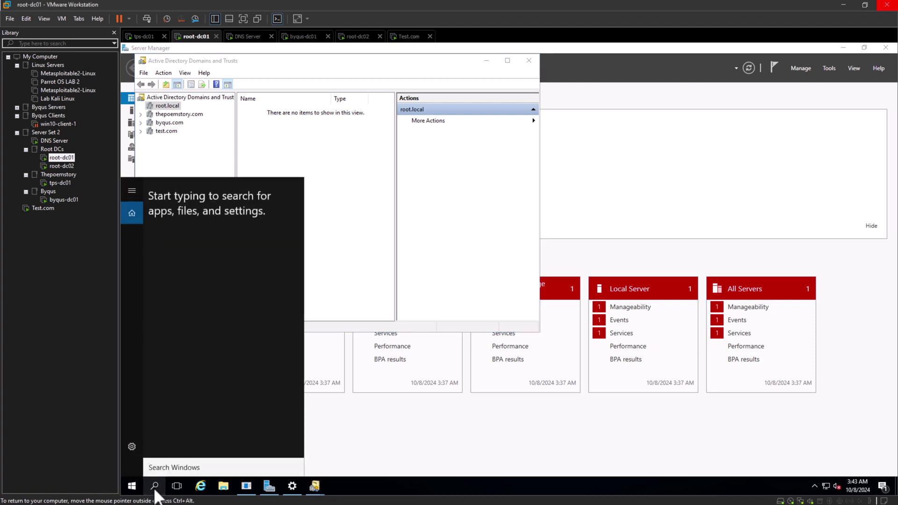
{"action": "type", "text": "power"}
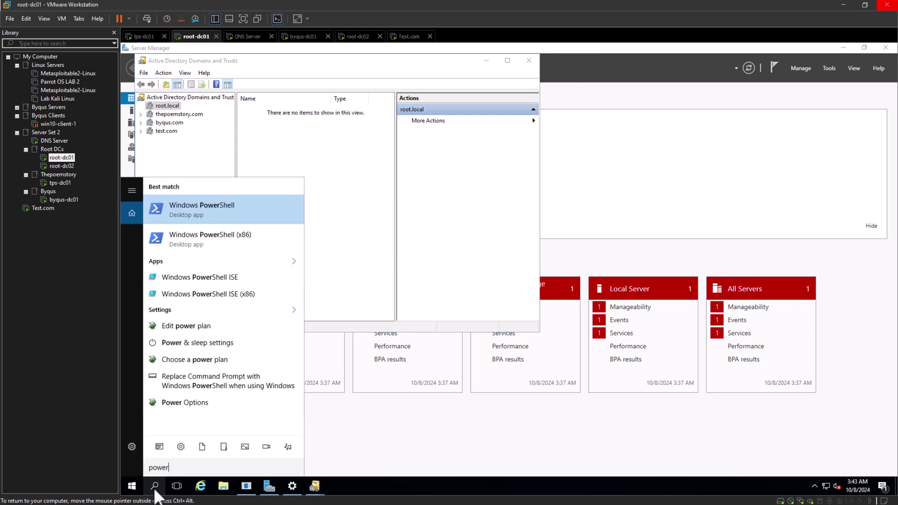
Launch Windows PowerShell and run netdom query fsmo to list the FSMO role holders.
{"action": "left_click", "coordinate": [219, 209]}
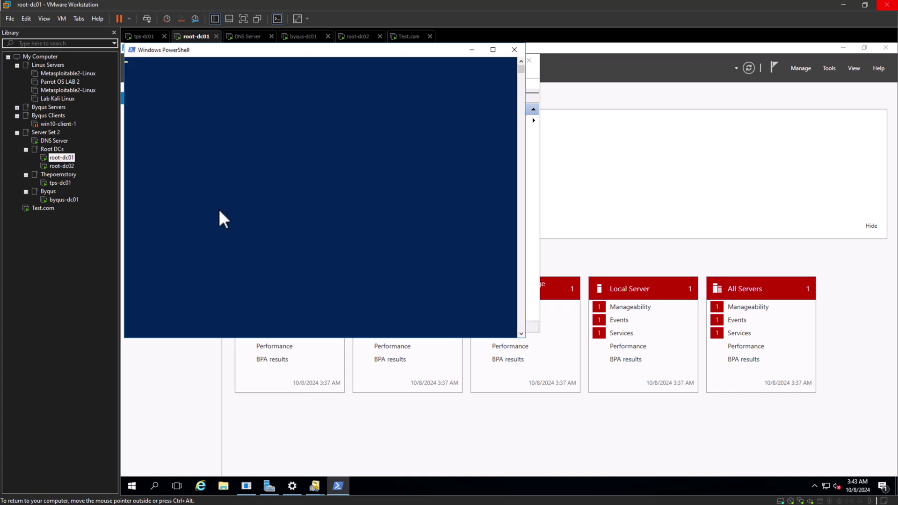
{"action": "type", "text": "netdom query fsmonetdom query fsmo"}
{"action": "key", "text": "BackSpace"}
{"action": "key", "text": "BackSpace"}
{"action": "key", "text": "BackSpace"}
{"action": "key", "text": "BackSpace"}
{"action": "key", "text": "BackSpace"}
{"action": "key", "text": "BackSpace"}
{"action": "key", "text": "BackSpace"}
{"action": "key", "text": "BackSpace"}
{"action": "key", "text": "BackSpace"}
{"action": "key", "text": "BackSpace"}
{"action": "key", "text": "BackSpace"}
{"action": "key", "text": "BackSpace"}
{"action": "key", "text": "BackSpace"}
{"action": "key", "text": "BackSpace"}
{"action": "key", "text": "BackSpace"}
{"action": "key", "text": "BackSpace"}
{"action": "key", "text": "BackSpace"}
{"action": "key", "text": "BackSpace"}
{"action": "key", "text": "BackSpace"}
{"action": "key", "text": "BackSpace"}
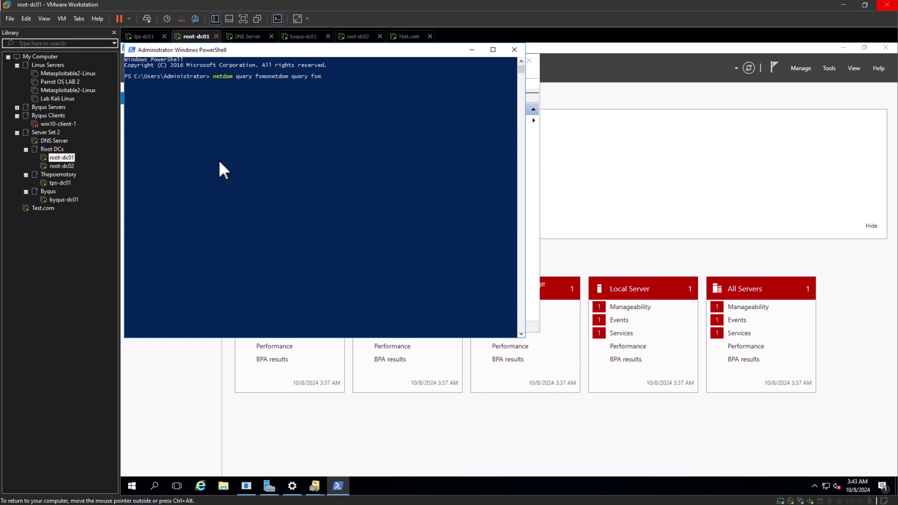
{"action": "type", "text": "netdomq"}
{"action": "key", "text": "BackSpace"}
{"action": "key", "text": "BackSpace"}
{"action": "key", "text": "BackSpace"}
{"action": "key", "text": "BackSpace"}
{"action": "type", "text": "m query fsmo"}
{"action": "key", "text": "Return"}
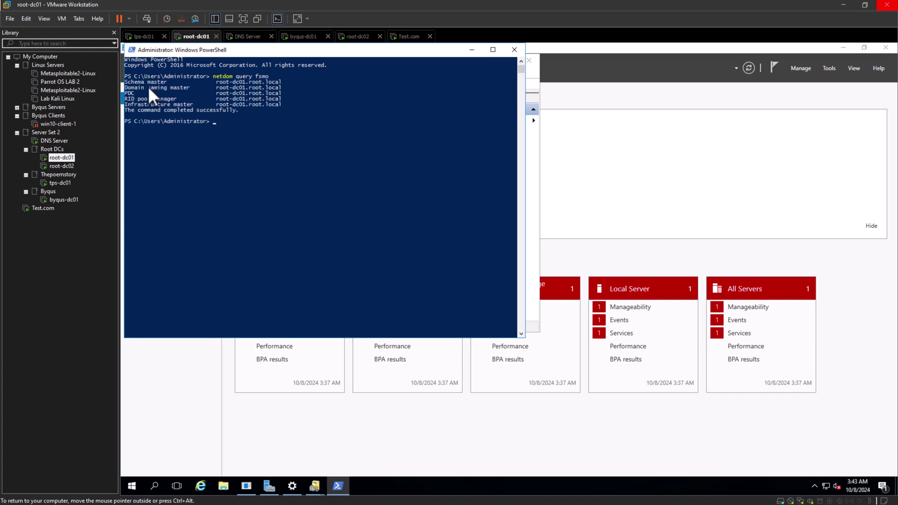
Select all five FSMO role lines in the output and copy them.
{"action": "left_click", "coordinate": [126, 81]}
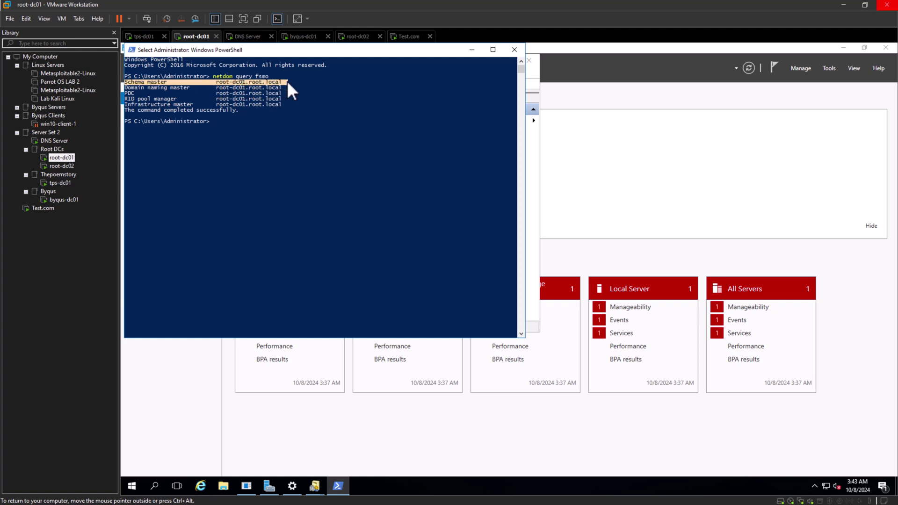
{"action": "left_click_drag", "start_coordinate": [125, 88], "coordinate": [175, 92]}
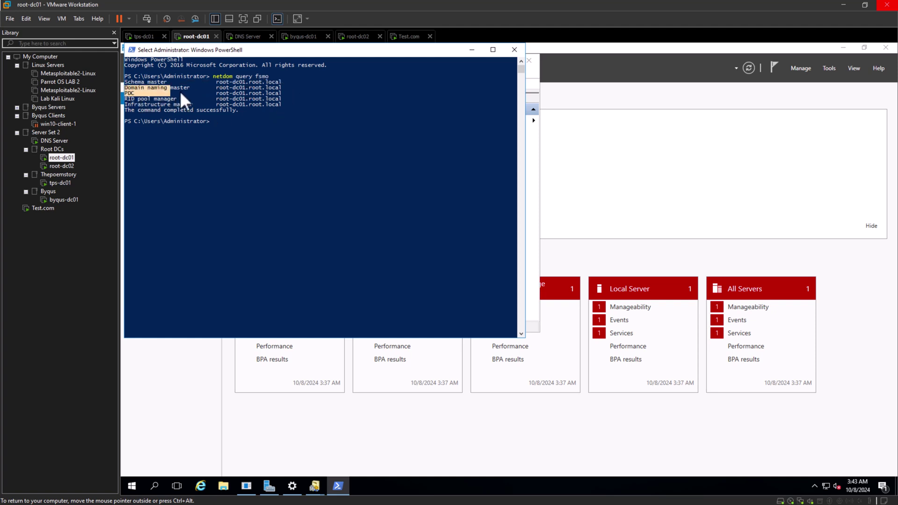
{"action": "left_click_drag", "start_coordinate": [232, 91], "coordinate": [125, 95]}
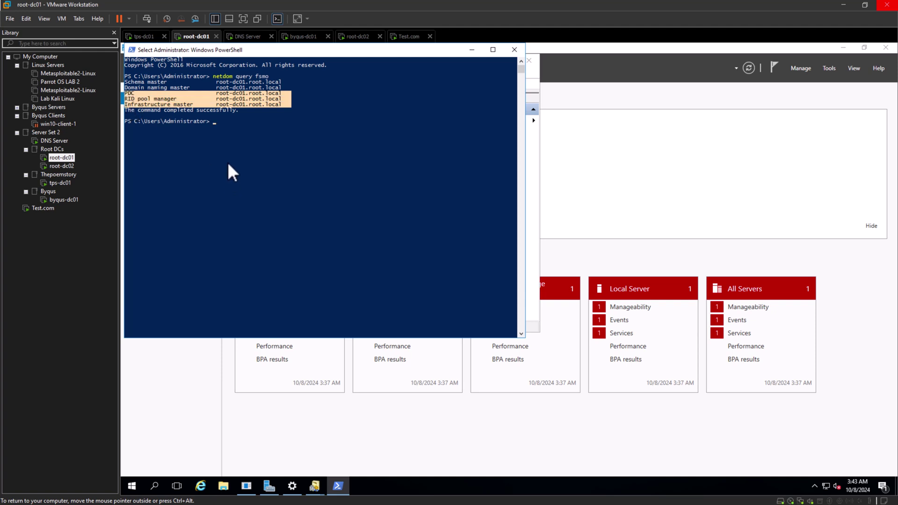
{"action": "left_click", "coordinate": [227, 161]}
{"action": "left_click_drag", "start_coordinate": [291, 104], "coordinate": [121, 84]}
{"action": "right_click", "coordinate": [121, 83]}
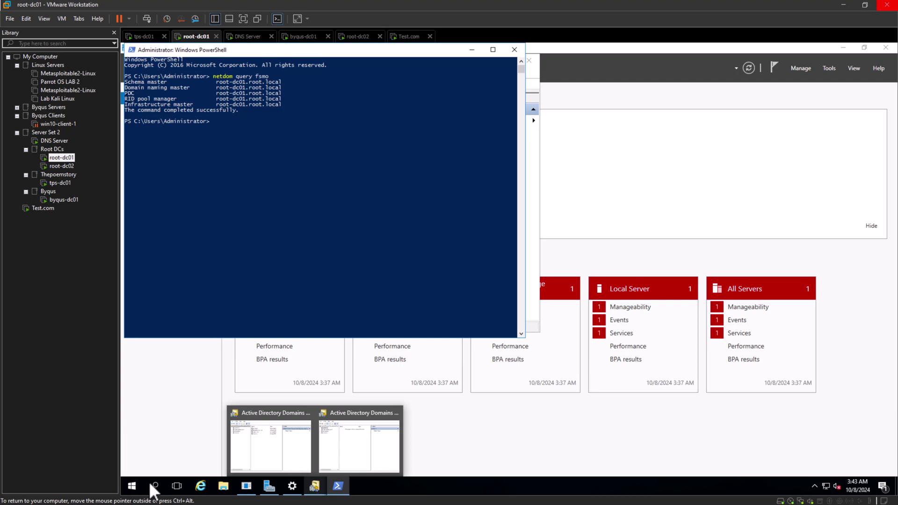
{"action": "key", "text": "alt+Tab"}
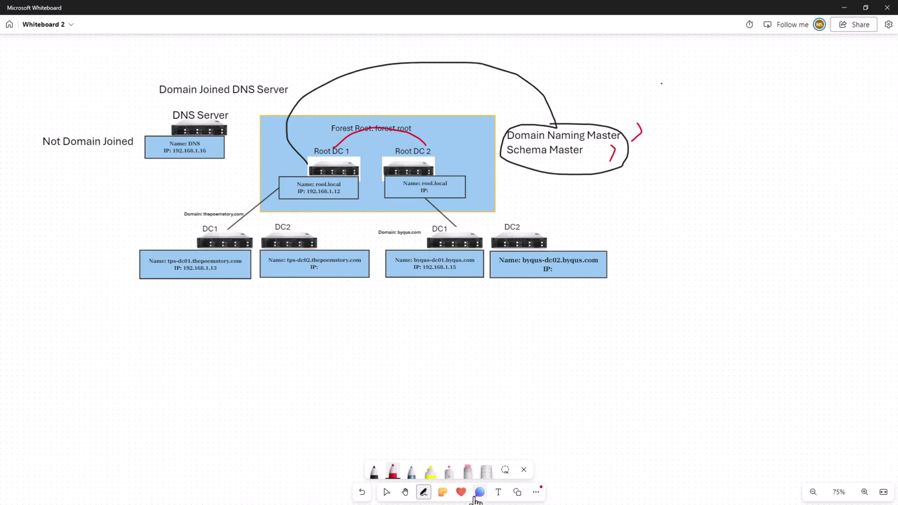
Paste the FSMO role list into a widened text box beside the Whiteboard diagram.
{"action": "left_click", "coordinate": [499, 492]}
{"action": "left_click", "coordinate": [660, 85]}
{"action": "type", "text": "Schema master root-dc01.root.local Domain naming master root-dc01.root.local PDC\troot-dc01.root.local RID pool manager root-dc01.root.local Infrastructure master root-dc01.root.local"}
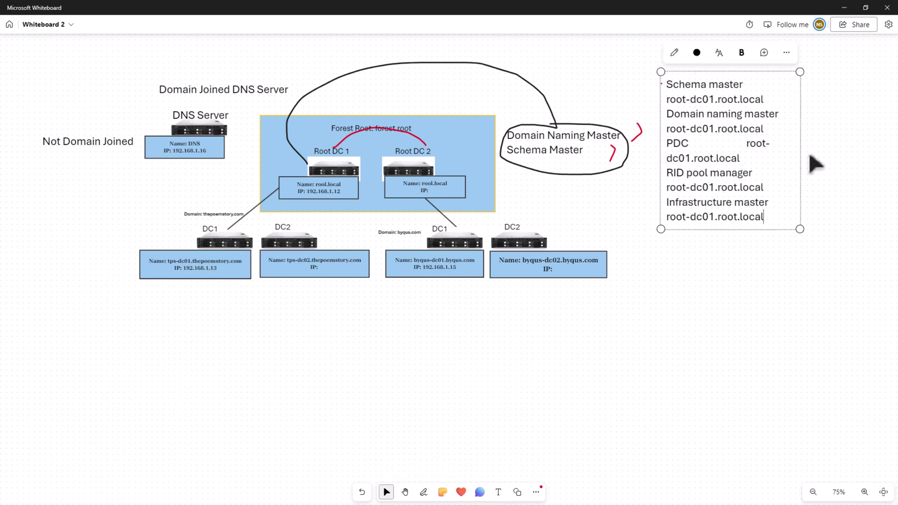
{"action": "left_click_drag", "start_coordinate": [799, 151], "coordinate": [858, 143]}
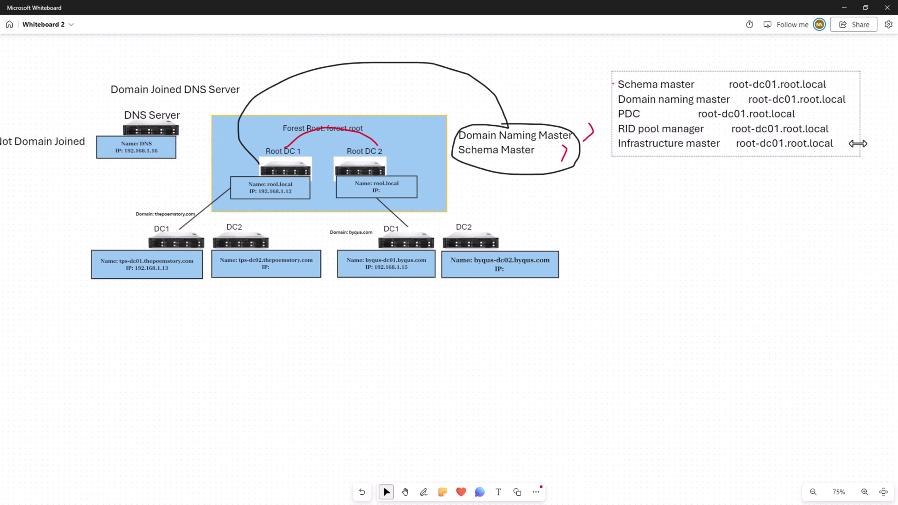
{"action": "left_click", "coordinate": [691, 114]}
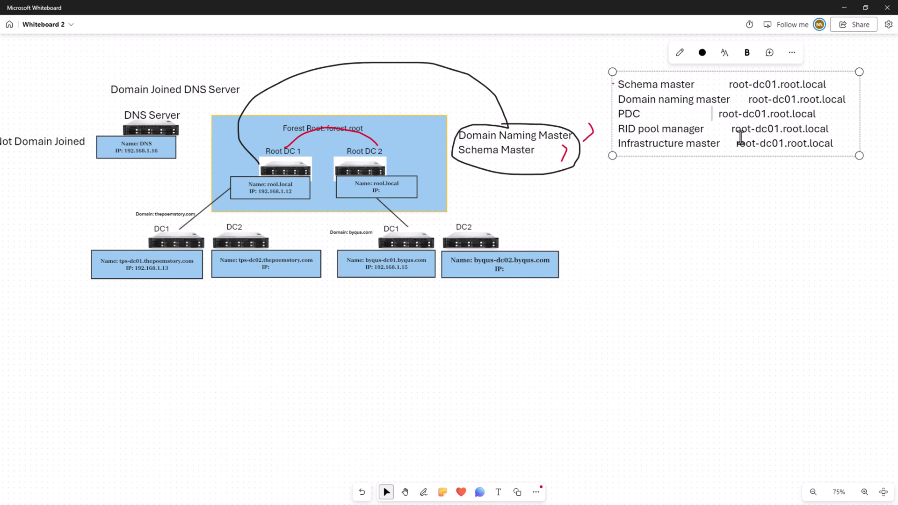
Colour the FSMO role list text orange.
{"action": "left_click_drag", "start_coordinate": [836, 146], "coordinate": [618, 114]}
{"action": "left_click", "coordinate": [703, 52]}
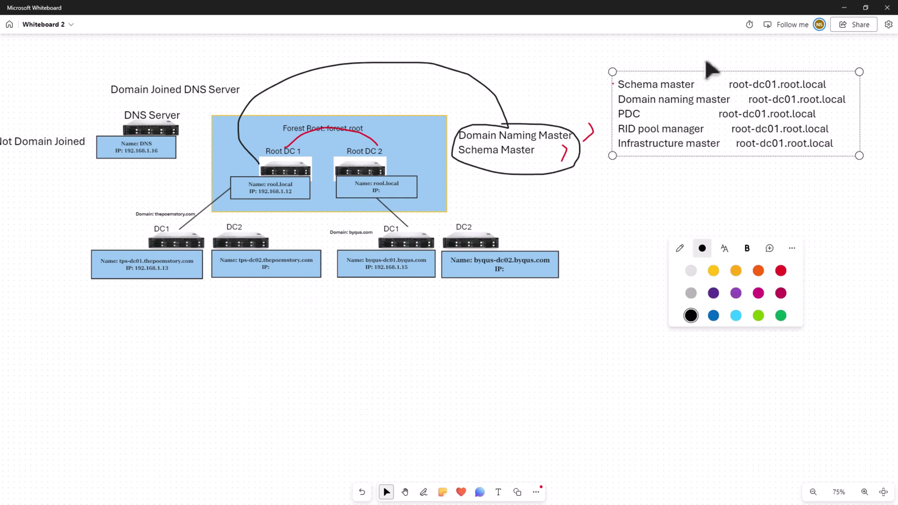
{"action": "left_click", "coordinate": [758, 271]}
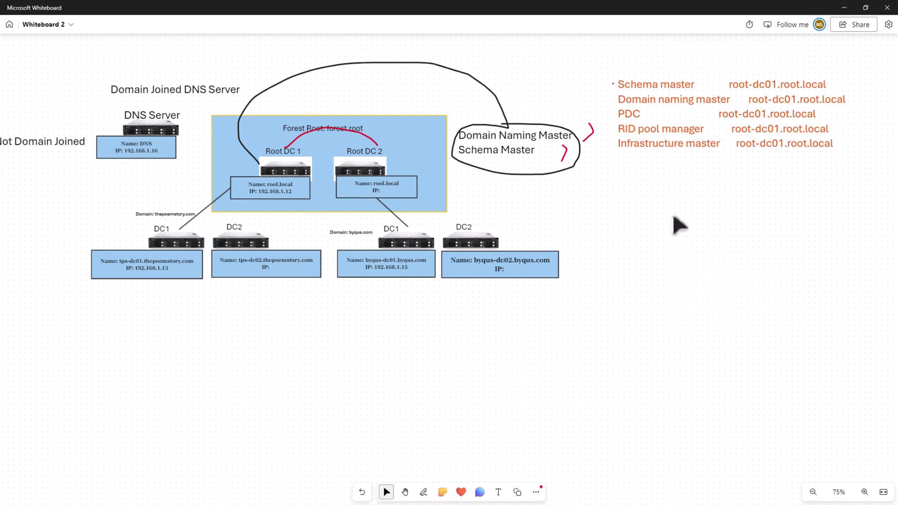
{"action": "left_click", "coordinate": [664, 87]}
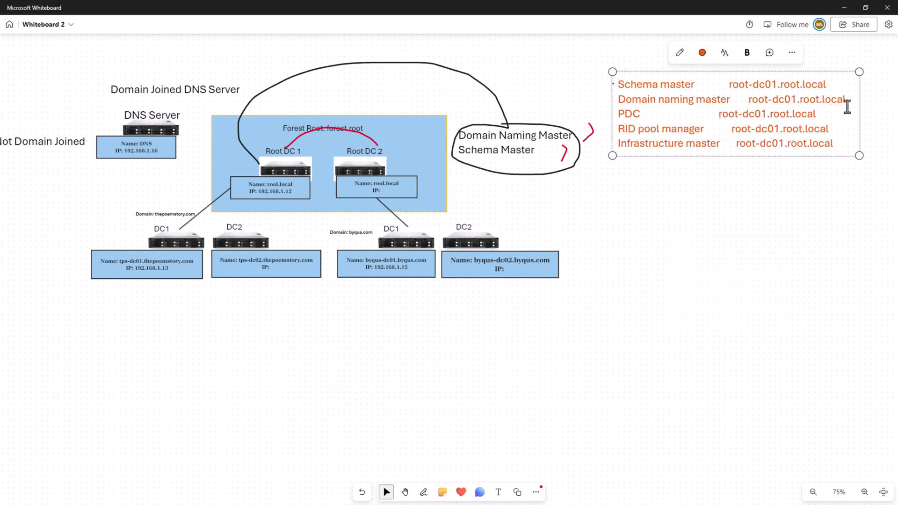
{"action": "left_click_drag", "start_coordinate": [845, 99], "coordinate": [616, 84]}
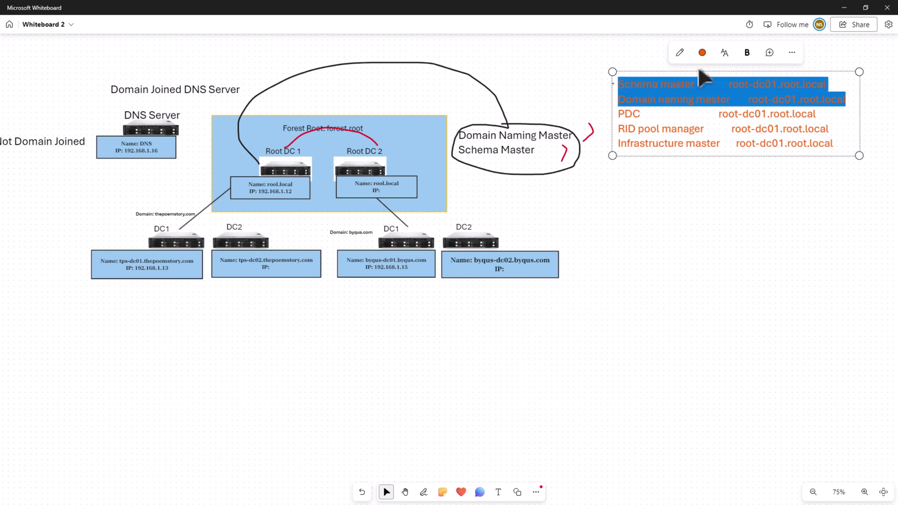
{"action": "left_click", "coordinate": [704, 54]}
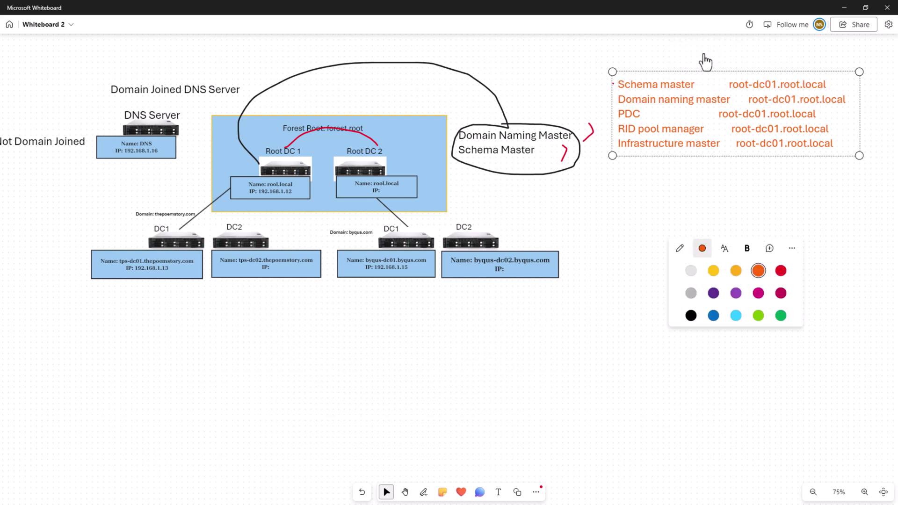
{"action": "left_click", "coordinate": [706, 385]}
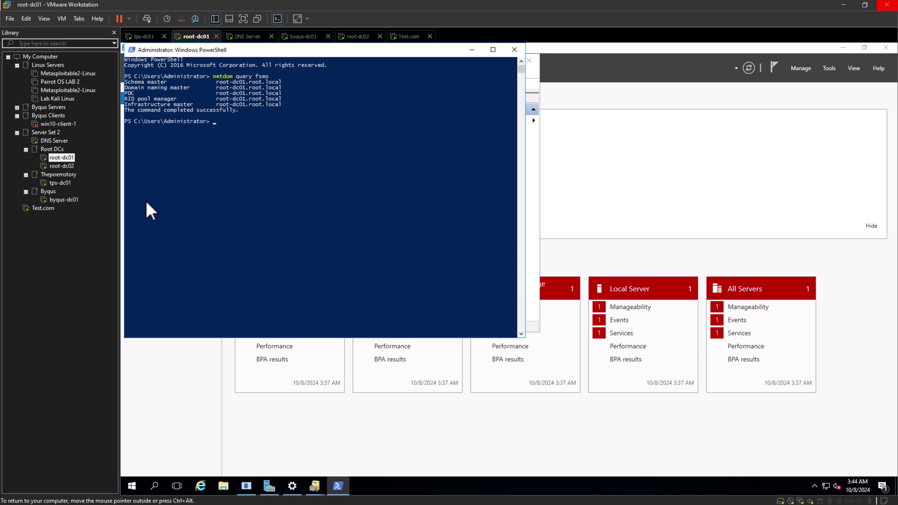
Switch to tps-dc01, unlock it and sign in with the administrator password.
{"action": "left_click", "coordinate": [60, 183]}
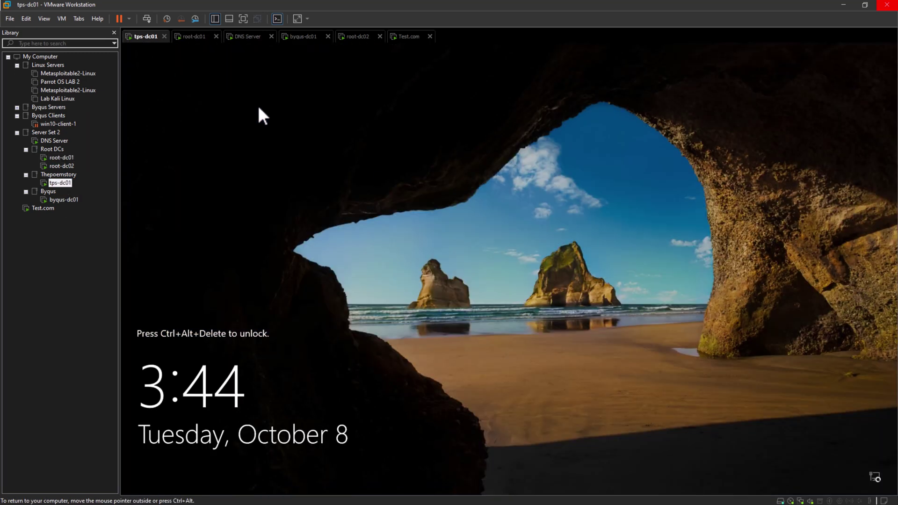
{"action": "left_click", "coordinate": [147, 19]}
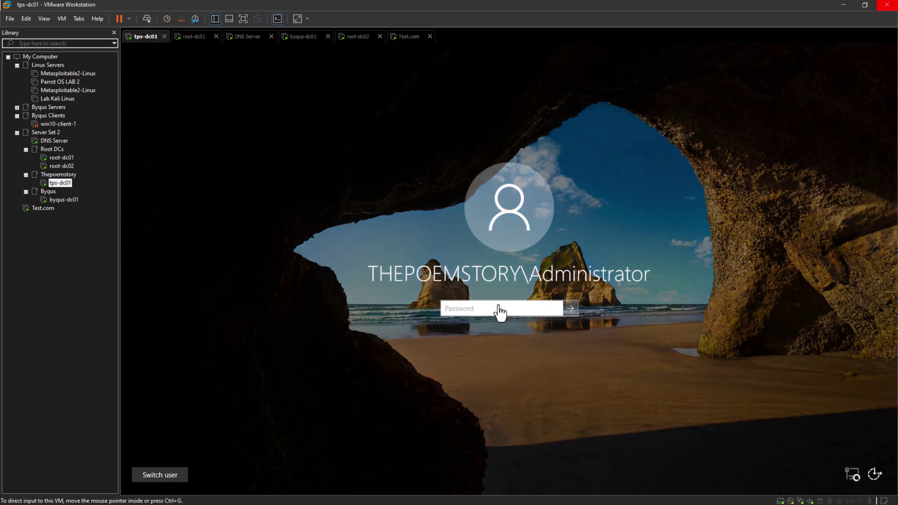
{"action": "type", "text": "•••••••••"}
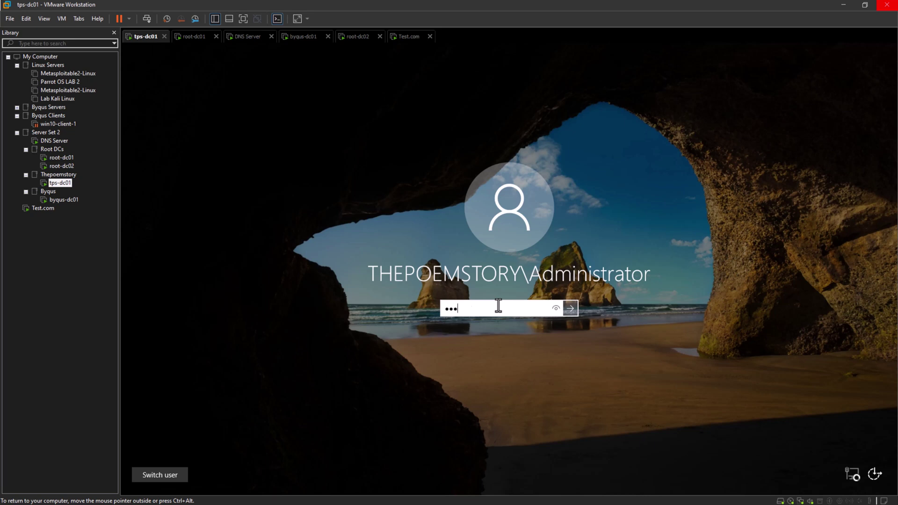
{"action": "type", "text": "•••"}
{"action": "key", "text": "Return"}
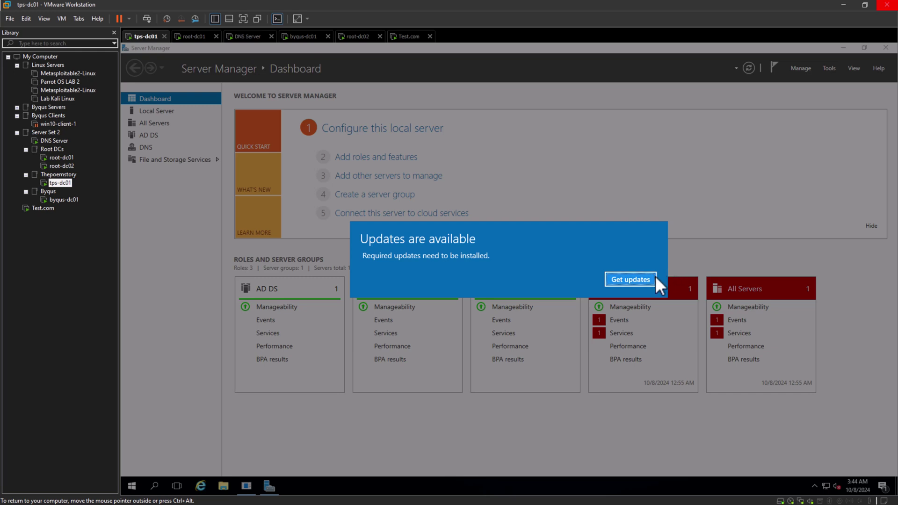
Launch Windows PowerShell on tps-dc01 and enter netdom query fsmo.
{"action": "left_click", "coordinate": [648, 278]}
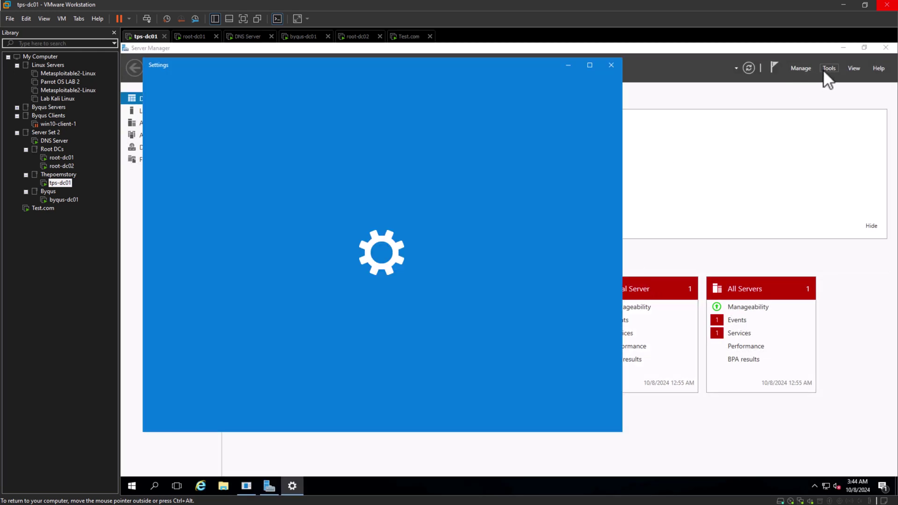
{"action": "left_click", "coordinate": [829, 68]}
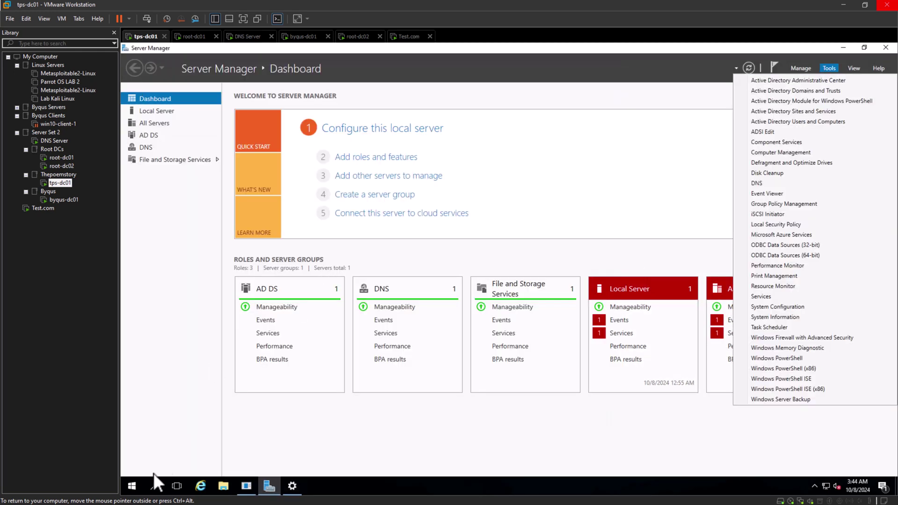
{"action": "left_click", "coordinate": [159, 498]}
{"action": "type", "text": "p"}
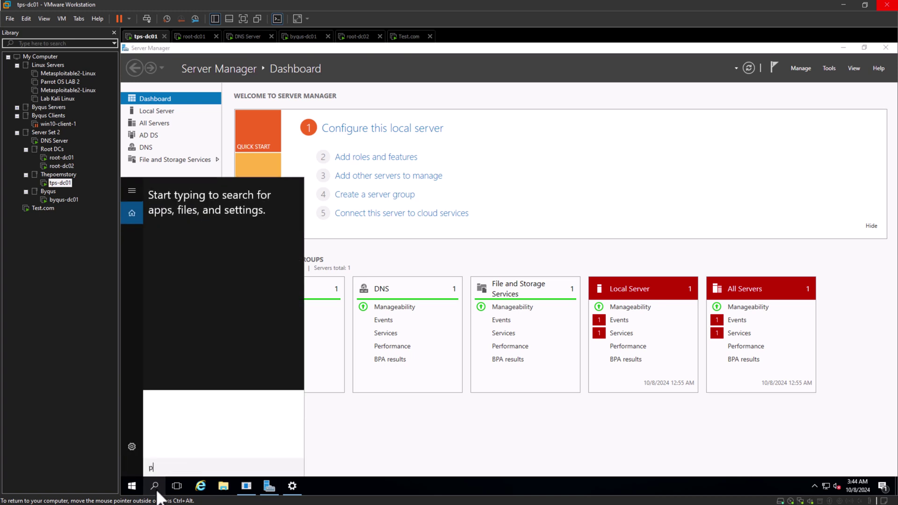
{"action": "type", "text": "owershell"}
{"action": "key", "text": "Return"}
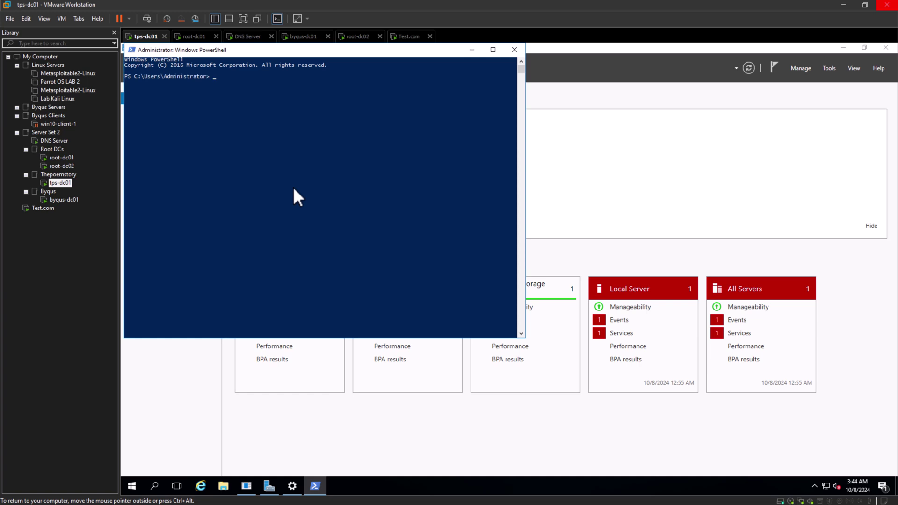
{"action": "type", "text": "netdom query fsmo"}
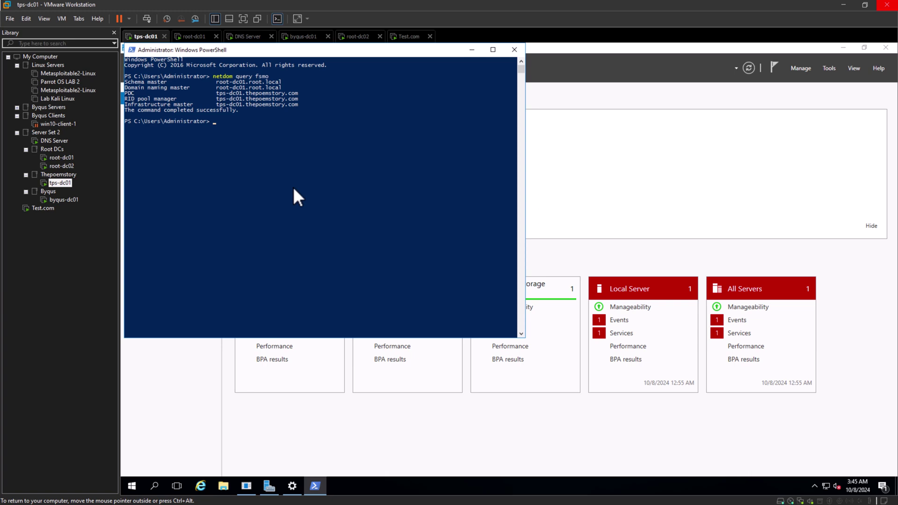
Move the PowerShell window right and highlight root-dc01.root.local on the Schema and Domain naming rows.
{"action": "left_click", "coordinate": [282, 88]}
{"action": "left_click_drag", "start_coordinate": [392, 51], "coordinate": [554, 68]}
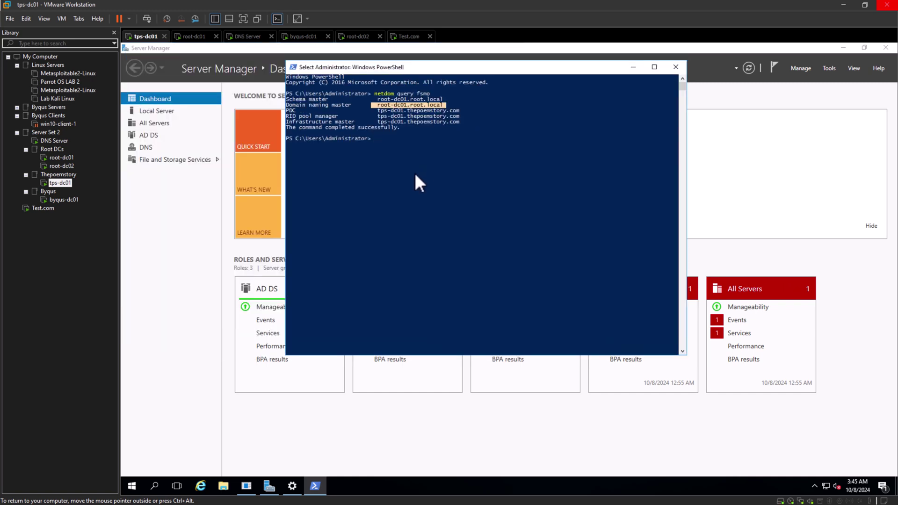
{"action": "left_click", "coordinate": [409, 167]}
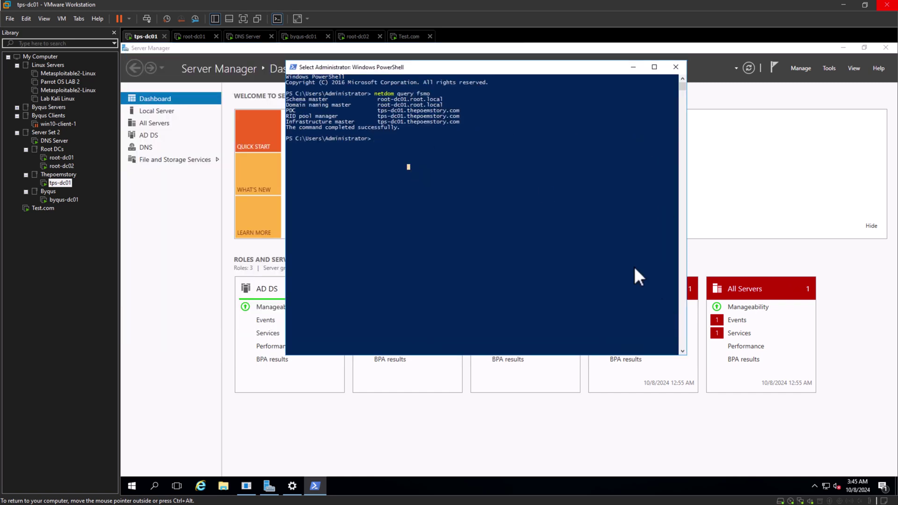
{"action": "left_click_drag", "start_coordinate": [448, 102], "coordinate": [381, 105]}
Confirm the console Defaults properties and widen the PowerShell window.
{"action": "right_click", "coordinate": [388, 69]}
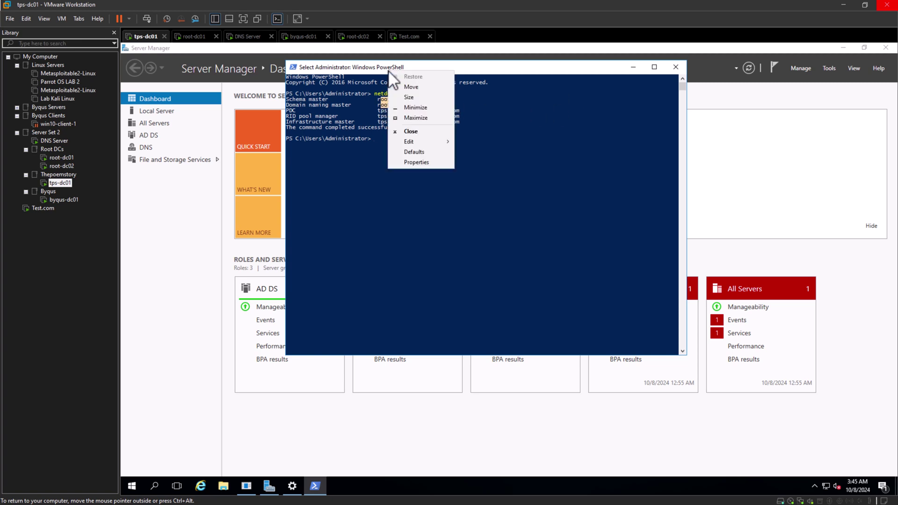
{"action": "left_click", "coordinate": [512, 148]}
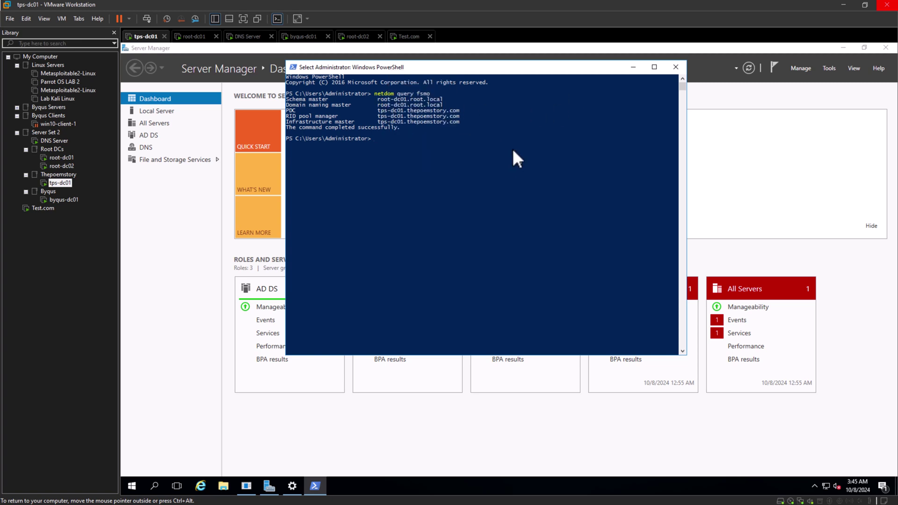
{"action": "right_click", "coordinate": [456, 66]}
{"action": "mouse_move", "coordinate": [507, 142]}
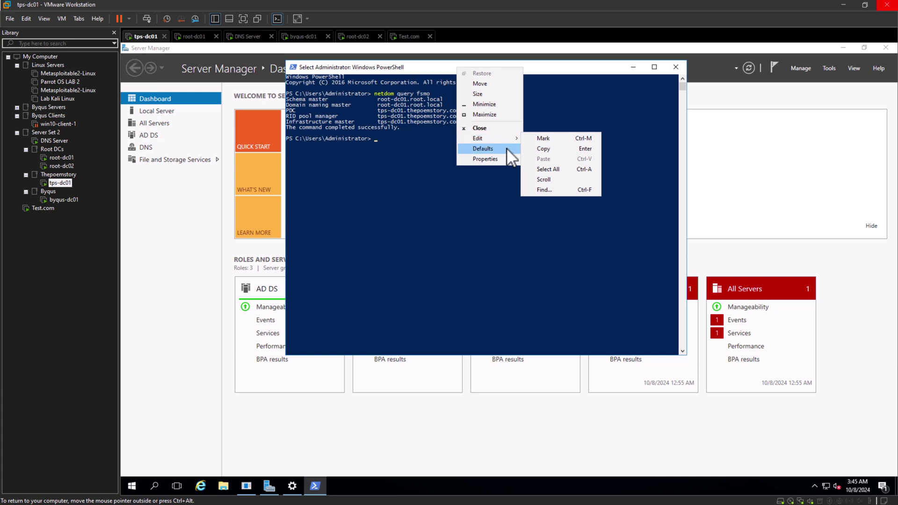
{"action": "left_click", "coordinate": [508, 149]}
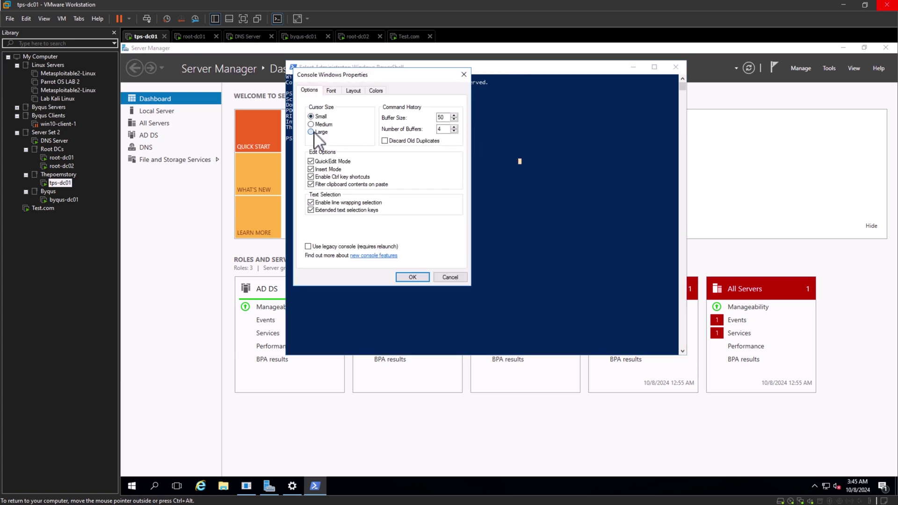
{"action": "left_click", "coordinate": [414, 276]}
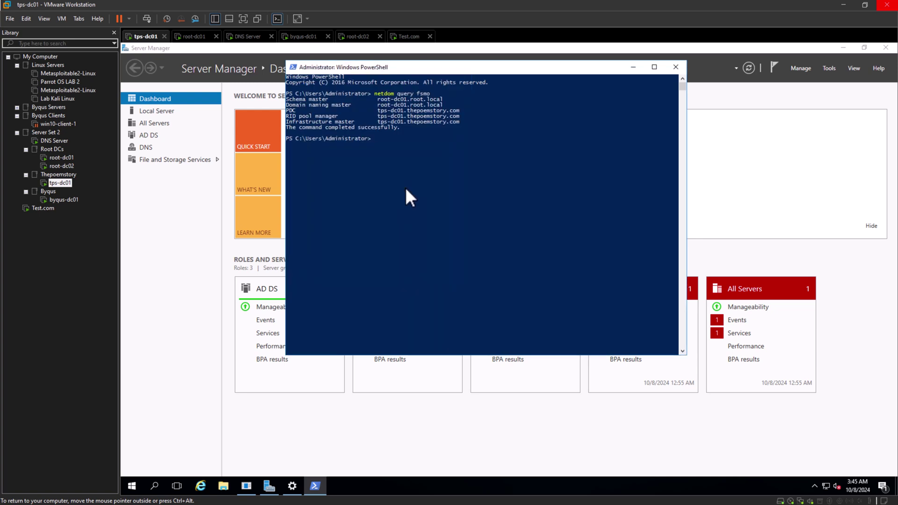
{"action": "left_click_drag", "start_coordinate": [687, 198], "coordinate": [847, 198]}
Reposition the PowerShell window and highlight the Domain naming master line.
{"action": "left_click", "coordinate": [484, 177]}
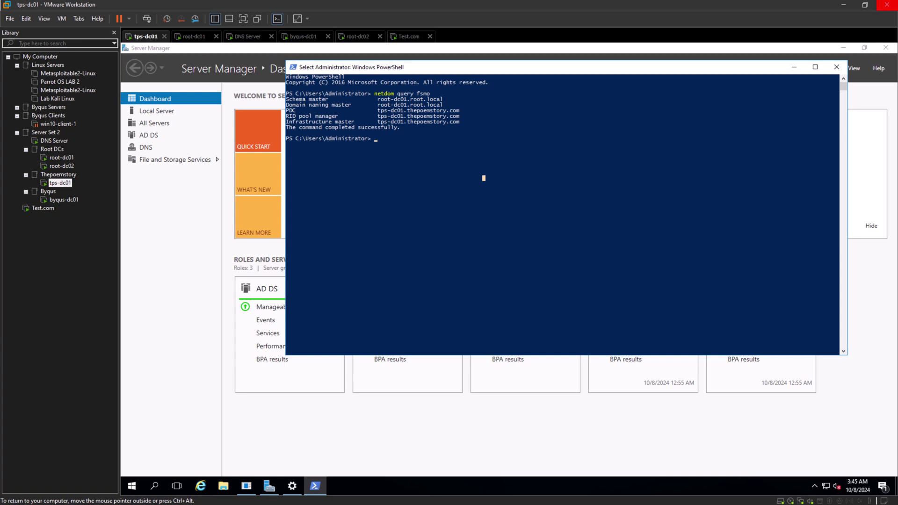
{"action": "left_click_drag", "start_coordinate": [514, 67], "coordinate": [495, 105]}
{"action": "left_click", "coordinate": [393, 222]}
{"action": "left_click_drag", "start_coordinate": [426, 142], "coordinate": [266, 137]}
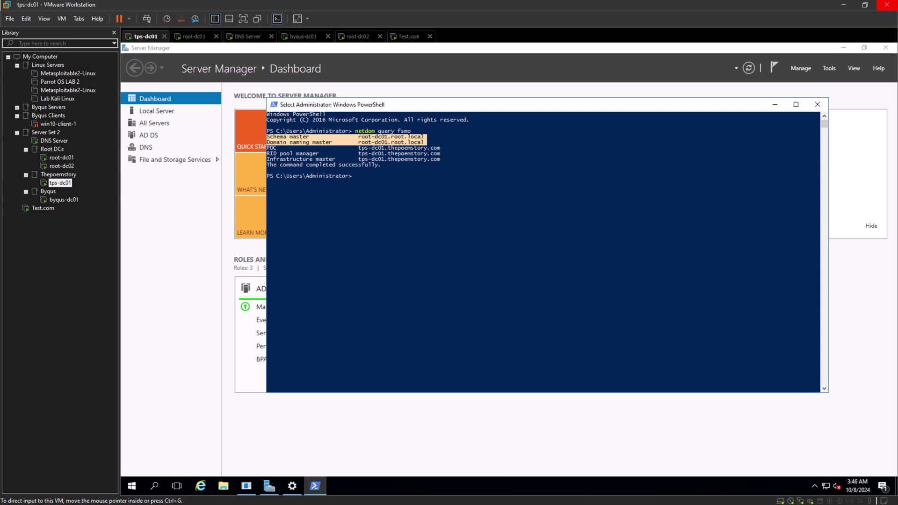
Highlight the tps-dc01.thepoemstory.com PDC, RID pool and Infrastructure master rows.
{"action": "left_click", "coordinate": [363, 170]}
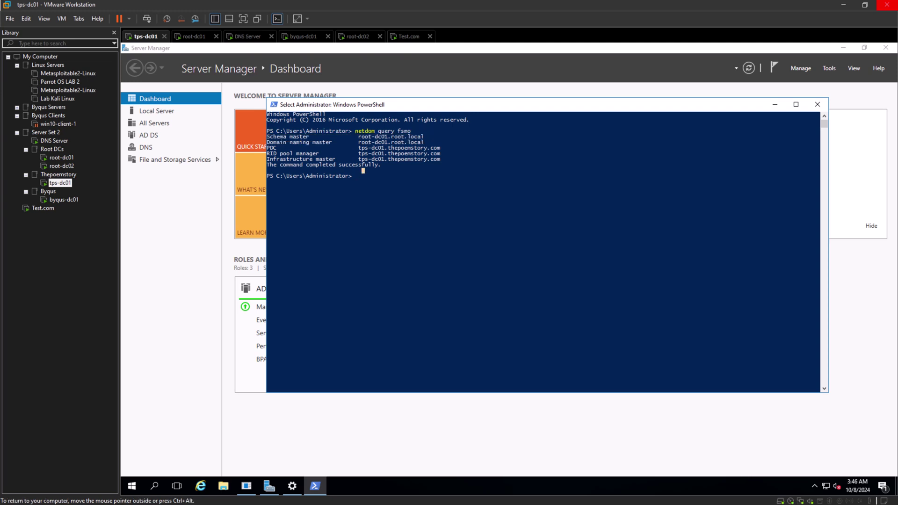
{"action": "left_click_drag", "start_coordinate": [388, 147], "coordinate": [266, 148]}
{"action": "right_click", "coordinate": [448, 154]}
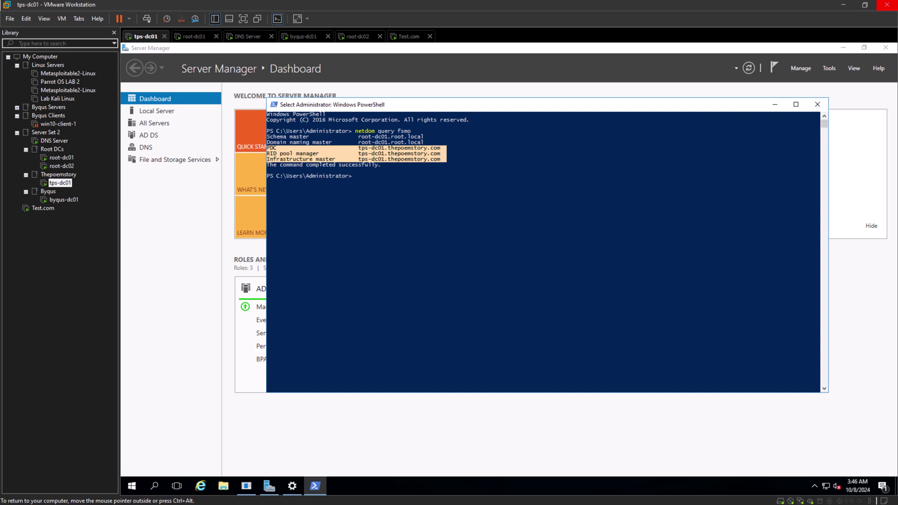
{"action": "left_click", "coordinate": [366, 232]}
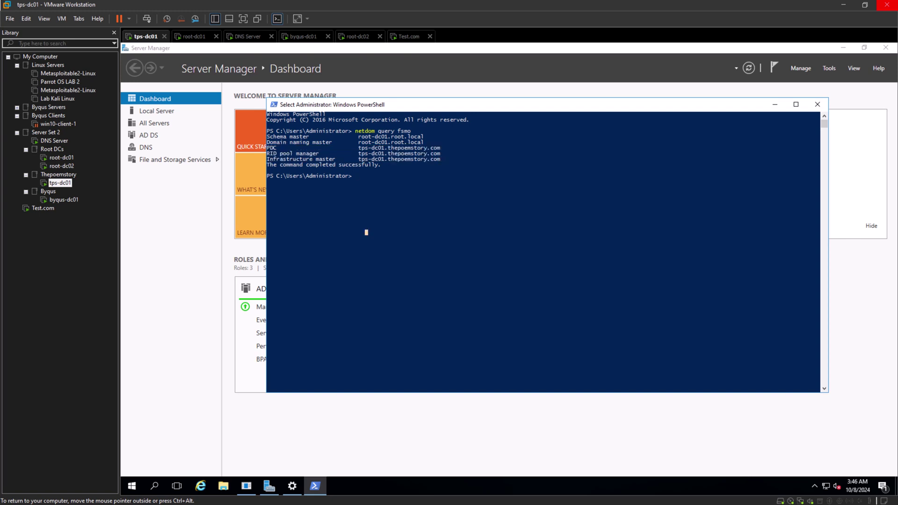
{"action": "left_click_drag", "start_coordinate": [435, 142], "coordinate": [266, 136]}
{"action": "left_click_drag", "start_coordinate": [445, 159], "coordinate": [267, 148]}
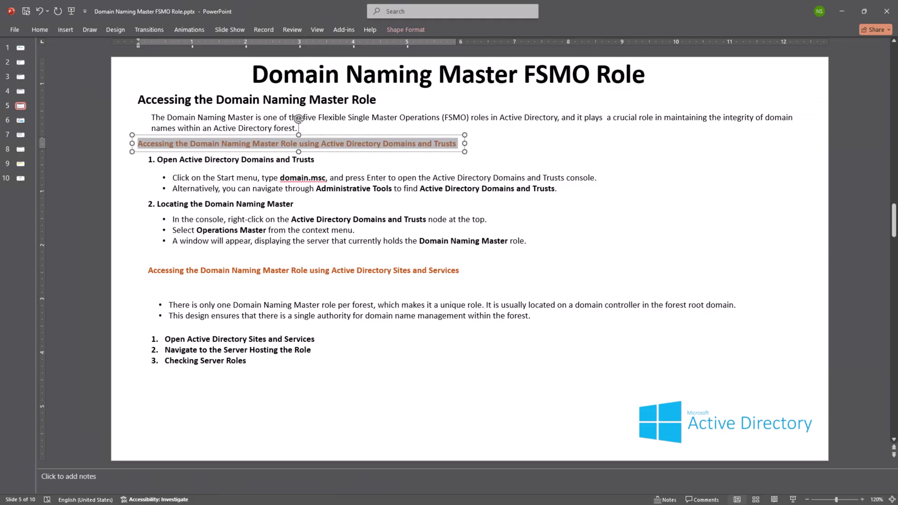
Go to slide 6 and select the Get-adforest and netdom query fsmo command lines.
{"action": "key", "text": "Page_Down"}
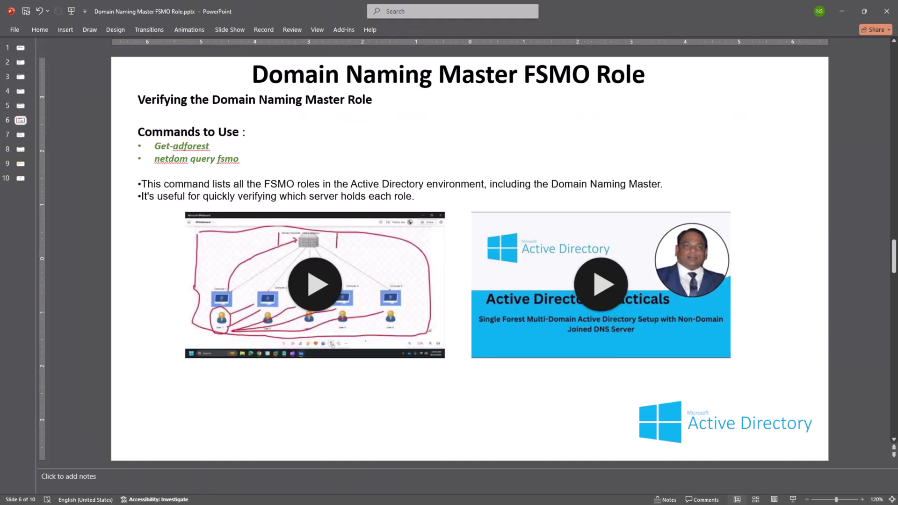
{"action": "left_click_drag", "start_coordinate": [155, 146], "coordinate": [210, 147]}
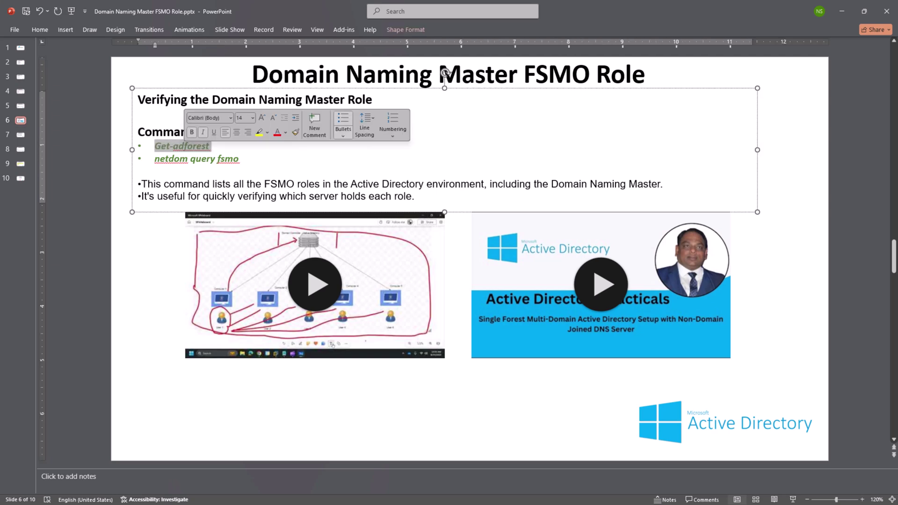
{"action": "left_click", "coordinate": [211, 147]}
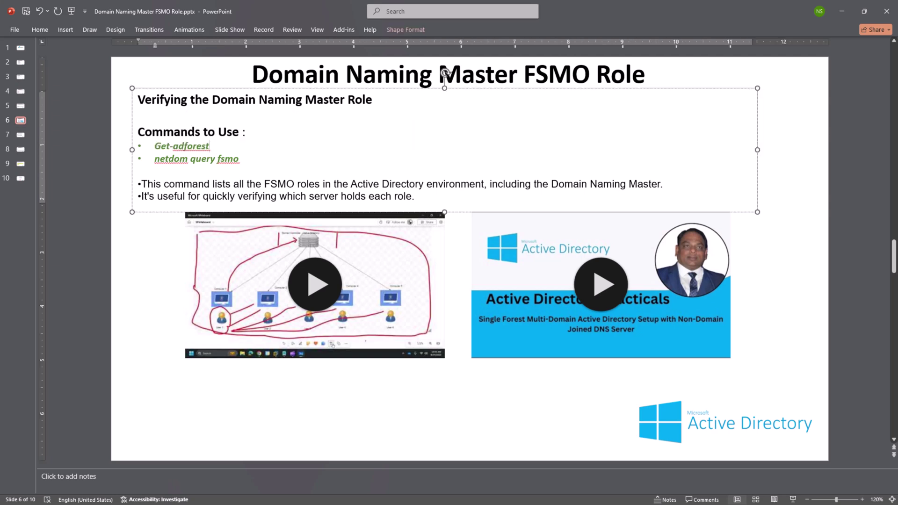
{"action": "key", "text": "shift+Home"}
{"action": "key", "text": "Down"}
{"action": "key", "text": "Down"}
{"action": "key", "text": "Left"}
{"action": "key", "text": "shift+Home"}
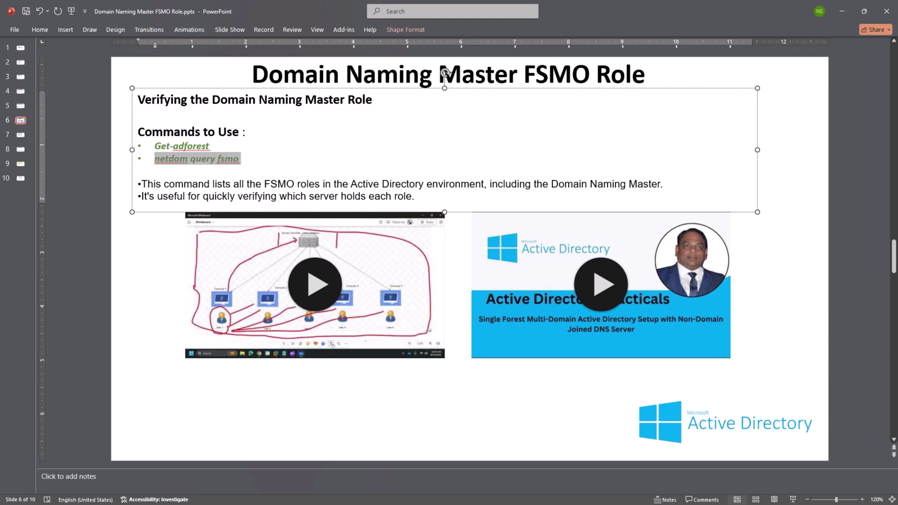
Copy the Get-adforest command from slide 6.
{"action": "key", "text": "Down"}
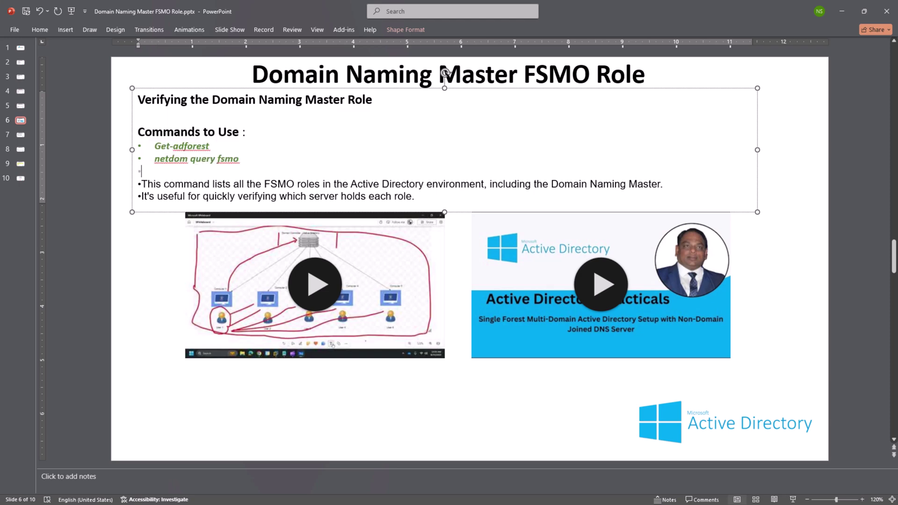
{"action": "key", "text": "Left"}
{"action": "key", "text": "Up"}
{"action": "key", "text": "shift+Home"}
{"action": "right_click", "coordinate": [174, 147]}
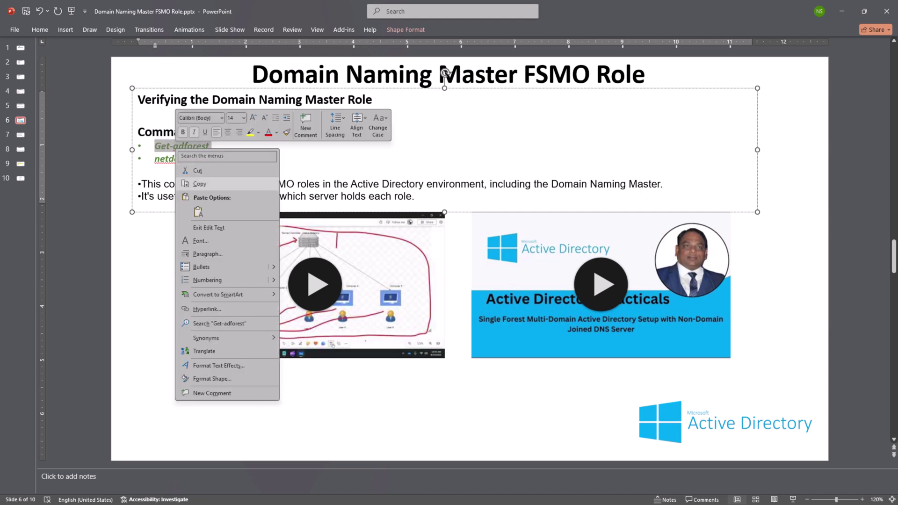
{"action": "left_click", "coordinate": [201, 184]}
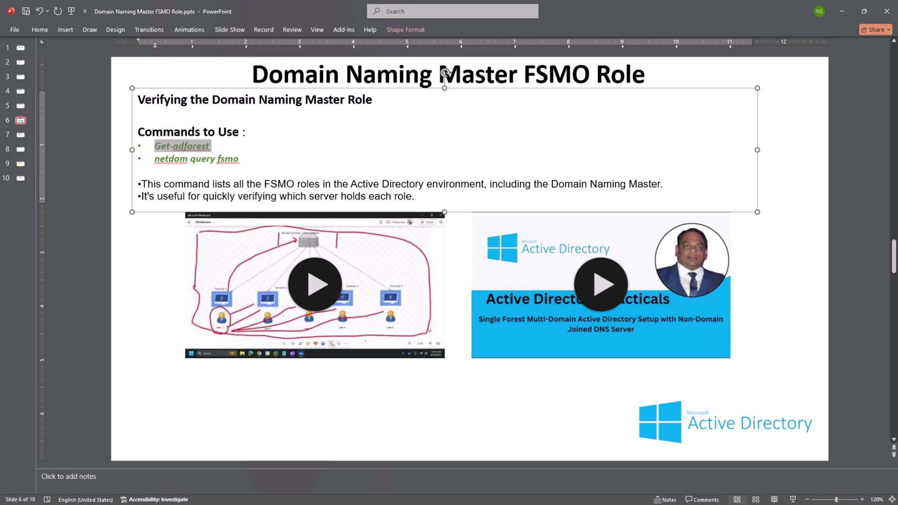
{"action": "key", "text": "alt+Tab"}
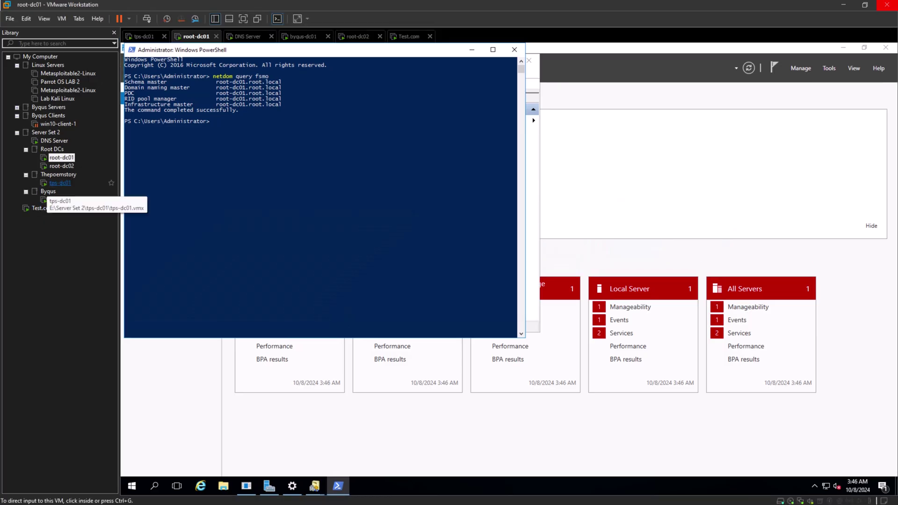
Back on tps-dc01, cancel the pasted text and clear the PowerShell console.
{"action": "left_click", "coordinate": [60, 183]}
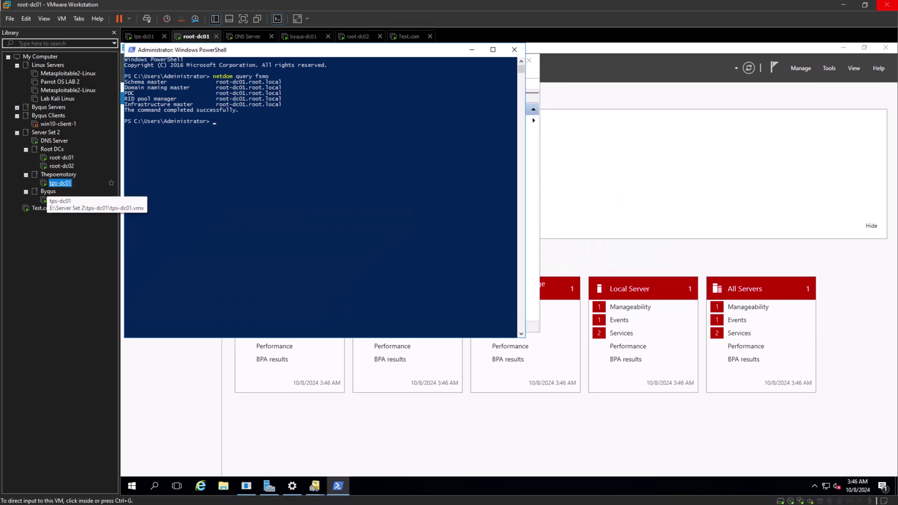
{"action": "key", "text": "ctrl+v"}
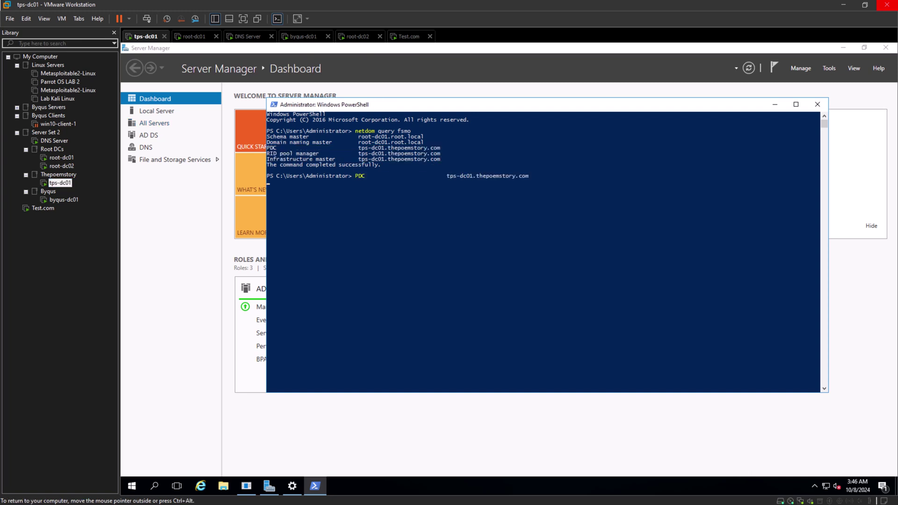
{"action": "key", "text": "ctrl+c"}
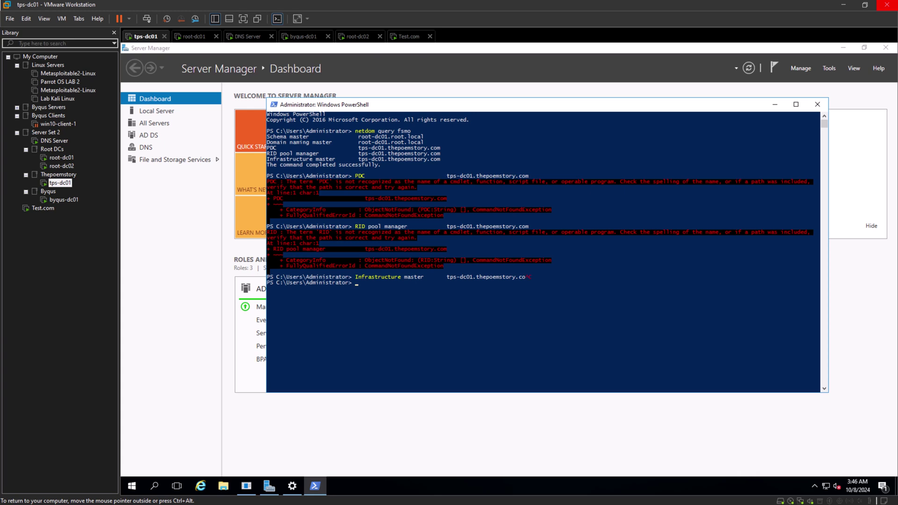
{"action": "type", "text": "ge"}
{"action": "key", "text": "BackSpace"}
{"action": "key", "text": "BackSpace"}
{"action": "type", "text": "clear"}
{"action": "key", "text": "Return"}
Run get-adforest and highlight the DomainNamingMaster and SchemaMaster lines showing root-dc01.root.local.
{"action": "type", "text": "get-adforest"}
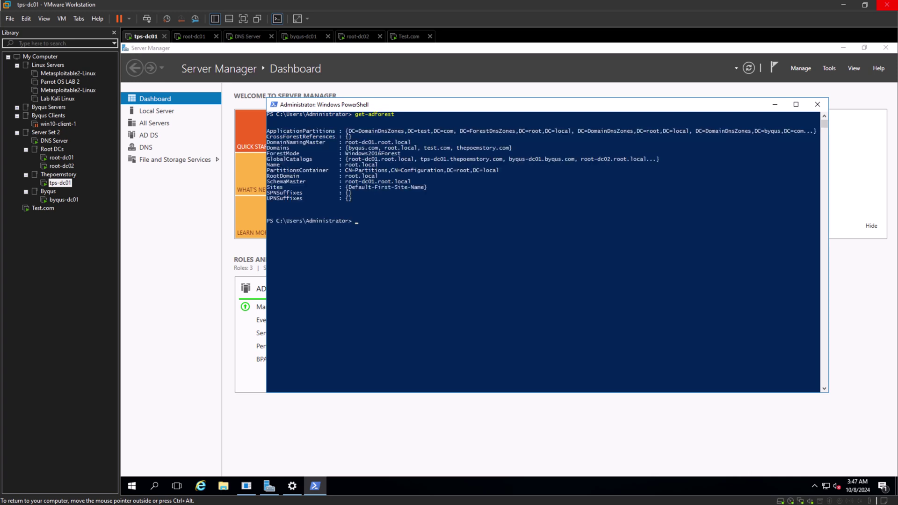
{"action": "left_click_drag", "start_coordinate": [267, 142], "coordinate": [414, 137]}
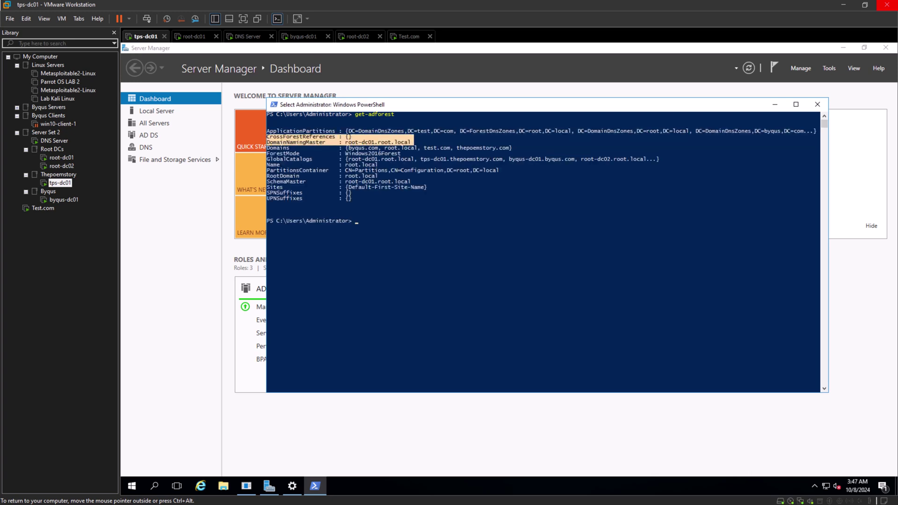
{"action": "left_click_drag", "start_coordinate": [267, 182], "coordinate": [417, 181]}
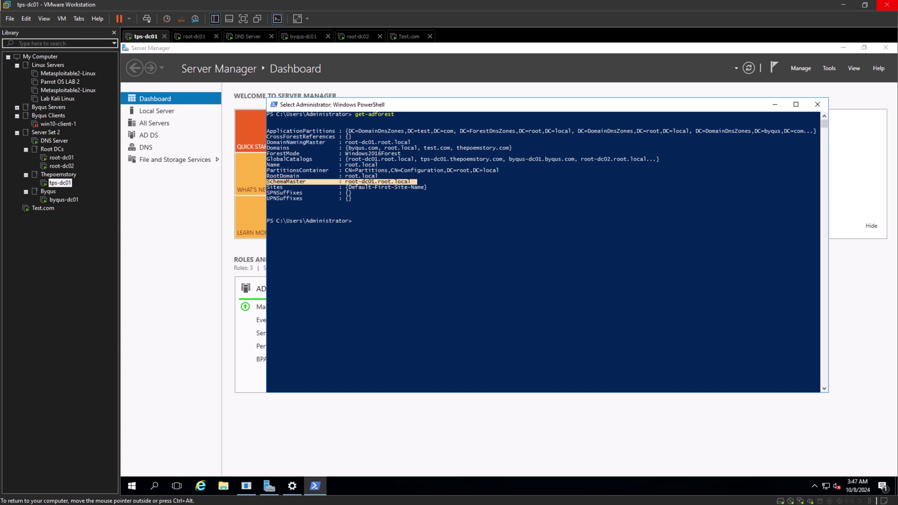
{"action": "key", "text": "Return"}
{"action": "type", "text": "get-ad"}
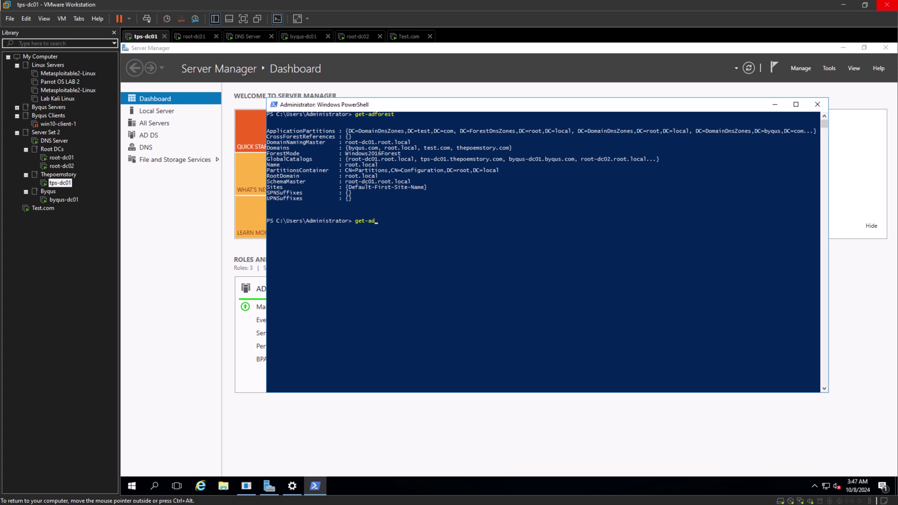
{"action": "type", "text": "domain"}
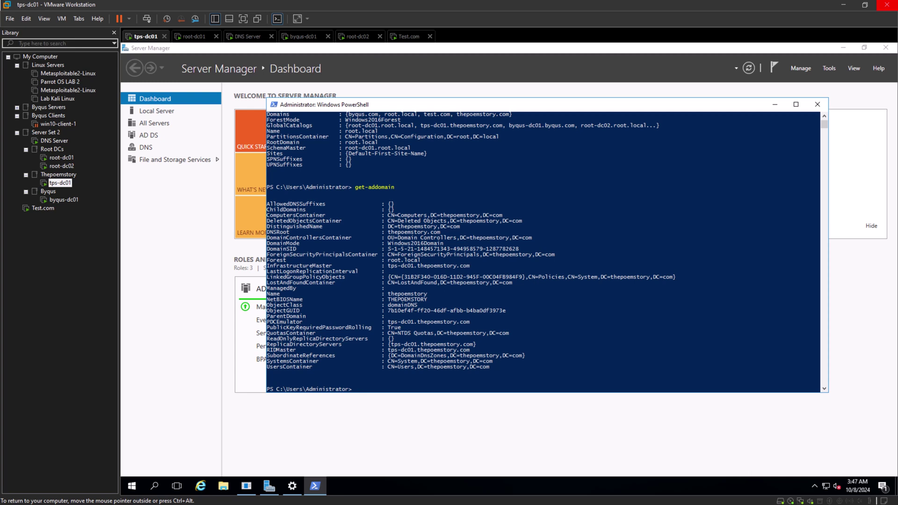
Highlight the InfrastructureMaster, PDCEmulator and RIDMaster lines in get-addomain, then scroll up to get-adforest output.
{"action": "left_click_drag", "start_coordinate": [473, 266], "coordinate": [265, 266]}
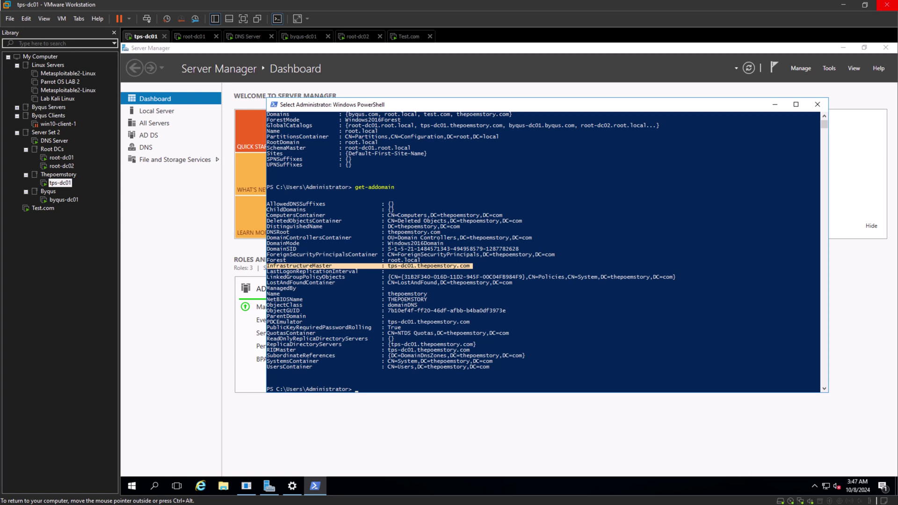
{"action": "left_click_drag", "start_coordinate": [474, 321], "coordinate": [267, 323]}
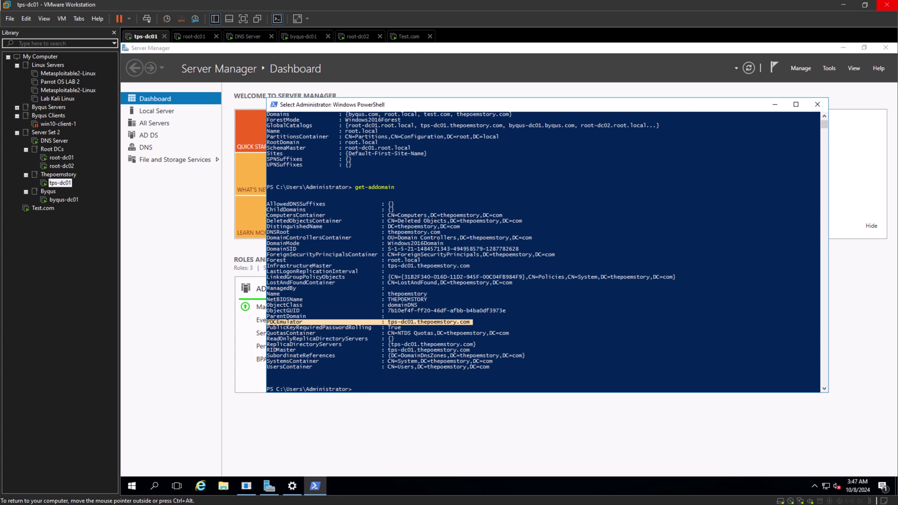
{"action": "left_click_drag", "start_coordinate": [486, 350], "coordinate": [267, 351]}
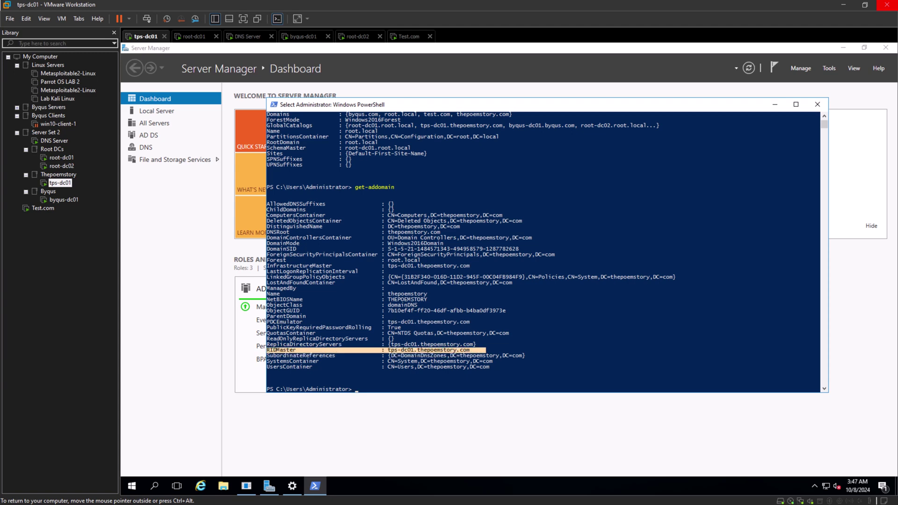
{"action": "left_click", "coordinate": [550, 294]}
{"action": "scroll", "coordinate": [550, 293], "scroll_direction": "up", "scroll_amount": 2}
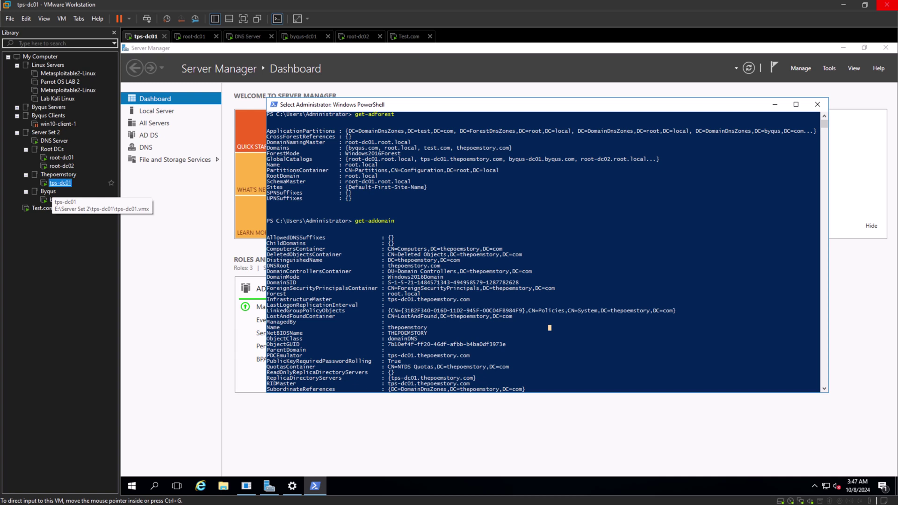
{"action": "left_click", "coordinate": [451, 198]}
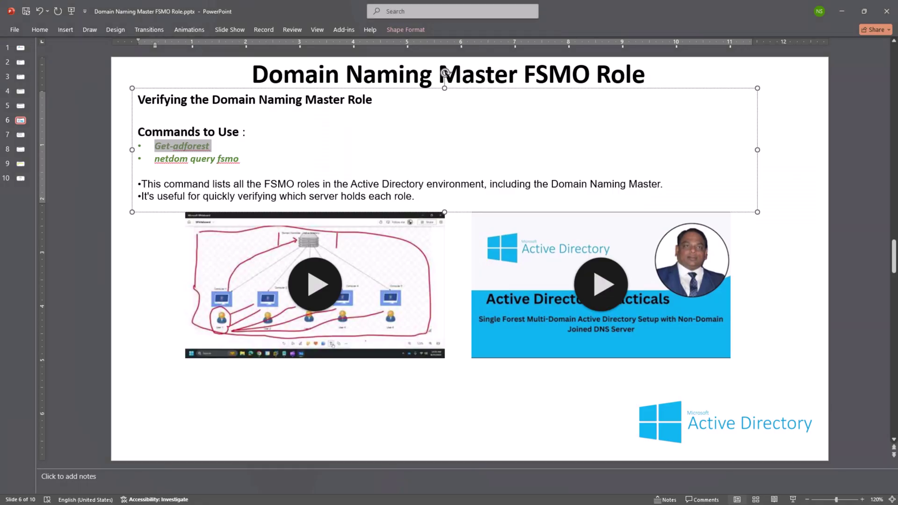
Move to slide 7 and select its Removing a Domain in Active Directory heading.
{"action": "key", "text": "Page_Down"}
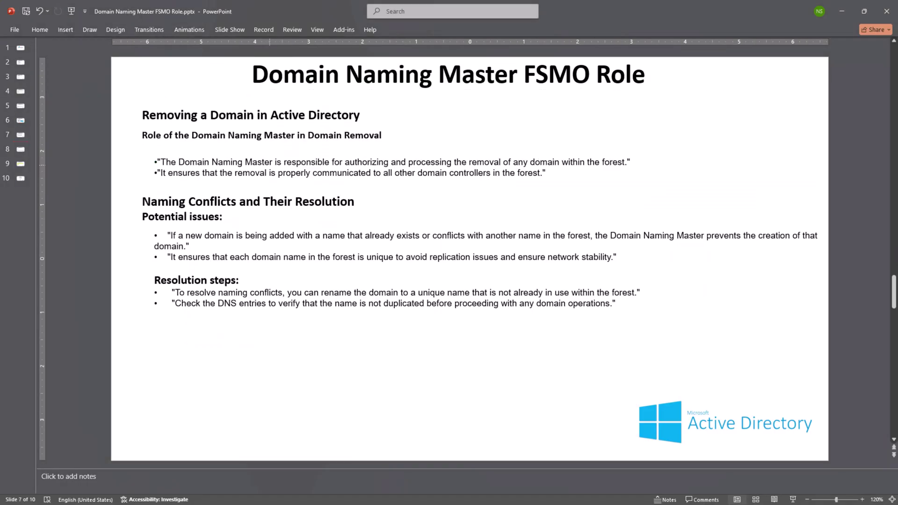
{"action": "triple_click", "coordinate": [288, 115]}
{"action": "left_click", "coordinate": [506, 134]}
On slide 8, highlight the Key Considerations and Single Point of Failure headings and first bullet.
{"action": "left_click", "coordinate": [20, 150]}
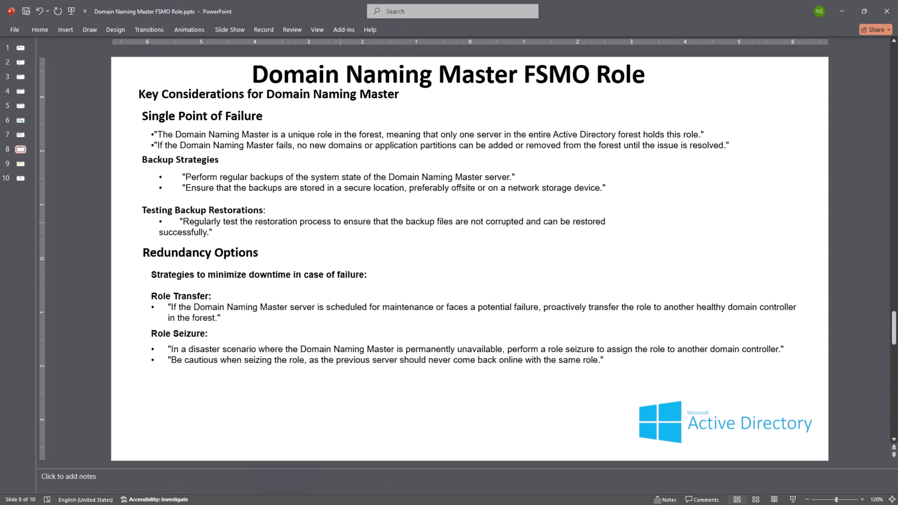
{"action": "triple_click", "coordinate": [262, 94]}
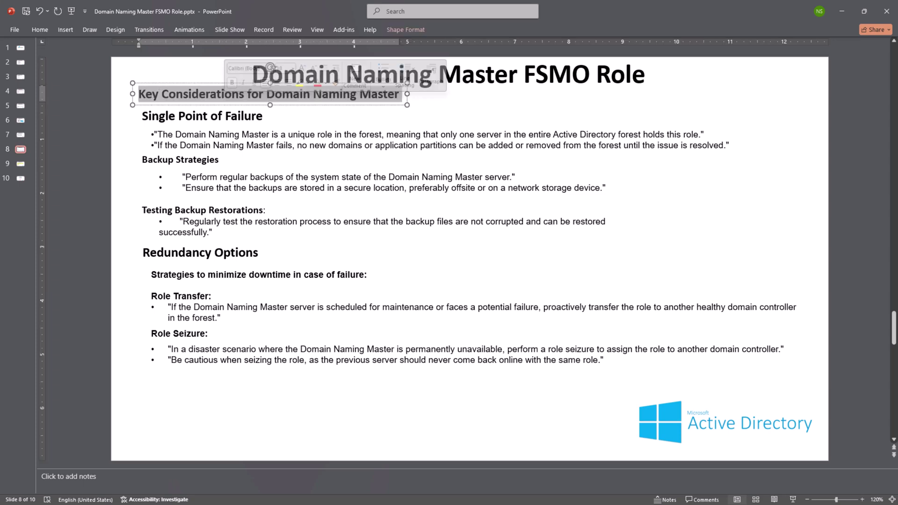
{"action": "left_click", "coordinate": [273, 135]}
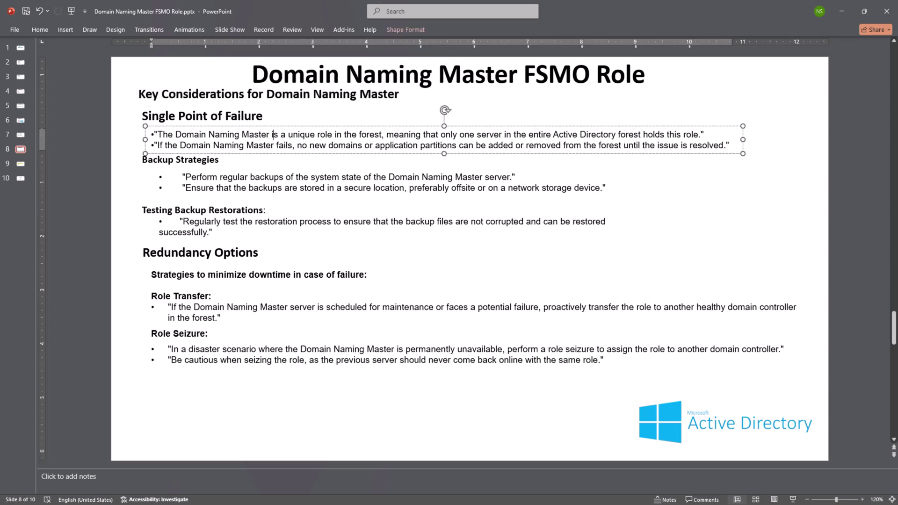
{"action": "triple_click", "coordinate": [202, 116]}
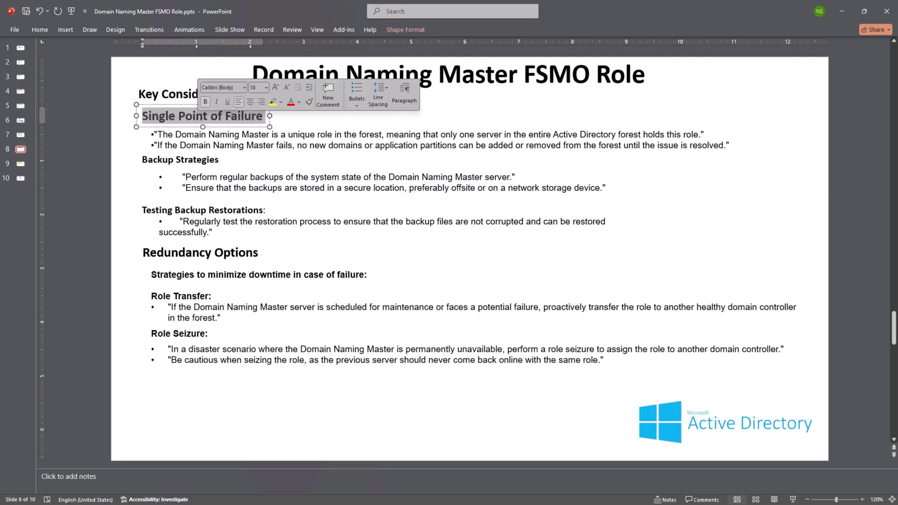
{"action": "left_click", "coordinate": [208, 135]}
{"action": "left_click_drag", "start_coordinate": [157, 134], "coordinate": [705, 134]}
{"action": "left_click", "coordinate": [697, 146]}
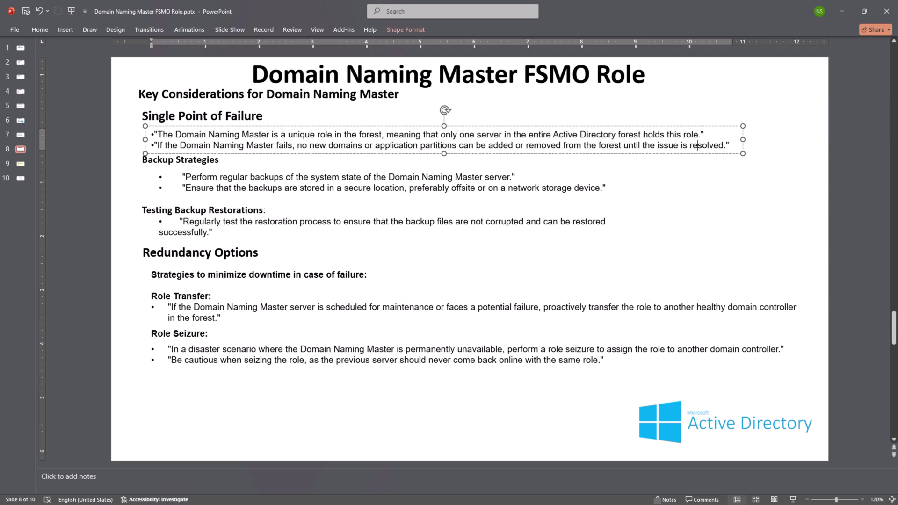
Highlight the second Single Point of Failure bullet and the Backup Strategies heading and bullets.
{"action": "key", "text": "ctrl+z"}
{"action": "key", "text": "ctrl+z"}
{"action": "left_click_drag", "start_coordinate": [157, 145], "coordinate": [730, 146]}
{"action": "left_click", "coordinate": [528, 146]}
{"action": "key", "text": "ctrl+z"}
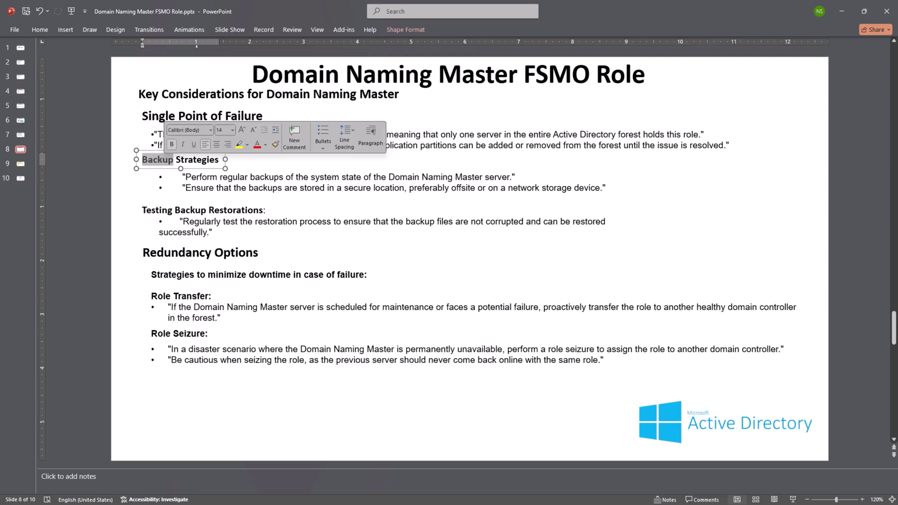
{"action": "left_click", "coordinate": [205, 188]}
{"action": "key", "text": "ctrl+z"}
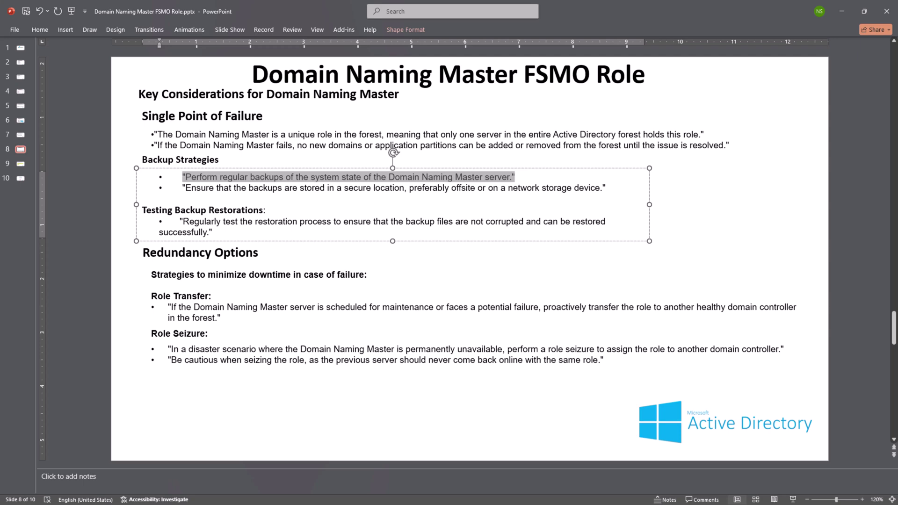
{"action": "key", "text": "ctrl+z"}
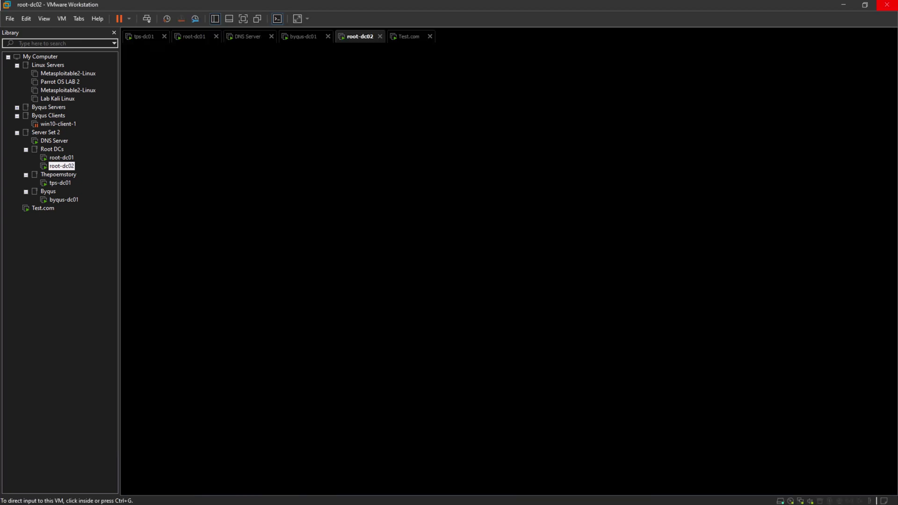
Flip between root-dc01's netdom FSMO output and the DNS Server VM, ending on root-dc02's lock screen.
{"action": "left_click", "coordinate": [62, 158]}
{"action": "left_click", "coordinate": [54, 141]}
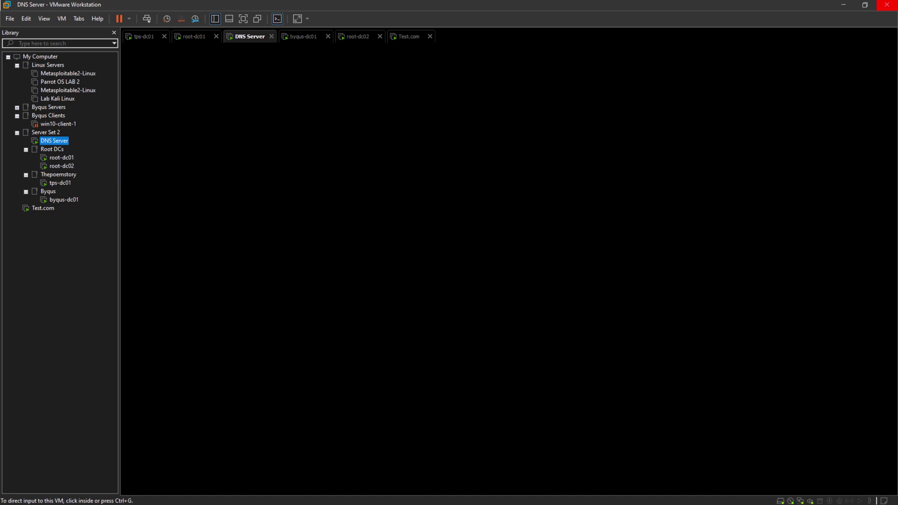
{"action": "left_click", "coordinate": [61, 158]}
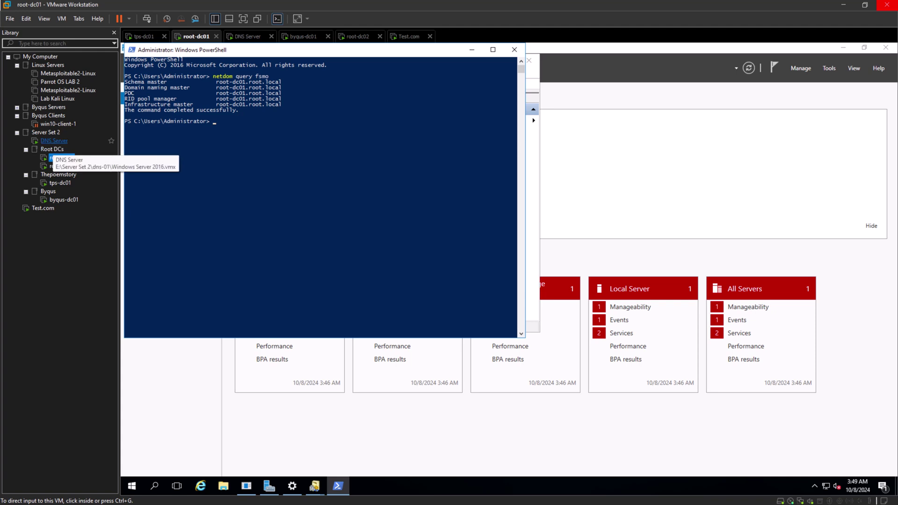
{"action": "left_click", "coordinate": [53, 141]}
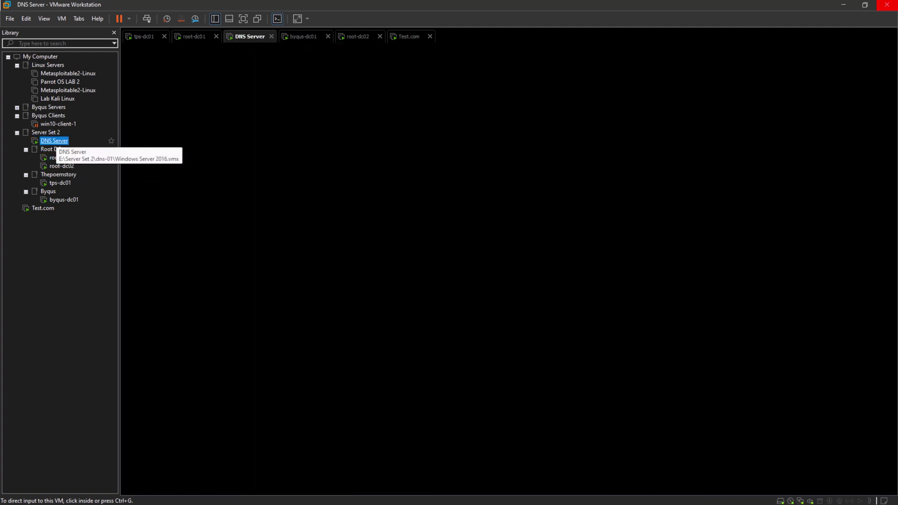
{"action": "left_click", "coordinate": [61, 158]}
{"action": "left_click", "coordinate": [61, 166]}
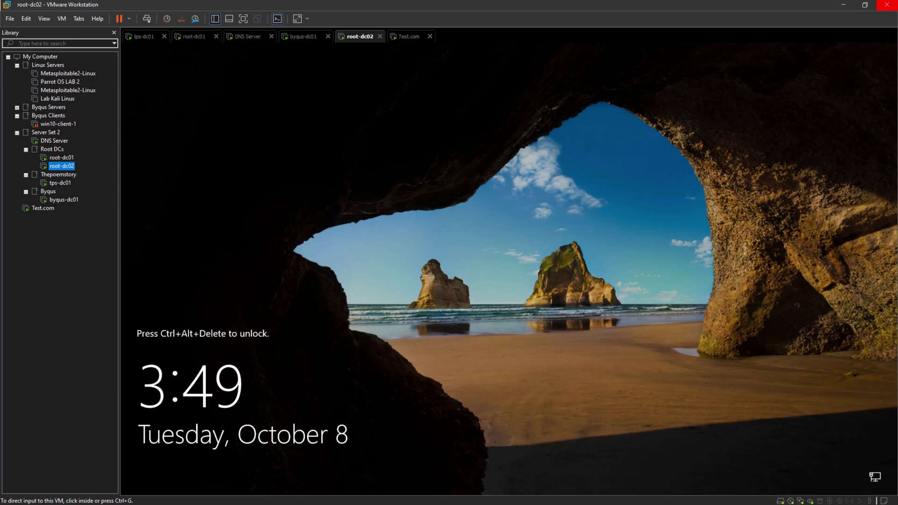
On tps-dc01, launch Windows Server Backup from a 'backup' search, find it not installed, and return to Server Manager.
{"action": "left_click", "coordinate": [56, 183]}
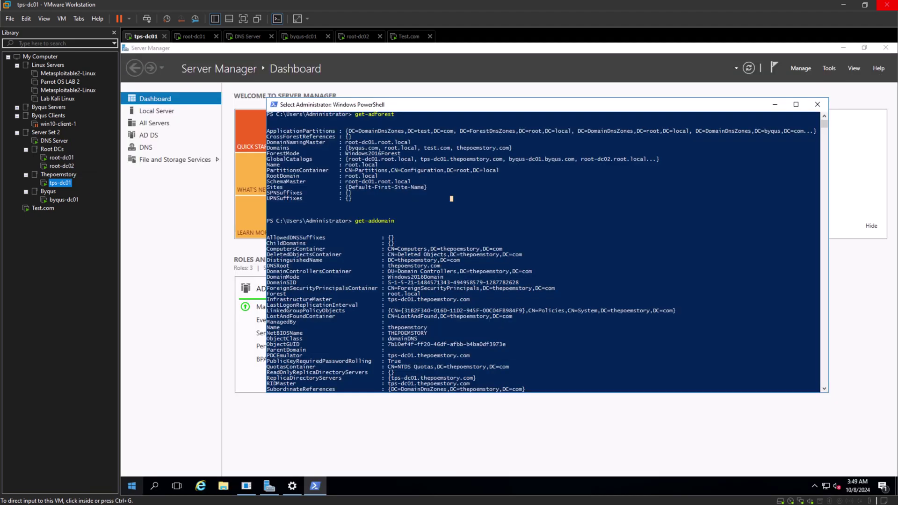
{"action": "left_click", "coordinate": [154, 487]}
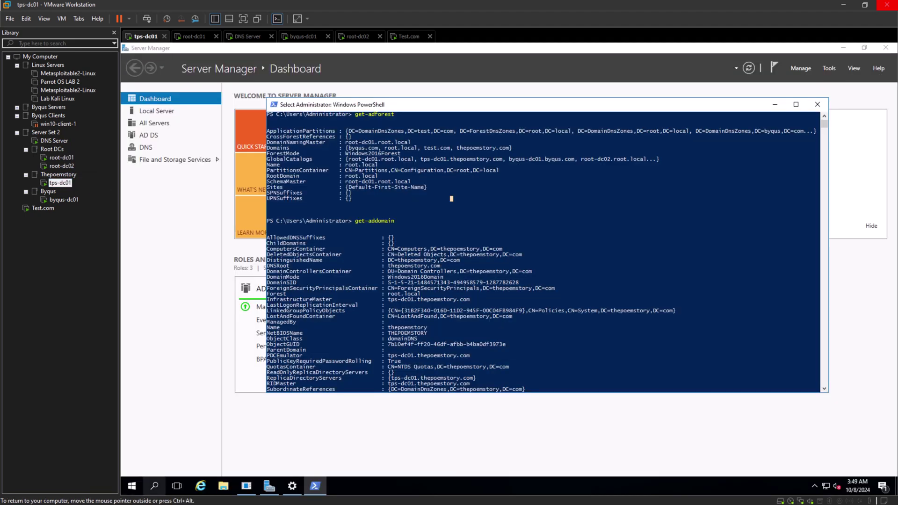
{"action": "type", "text": "backup"}
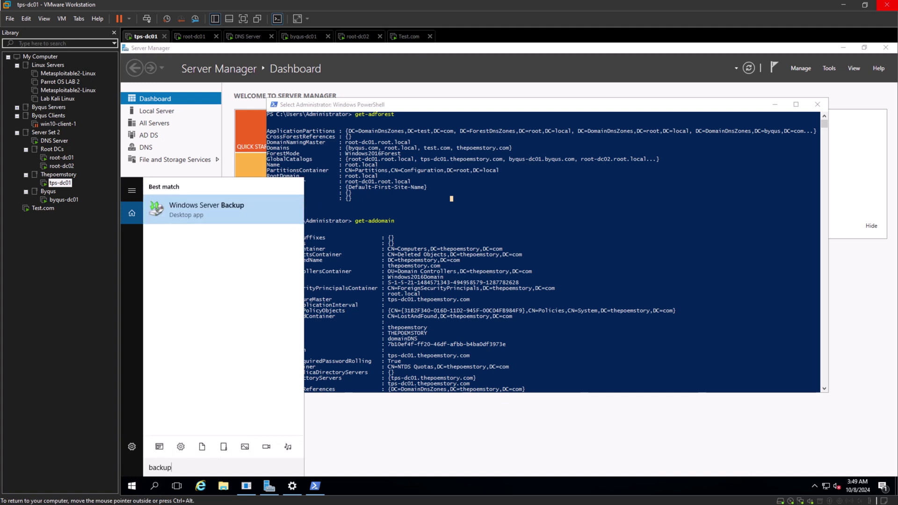
{"action": "key", "text": "Escape"}
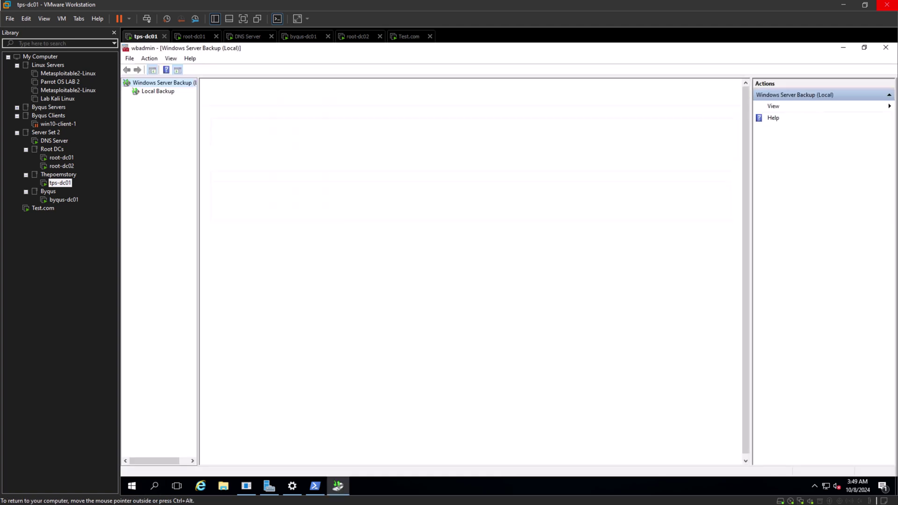
{"action": "left_click", "coordinate": [157, 91]}
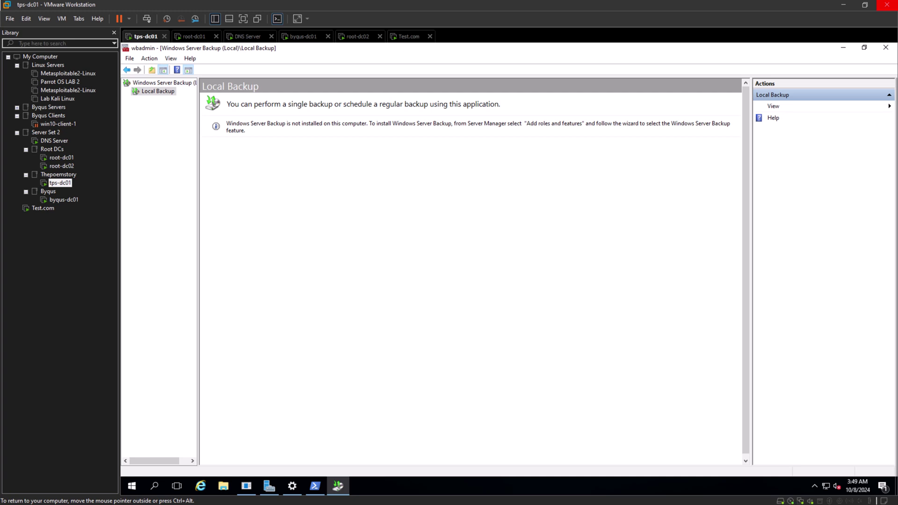
{"action": "left_click", "coordinate": [270, 486]}
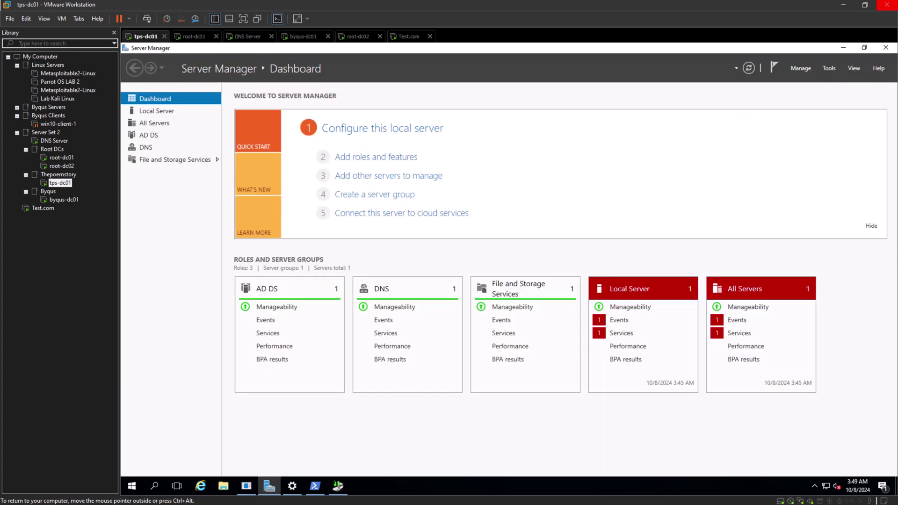
Start the Add Roles and Features Wizard as a role-based installation targeting tps-dc01.
{"action": "left_click", "coordinate": [829, 68]}
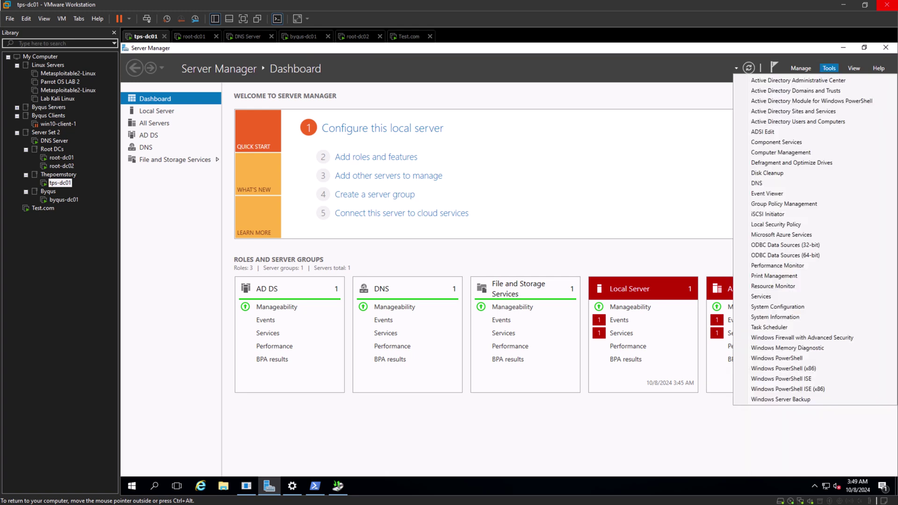
{"action": "left_click", "coordinate": [801, 68]}
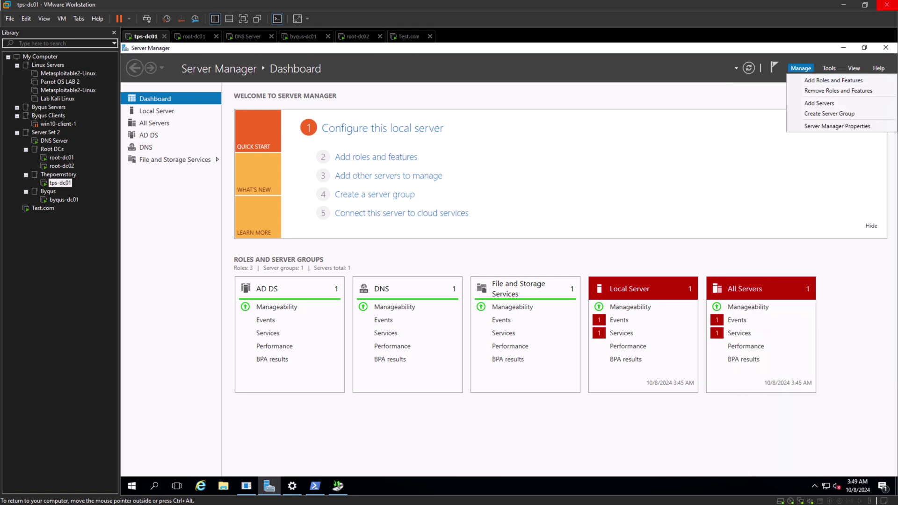
{"action": "left_click", "coordinate": [823, 80]}
{"action": "key", "text": "Return"}
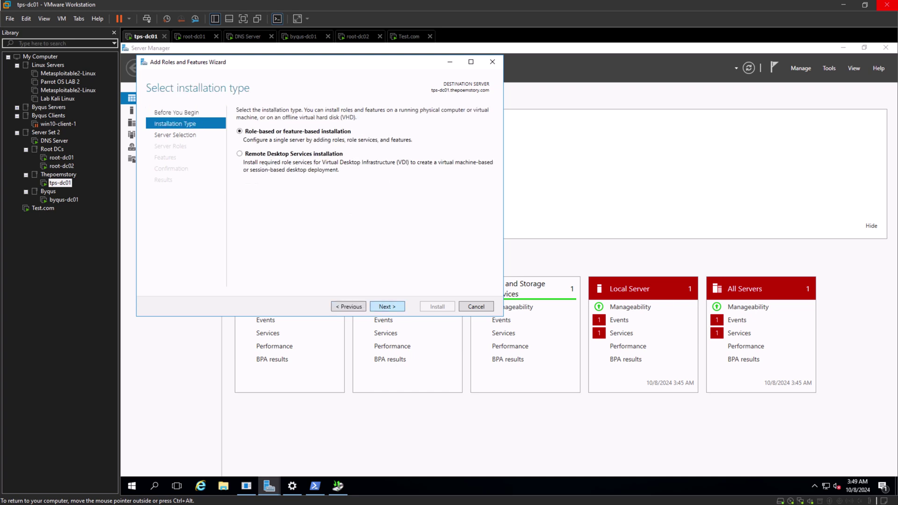
{"action": "key", "text": "Return"}
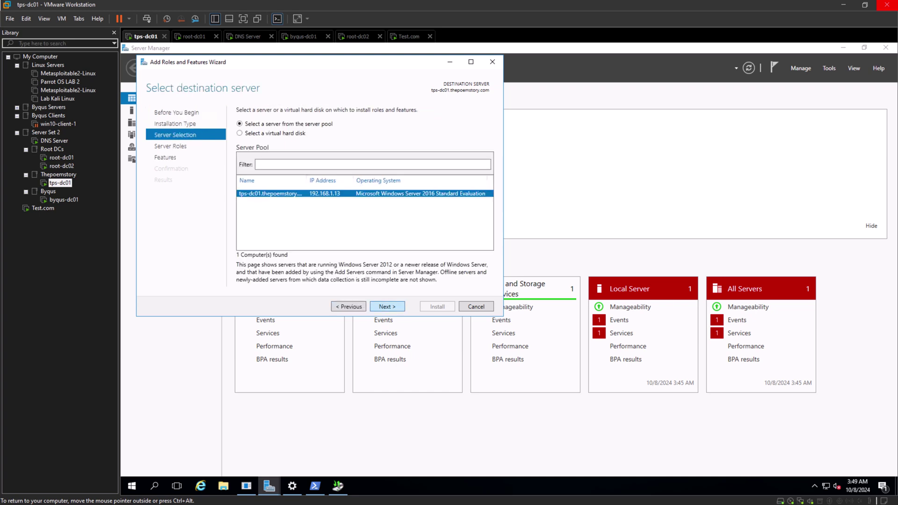
{"action": "key", "text": "Return"}
Browse the server roles and features lists, reading the Windows Server Update Services description.
{"action": "scroll", "coordinate": [312, 210], "scroll_direction": "down", "scroll_amount": 1}
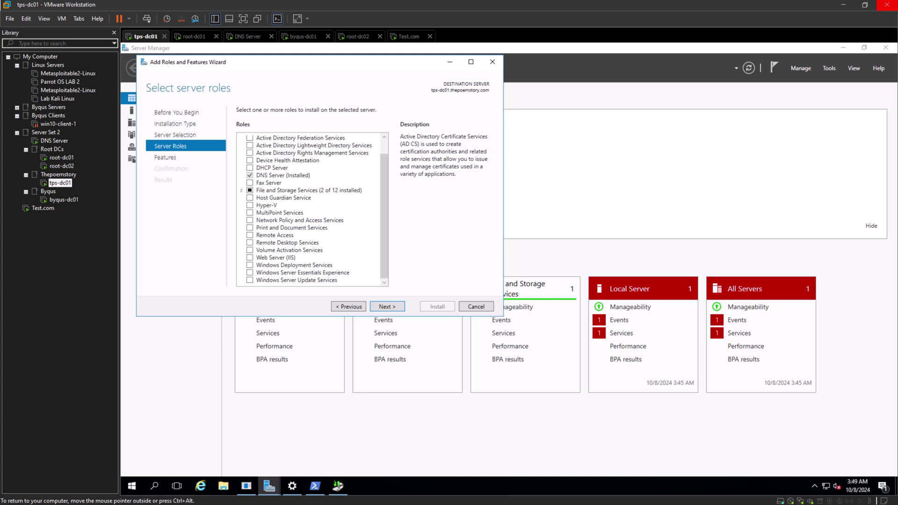
{"action": "scroll", "coordinate": [312, 210], "scroll_direction": "up", "scroll_amount": 1}
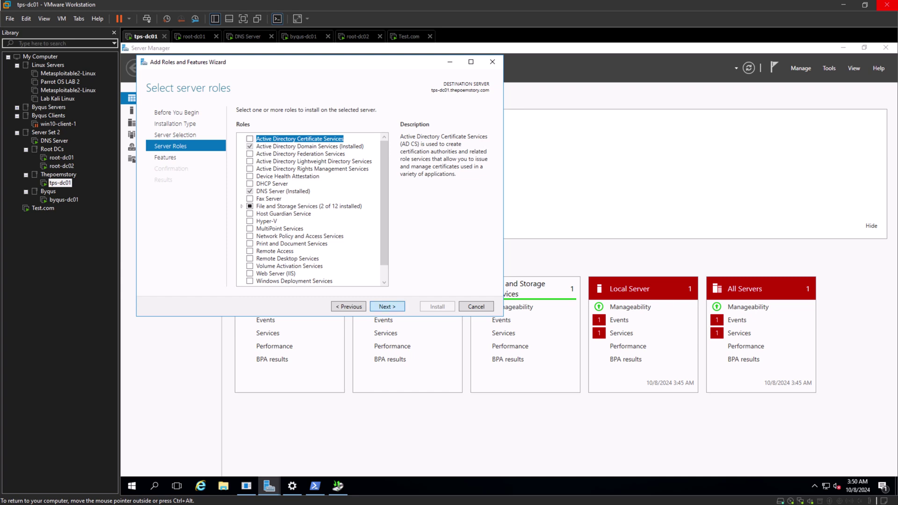
{"action": "left_click", "coordinate": [388, 307]}
{"action": "scroll", "coordinate": [313, 206], "scroll_direction": "down", "scroll_amount": 10}
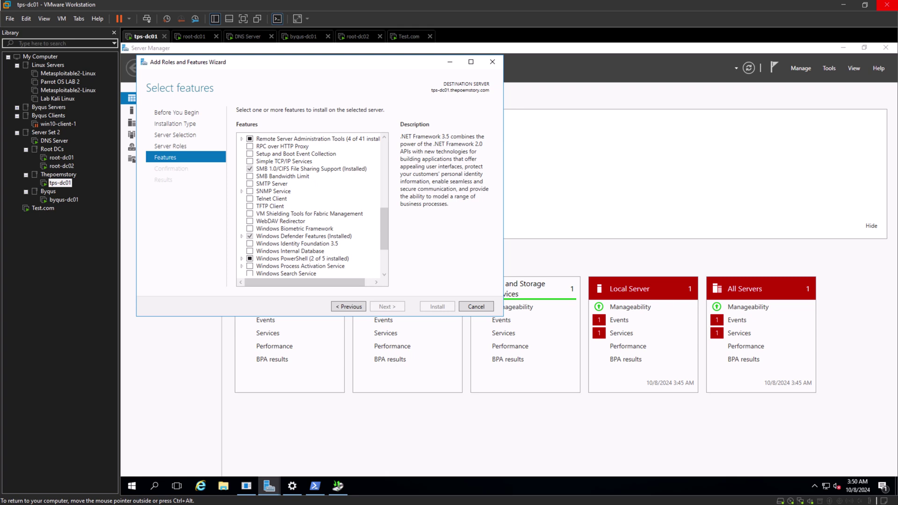
{"action": "scroll", "coordinate": [250, 221], "scroll_direction": "down", "scroll_amount": 2}
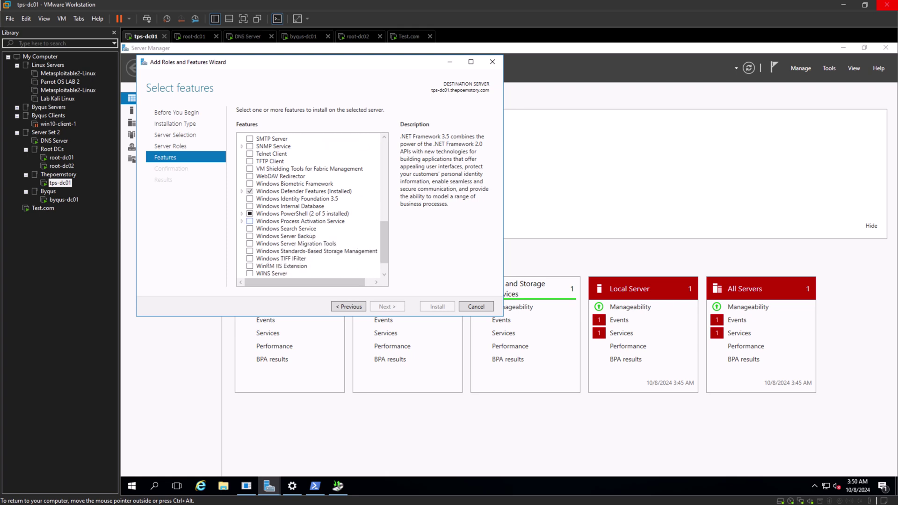
{"action": "scroll", "coordinate": [300, 221], "scroll_direction": "down", "scroll_amount": 2}
{"action": "scroll", "coordinate": [300, 221], "scroll_direction": "up", "scroll_amount": 1}
{"action": "scroll", "coordinate": [250, 220], "scroll_direction": "up", "scroll_amount": 1}
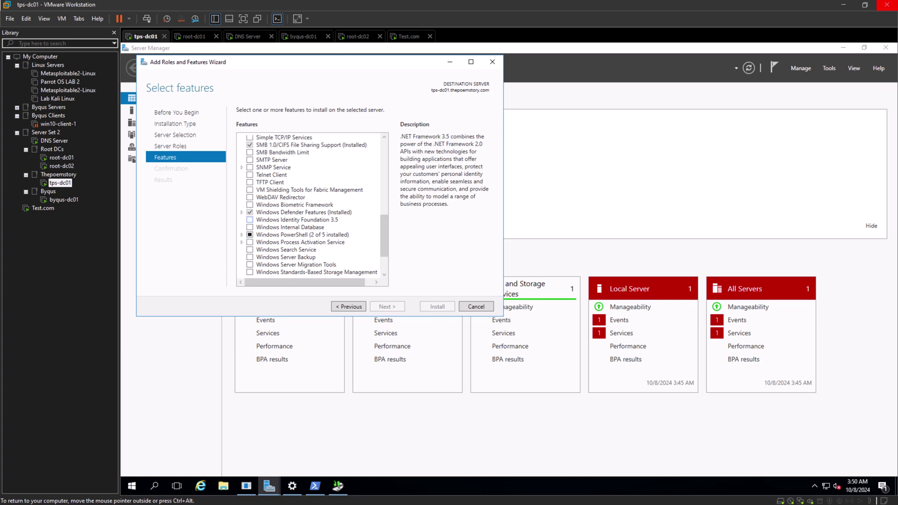
{"action": "scroll", "coordinate": [250, 220], "scroll_direction": "down", "scroll_amount": 1}
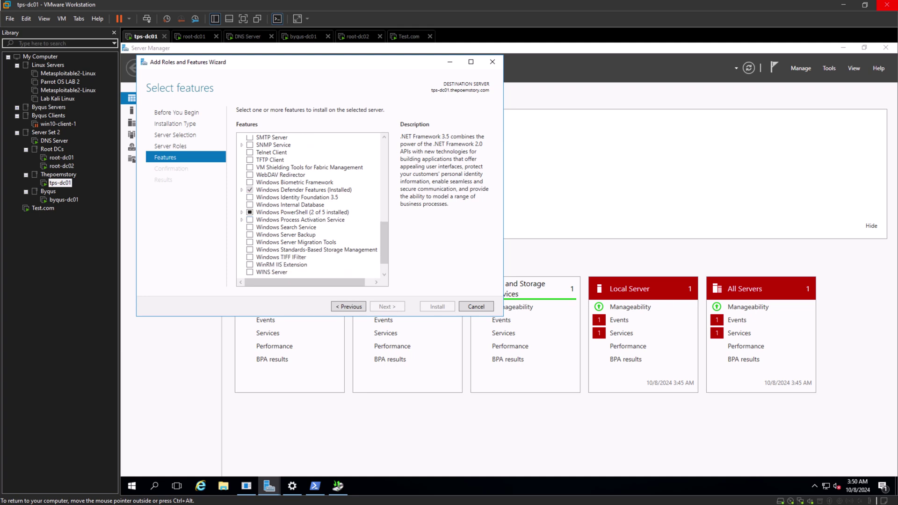
{"action": "left_click", "coordinate": [349, 307]}
{"action": "scroll", "coordinate": [250, 250], "scroll_direction": "down", "scroll_amount": 1}
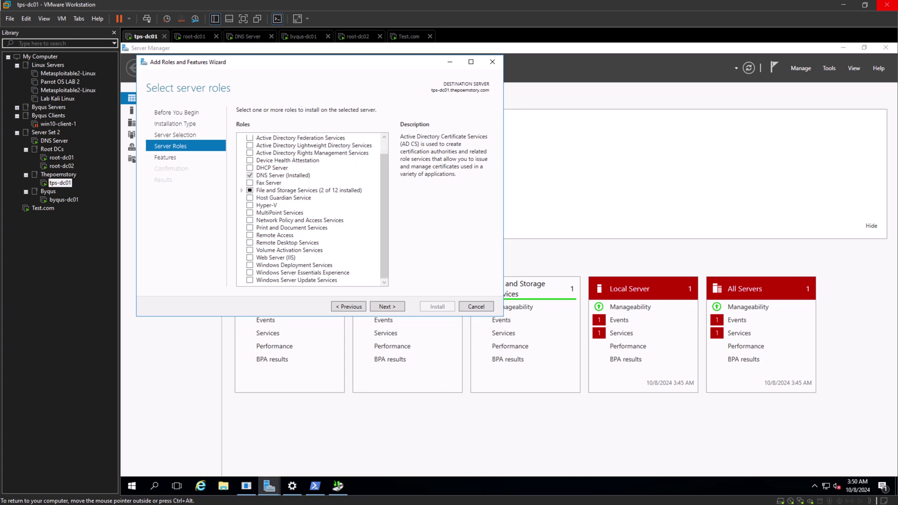
{"action": "left_click", "coordinate": [297, 280]}
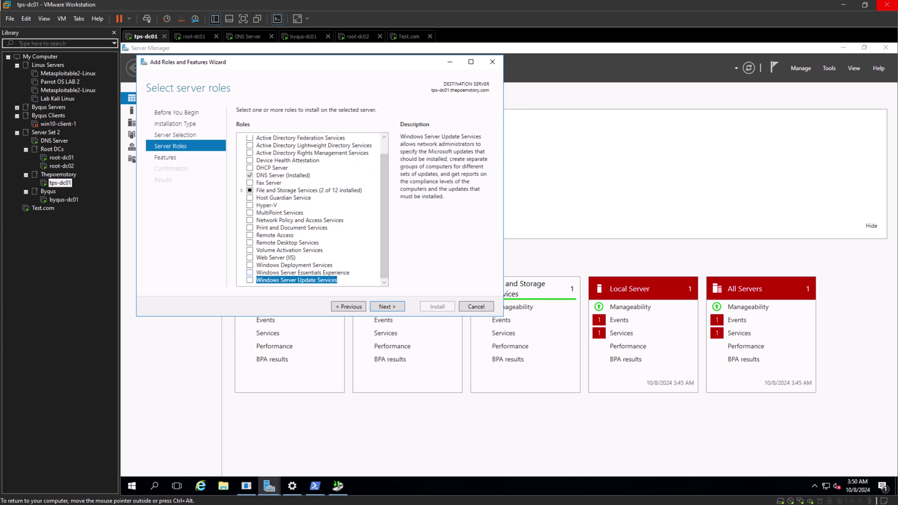
{"action": "scroll", "coordinate": [312, 209], "scroll_direction": "up", "scroll_amount": 1}
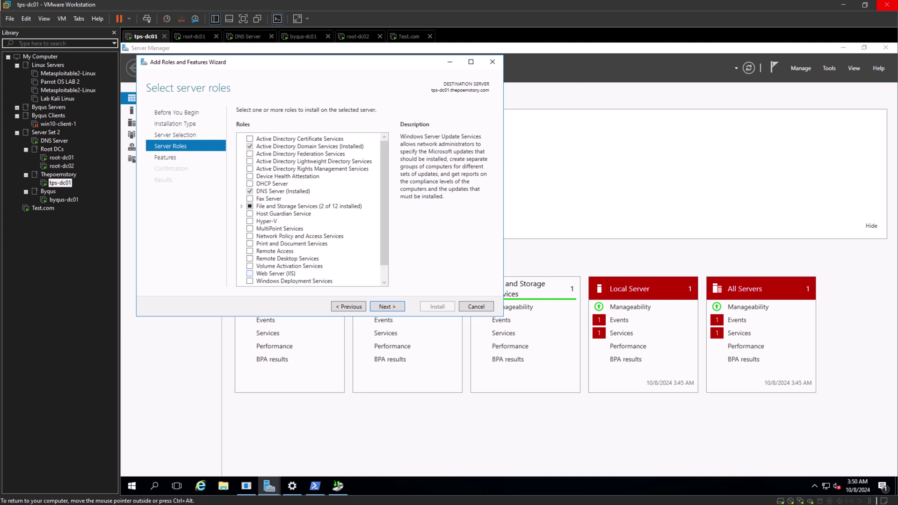
Return to the wizard and advance through Features to confirm the Windows Server Backup installation.
{"action": "left_click", "coordinate": [337, 487]}
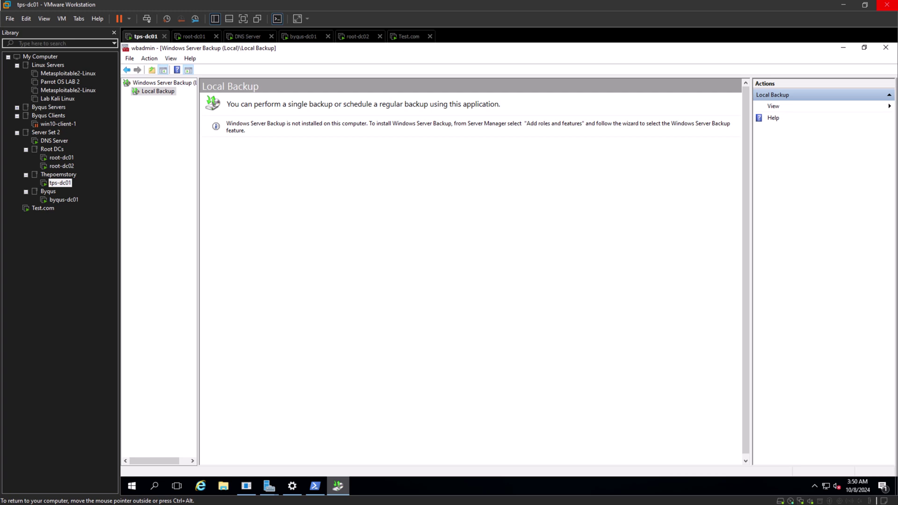
{"action": "key", "text": "alt+Tab"}
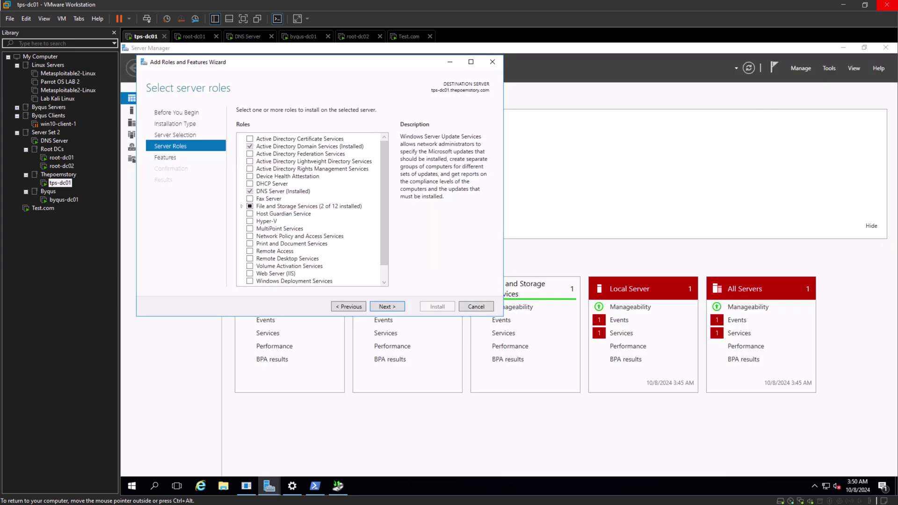
{"action": "scroll", "coordinate": [312, 209], "scroll_direction": "down", "scroll_amount": 1}
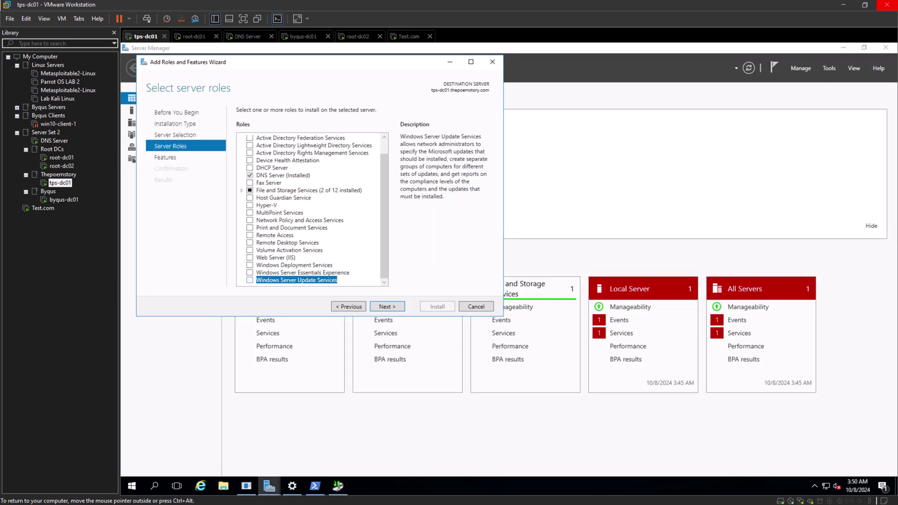
{"action": "left_click", "coordinate": [387, 307]}
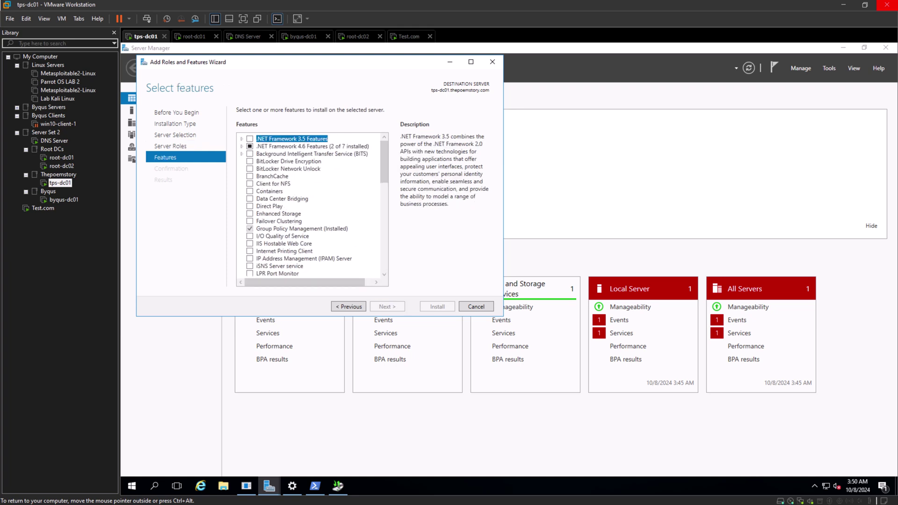
{"action": "scroll", "coordinate": [313, 206], "scroll_direction": "down", "scroll_amount": 12}
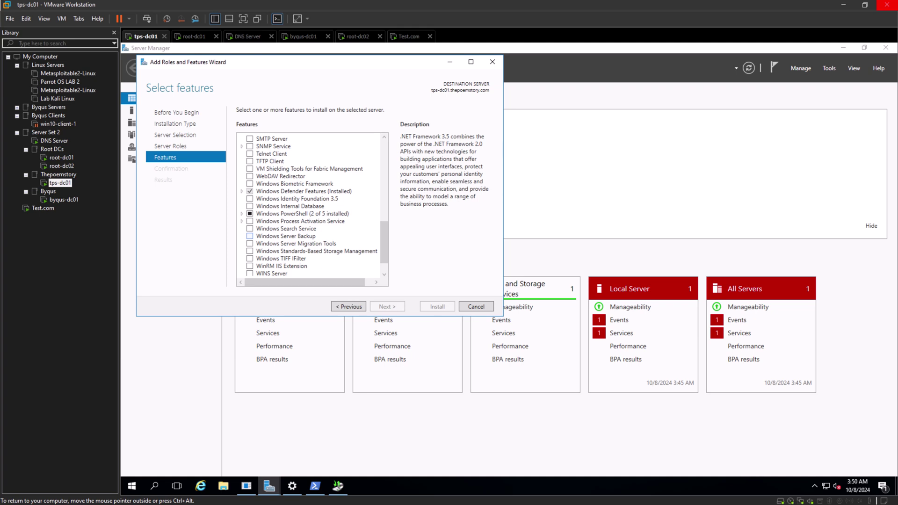
{"action": "left_click", "coordinate": [178, 147]}
{"action": "key", "text": "alt+n"}
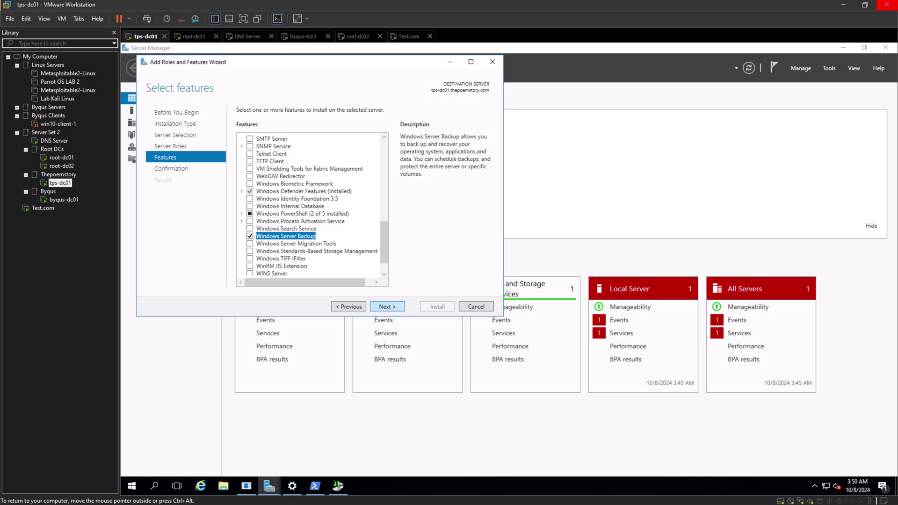
{"action": "key", "text": "alt+n"}
Install Windows Server Backup on tps-dc01 and close the wizard once installation succeeds.
{"action": "key", "text": "alt+i"}
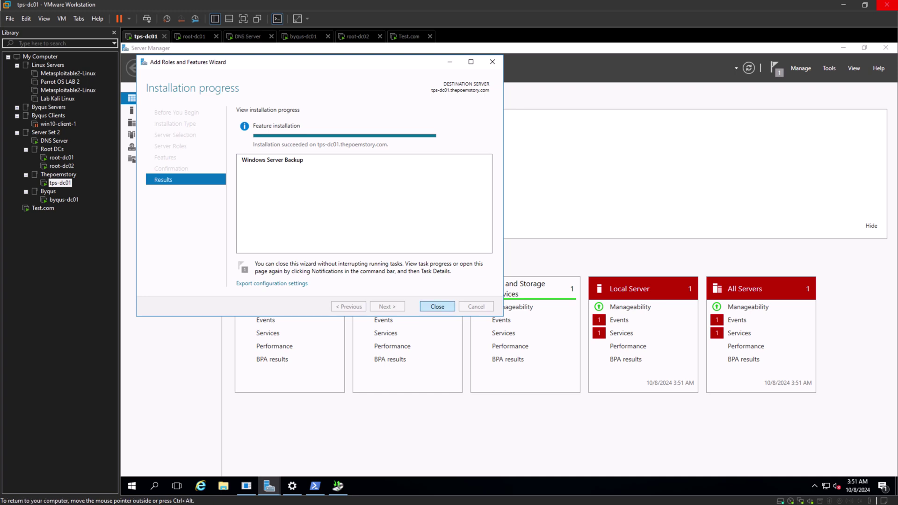
{"action": "left_click", "coordinate": [437, 306]}
{"action": "left_click", "coordinate": [338, 486]}
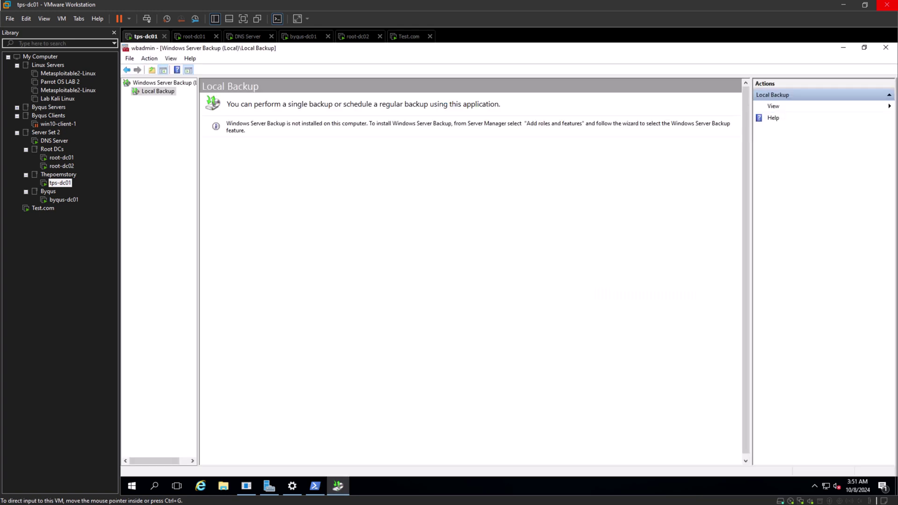
Close the outdated Windows Server Backup console and relaunch it from a Start search for 'backu'.
{"action": "left_click", "coordinate": [886, 47]}
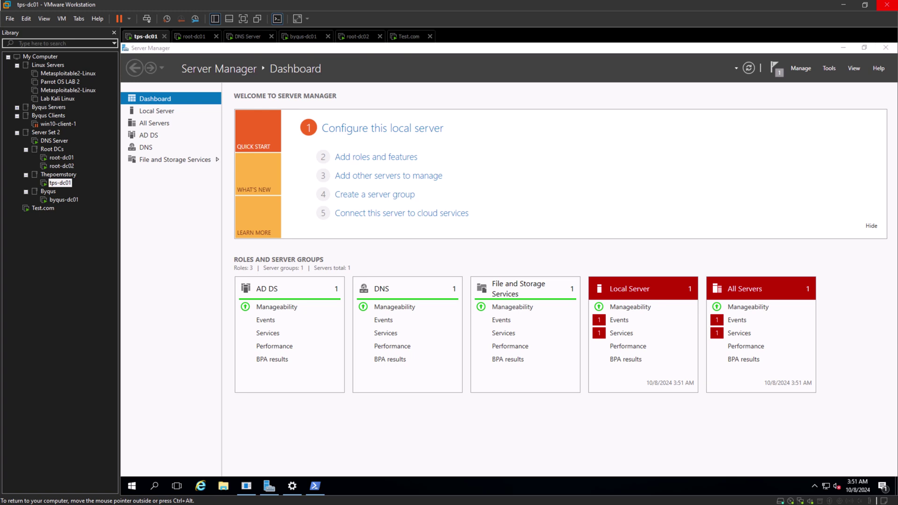
{"action": "key", "text": "super"}
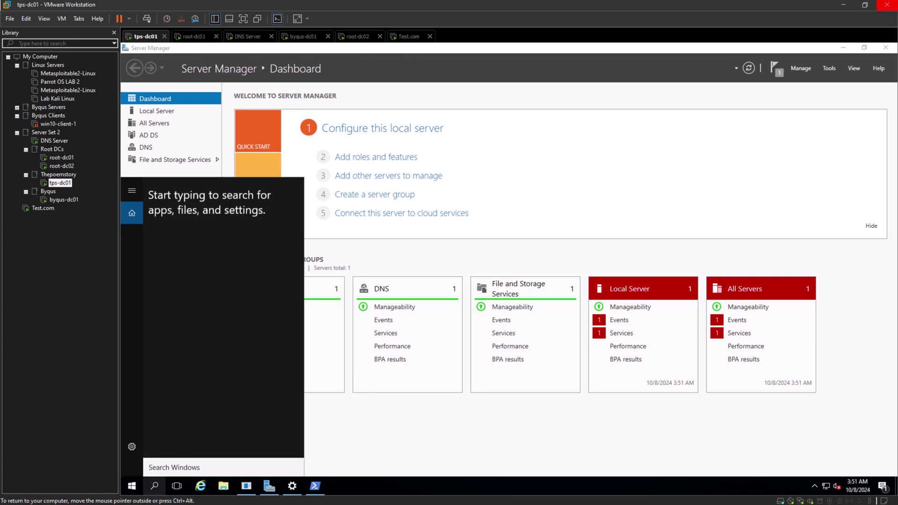
{"action": "type", "text": "backu"}
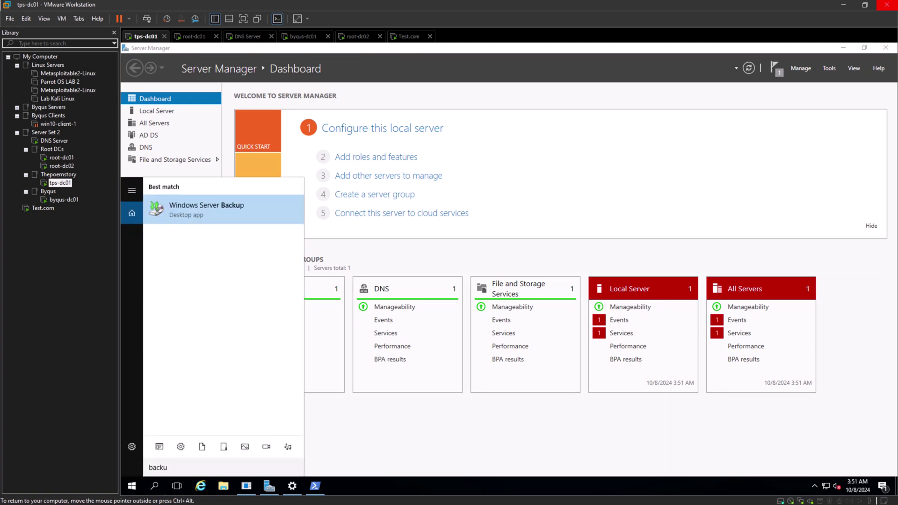
{"action": "key", "text": "Return"}
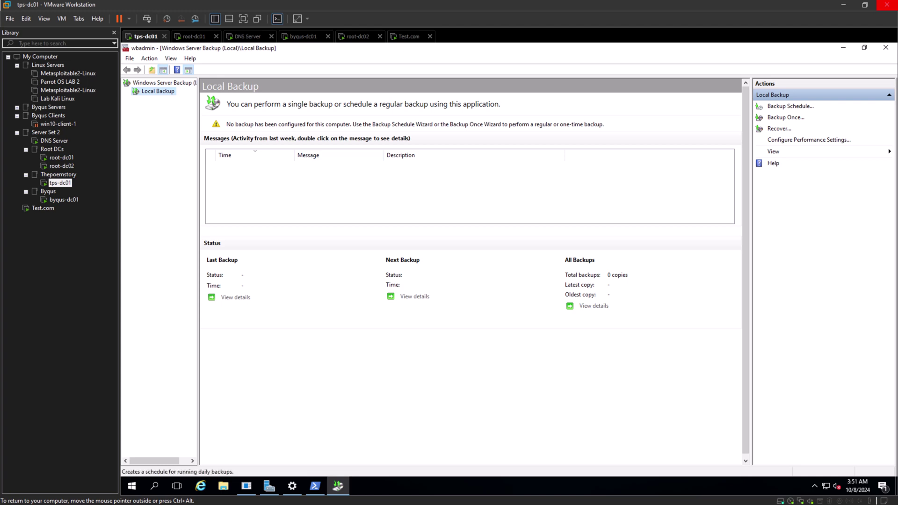
Run the Backup Schedule Wizard with a daily 9:00 PM time and a dedicated backup disk destination.
{"action": "left_click", "coordinate": [791, 106]}
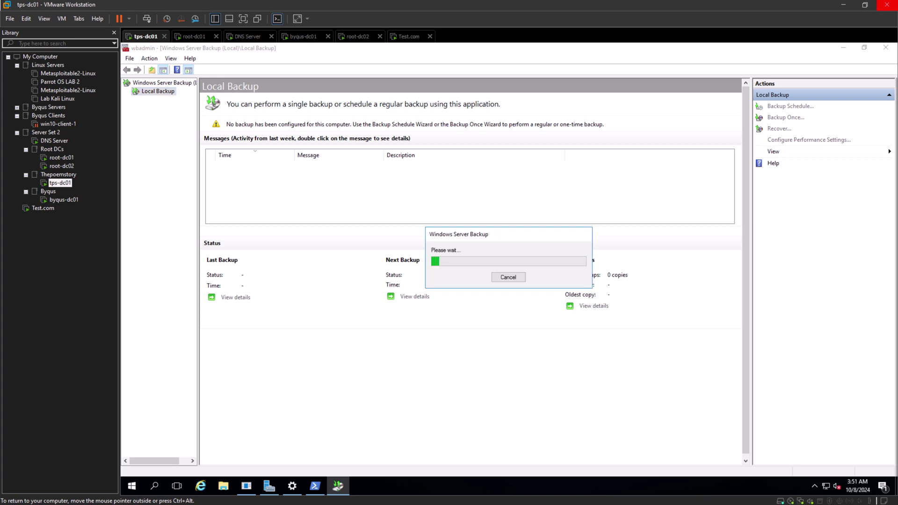
{"action": "key", "text": "Return"}
{"action": "key", "text": "Return"}
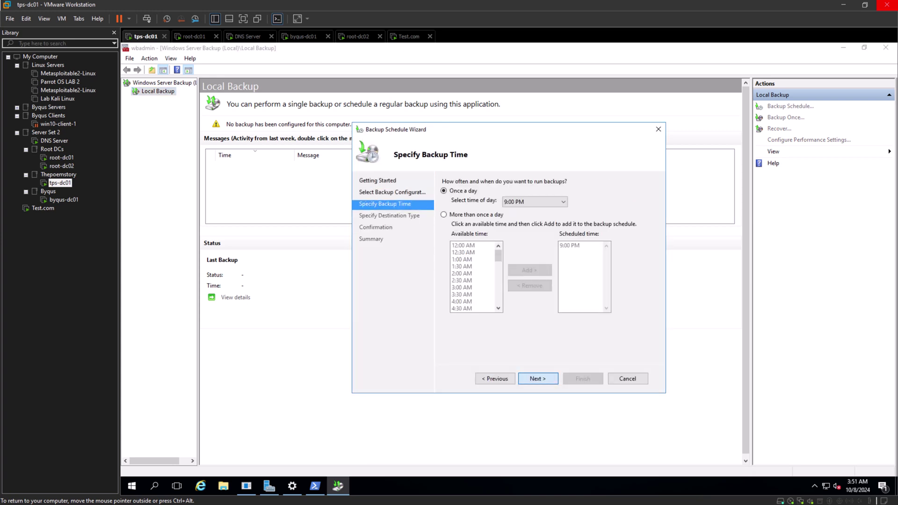
{"action": "key", "text": "Return"}
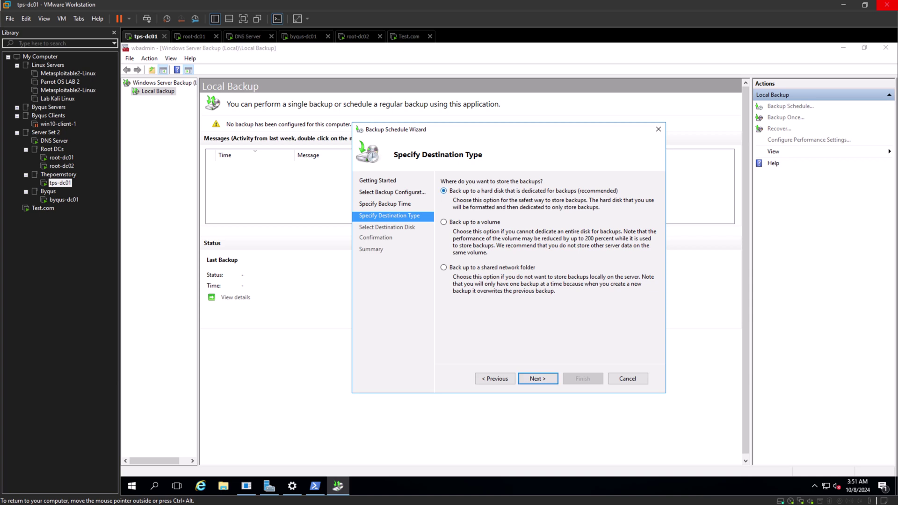
{"action": "key", "text": "Down"}
{"action": "key", "text": "Down"}
{"action": "key", "text": "Return"}
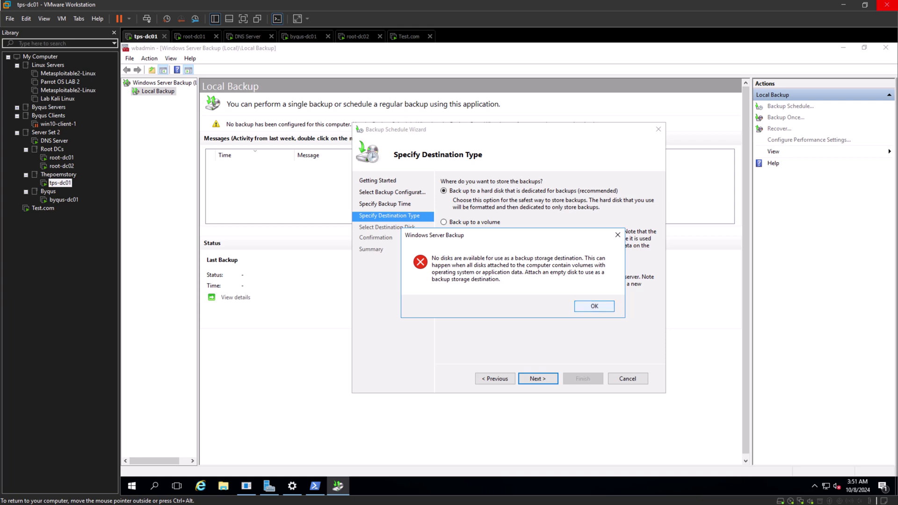
Dismiss the no-disks-available error, cancel the wizard, and close Windows Server Backup.
{"action": "key", "text": "Return"}
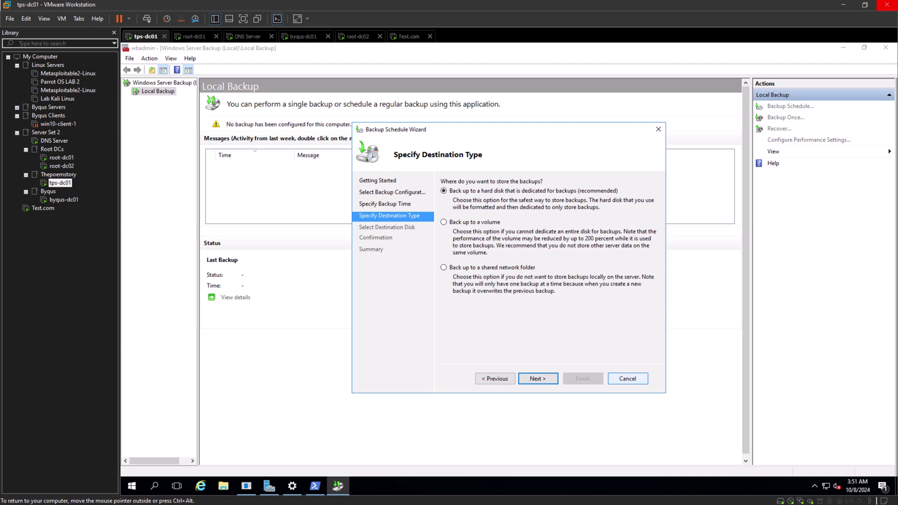
{"action": "key", "text": "Escape"}
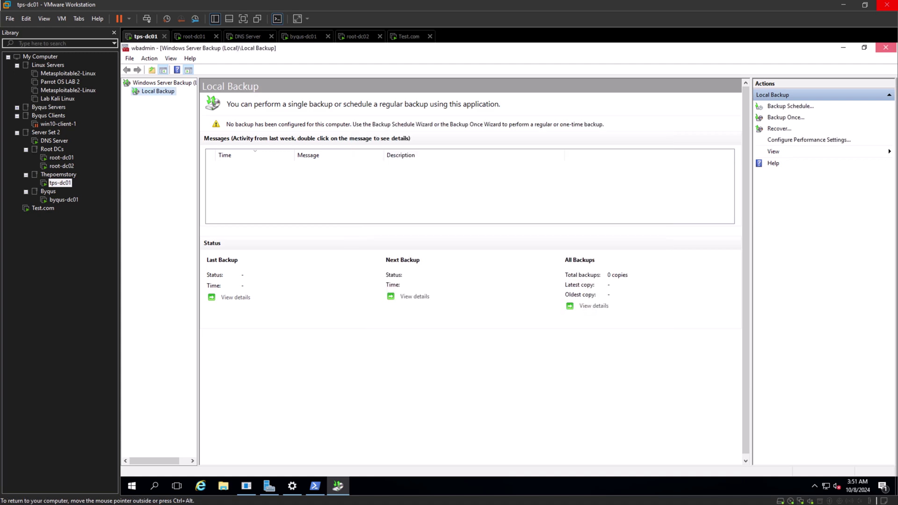
{"action": "left_click", "coordinate": [886, 47]}
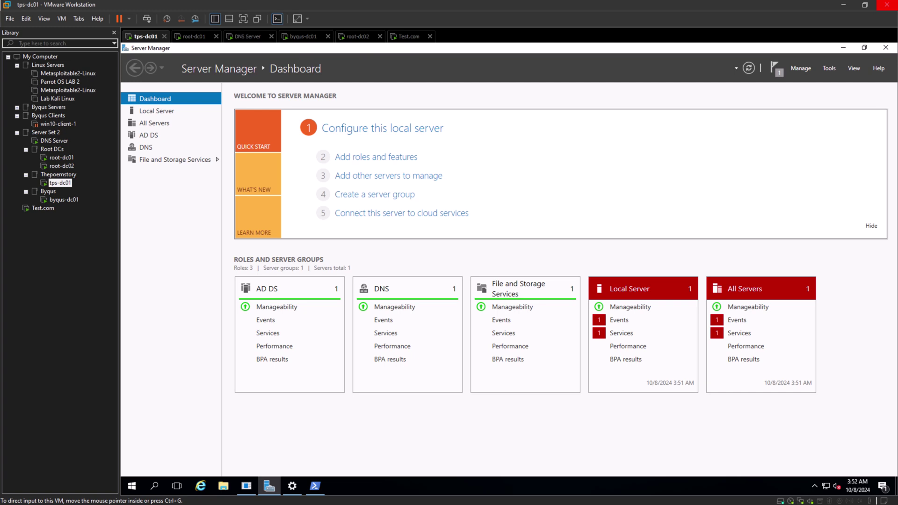
In the FSMO presentation, undo the recent edits to the backups bullet text box.
{"action": "key", "text": "alt+Tab"}
{"action": "left_click", "coordinate": [264, 187]}
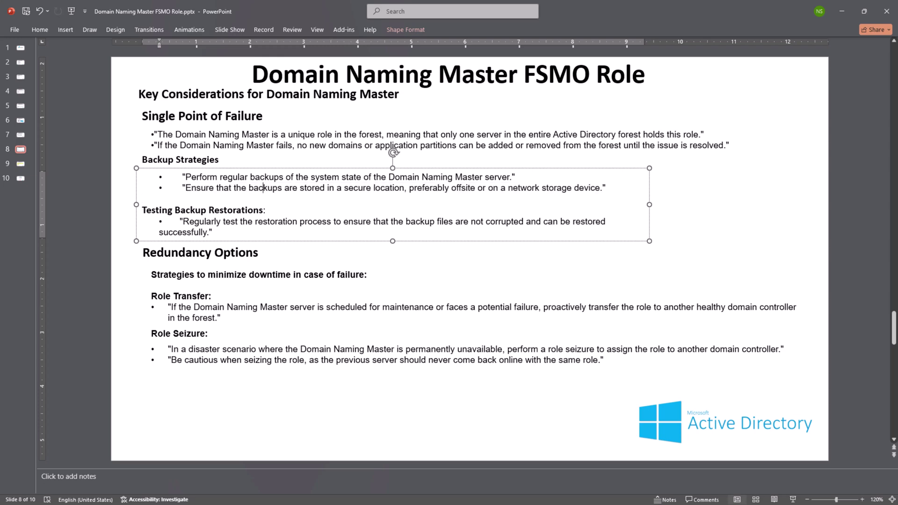
{"action": "key", "text": "ctrl+z"}
{"action": "key", "text": "ctrl+z"}
{"action": "key", "text": "ctrl+z"}
{"action": "key", "text": "ctrl+z"}
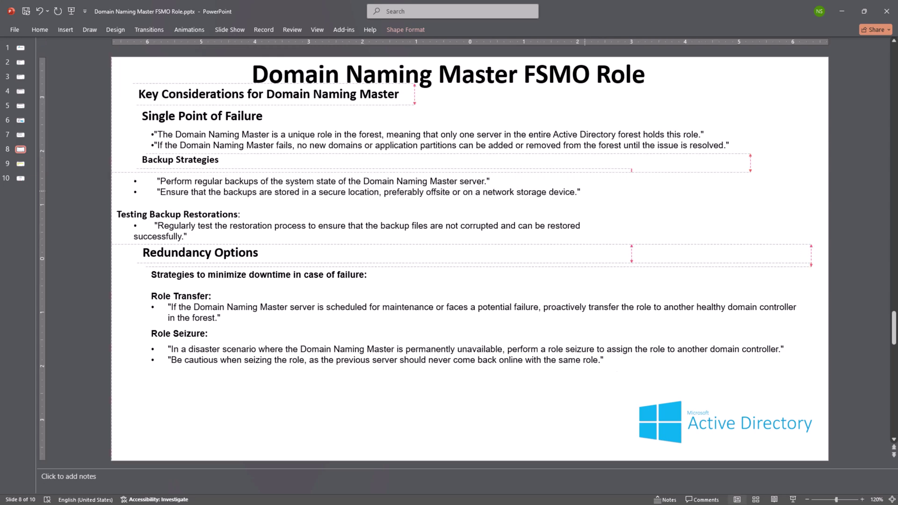
Reposition the secure backup storage and testing restorations bullets in the Backup Strategies text box.
{"action": "left_click", "coordinate": [623, 189]}
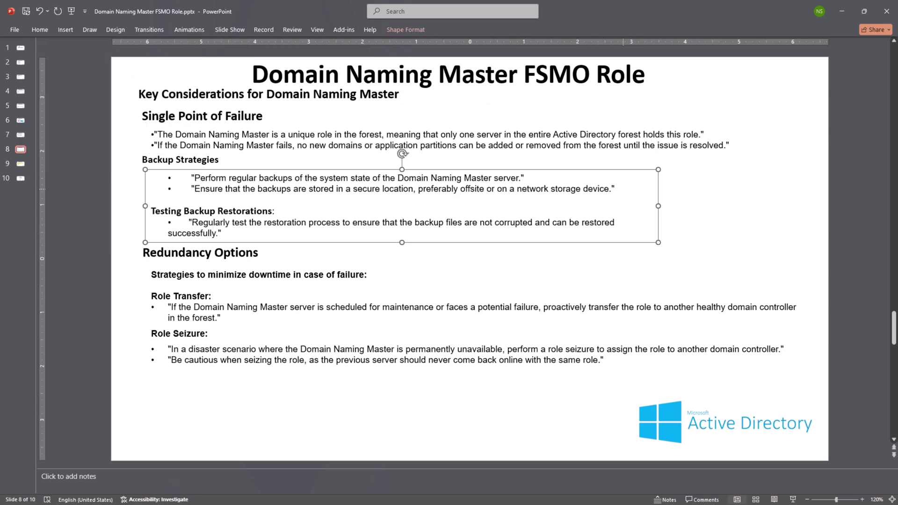
{"action": "triple_click", "coordinate": [576, 189]}
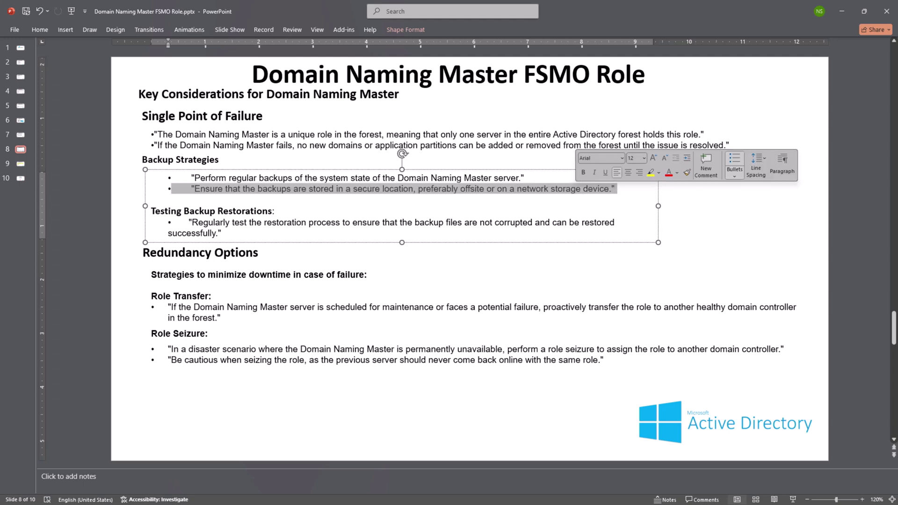
{"action": "key", "text": "Escape"}
{"action": "key", "text": "Escape"}
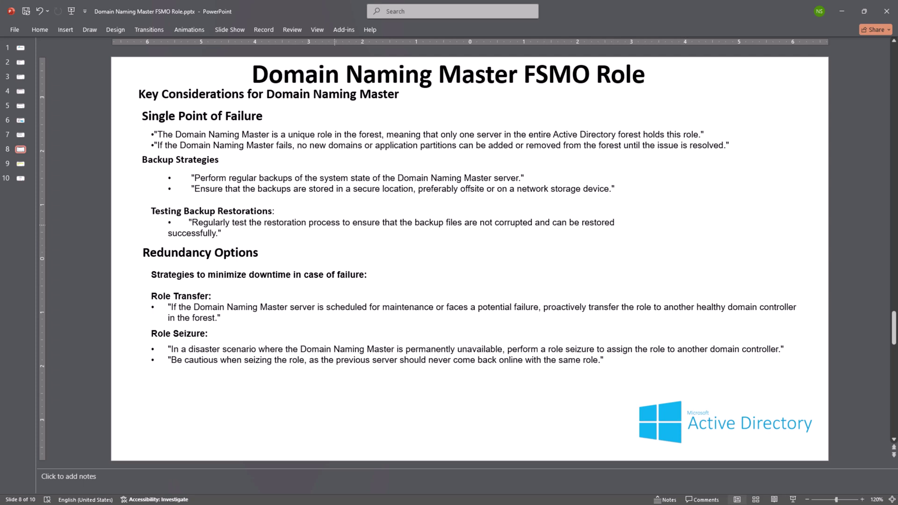
{"action": "triple_click", "coordinate": [335, 225]}
{"action": "key", "text": "Escape"}
{"action": "key", "text": "Escape"}
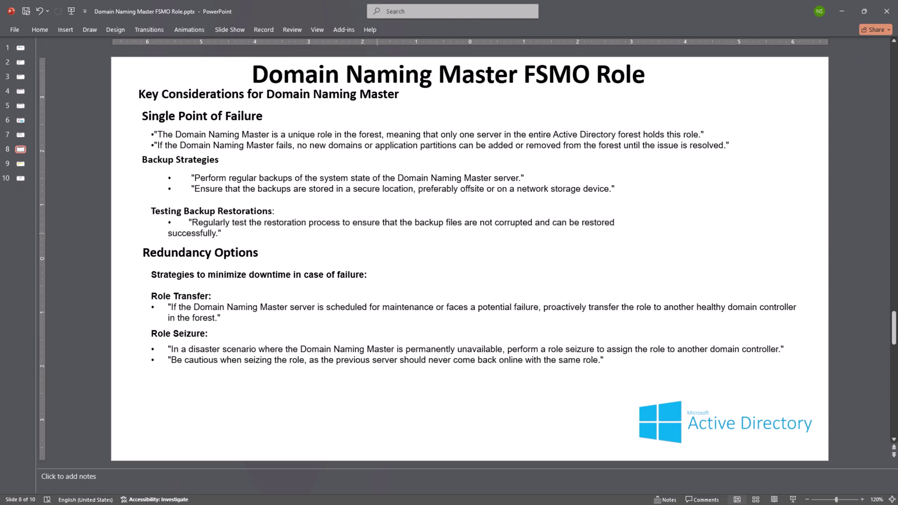
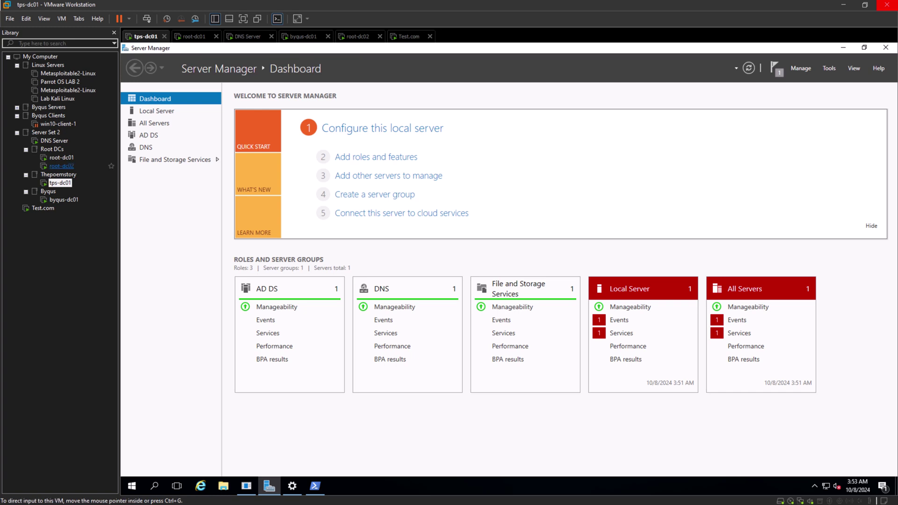
On root-dc01, close PowerShell and open Operations Master from Active Directory Domains and Trusts.
{"action": "left_click", "coordinate": [61, 158]}
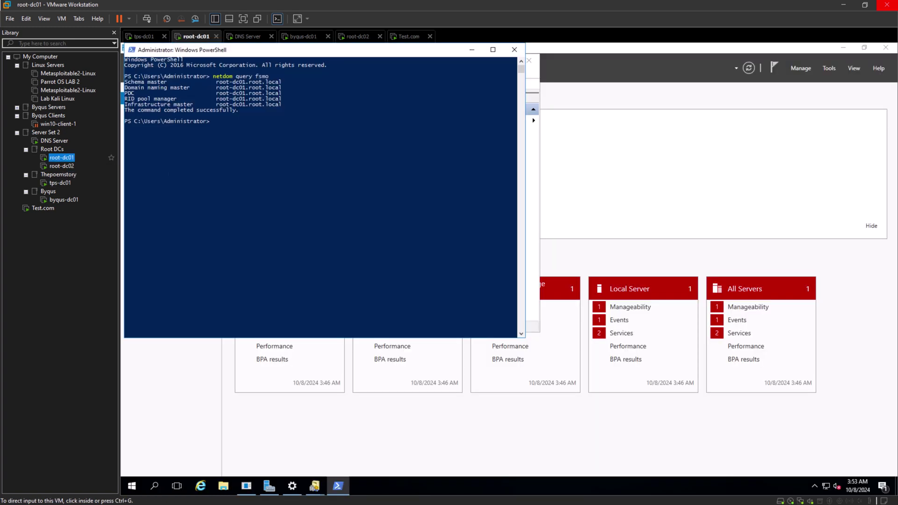
{"action": "left_click", "coordinate": [514, 50]}
{"action": "right_click", "coordinate": [200, 99]}
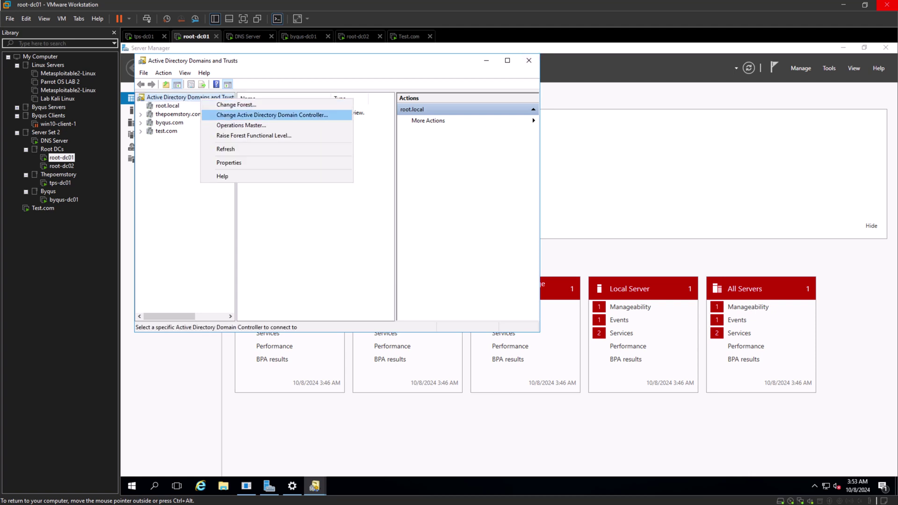
{"action": "left_click", "coordinate": [241, 125]}
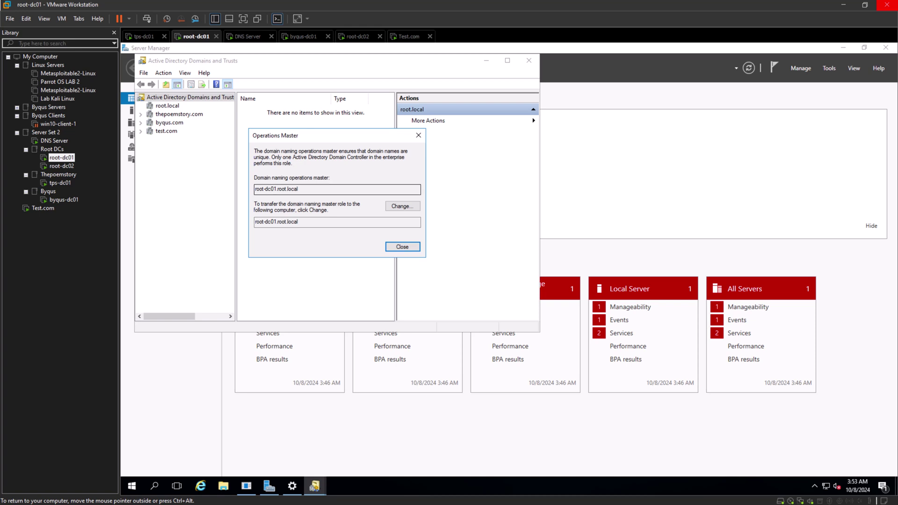
Try changing the domain naming master and dismiss the warnings; root-dc01.root.local still holds it.
{"action": "left_click", "coordinate": [402, 207]}
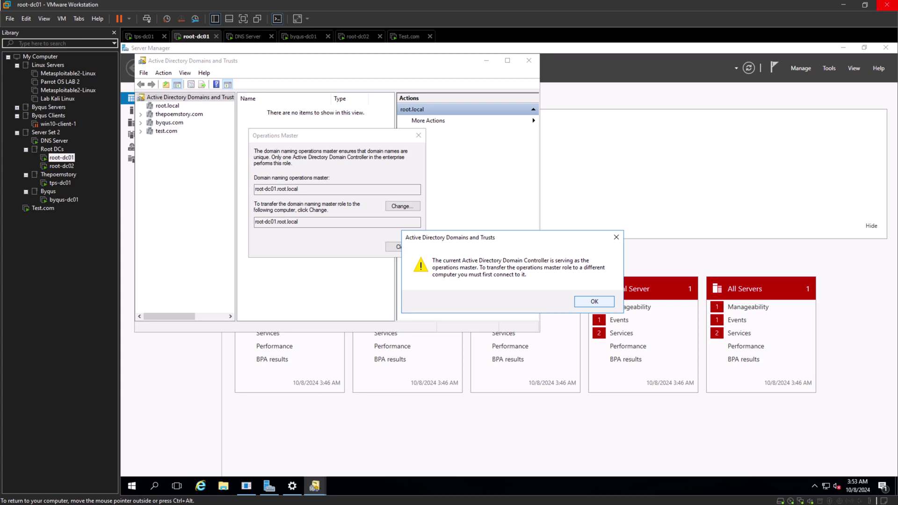
{"action": "key", "text": "Return"}
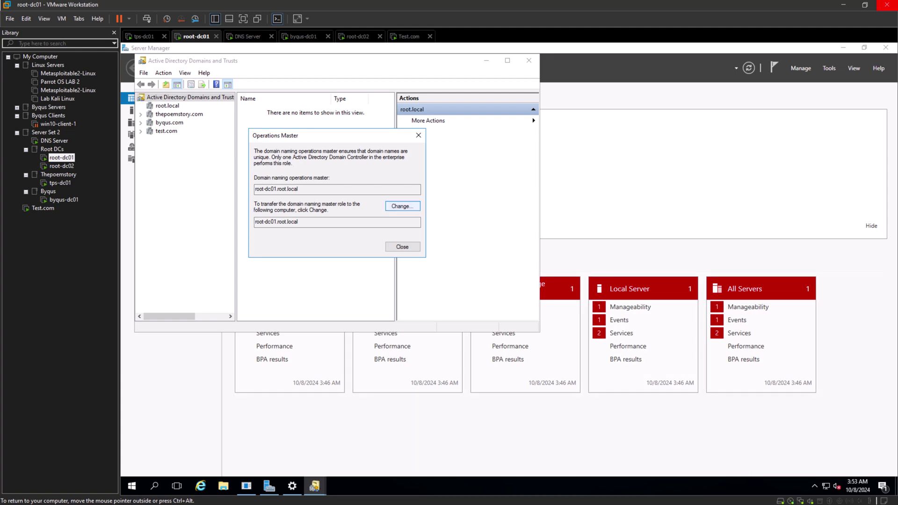
{"action": "key", "text": "Return"}
{"action": "key", "text": "Return"}
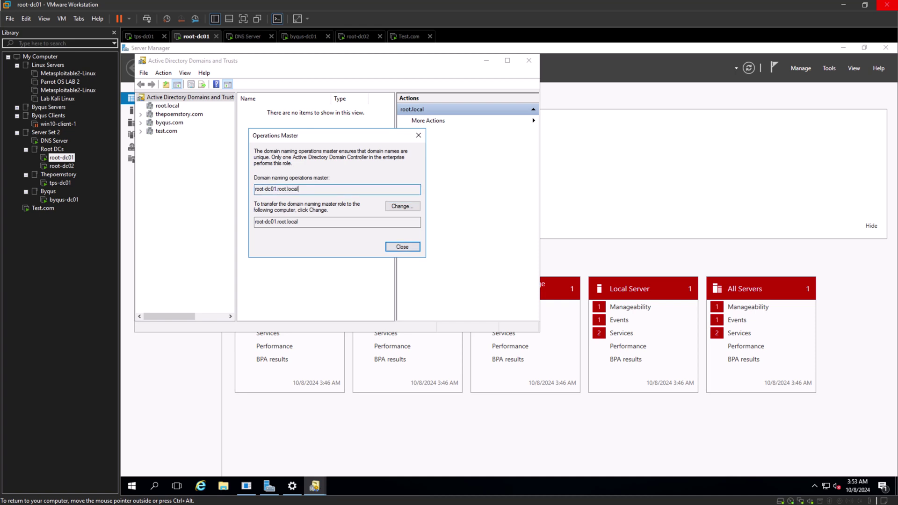
{"action": "left_click", "coordinate": [299, 221]}
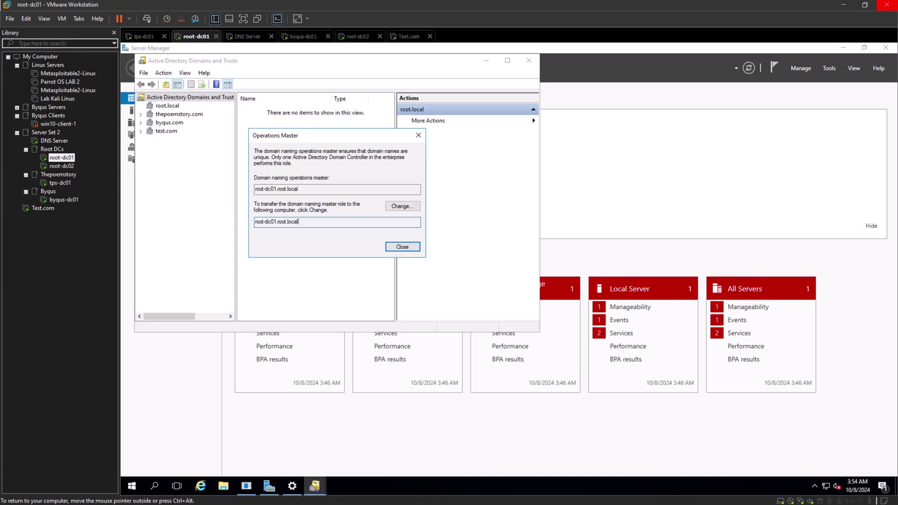
{"action": "left_click", "coordinate": [402, 206]}
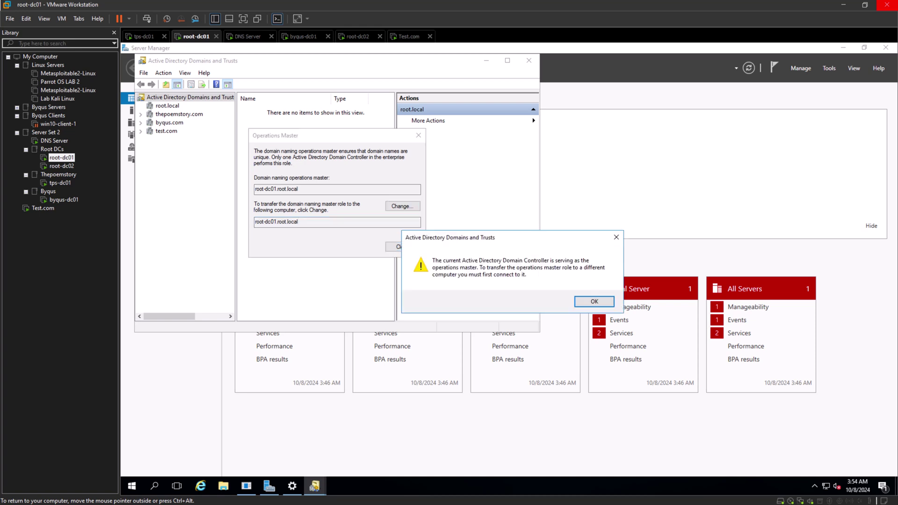
{"action": "left_click", "coordinate": [595, 302]}
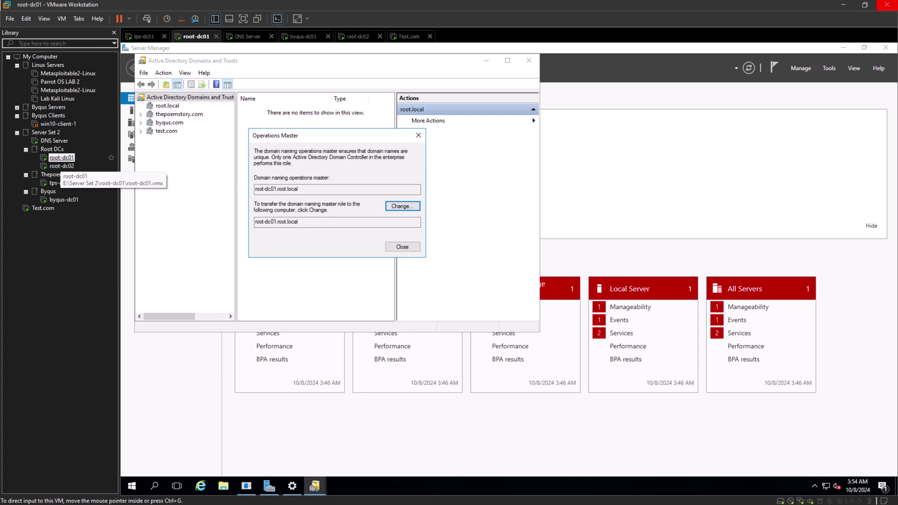
{"action": "left_click", "coordinate": [61, 157]}
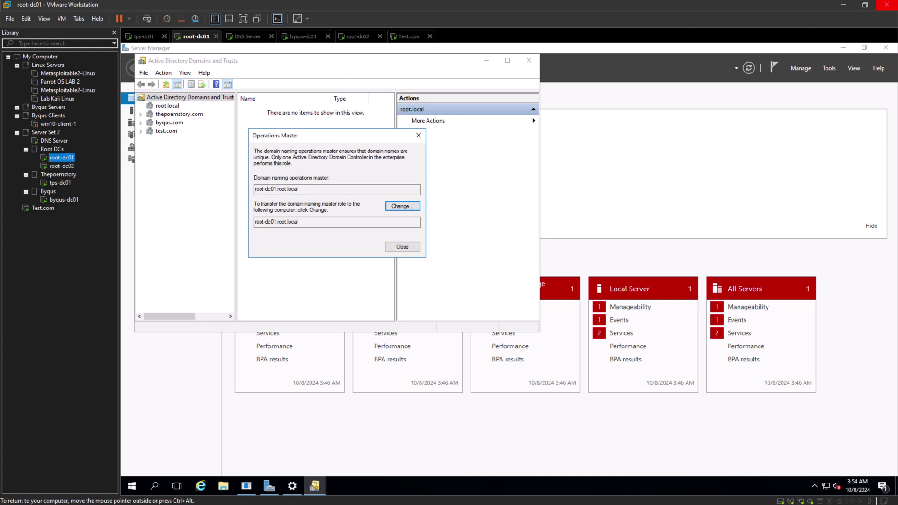
Sign in to root-dc02 with Ctrl+Alt+Del and the administrator password, then open Server Manager's Tools menu.
{"action": "left_click", "coordinate": [61, 166]}
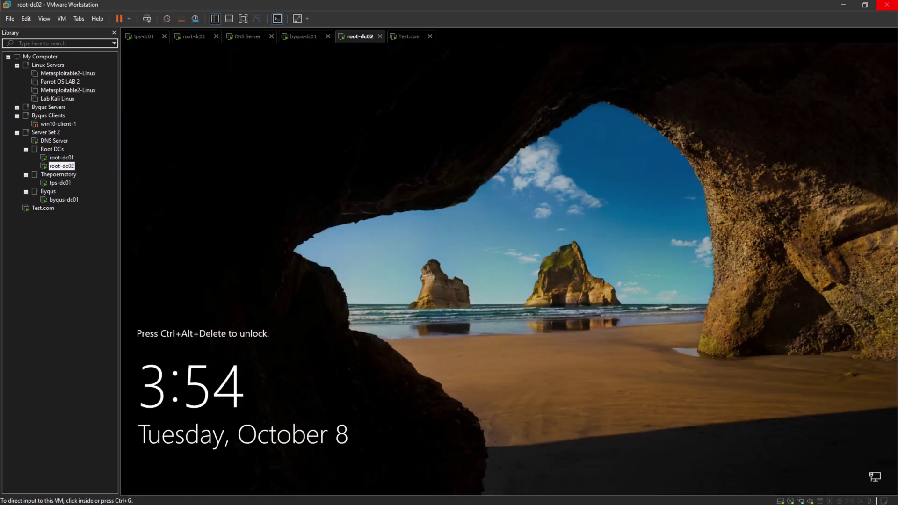
{"action": "left_click", "coordinate": [146, 19]}
{"action": "type", "text": "********"}
{"action": "key", "text": "BackSpace"}
{"action": "key", "text": "BackSpace"}
{"action": "key", "text": "BackSpace"}
{"action": "key", "text": "BackSpace"}
{"action": "key", "text": "BackSpace"}
{"action": "key", "text": "BackSpace"}
{"action": "key", "text": "BackSpace"}
{"action": "key", "text": "BackSpace"}
{"action": "key", "text": "BackSpace"}
{"action": "type", "text": "*************"}
{"action": "key", "text": "Return"}
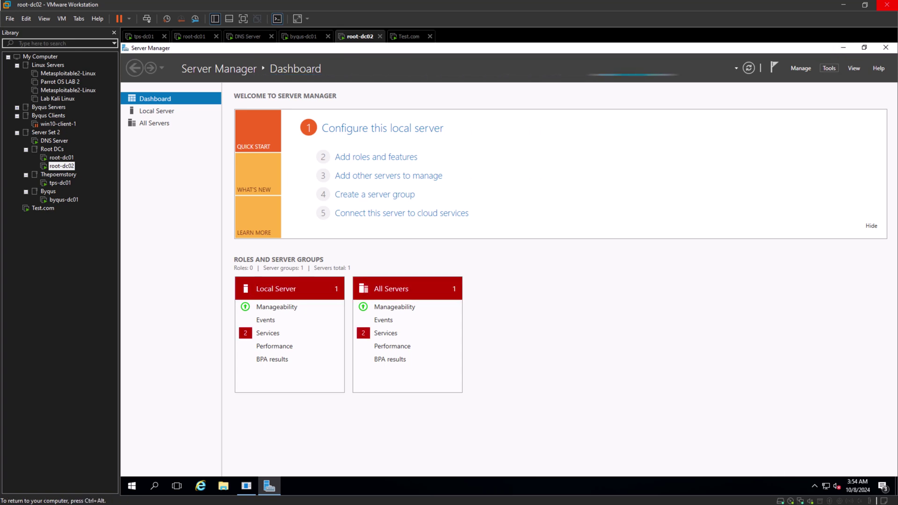
{"action": "left_click", "coordinate": [830, 68]}
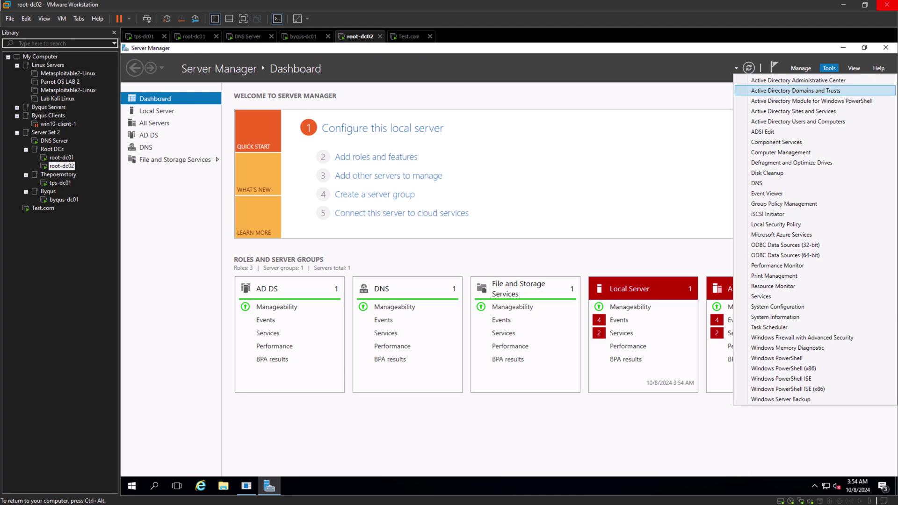
Launch Active Directory Domains and Trusts and attempt the domain naming master change twice, then close.
{"action": "left_click", "coordinate": [795, 90]}
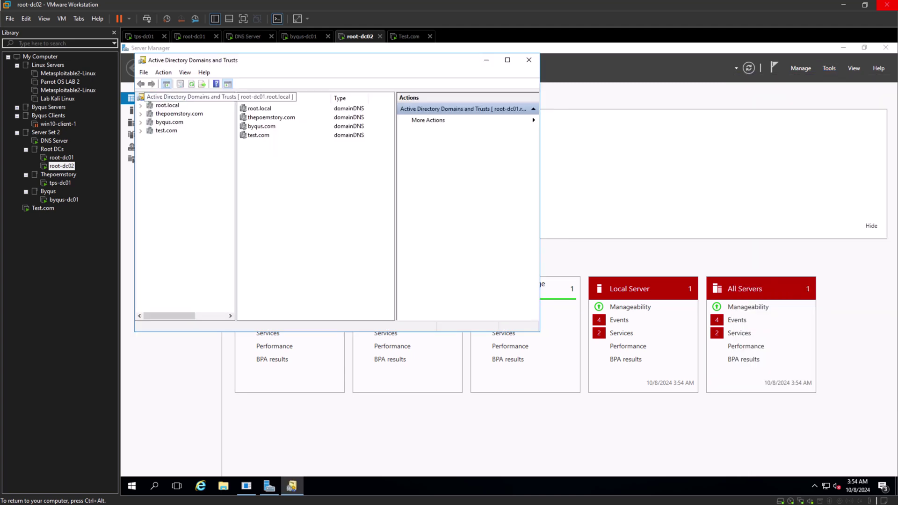
{"action": "right_click", "coordinate": [164, 97]}
{"action": "left_click", "coordinate": [204, 125]}
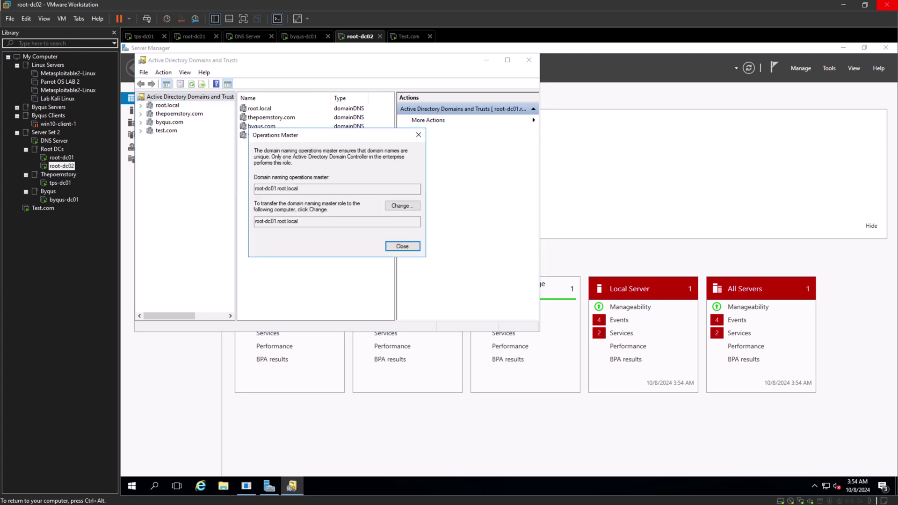
{"action": "left_click", "coordinate": [271, 188]}
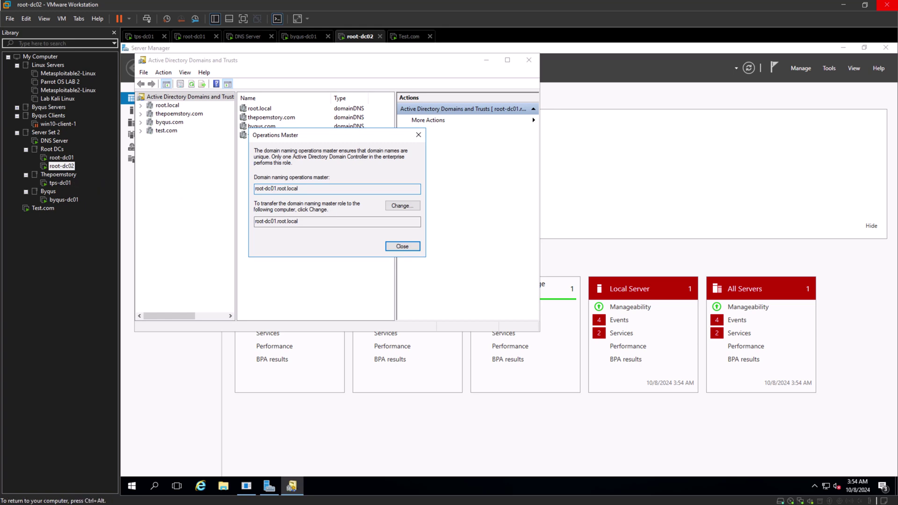
{"action": "left_click", "coordinate": [402, 206]}
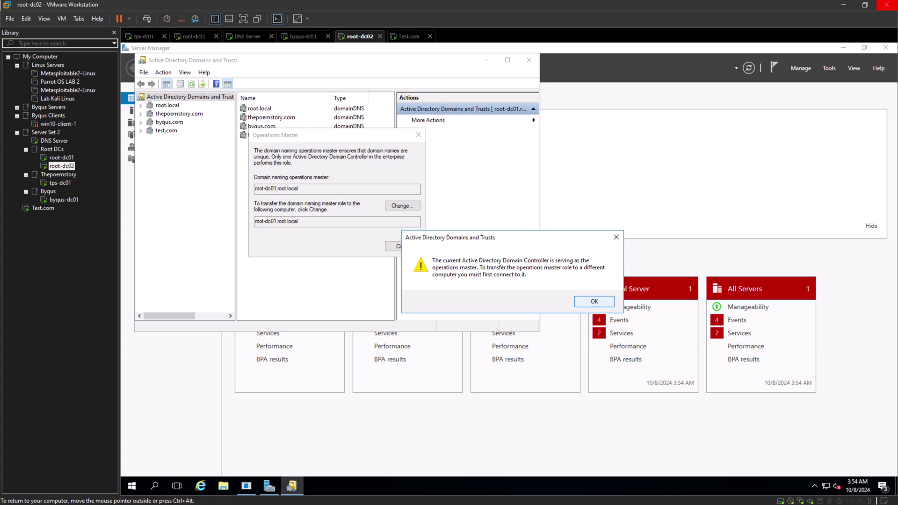
{"action": "left_click", "coordinate": [594, 301]}
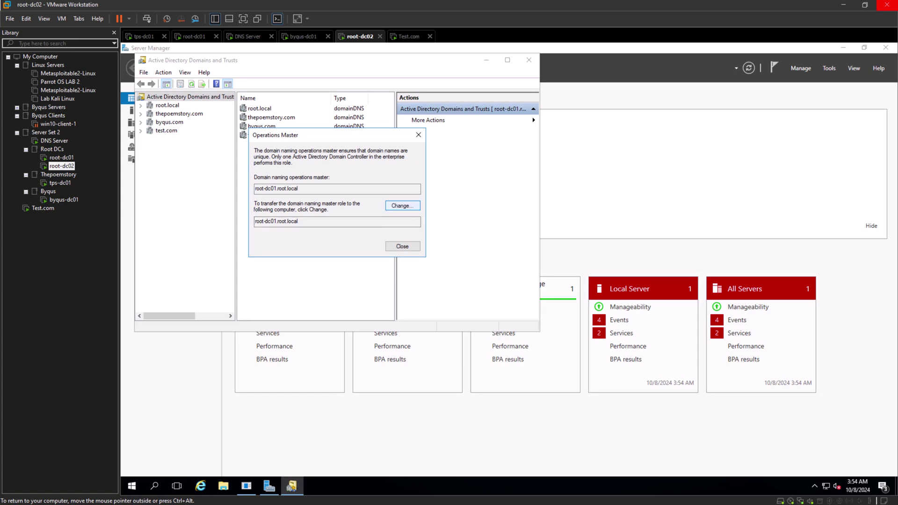
{"action": "left_click", "coordinate": [402, 206]}
{"action": "left_click", "coordinate": [594, 302]}
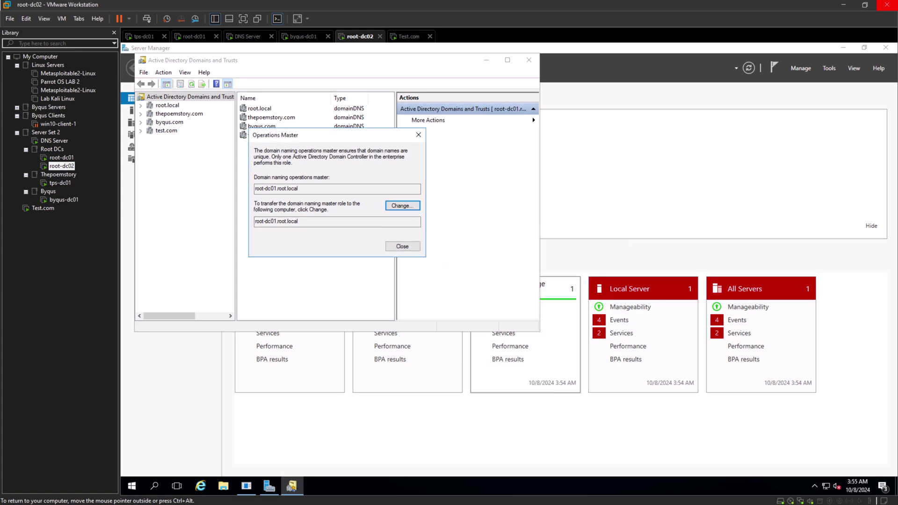
{"action": "left_click", "coordinate": [403, 246]}
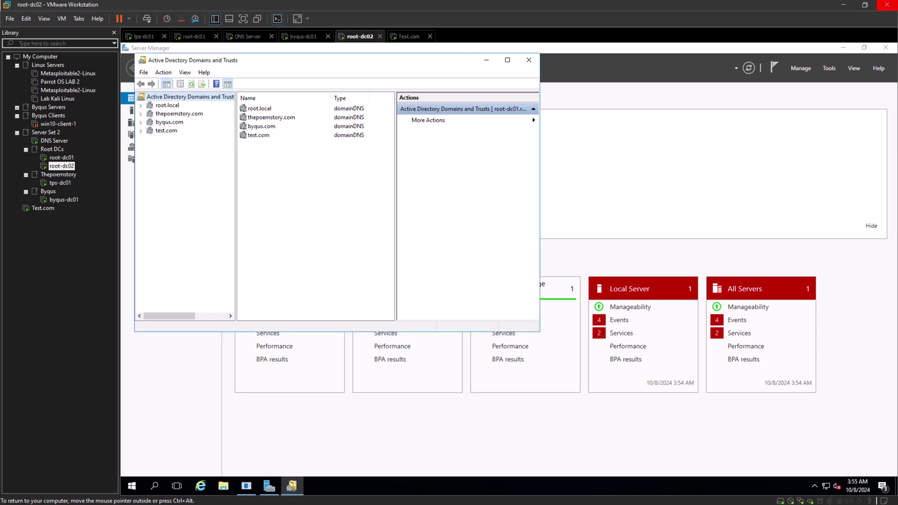
Review root.local's trust relationships in its Properties, then close them.
{"action": "right_click", "coordinate": [161, 106]}
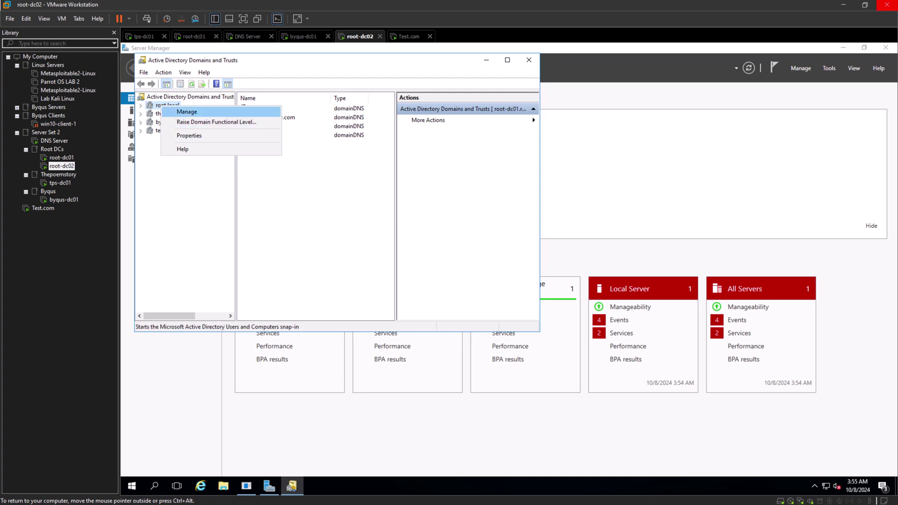
{"action": "left_click", "coordinate": [189, 136]}
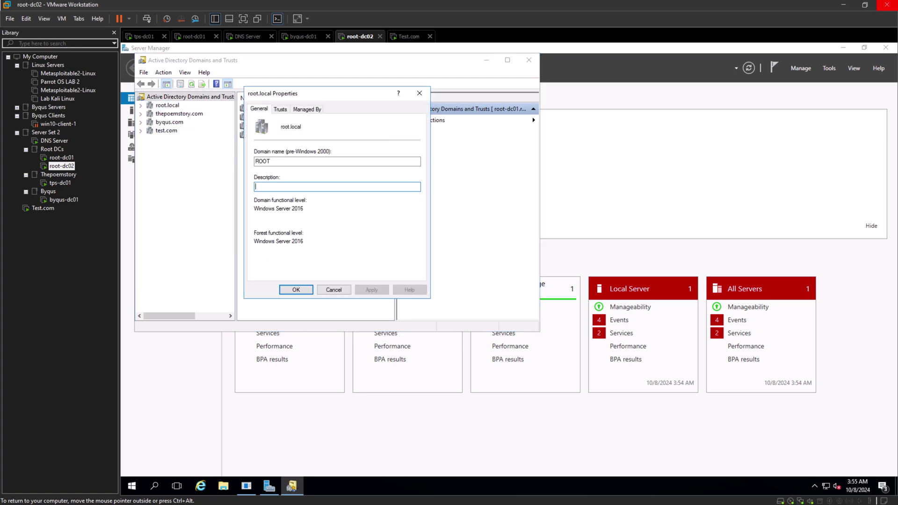
{"action": "left_click", "coordinate": [280, 109]}
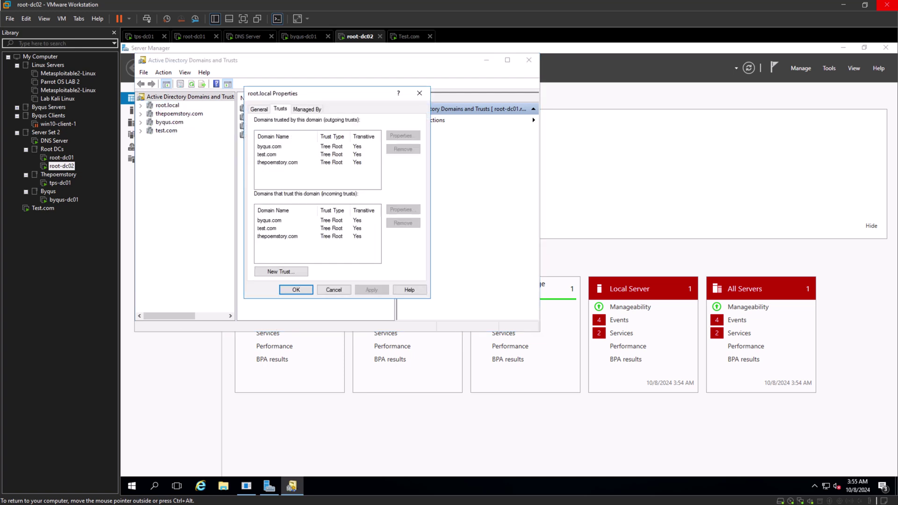
{"action": "left_click", "coordinate": [334, 290]}
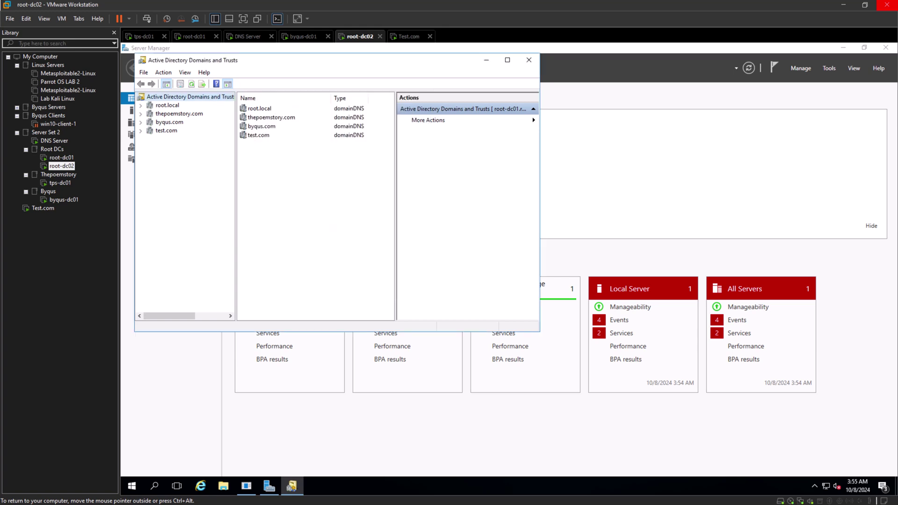
{"action": "right_click", "coordinate": [169, 105]}
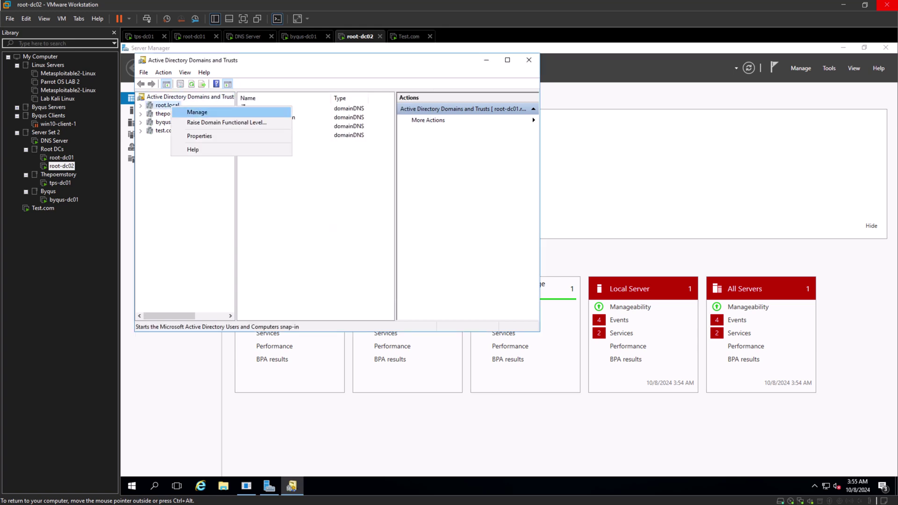
{"action": "key", "text": "Escape"}
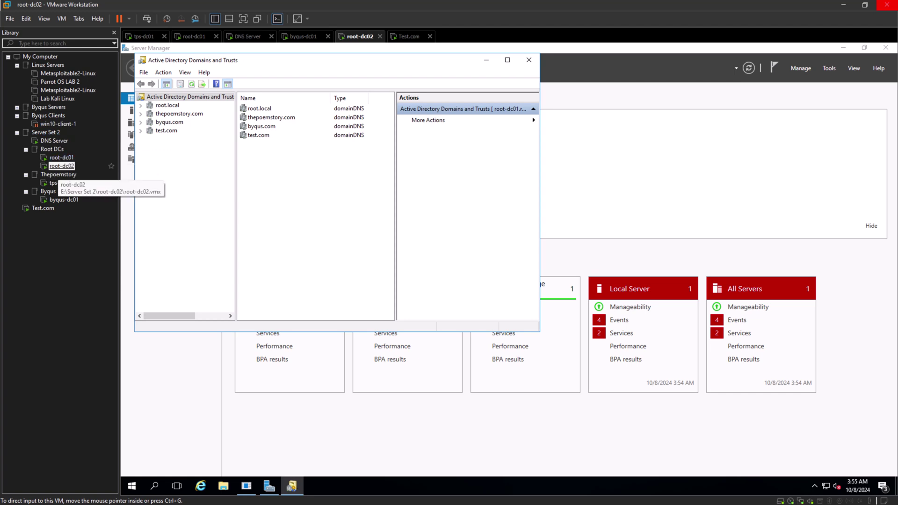
On root-dc01, attempt the naming master change again, dismiss the warning and close Operations Master.
{"action": "left_click", "coordinate": [62, 158]}
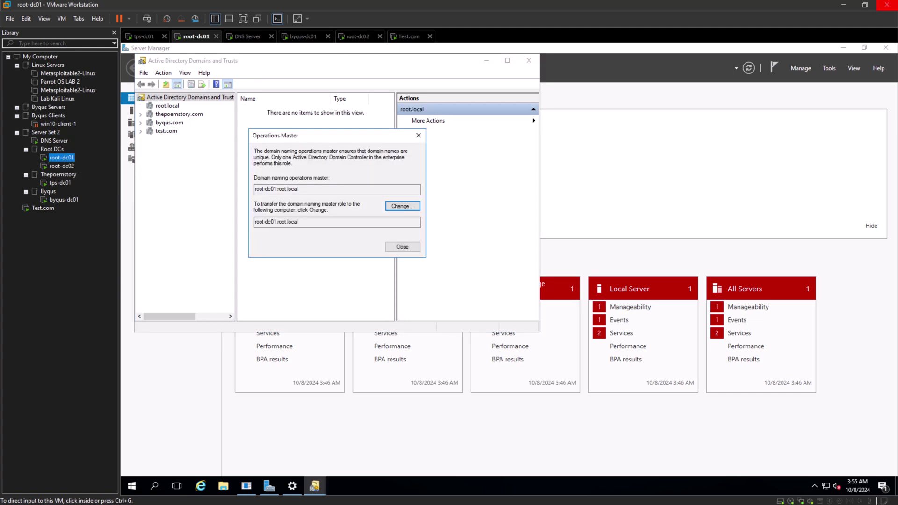
{"action": "left_click", "coordinate": [402, 207]}
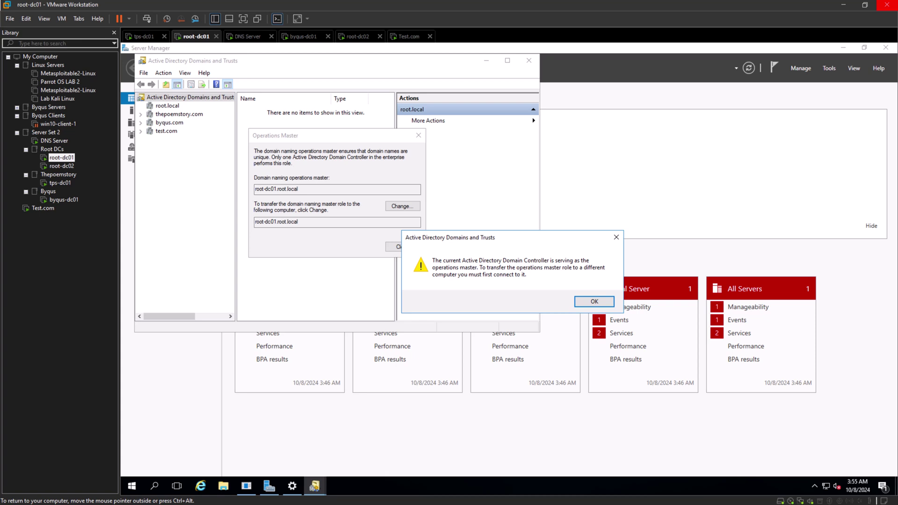
{"action": "key", "text": "Return"}
{"action": "key", "text": "Tab"}
{"action": "key", "text": "Tab"}
{"action": "key", "text": "Return"}
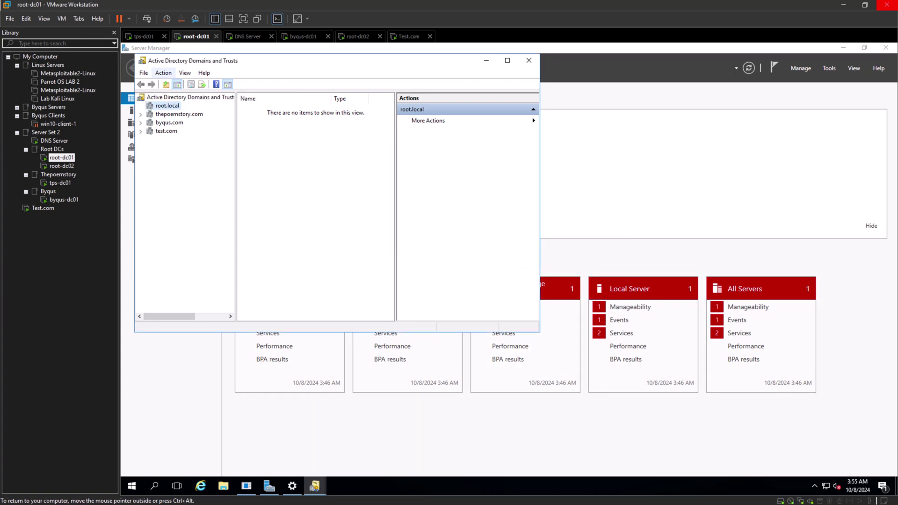
{"action": "key", "text": "alt+a"}
{"action": "key", "text": "Left"}
{"action": "key", "text": "Escape"}
{"action": "key", "text": "Escape"}
Connect the console to domain controller root-dc02.root.local via Change Active Directory Domain Controller.
{"action": "key", "text": "Up"}
{"action": "key", "text": "shift+F10"}
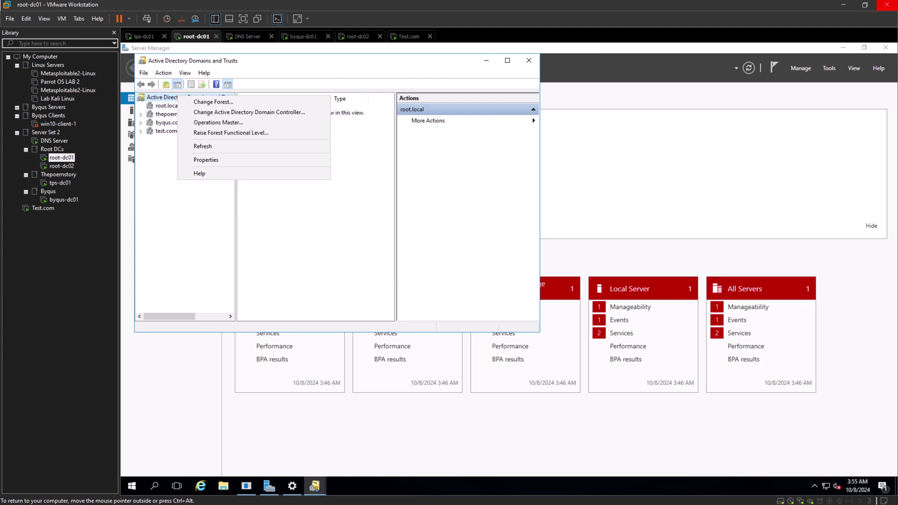
{"action": "key", "text": "Down"}
{"action": "key", "text": "Down"}
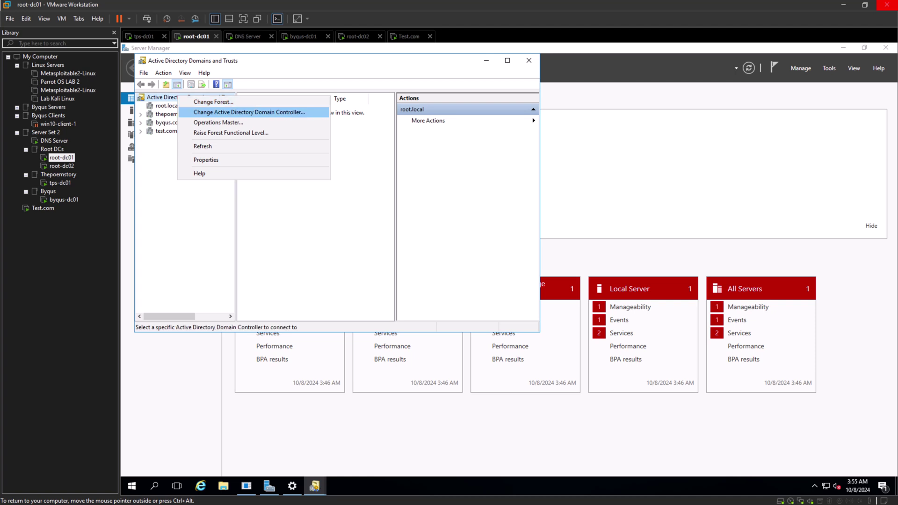
{"action": "key", "text": "Return"}
{"action": "left_click", "coordinate": [204, 161]}
{"action": "left_click", "coordinate": [236, 211]}
{"action": "key", "text": "Return"}
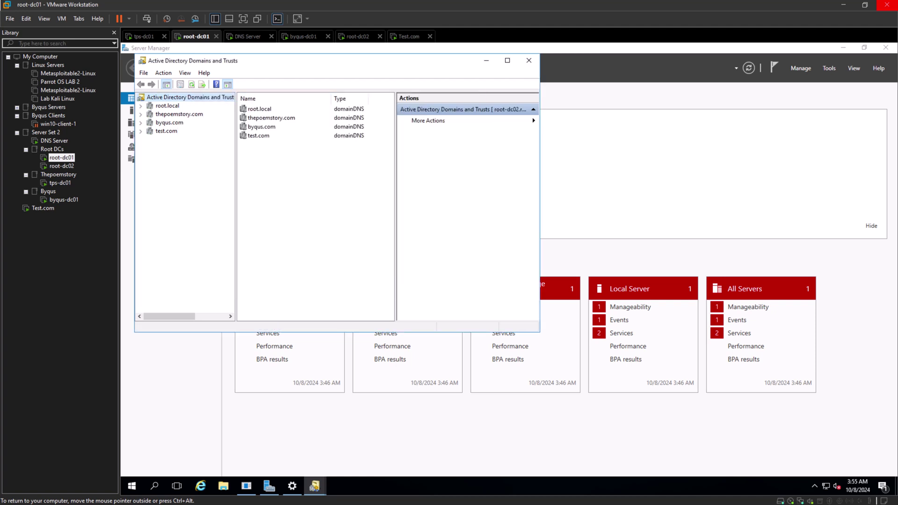
Open Operations Master, click Change, answer No to the transfer, and close.
{"action": "key", "text": "shift+F10"}
{"action": "key", "text": "Down"}
{"action": "key", "text": "Return"}
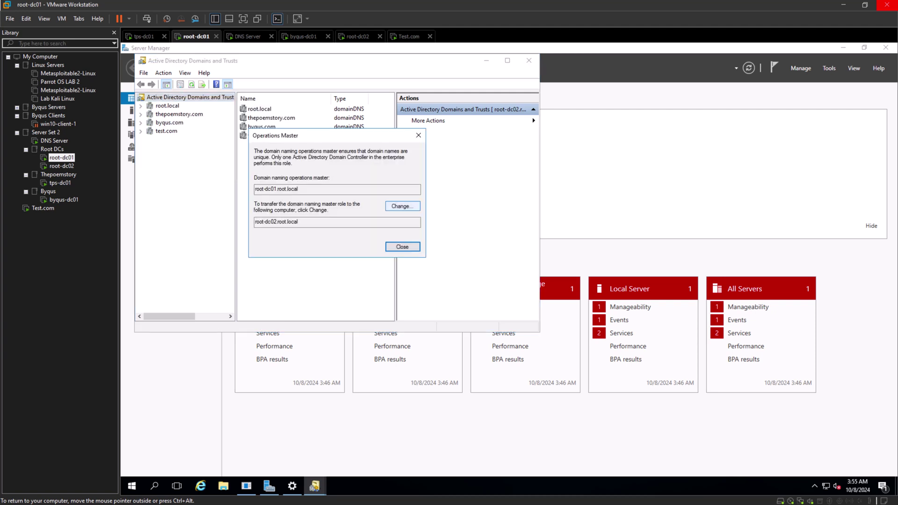
{"action": "key", "text": "shift+Tab"}
{"action": "key", "text": "Return"}
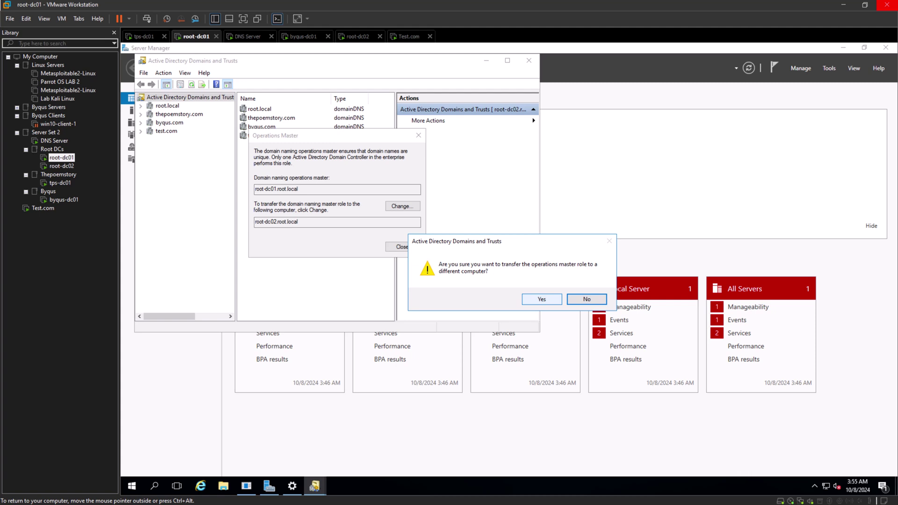
{"action": "key", "text": "Return"}
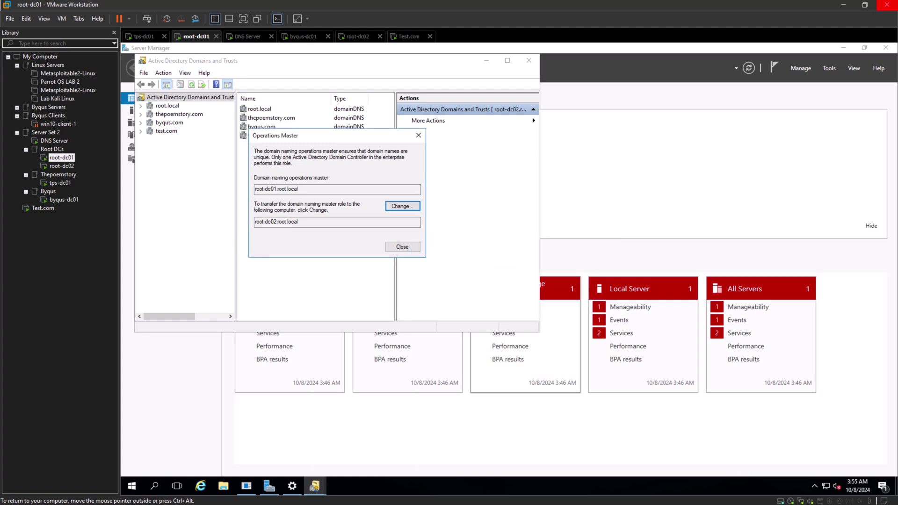
{"action": "key", "text": "Escape"}
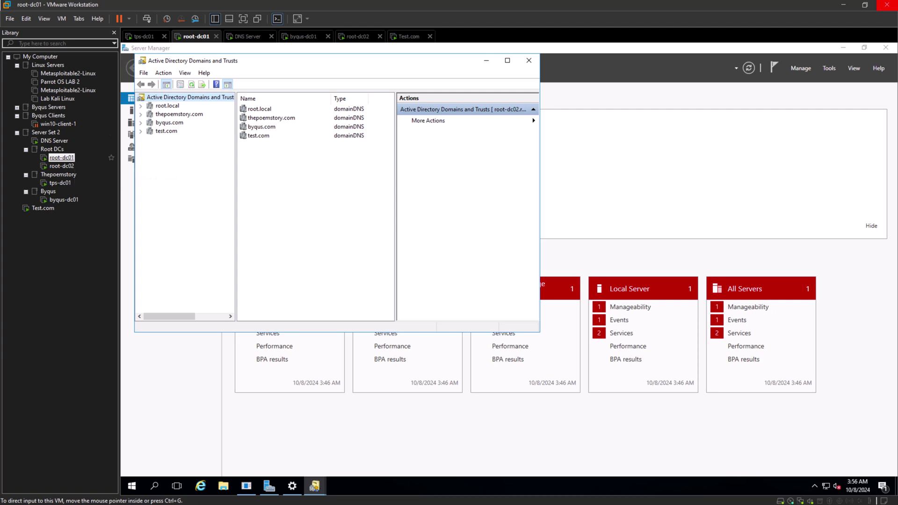
{"action": "left_click", "coordinate": [62, 158]}
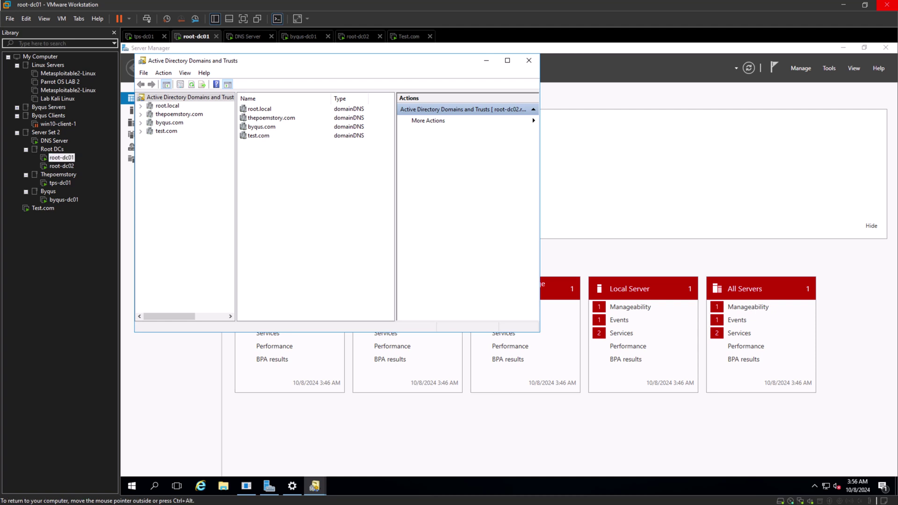
{"action": "right_click", "coordinate": [167, 97]}
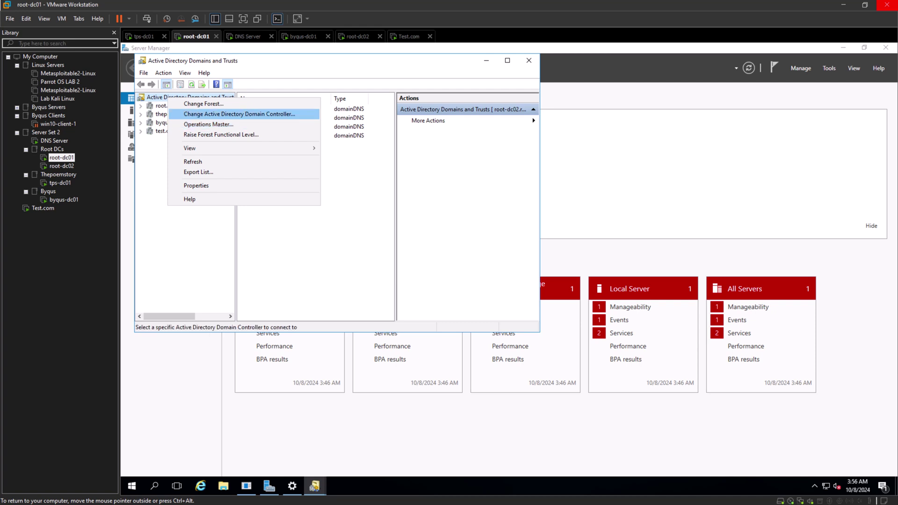
{"action": "key", "text": "Return"}
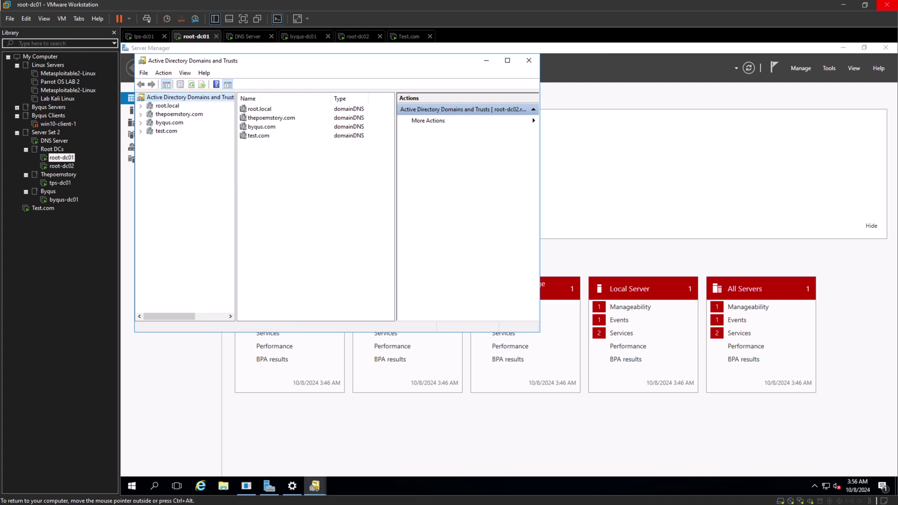
{"action": "left_click", "coordinate": [237, 211]}
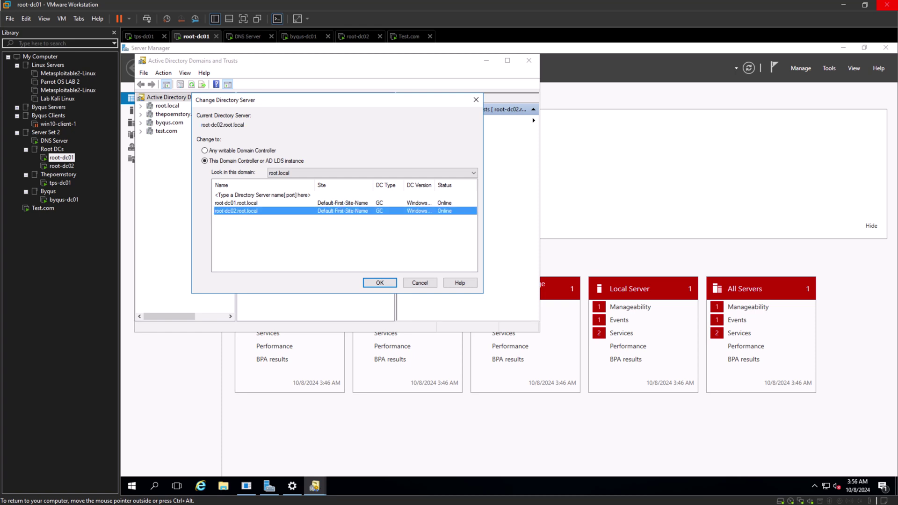
{"action": "left_click", "coordinate": [380, 283]}
{"action": "right_click", "coordinate": [379, 282]}
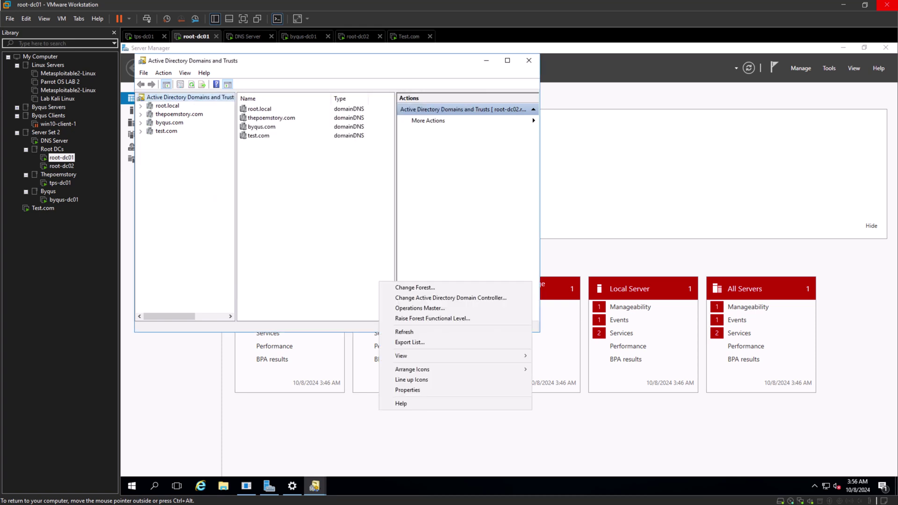
{"action": "key", "text": "Escape"}
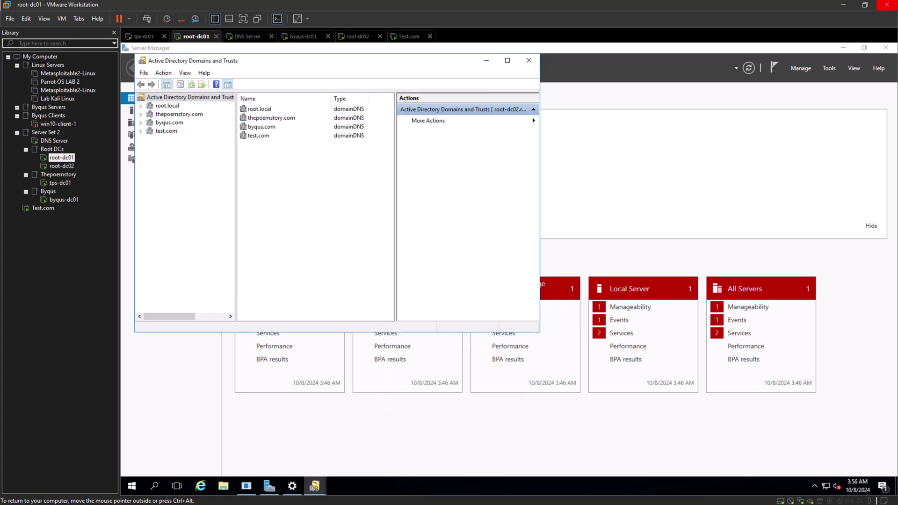
Transfer the domain naming master to root-dc02, confirming with Yes and OK.
{"action": "right_click", "coordinate": [154, 97]}
{"action": "left_click", "coordinate": [188, 125]}
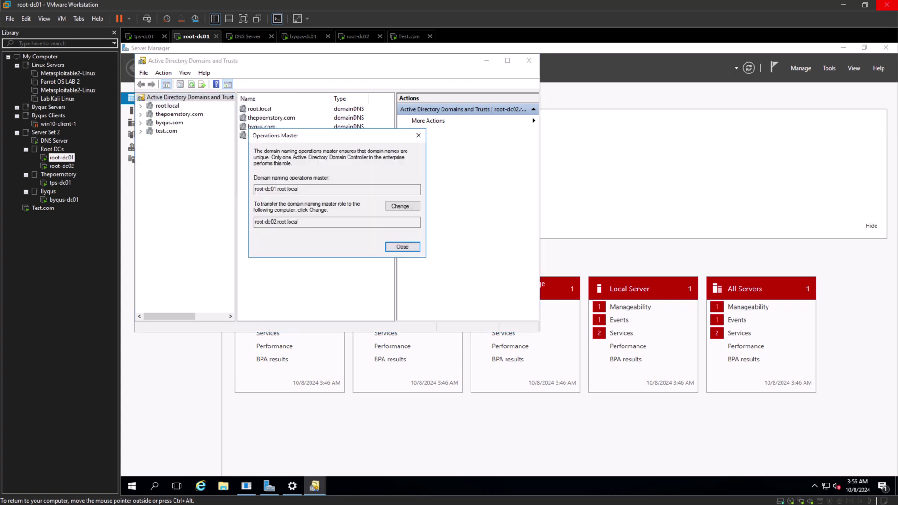
{"action": "left_click", "coordinate": [402, 206]}
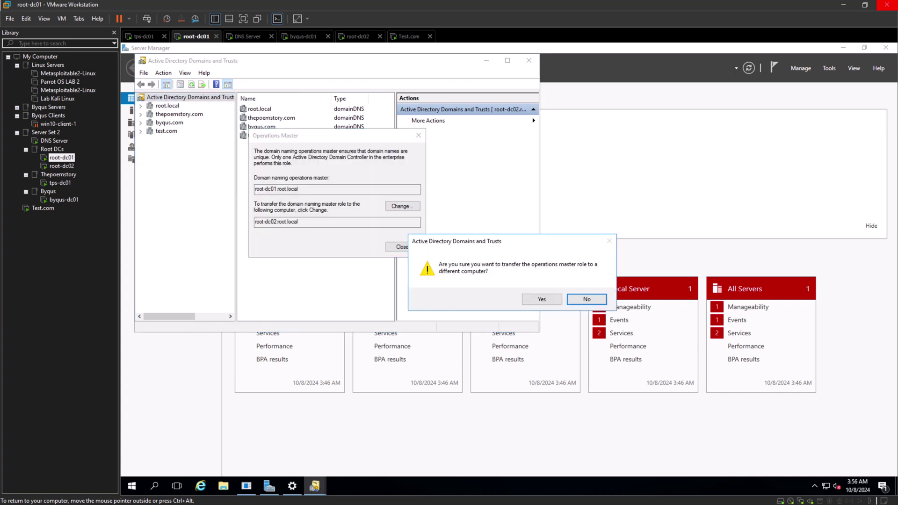
{"action": "left_click", "coordinate": [542, 299]}
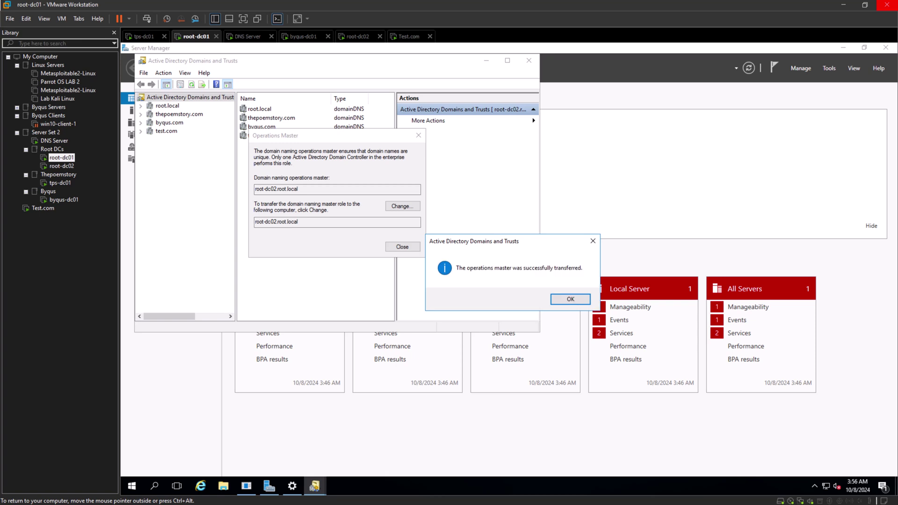
{"action": "left_click", "coordinate": [570, 299]}
{"action": "left_click", "coordinate": [403, 247]}
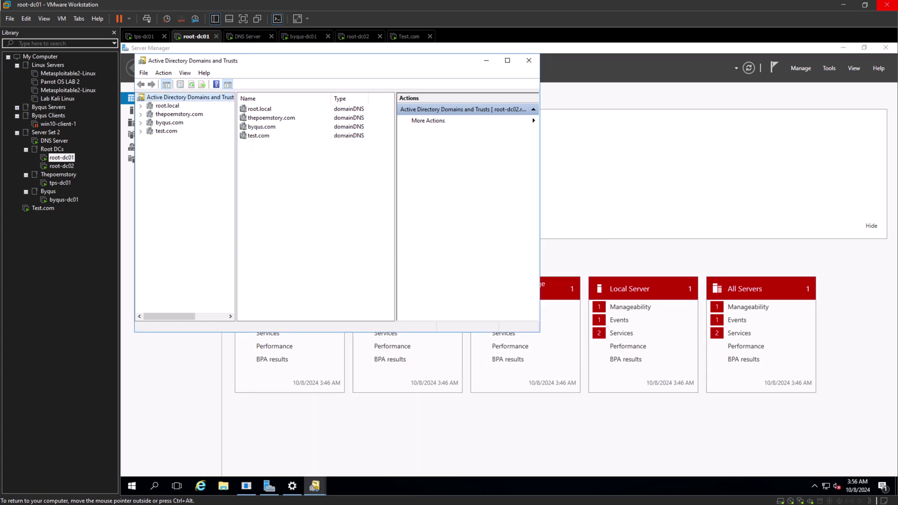
Reopen Operations Master to verify root-dc02.root.local is the domain naming master.
{"action": "left_click", "coordinate": [167, 105]}
{"action": "right_click", "coordinate": [167, 98]}
{"action": "left_click", "coordinate": [207, 126]}
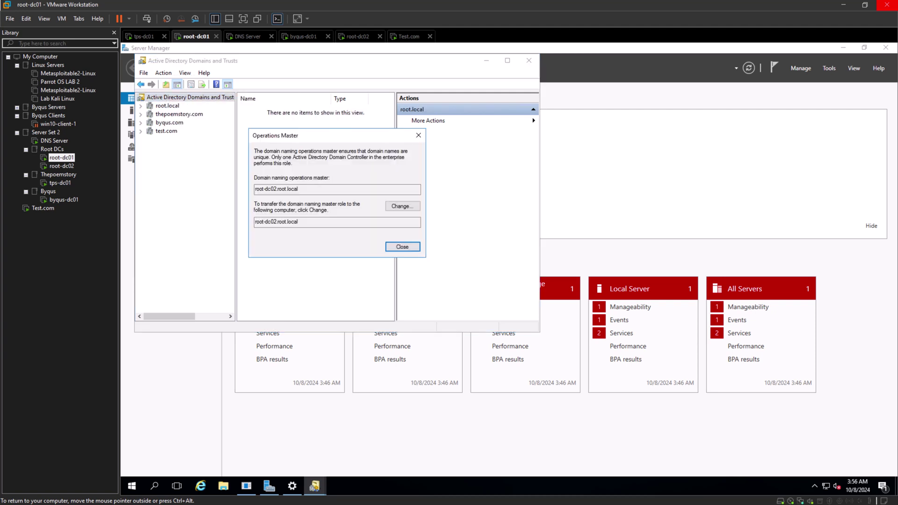
{"action": "double_click", "coordinate": [256, 189]}
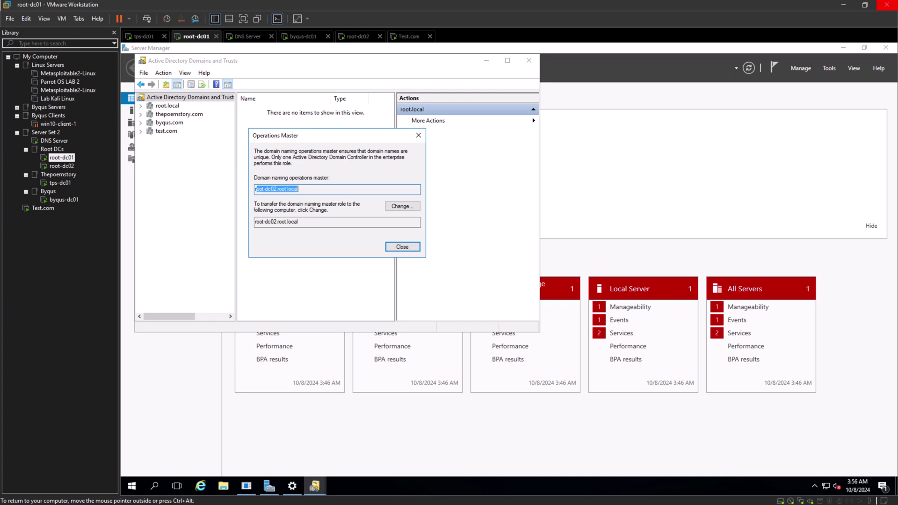
{"action": "left_click", "coordinate": [403, 246]}
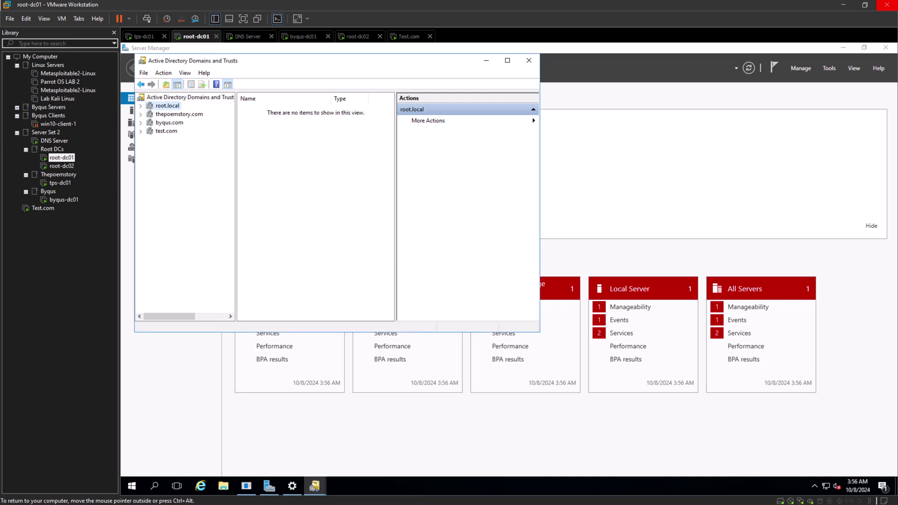
Reconnect the Domains and Trusts console to domain controller root-dc01.
{"action": "right_click", "coordinate": [171, 107]}
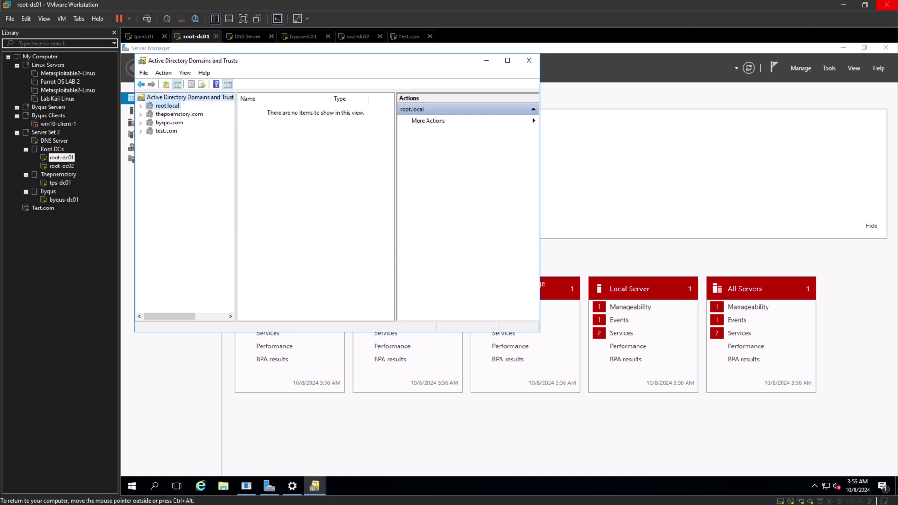
{"action": "right_click", "coordinate": [164, 99]}
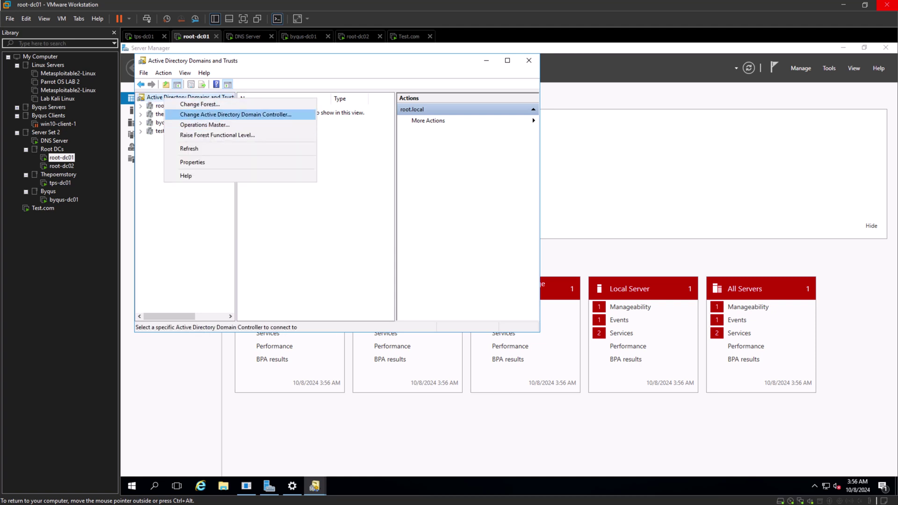
{"action": "left_click", "coordinate": [236, 115]}
{"action": "left_click", "coordinate": [236, 203]}
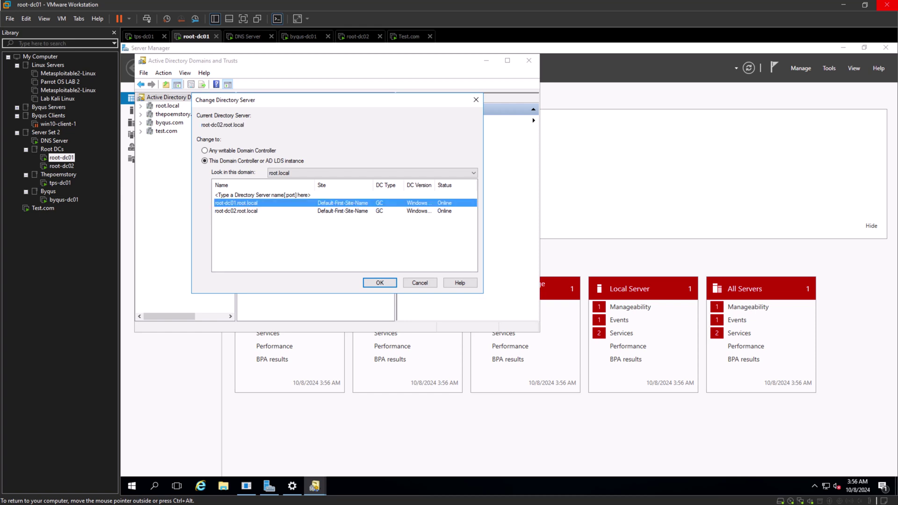
{"action": "key", "text": "Return"}
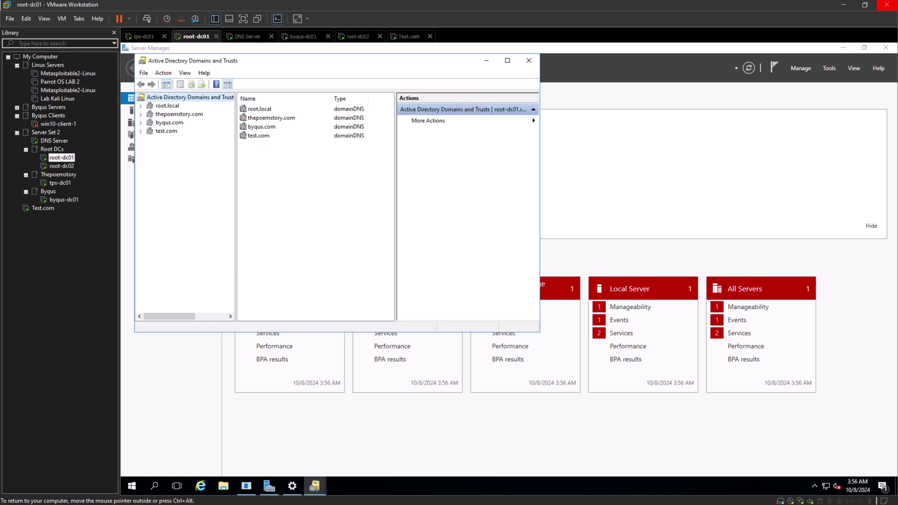
Transfer the domain naming master role back to root-dc01.root.local.
{"action": "right_click", "coordinate": [172, 98]}
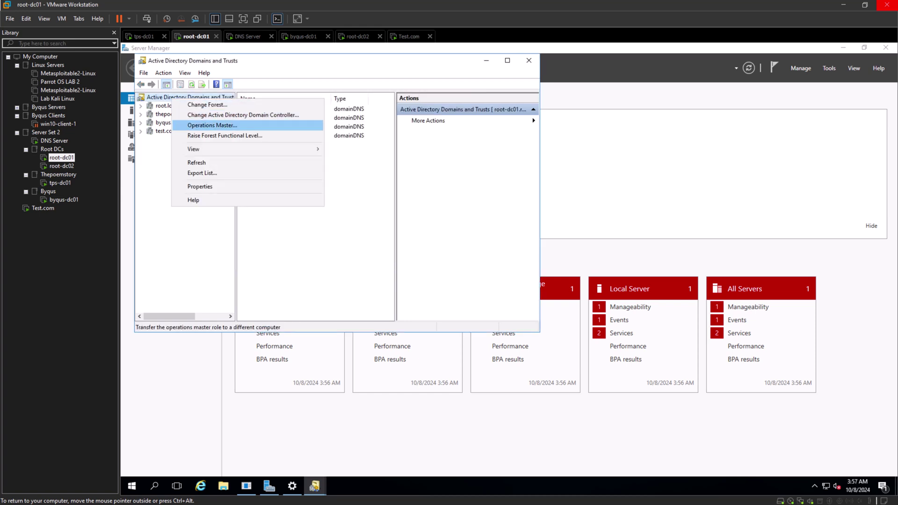
{"action": "key", "text": "Return"}
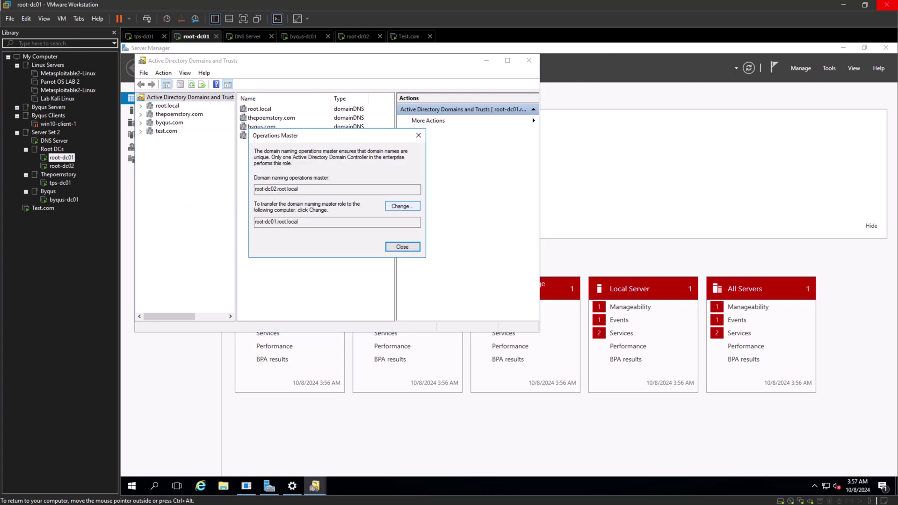
{"action": "left_click", "coordinate": [402, 206]}
{"action": "left_click", "coordinate": [542, 299]}
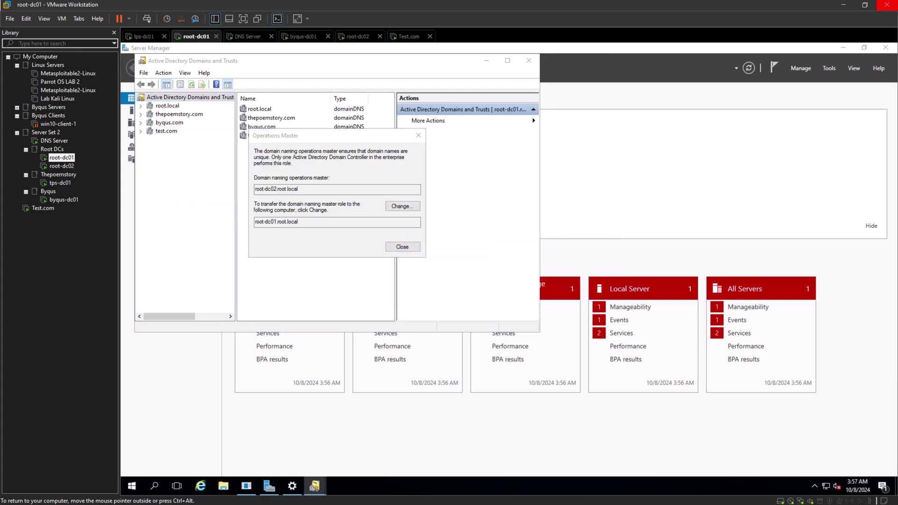
{"action": "key", "text": "Return"}
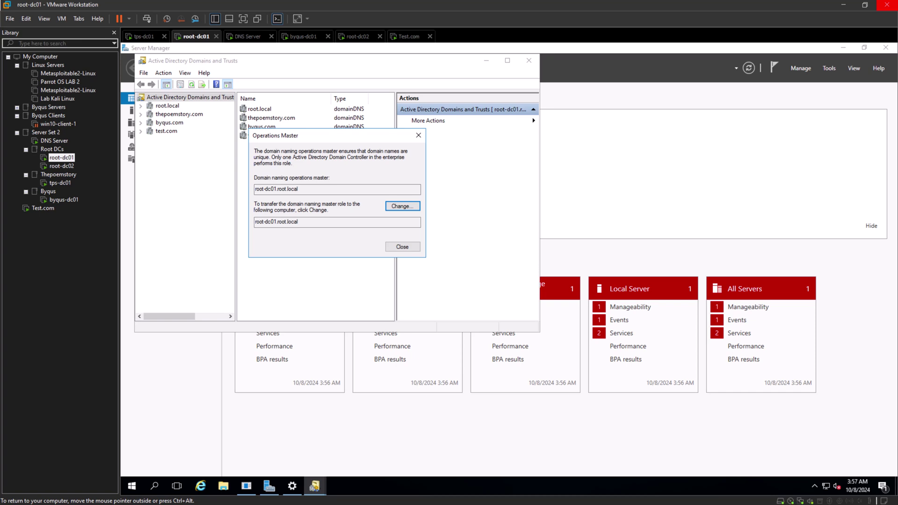
{"action": "left_click", "coordinate": [402, 247]}
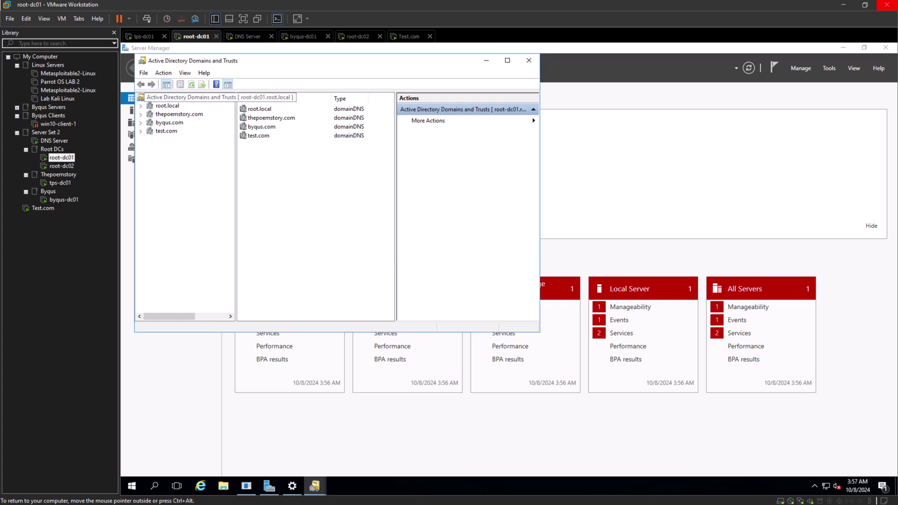
Cancel the Change Directory Server dialog and switch to the root-dc02 virtual machine.
{"action": "right_click", "coordinate": [163, 98]}
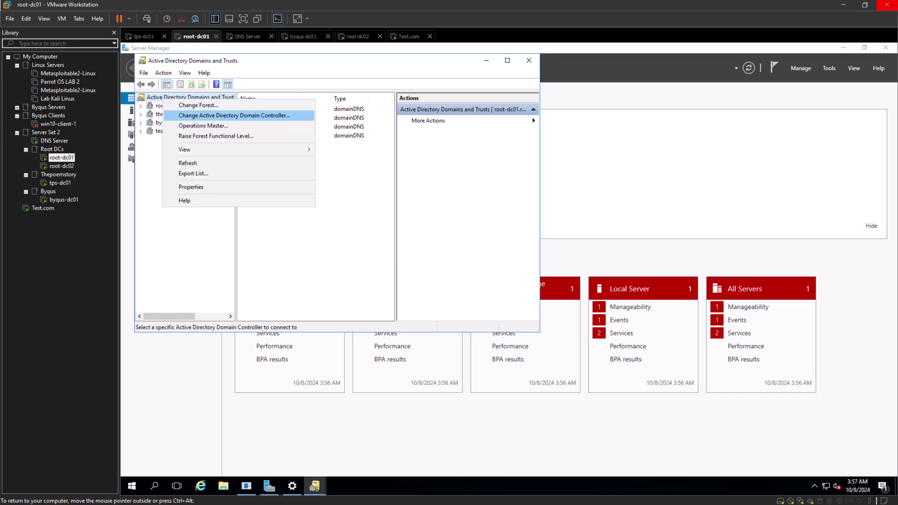
{"action": "left_click", "coordinate": [234, 116]}
{"action": "left_click", "coordinate": [420, 283]}
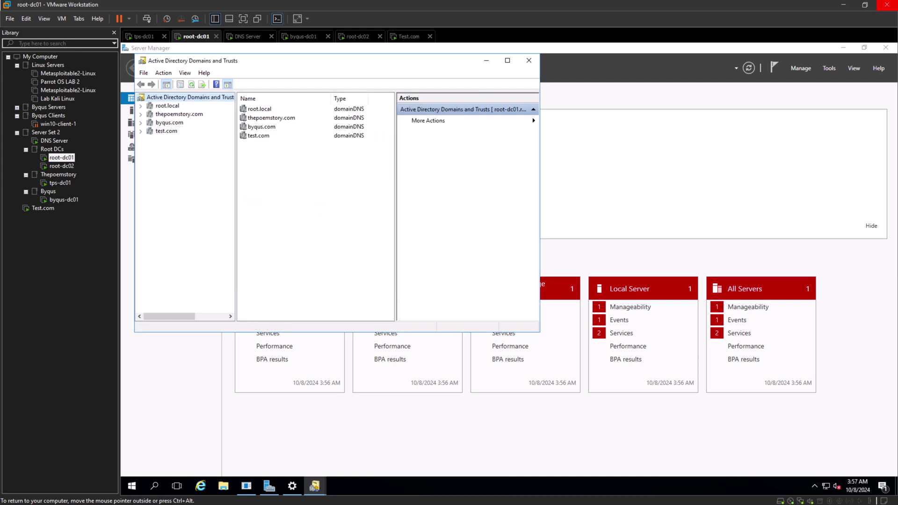
{"action": "left_click", "coordinate": [62, 166]}
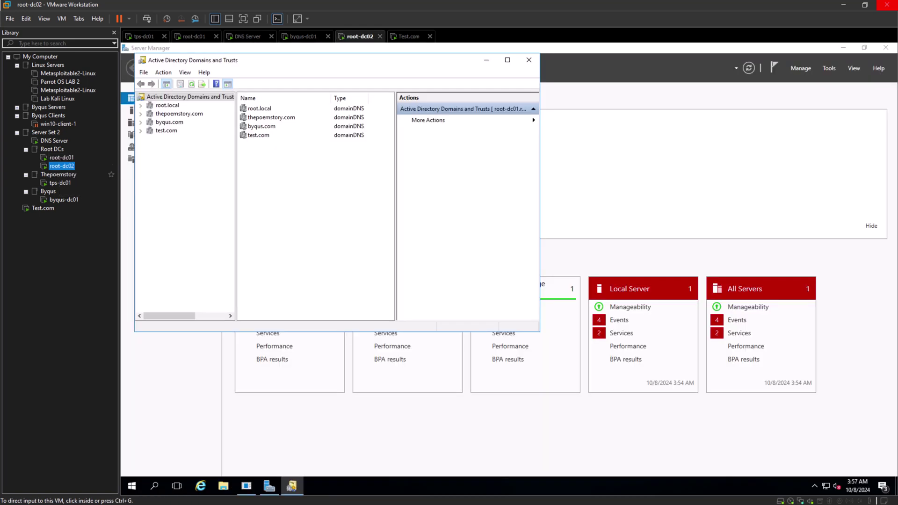
On root-dc02, check the current domain naming master in Operations Master.
{"action": "right_click", "coordinate": [178, 97]}
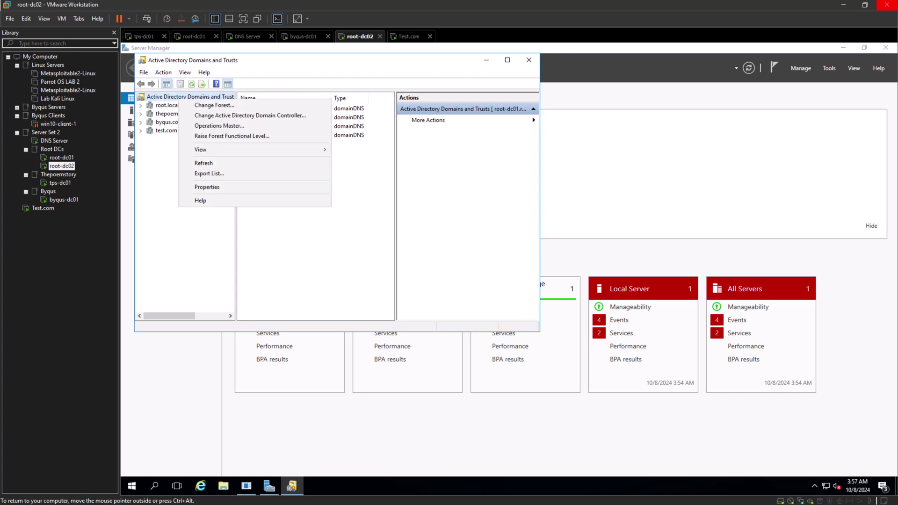
{"action": "key", "text": "Escape"}
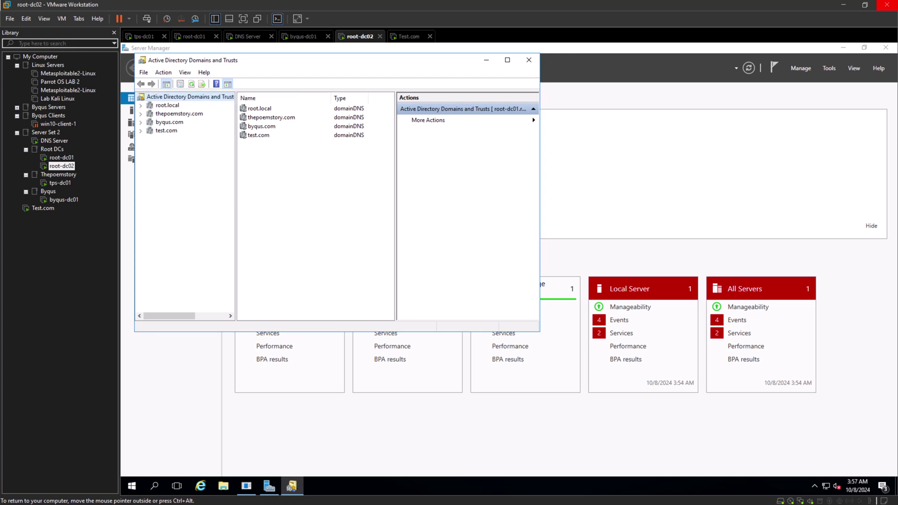
{"action": "right_click", "coordinate": [184, 99]}
{"action": "key", "text": "Up"}
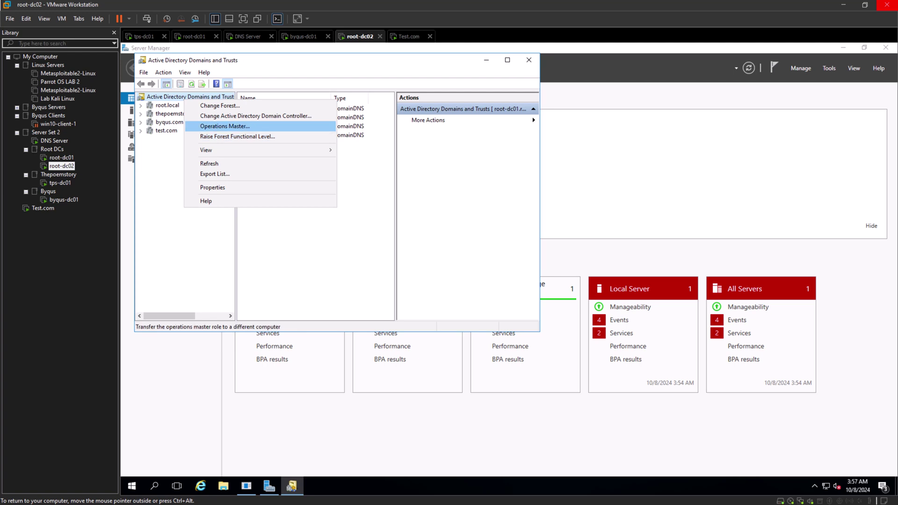
{"action": "key", "text": "Return"}
{"action": "key", "text": "Tab"}
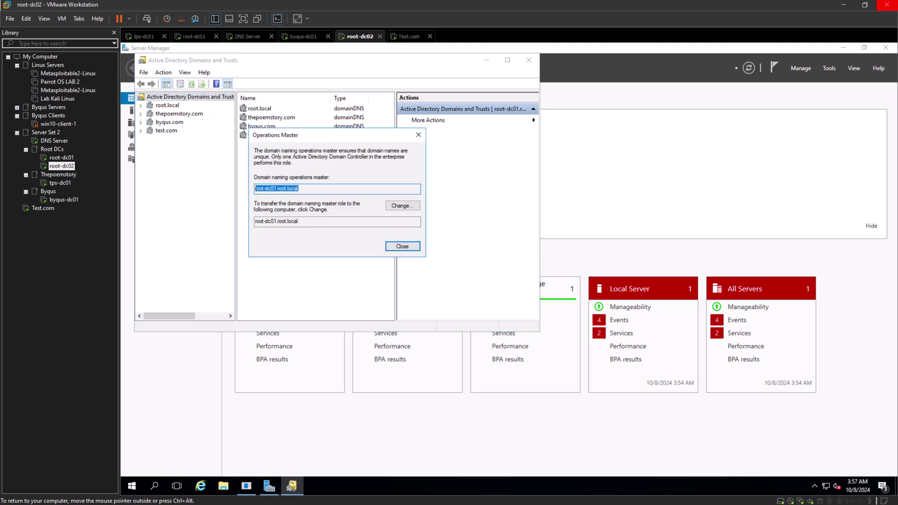
{"action": "key", "text": "Escape"}
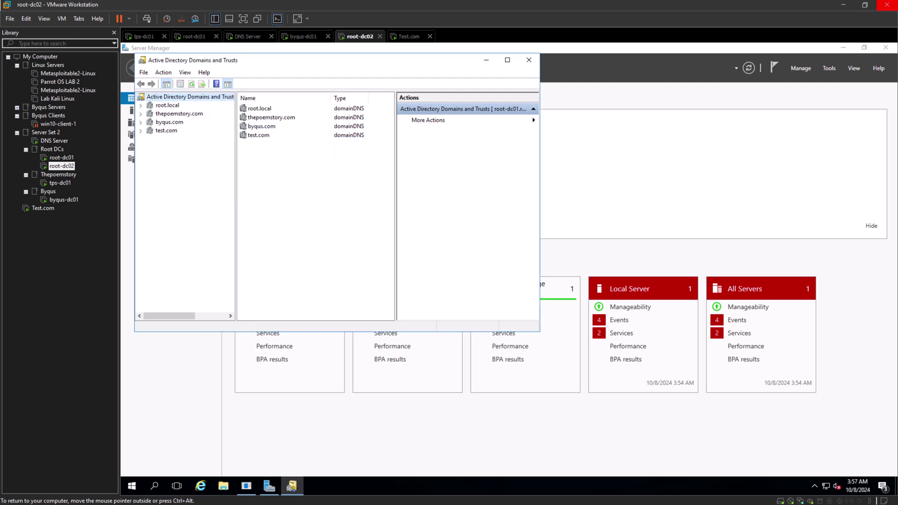
Connect the console to domain controller root-dc02.root.local via Change Active Directory Domain Controller.
{"action": "key", "text": "shift+F10"}
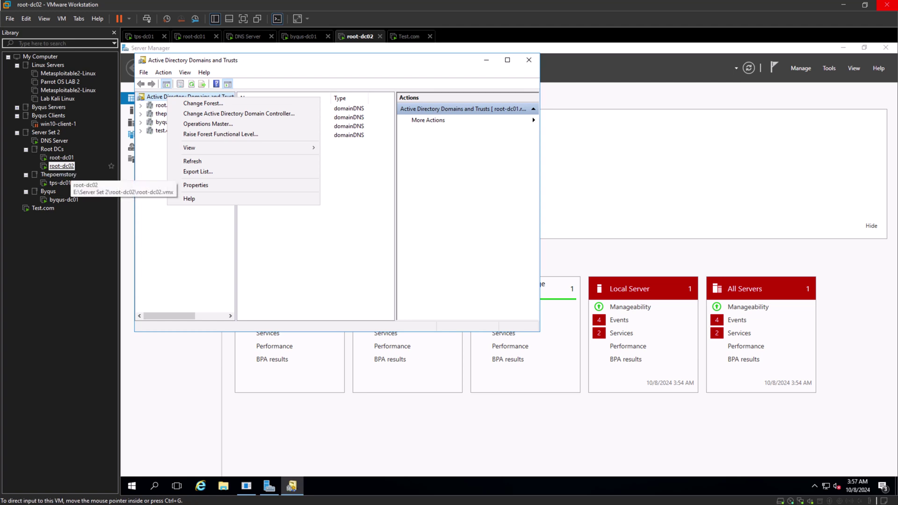
{"action": "left_click", "coordinate": [197, 224]}
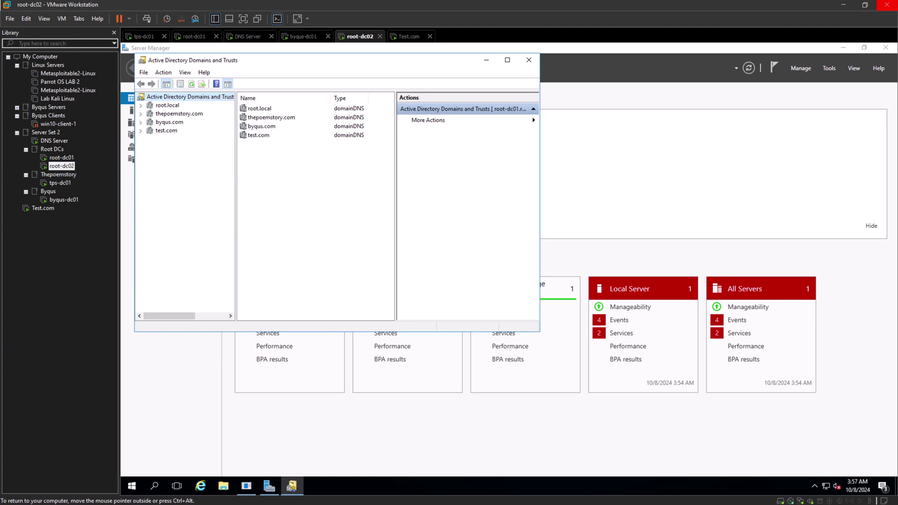
{"action": "key", "text": "shift+F10"}
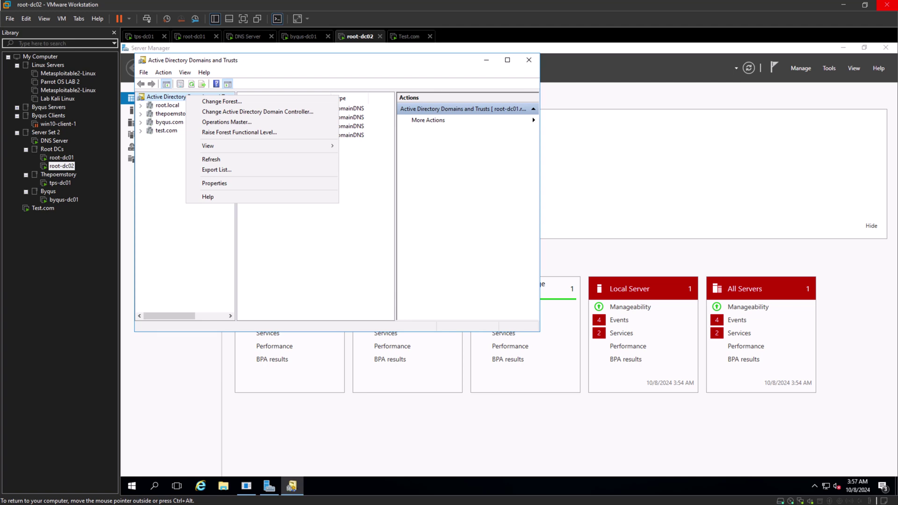
{"action": "key", "text": "Down"}
{"action": "key", "text": "Down"}
{"action": "key", "text": "Down"}
{"action": "key", "text": "Up"}
{"action": "key", "text": "Return"}
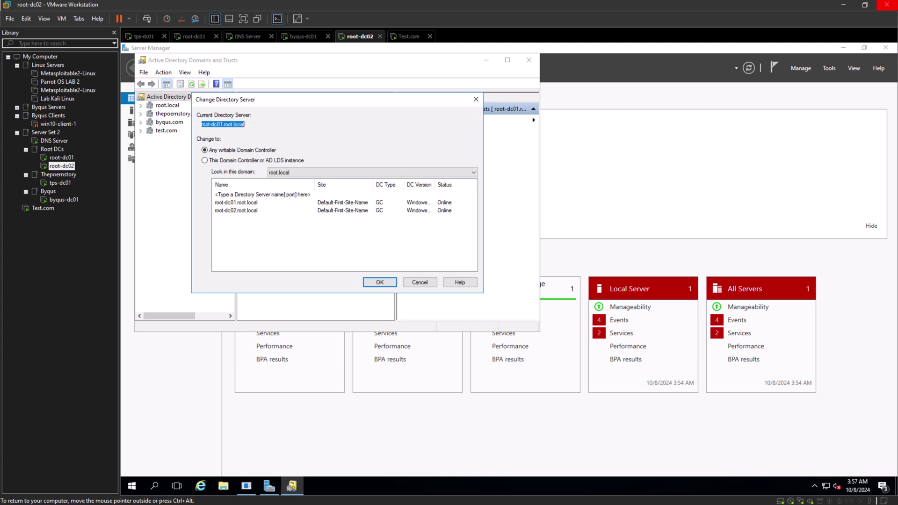
{"action": "left_click", "coordinate": [237, 210]}
{"action": "left_click", "coordinate": [380, 282]}
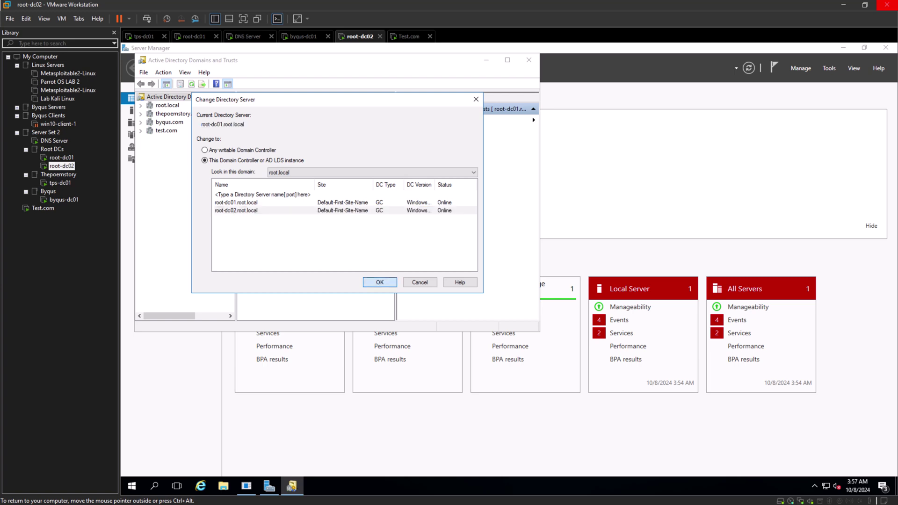
Move the domain naming master to root-dc02.root.local via Operations Master, Change, Yes, OK, Close.
{"action": "right_click", "coordinate": [176, 105]}
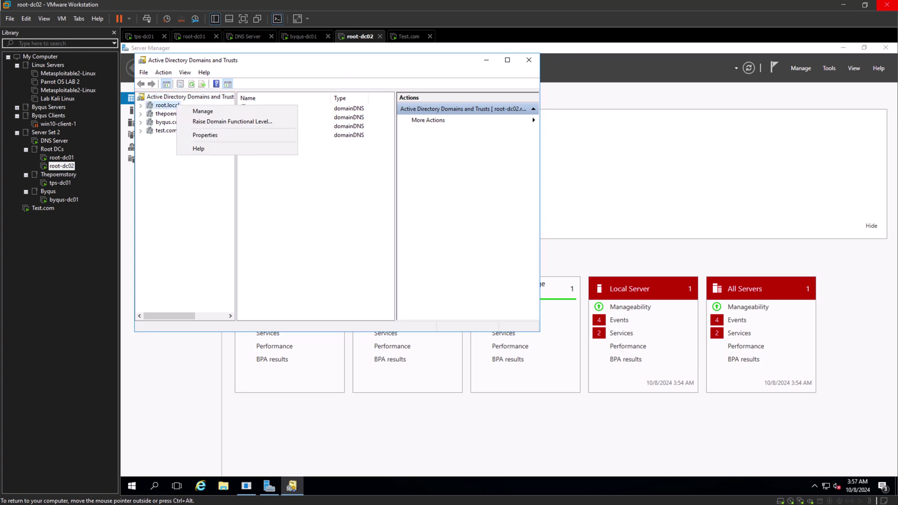
{"action": "right_click", "coordinate": [177, 96]}
{"action": "left_click", "coordinate": [205, 126]}
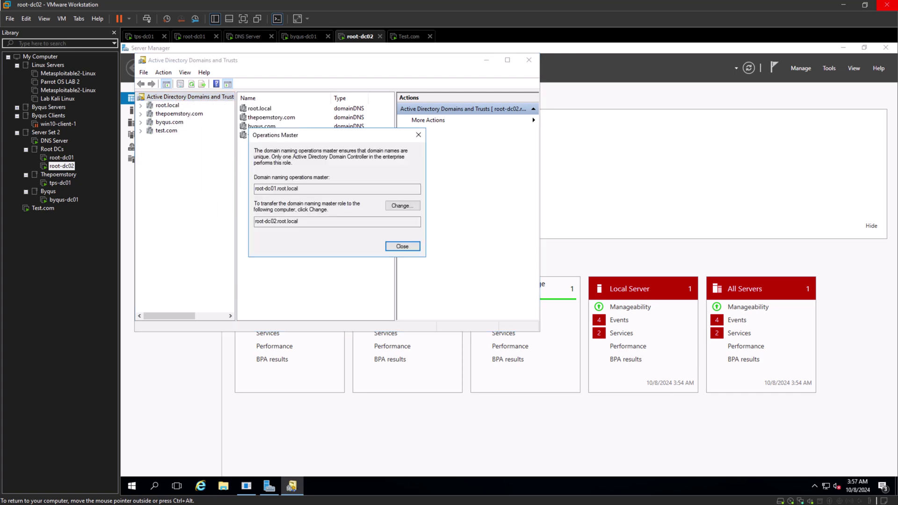
{"action": "left_click", "coordinate": [400, 206]}
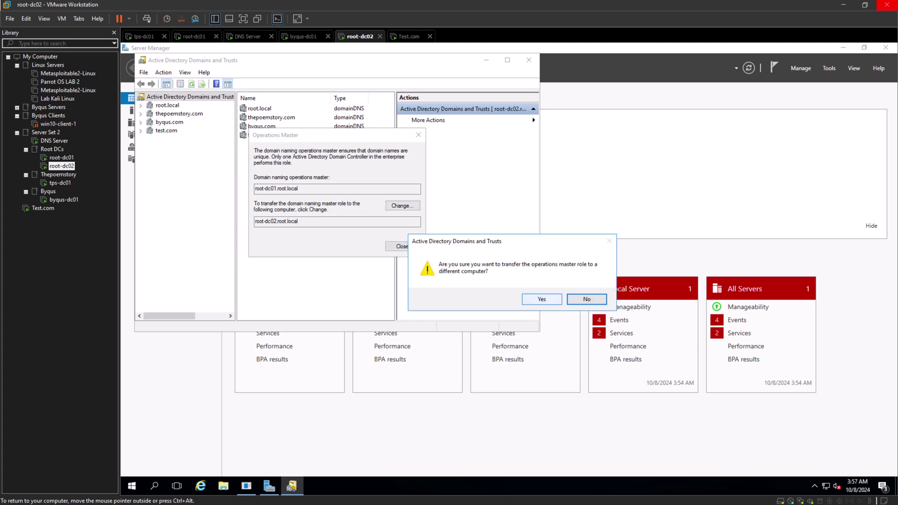
{"action": "left_click", "coordinate": [542, 300]}
{"action": "left_click", "coordinate": [570, 299]}
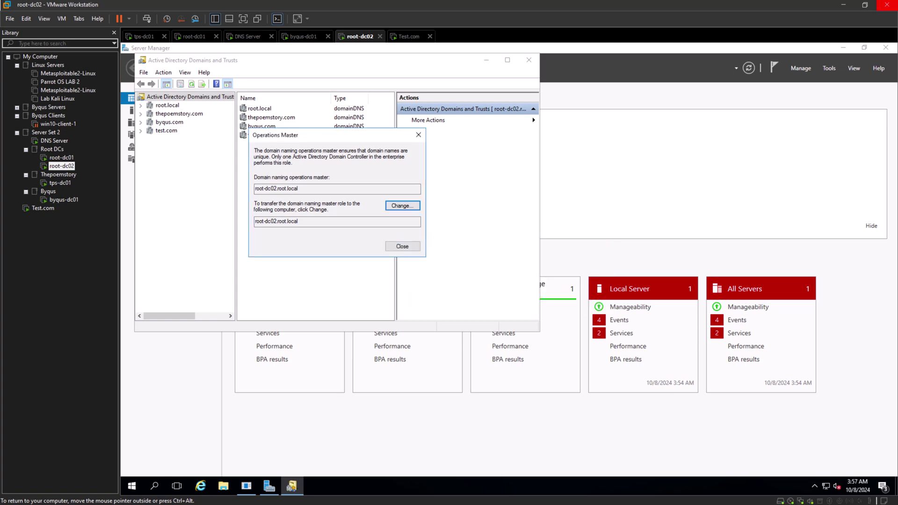
{"action": "left_click", "coordinate": [402, 247]}
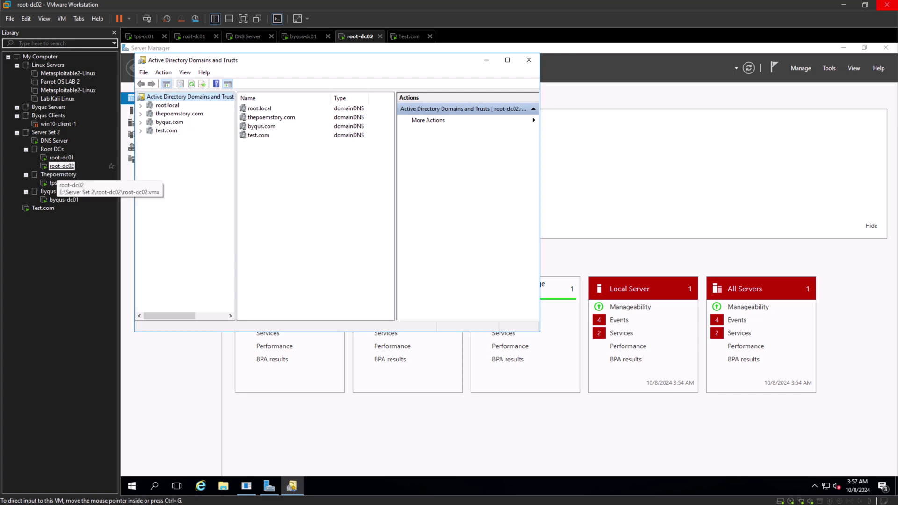
{"action": "left_click", "coordinate": [62, 166]}
Point root-dc02's Domains and Trusts console at domain controller root-dc01.root.local.
{"action": "right_click", "coordinate": [197, 97]}
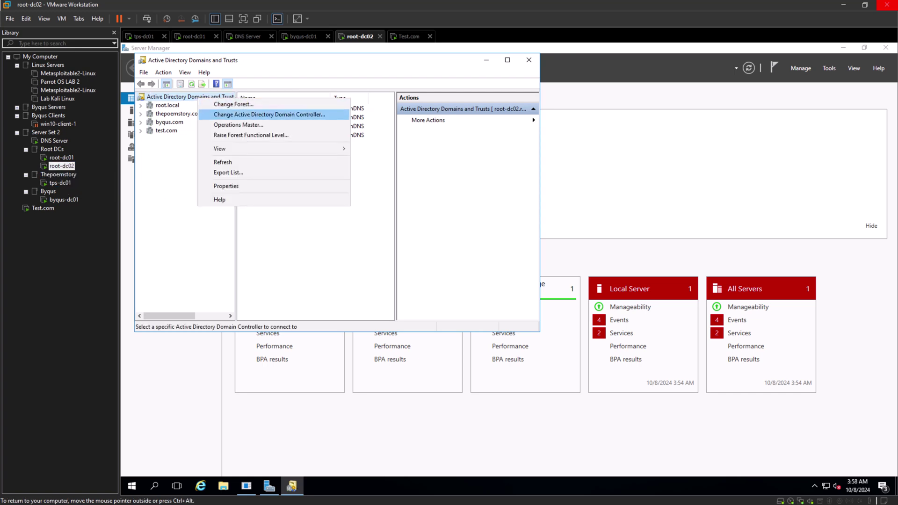
{"action": "key", "text": "Return"}
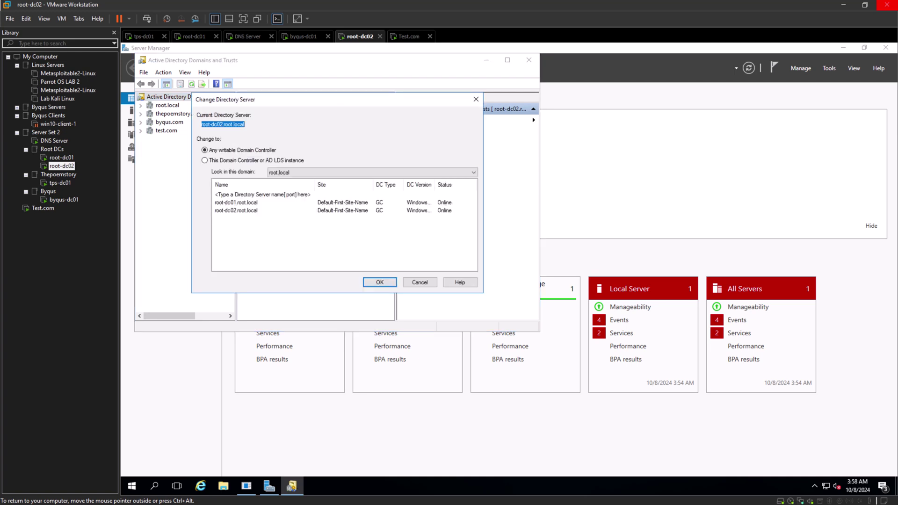
{"action": "left_click", "coordinate": [249, 203]}
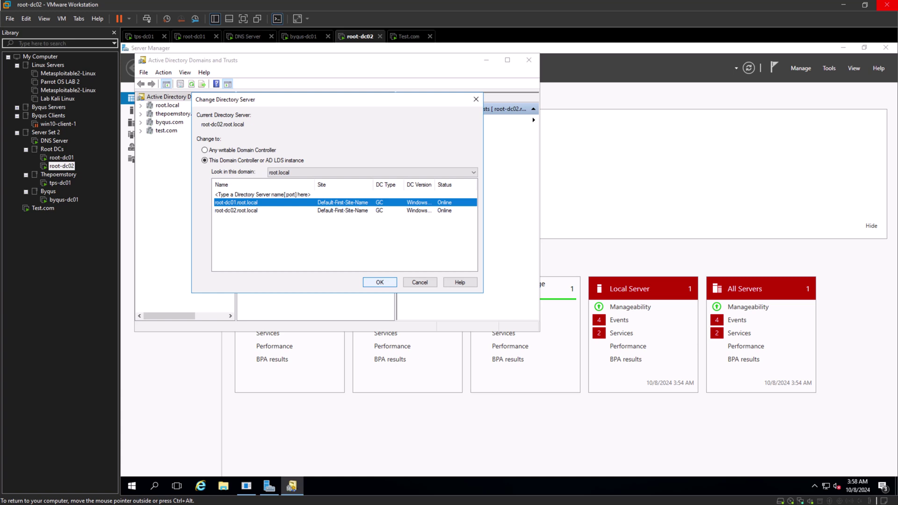
{"action": "key", "text": "Return"}
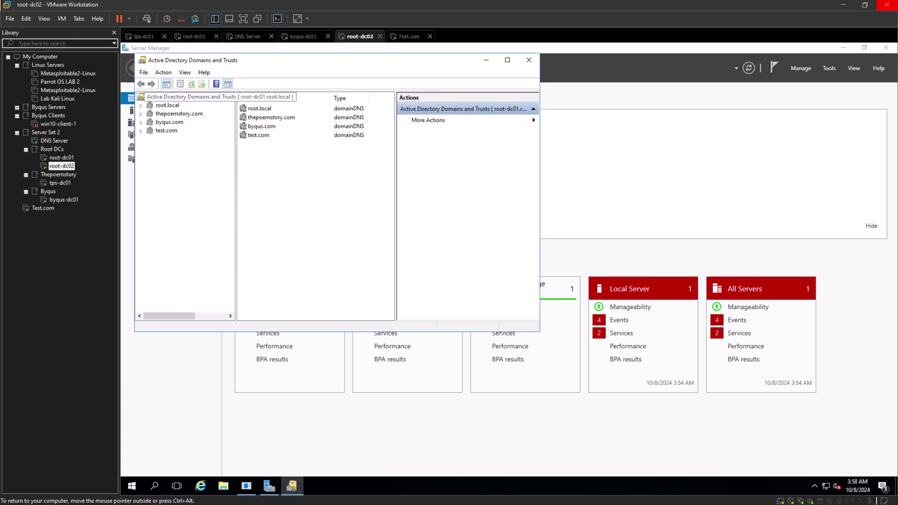
Transfer the domain naming master role back to root-dc01.root.local and acknowledge success.
{"action": "right_click", "coordinate": [175, 97]}
{"action": "key", "text": "Down"}
{"action": "key", "text": "Down"}
{"action": "key", "text": "Up"}
{"action": "key", "text": "Up"}
{"action": "key", "text": "Return"}
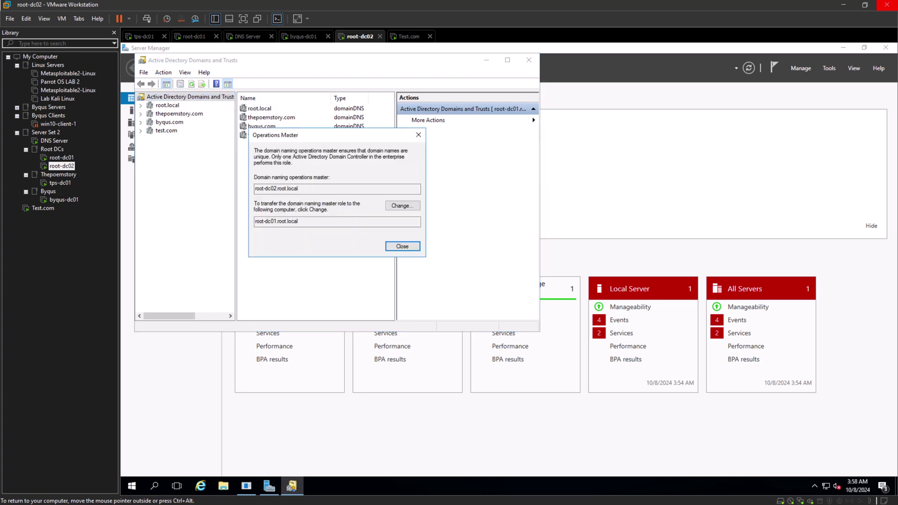
{"action": "left_click", "coordinate": [403, 206]}
{"action": "key", "text": "Left"}
{"action": "key", "text": "Return"}
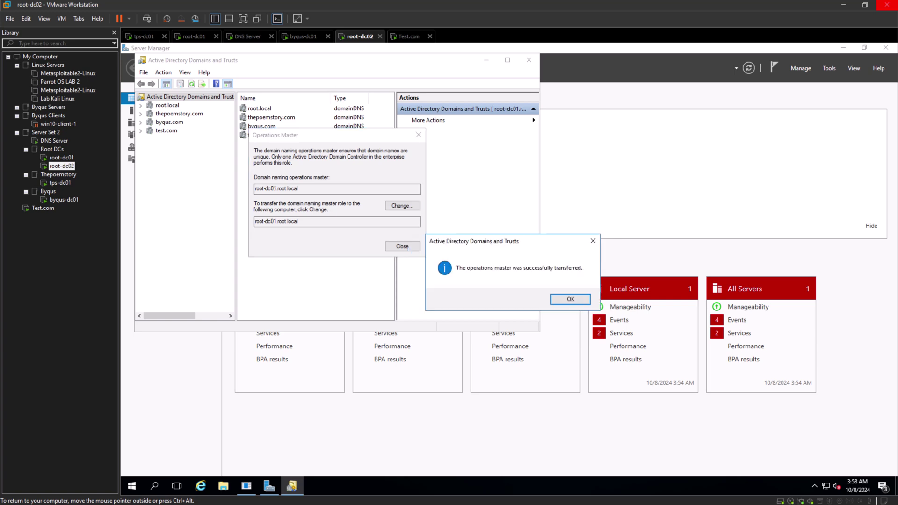
{"action": "key", "text": "Return"}
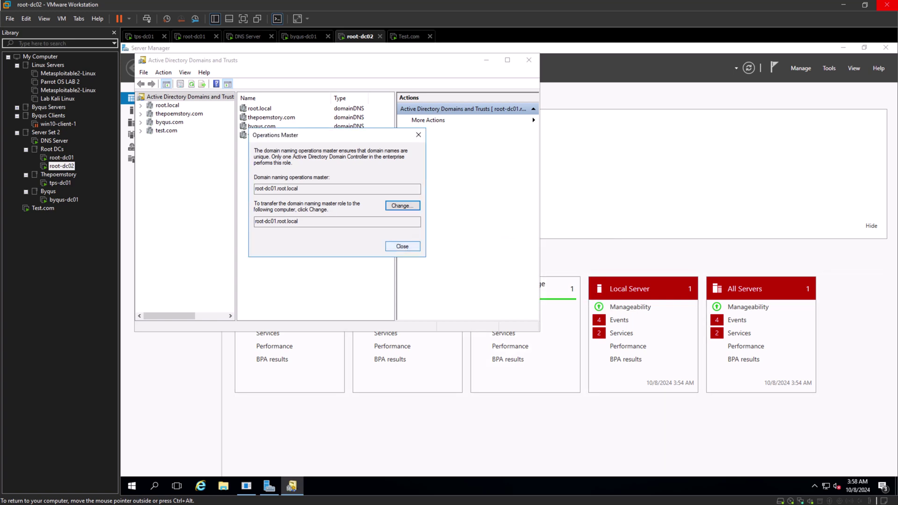
Close Operations Master, power off the root-dc01 VM, and return to root-dc02.
{"action": "key", "text": "Escape"}
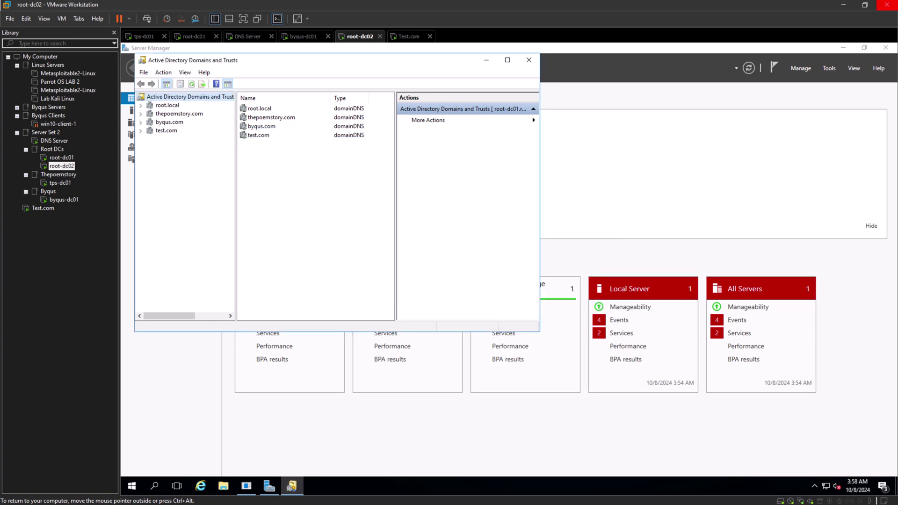
{"action": "left_click", "coordinate": [62, 158]}
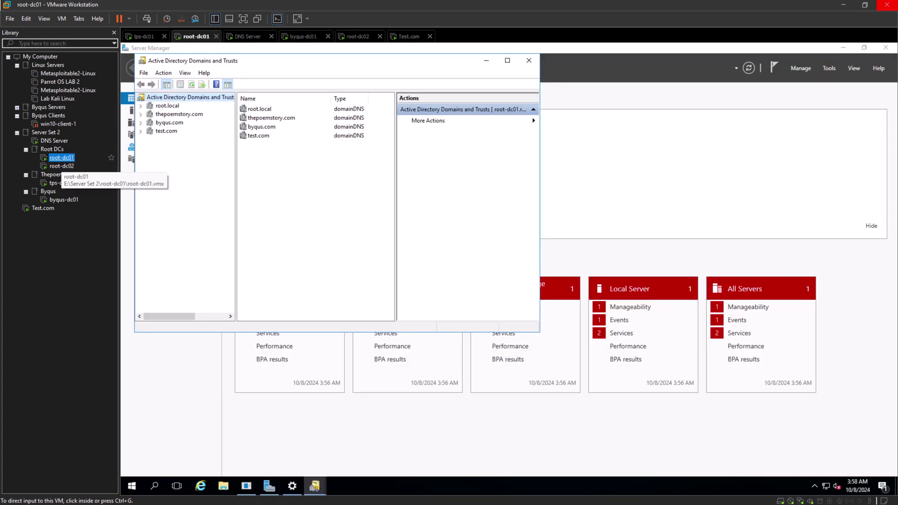
{"action": "left_click", "coordinate": [129, 18]}
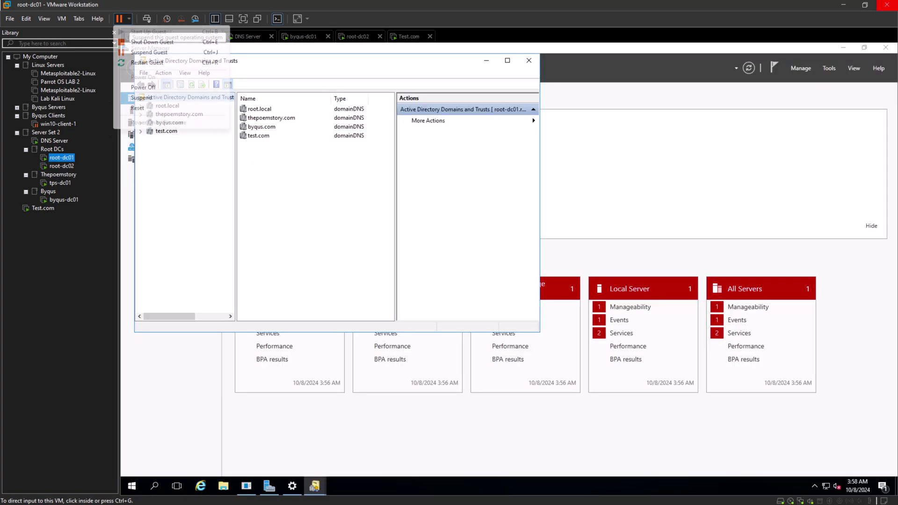
{"action": "left_click", "coordinate": [144, 88]}
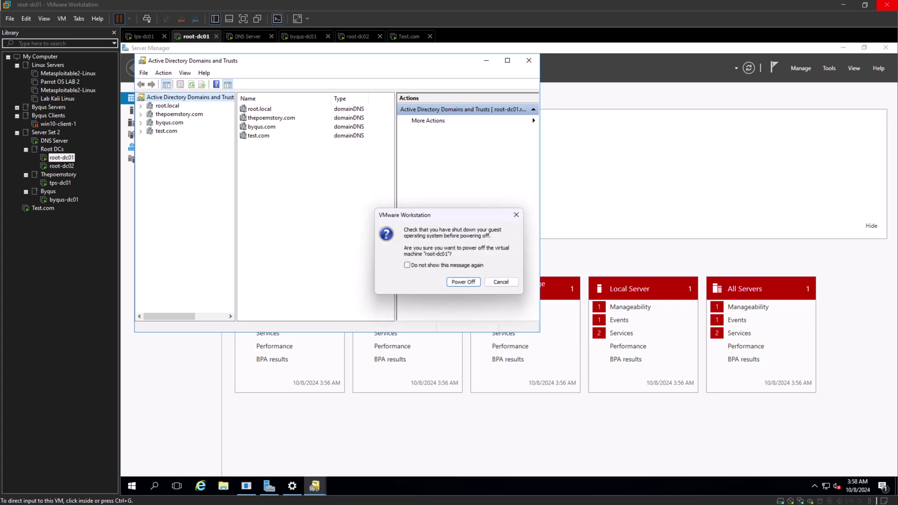
{"action": "key", "text": "Return"}
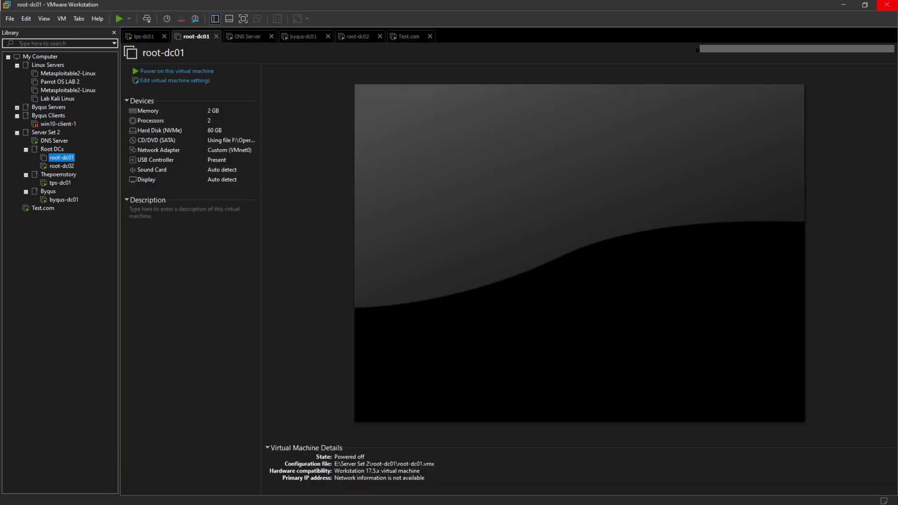
{"action": "left_click", "coordinate": [61, 166]}
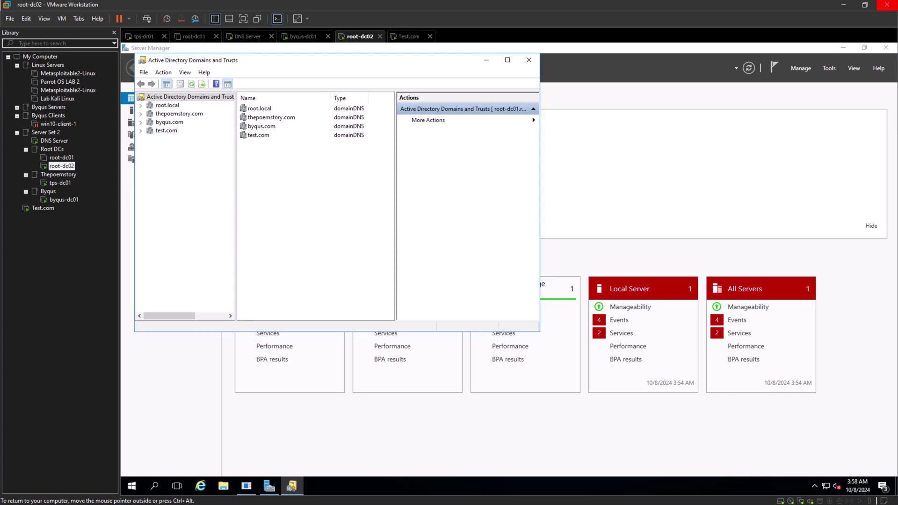
Glance at root-dc01, then start Change Active Directory Domain Controller on root-dc02's Domains and Trusts root.
{"action": "left_click", "coordinate": [62, 158]}
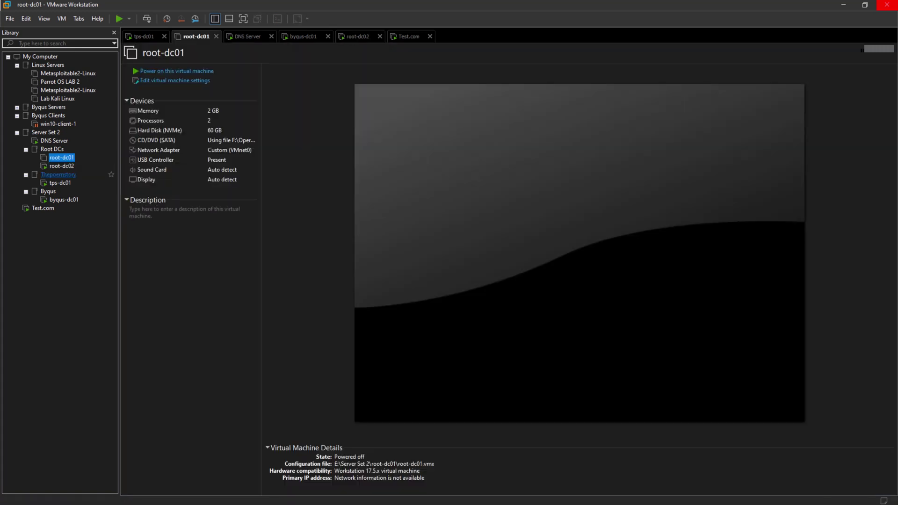
{"action": "left_click", "coordinate": [62, 166]}
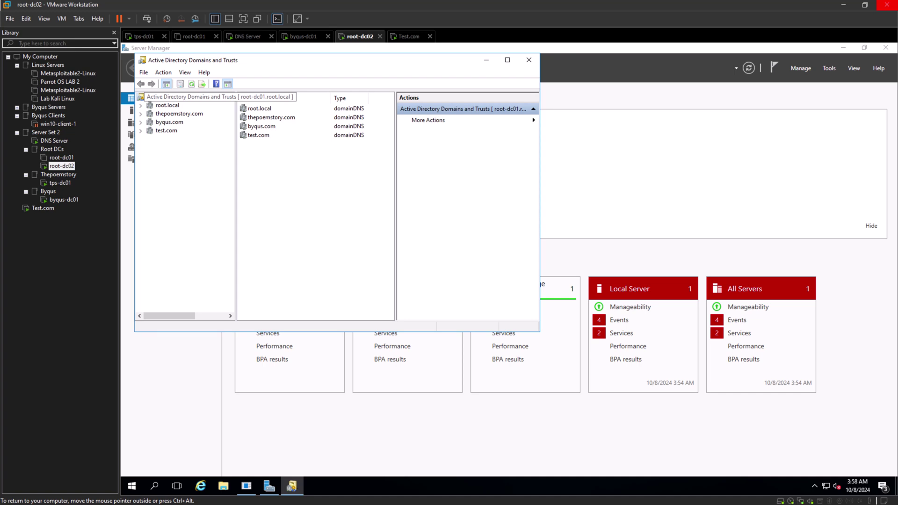
{"action": "right_click", "coordinate": [248, 97]}
{"action": "left_click", "coordinate": [290, 115]}
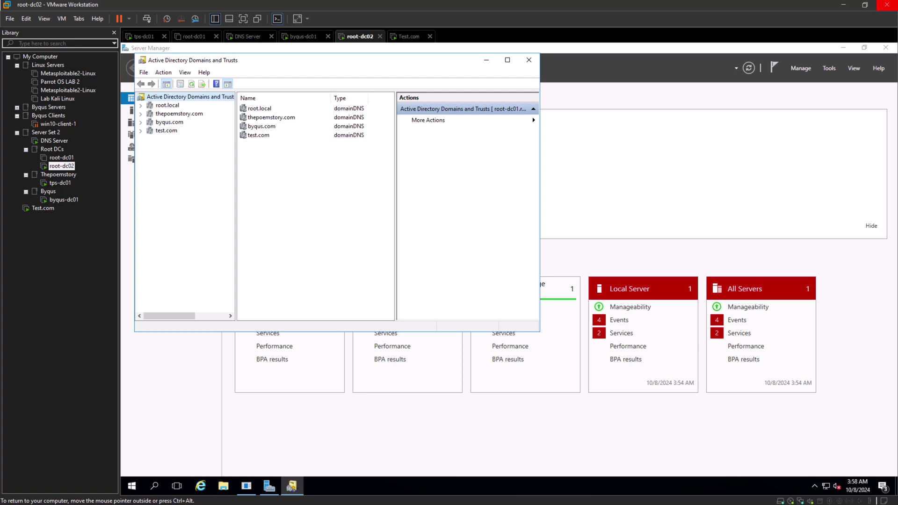
Check root-dc01 again to confirm the virtual machine is powered off.
{"action": "left_click", "coordinate": [62, 158]}
{"action": "left_click", "coordinate": [61, 166]}
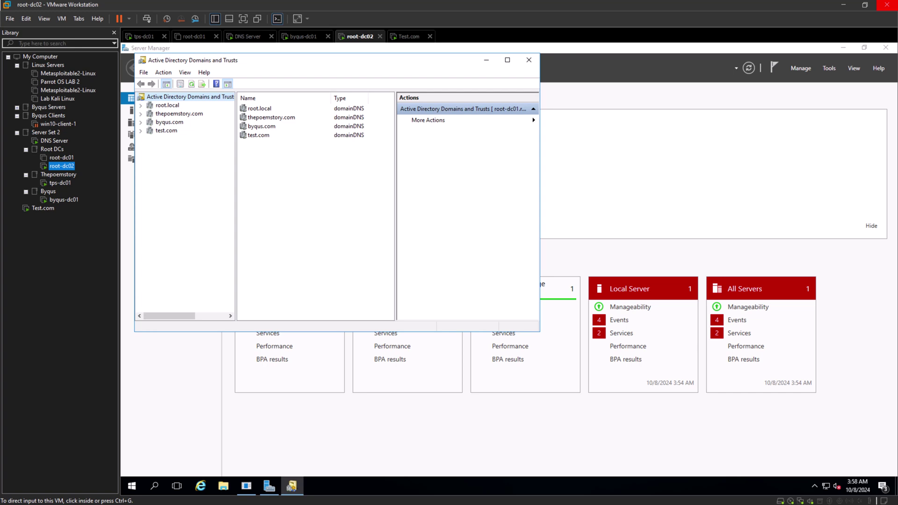
{"action": "key", "text": "ctrl+g"}
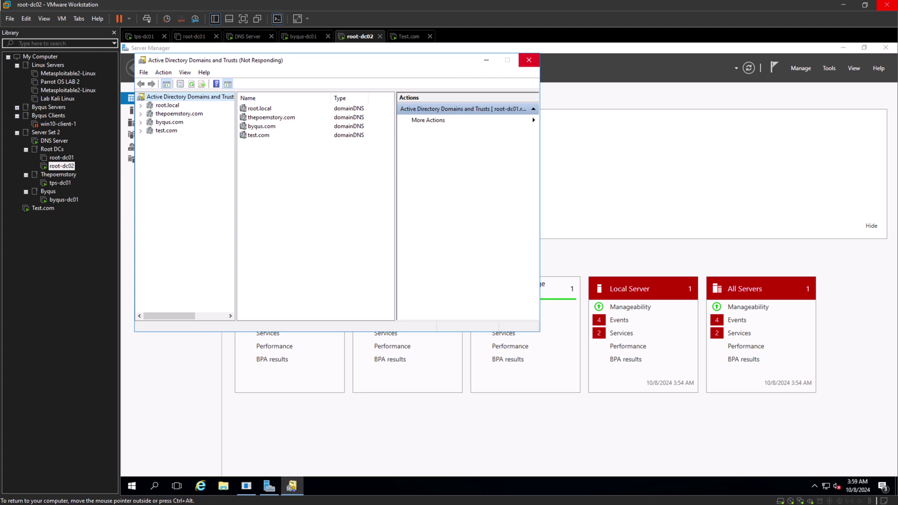
{"action": "left_click", "coordinate": [62, 158]}
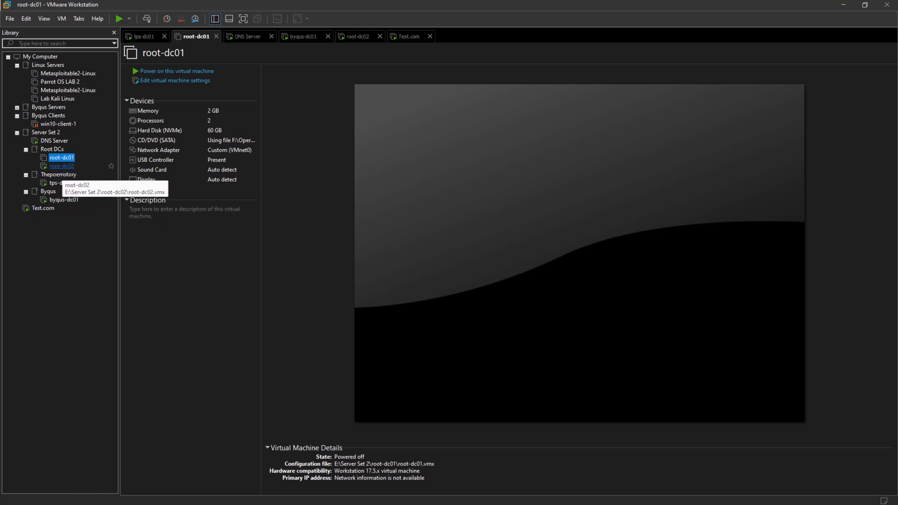
On root-dc02, pick root-dc01.root.local as the specific directory server, then move to Test.com.
{"action": "left_click", "coordinate": [61, 166]}
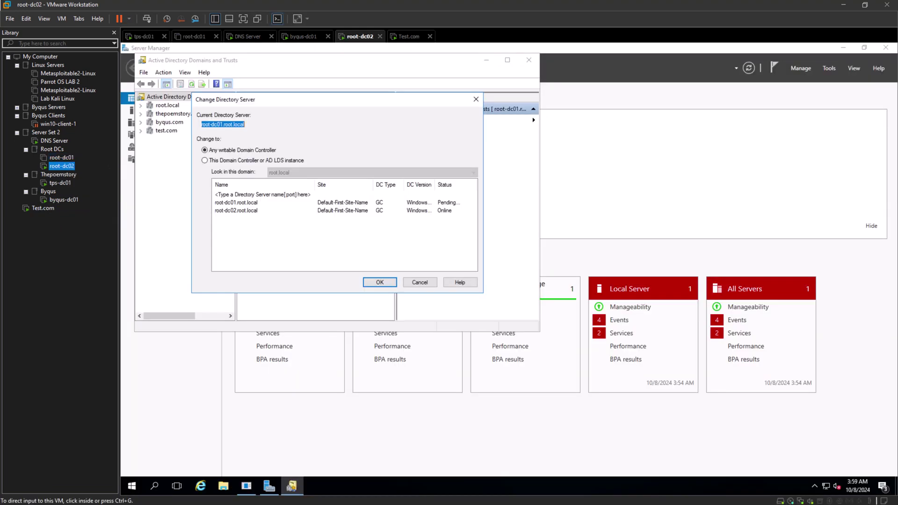
{"action": "left_click", "coordinate": [345, 238]}
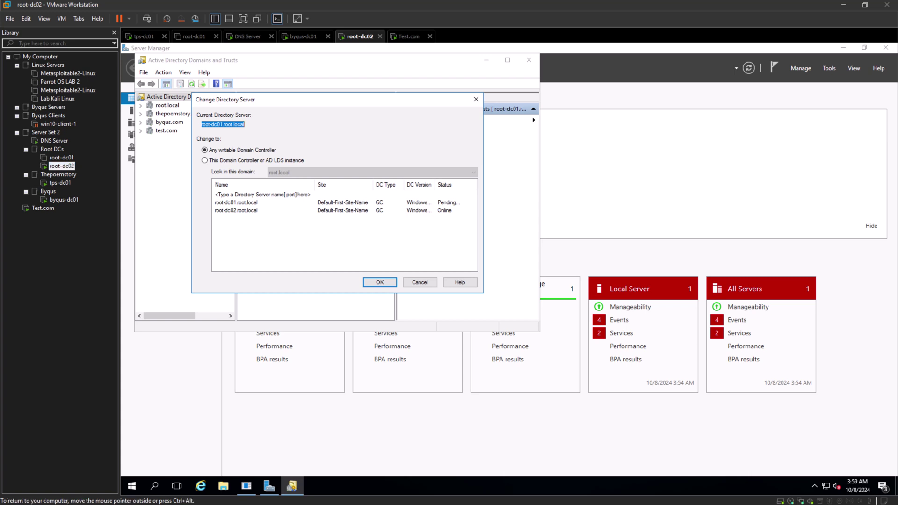
{"action": "left_click", "coordinate": [236, 203]}
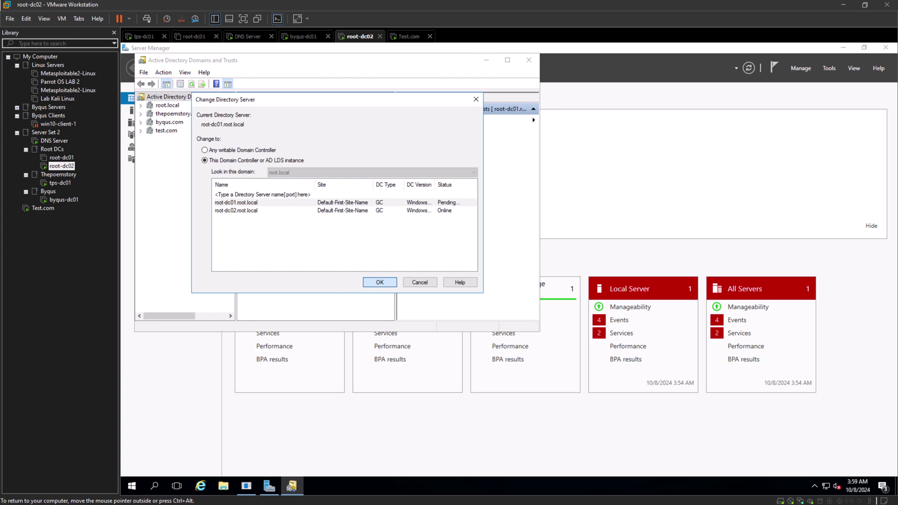
{"action": "left_click", "coordinate": [43, 209]}
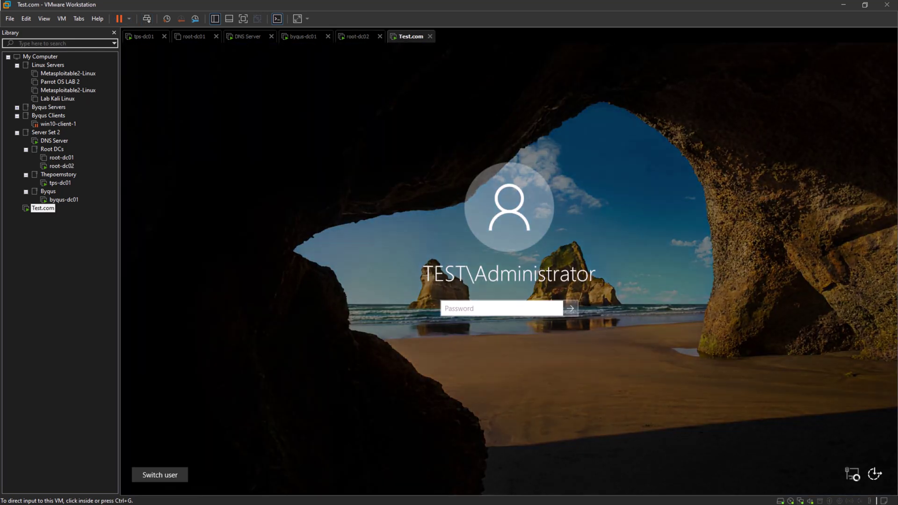
Sign in to the Test.com VM with the domain administrator's password.
{"action": "left_click", "coordinate": [502, 309]}
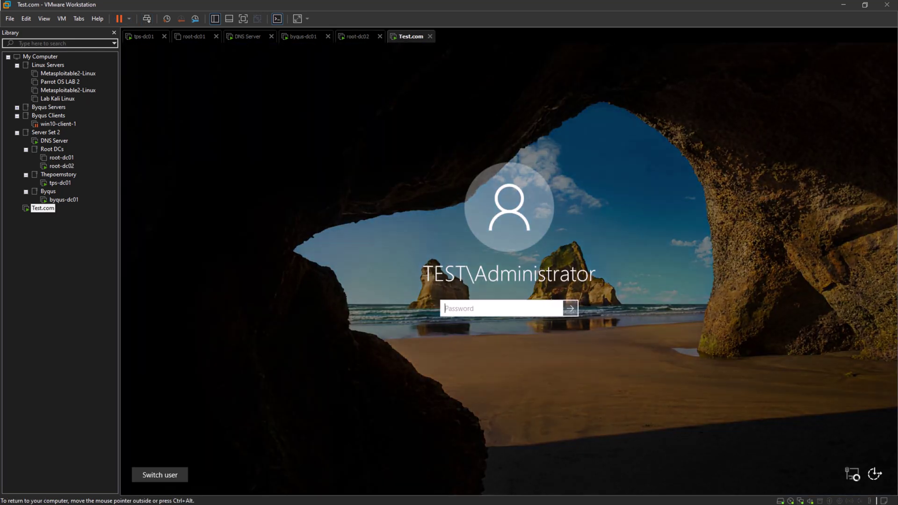
{"action": "type", "text": "•••••••••••••"}
{"action": "key", "text": "Return"}
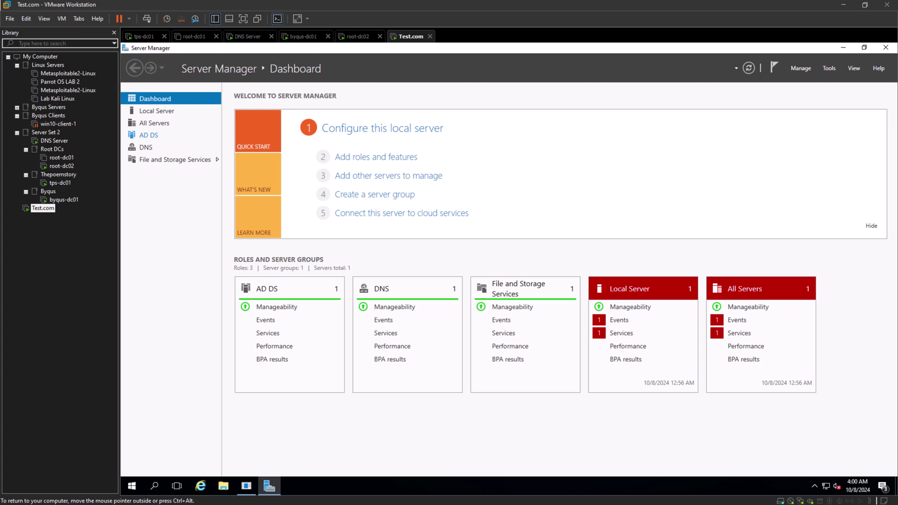
Review Test.com's AD DS and DNS server pages, ending on AD DS with TEST-DC01 at 192.168.1.17.
{"action": "left_click", "coordinate": [148, 135]}
{"action": "left_click", "coordinate": [146, 147]}
{"action": "left_click", "coordinate": [149, 135]}
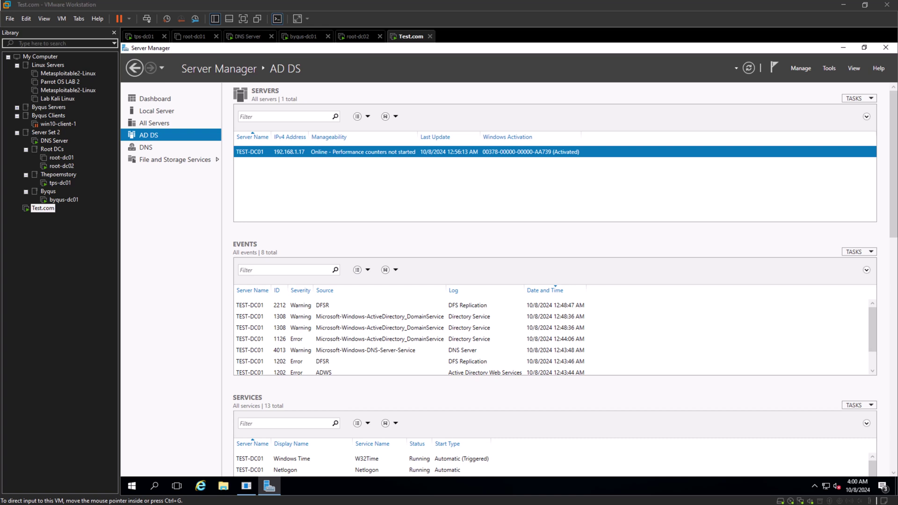
{"action": "left_click", "coordinate": [43, 208]}
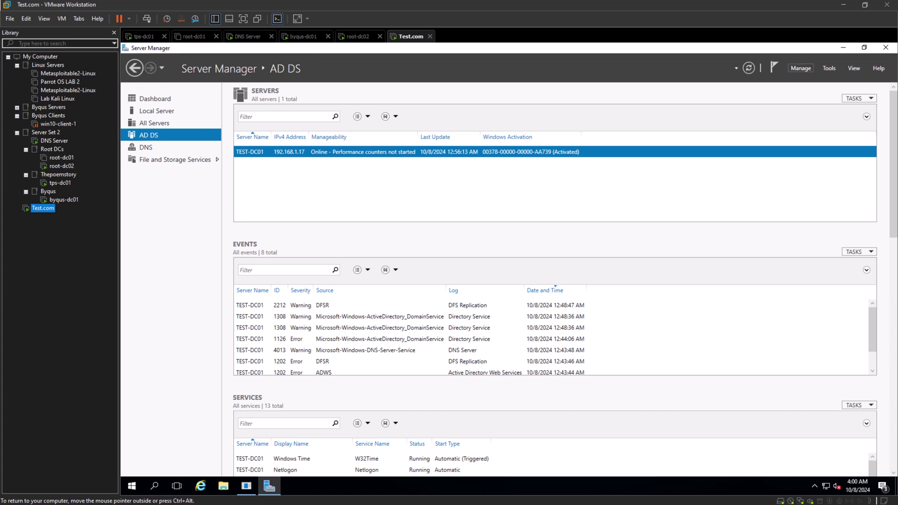
{"action": "left_click", "coordinate": [801, 68]}
Try removing the AD DS role from test-dc01; after validation fails, launch the demotion wizard.
{"action": "left_click", "coordinate": [839, 91]}
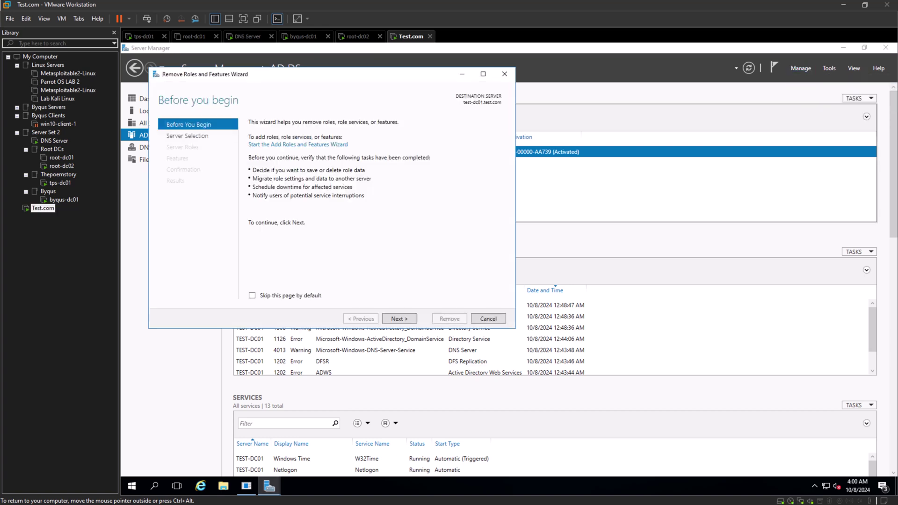
{"action": "key", "text": "Return"}
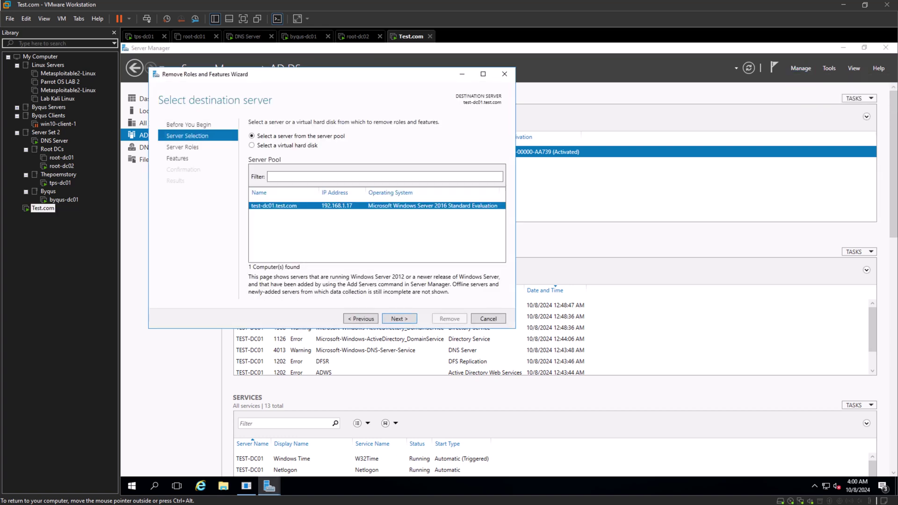
{"action": "key", "text": "Return"}
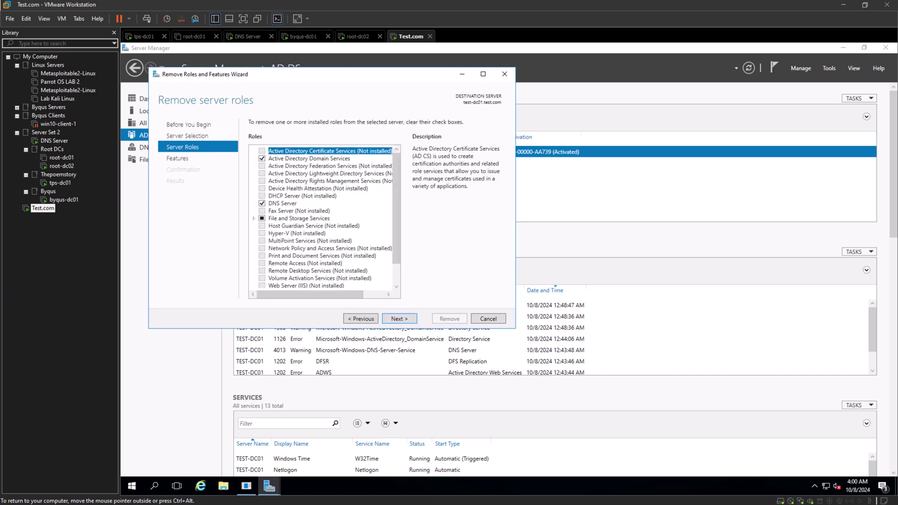
{"action": "key", "text": "Down"}
{"action": "key", "text": "space"}
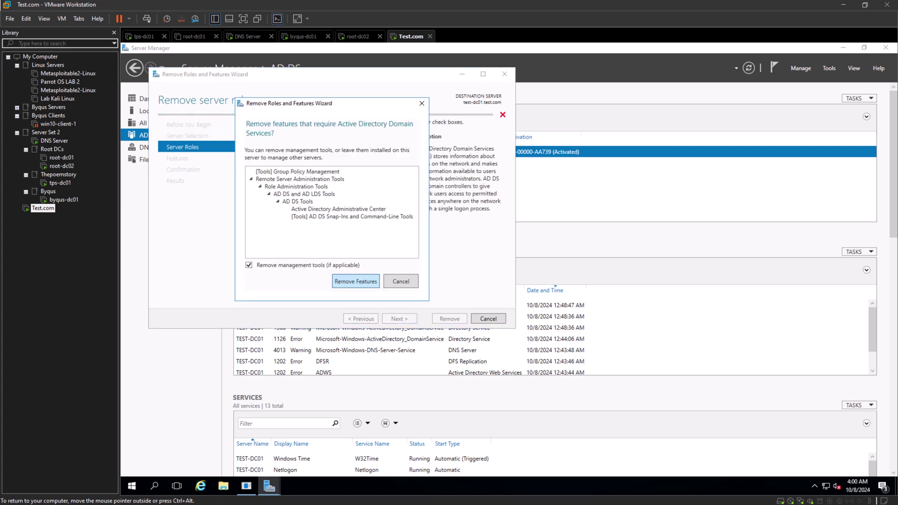
{"action": "key", "text": "Return"}
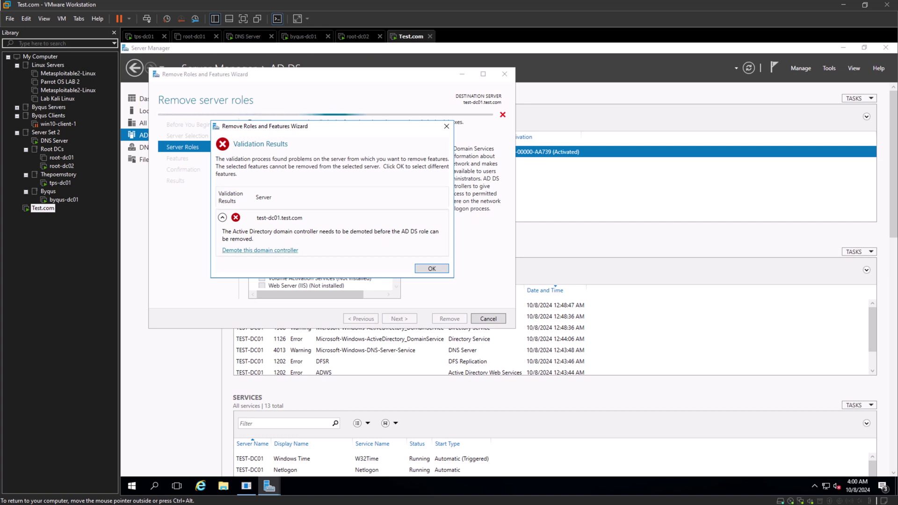
{"action": "left_click", "coordinate": [260, 250]}
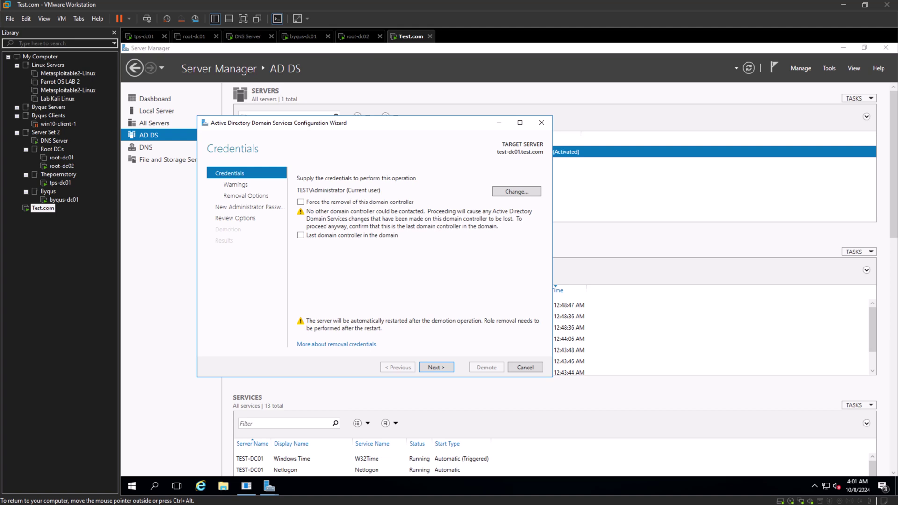
Pass the credentials page and confirm Proceed with removal in test-dc01's demotion wizard.
{"action": "key", "text": "Return"}
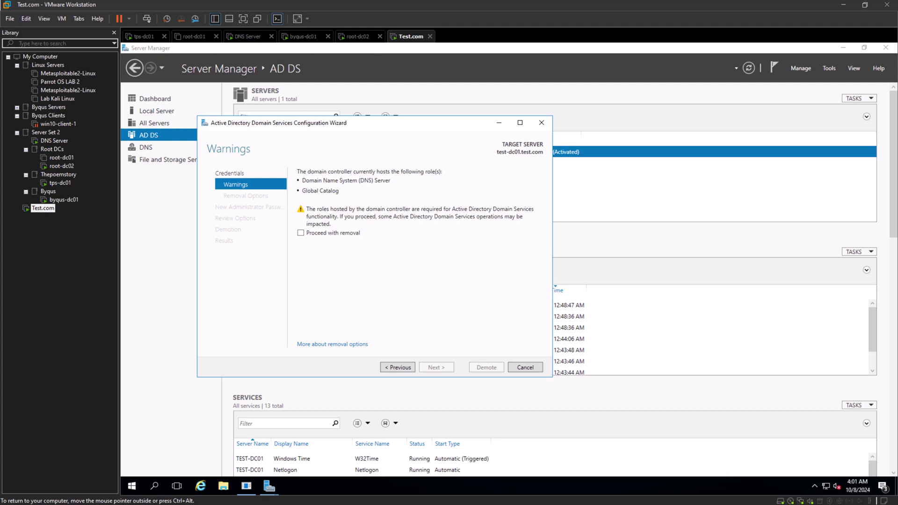
{"action": "key", "text": "space"}
{"action": "key", "text": "Return"}
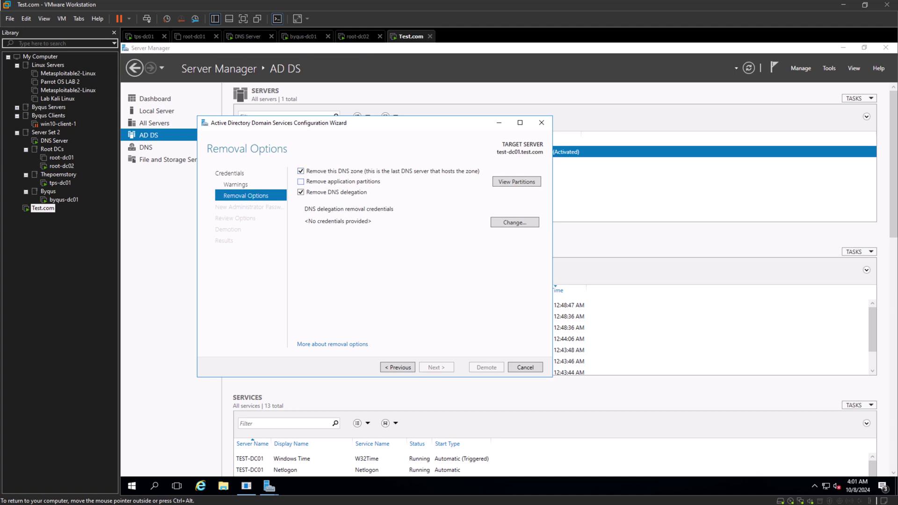
Tick Remove application partitions and supply Administrator credentials for DNS delegation removal.
{"action": "key", "text": "Tab"}
{"action": "key", "text": "space"}
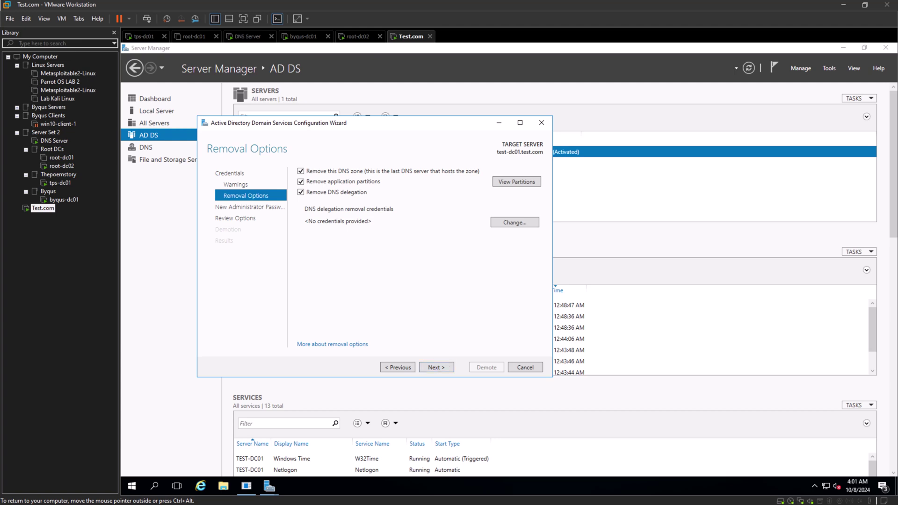
{"action": "left_click", "coordinate": [515, 223]}
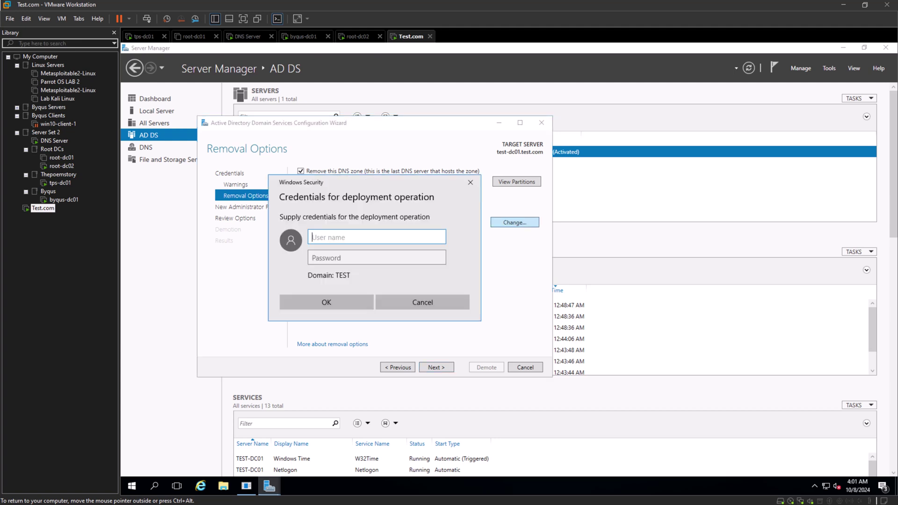
{"action": "type", "text": "Administrator"}
{"action": "key", "text": "Tab"}
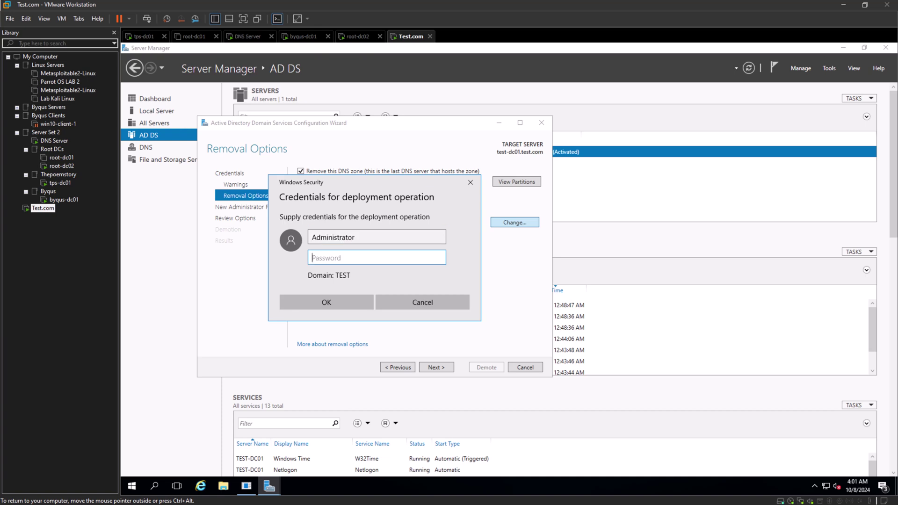
{"action": "type", "text": "P@ssw0rd123"}
{"action": "key", "text": "Return"}
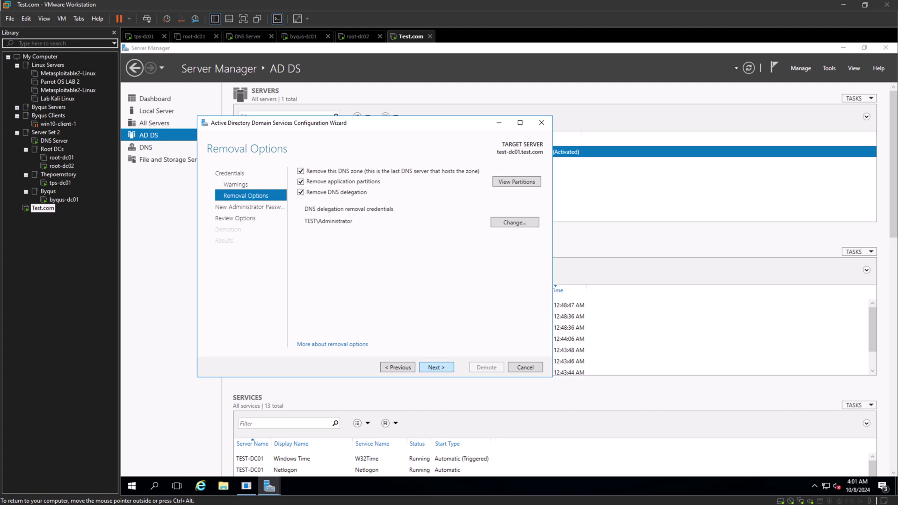
{"action": "key", "text": "Return"}
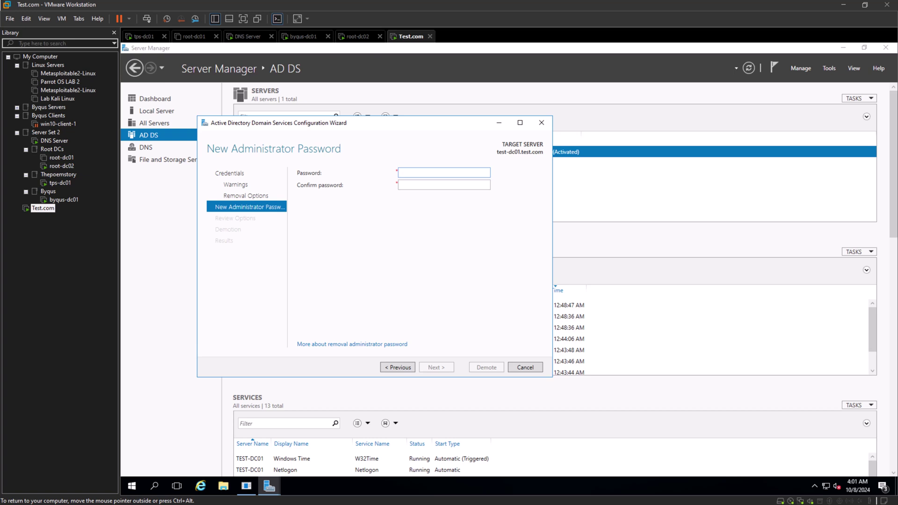
Enter and confirm a new administrator password, then run the demotion, which fails to contact test.com.
{"action": "type", "text": "Password123!@"}
{"action": "key", "text": "Tab"}
{"action": "type", "text": "Password123!@"}
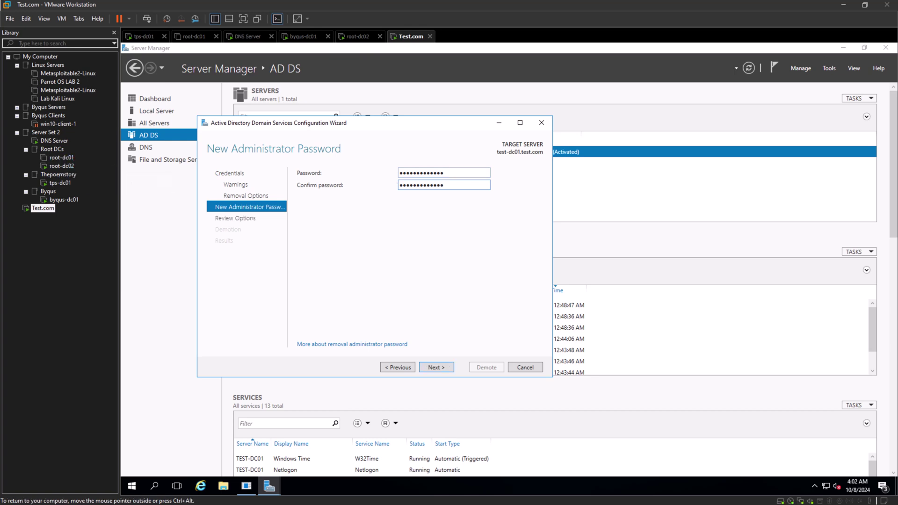
{"action": "key", "text": "Return"}
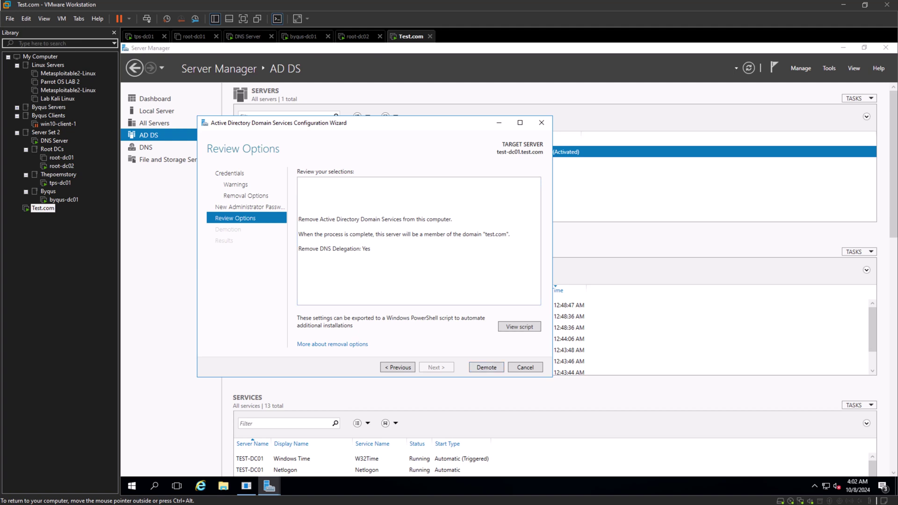
{"action": "key", "text": "Return"}
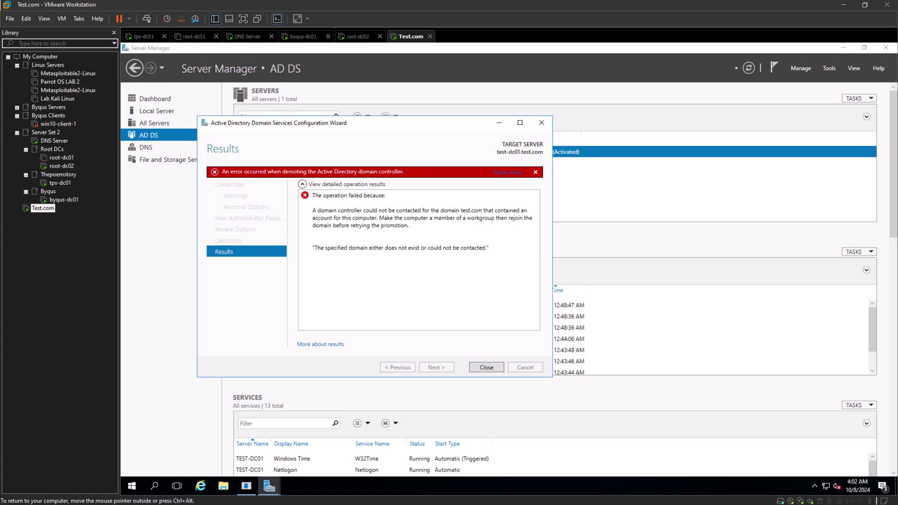
Close the failed results and rerun Remove Roles and Features on test-dc01, clearing Active Directory Domain Services.
{"action": "key", "text": "Return"}
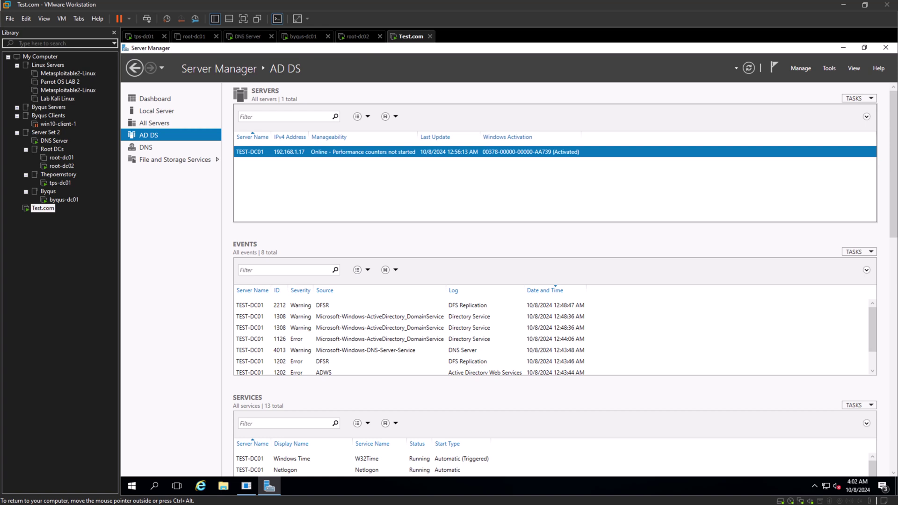
{"action": "left_click", "coordinate": [829, 68]}
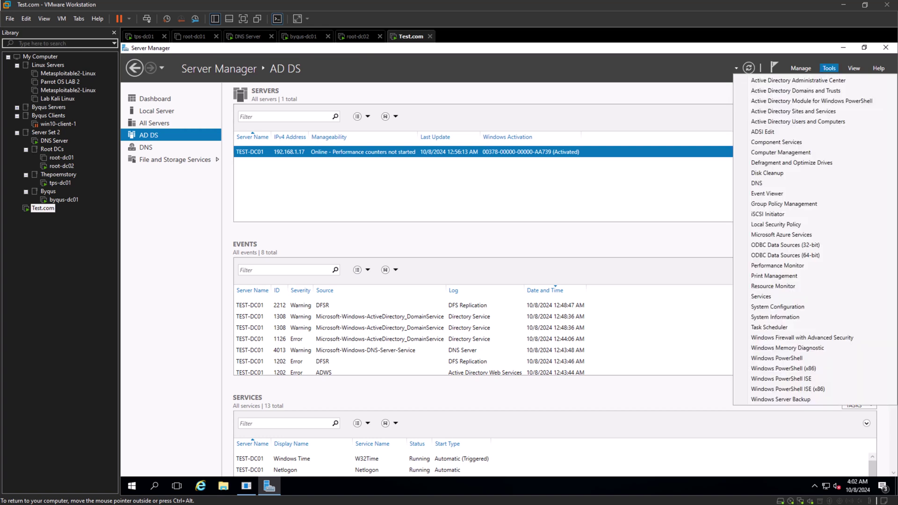
{"action": "left_click", "coordinate": [674, 185]}
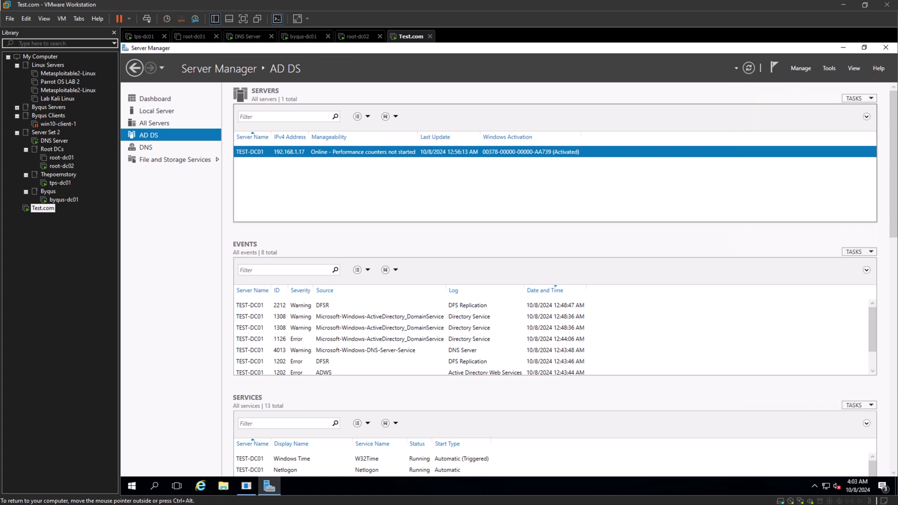
{"action": "left_click", "coordinate": [801, 68]}
{"action": "left_click", "coordinate": [838, 91]}
{"action": "key", "text": "Return"}
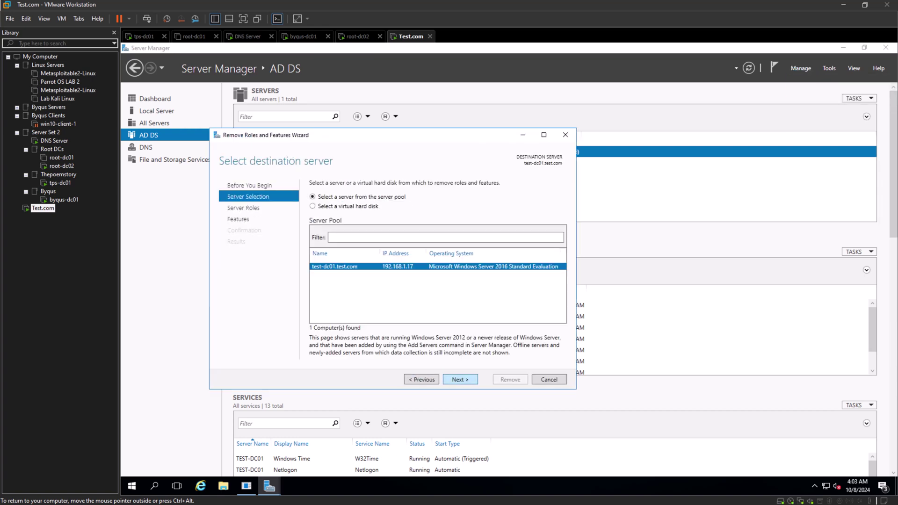
{"action": "key", "text": "Return"}
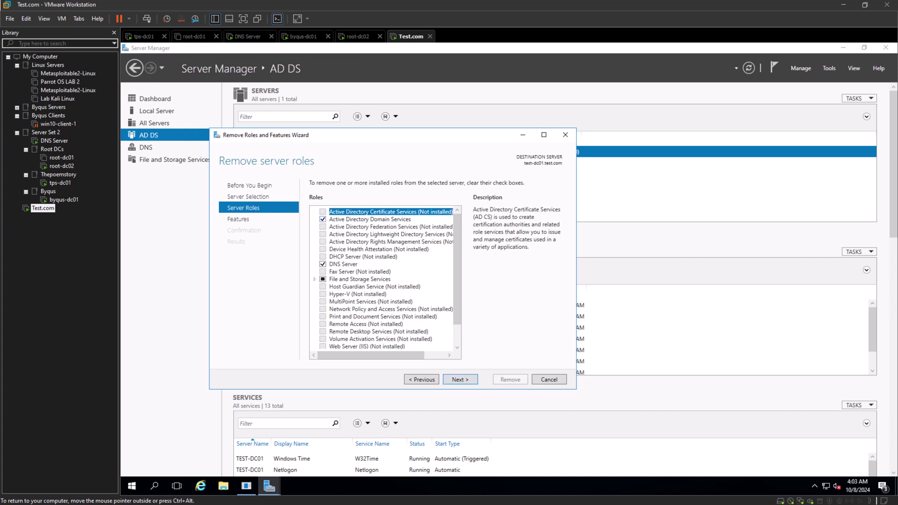
{"action": "key", "text": "Down"}
{"action": "key", "text": "space"}
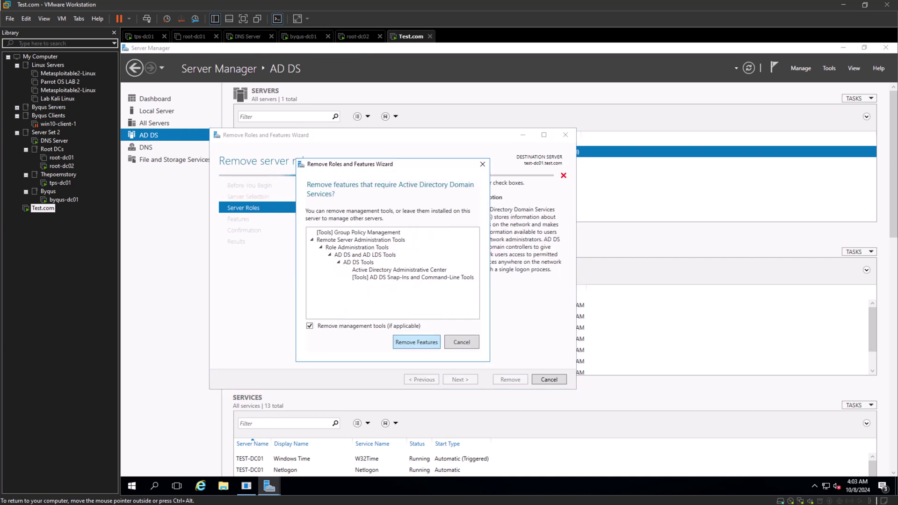
Accept removing dependent features, then in the demotion wizard tick Force the removal and Proceed with removal.
{"action": "key", "text": "Return"}
{"action": "key", "text": "Tab"}
{"action": "key", "text": "Return"}
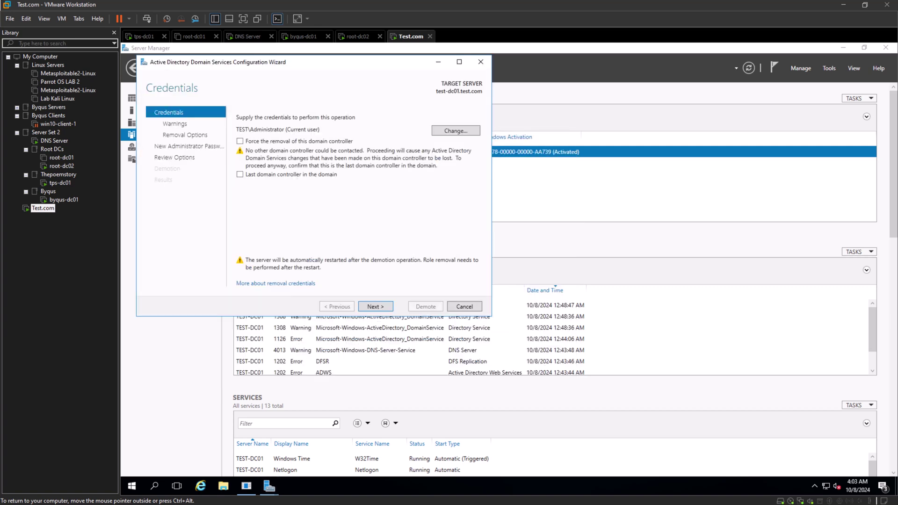
{"action": "key", "text": "space"}
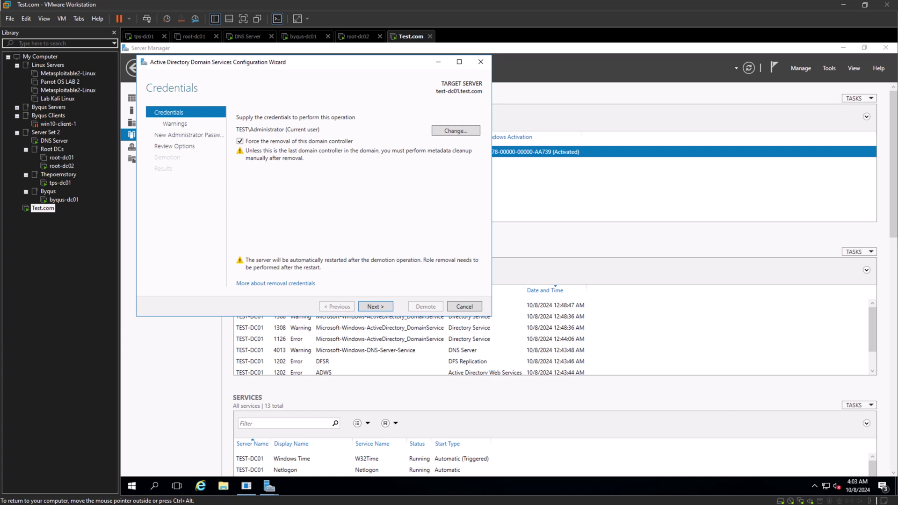
{"action": "key", "text": "Return"}
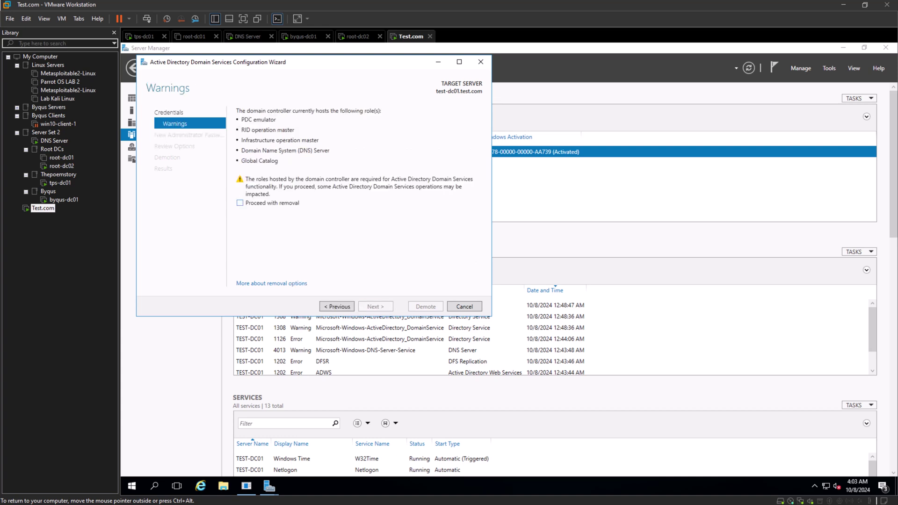
{"action": "key", "text": "space"}
{"action": "key", "text": "Return"}
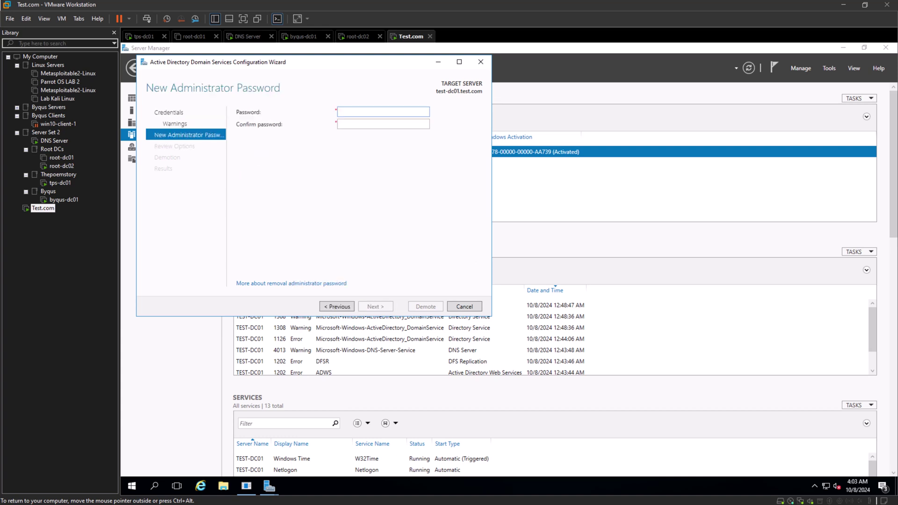
Enter and confirm the new administrator password to reach Review Options.
{"action": "key", "text": "alt+p"}
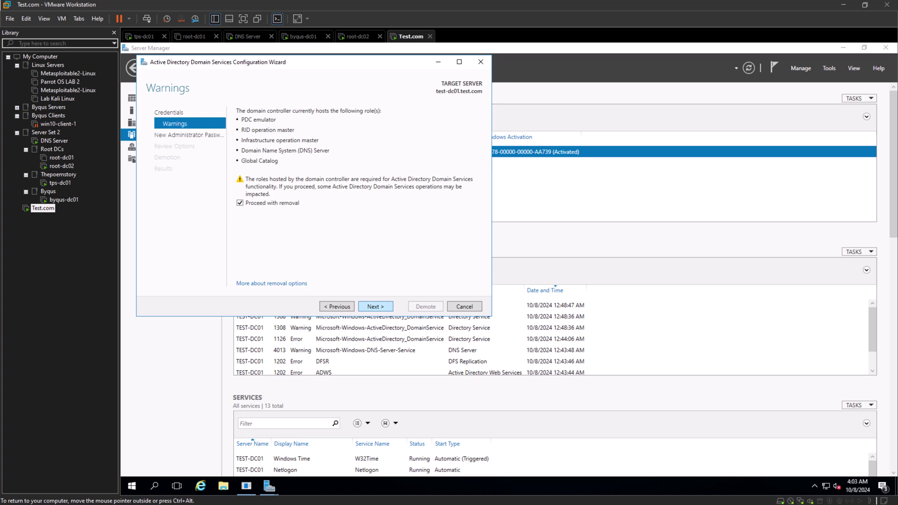
{"action": "key", "text": "Return"}
{"action": "type", "text": "•••••••••••••"}
{"action": "key", "text": "Tab"}
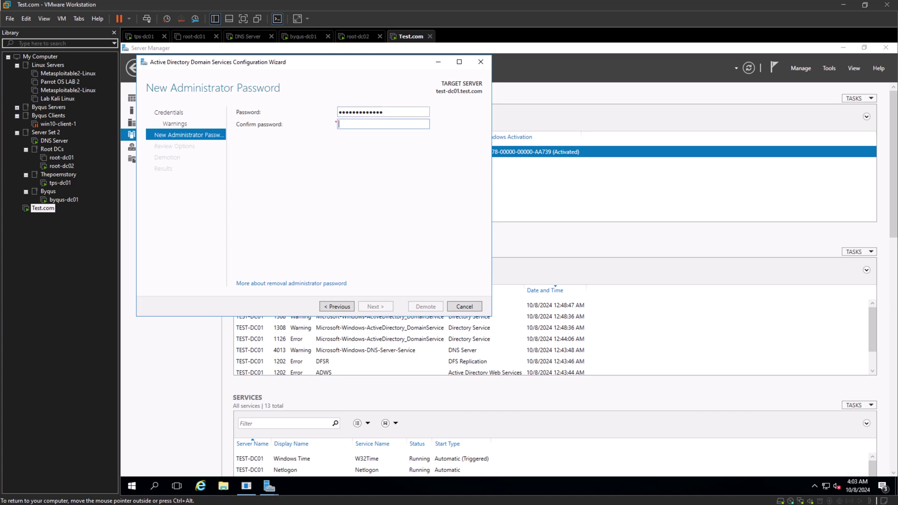
{"action": "type", "text": "•••••••••••••"}
{"action": "key", "text": "Return"}
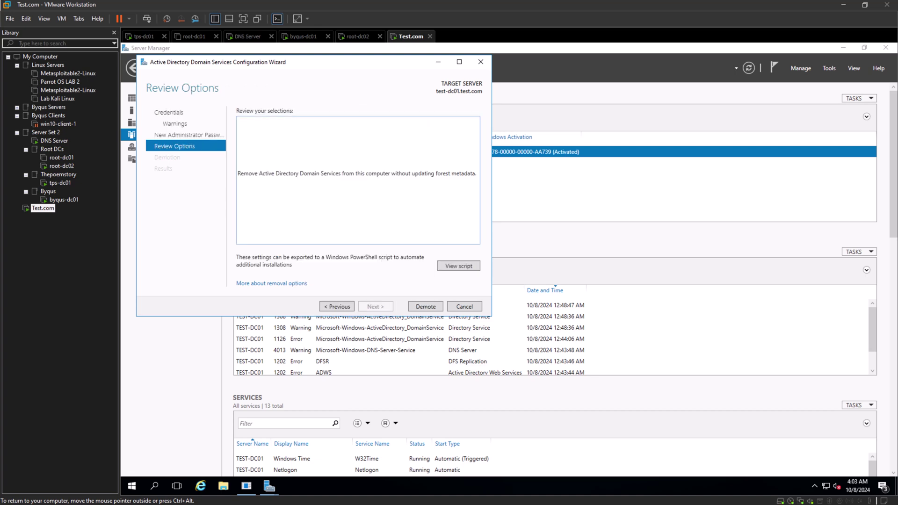
Run test-dc01's forced demotion, then check root-dc02's Domains and Trusts console.
{"action": "key", "text": "Return"}
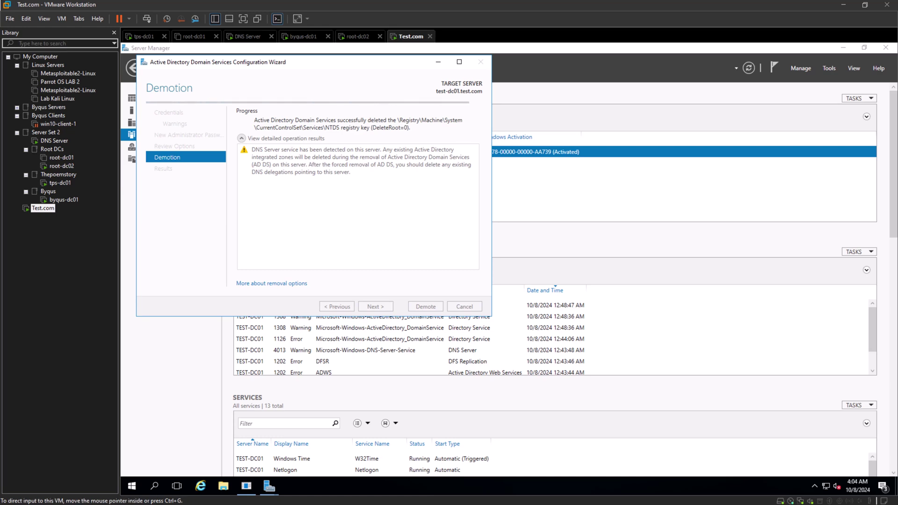
{"action": "left_click", "coordinate": [61, 166]}
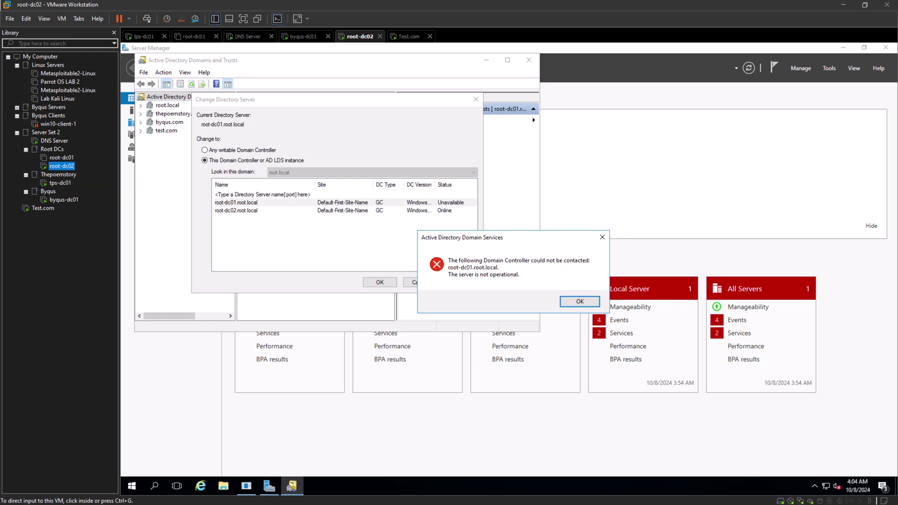
Dismiss root-dc02's unreachable root-dc01 error and server chooser, check root-dc01, then return to Test.com.
{"action": "left_click", "coordinate": [580, 301]}
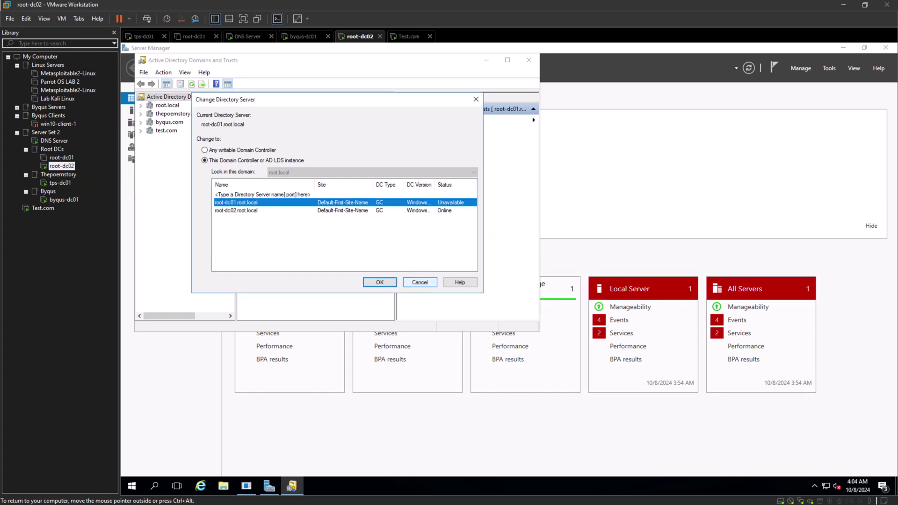
{"action": "key", "text": "Escape"}
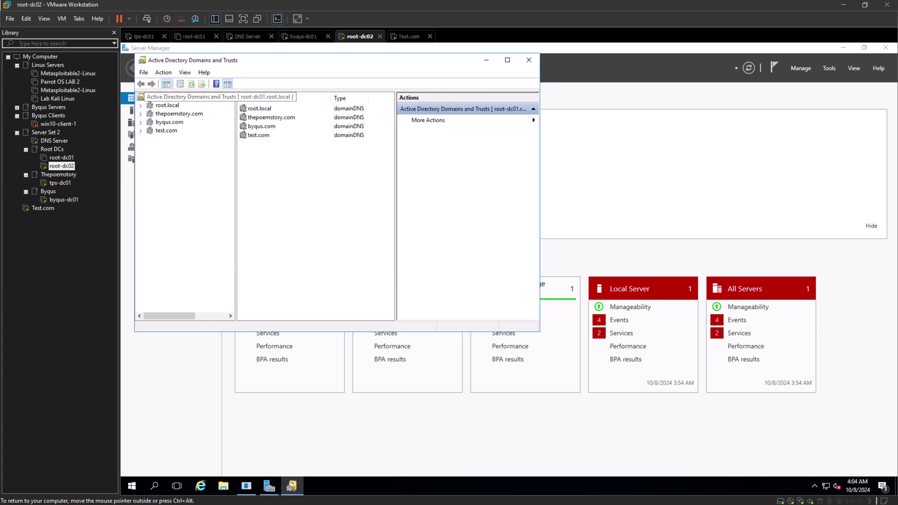
{"action": "right_click", "coordinate": [170, 97]}
{"action": "left_click", "coordinate": [197, 124]}
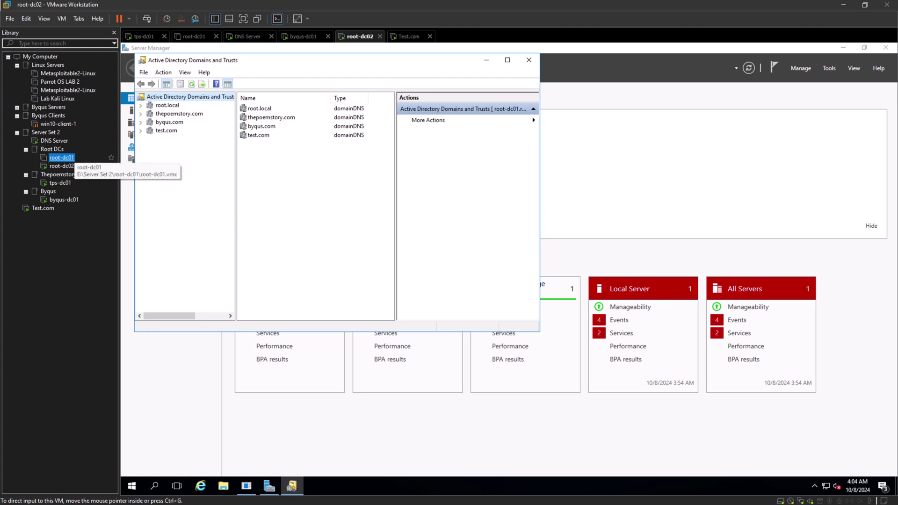
{"action": "left_click", "coordinate": [62, 157]}
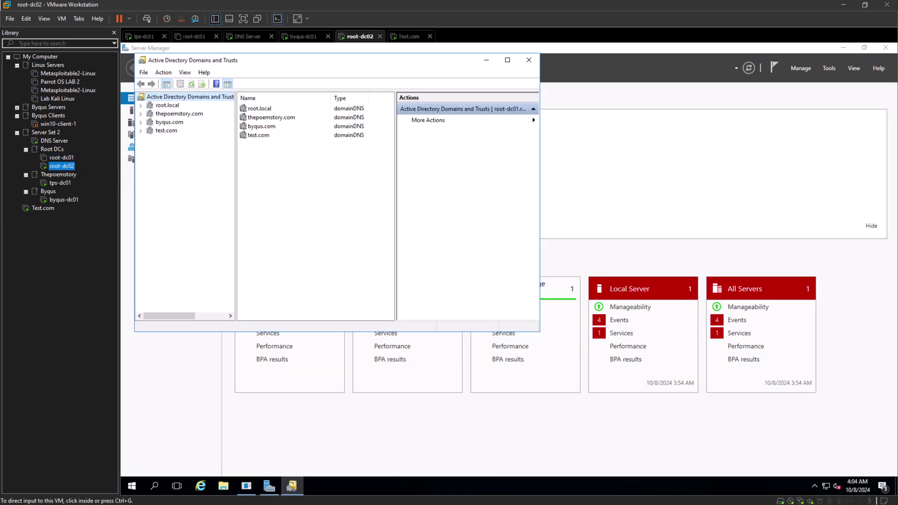
{"action": "left_click", "coordinate": [43, 209]}
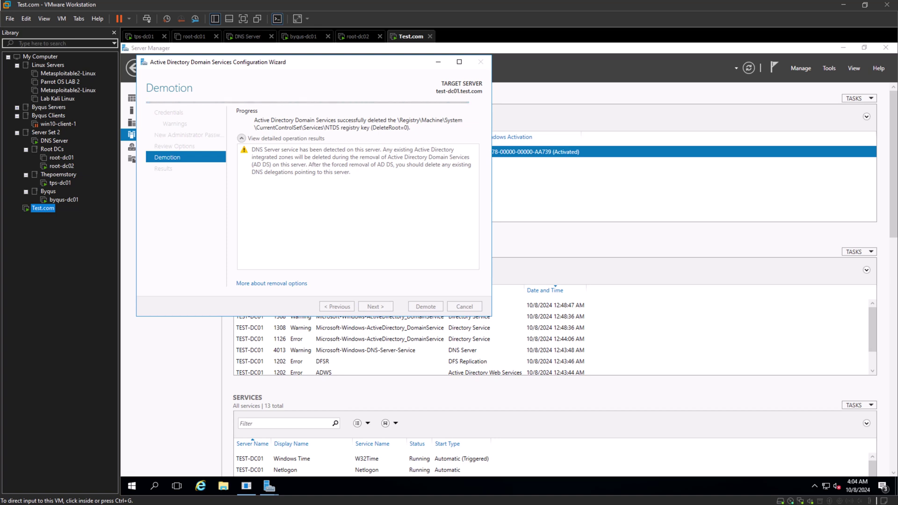
Switch to tps-dc01 and sign in with the administrator password.
{"action": "left_click", "coordinate": [60, 183]}
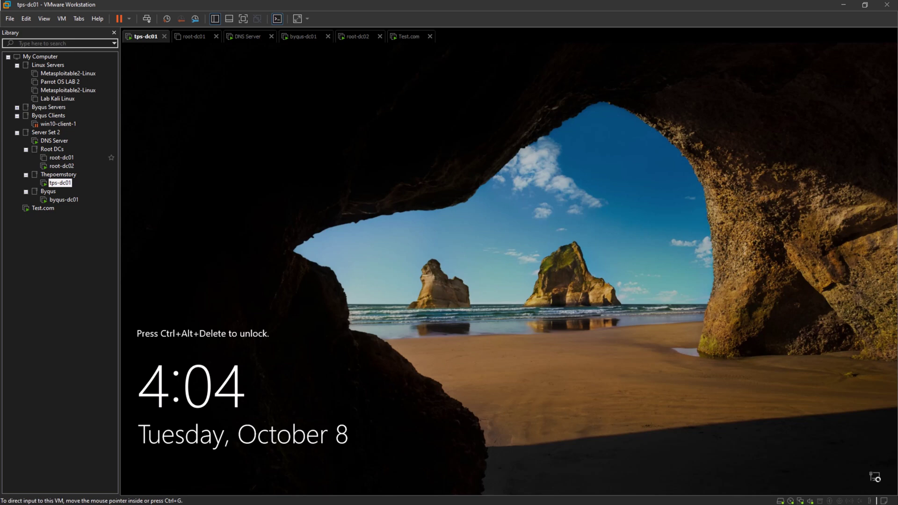
{"action": "left_click", "coordinate": [147, 19]}
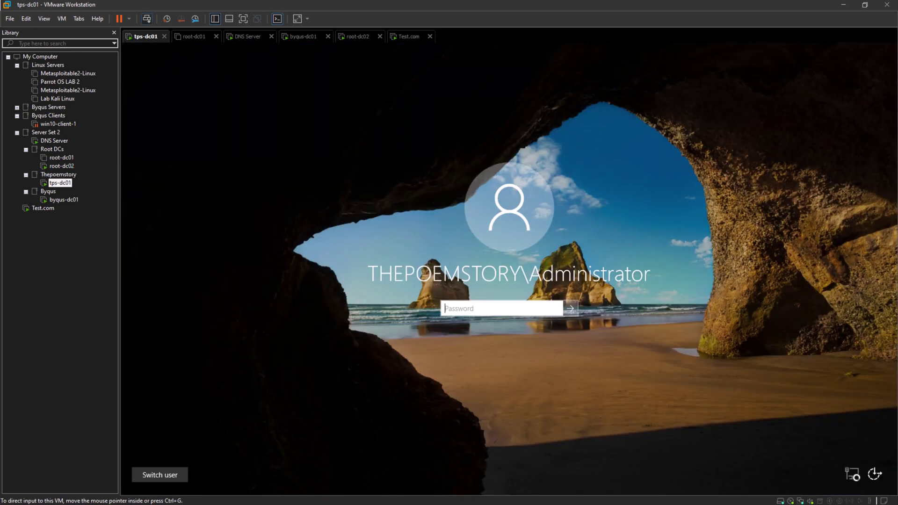
{"action": "type", "text": "••••••"}
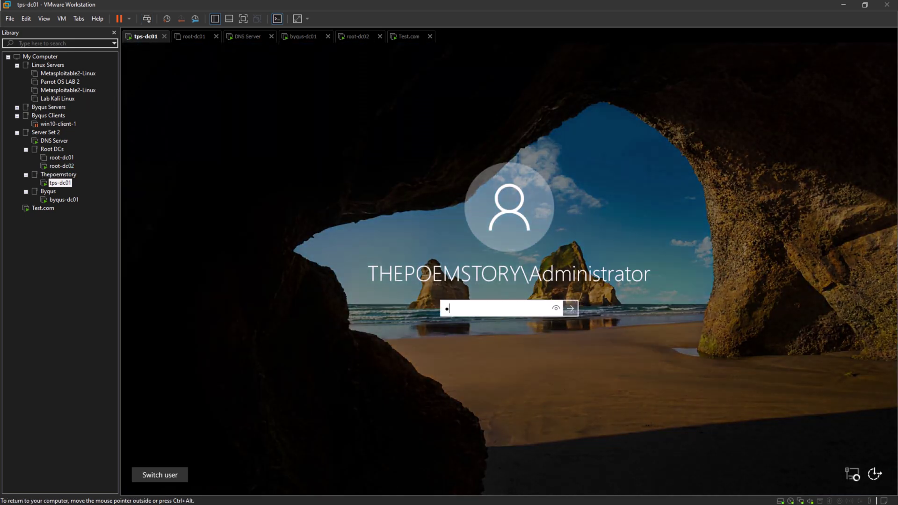
{"action": "type", "text": "•••••••"}
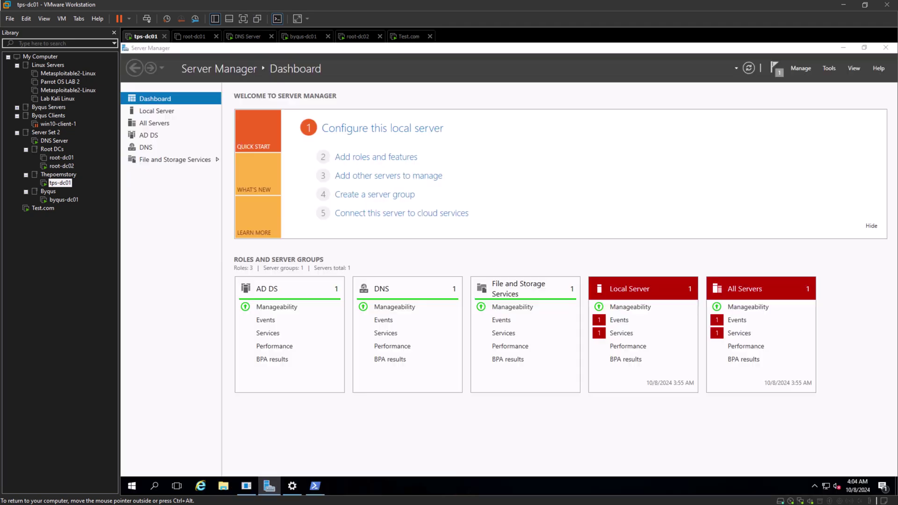
{"action": "key", "text": "ctrl+alt"}
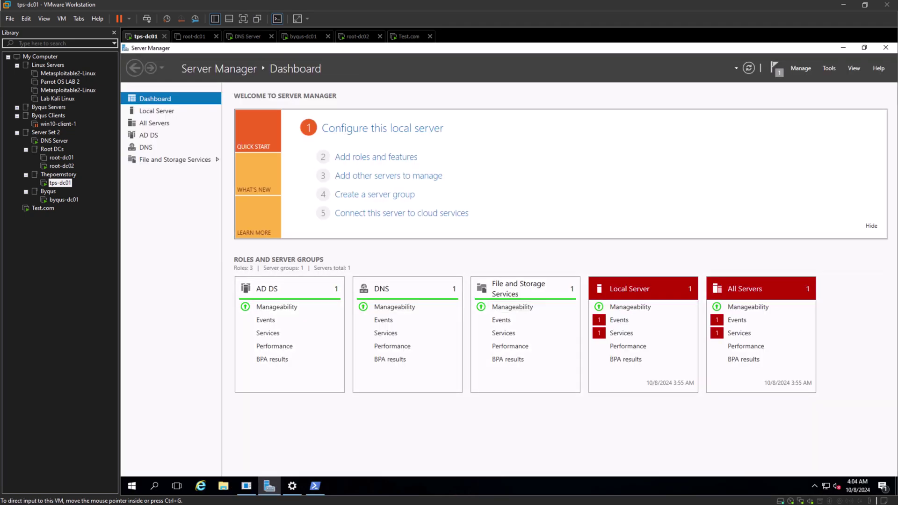
Rerun netdom query fsmo and highlight the schema and domain naming master lines, then open root-dc01.
{"action": "left_click", "coordinate": [315, 487]}
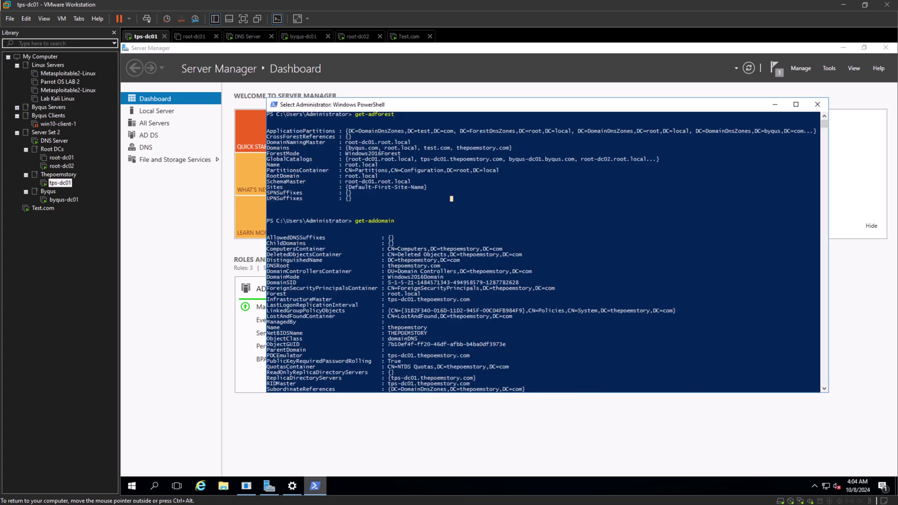
{"action": "scroll", "coordinate": [543, 253], "scroll_direction": "down", "scroll_amount": 10}
{"action": "scroll", "coordinate": [543, 253], "scroll_direction": "down", "scroll_amount": 1}
{"action": "type", "text": "clear"}
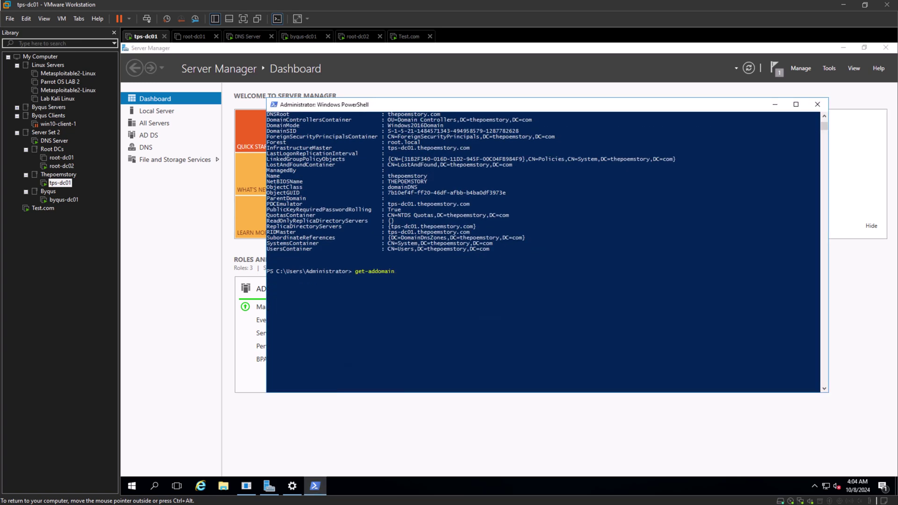
{"action": "key", "text": "Escape"}
{"action": "type", "text": "RID pool manager            tps-dc01.thepoemstory.com"}
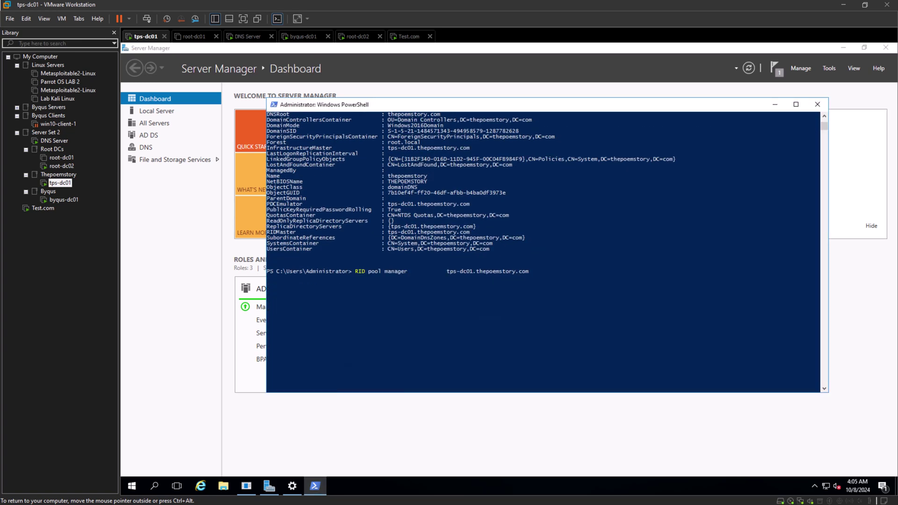
{"action": "key", "text": "Up"}
{"action": "key", "text": "Up"}
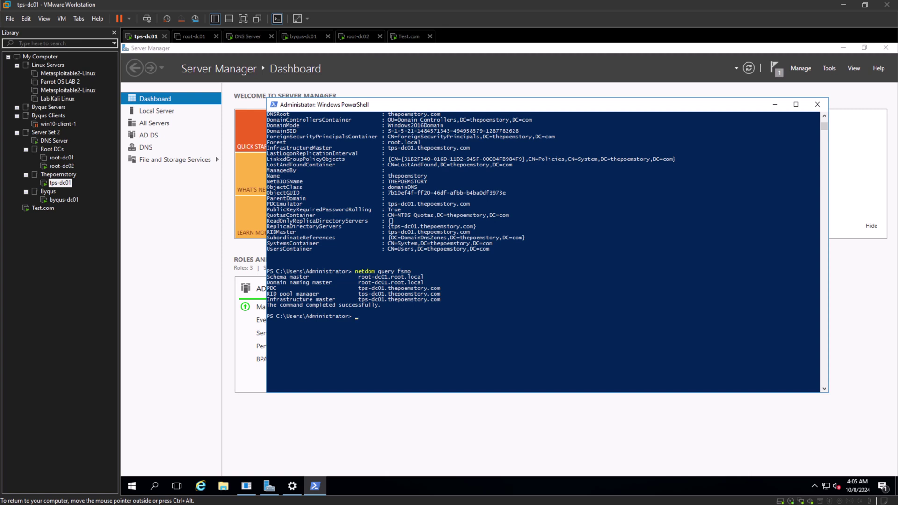
{"action": "left_click_drag", "start_coordinate": [428, 283], "coordinate": [267, 277]}
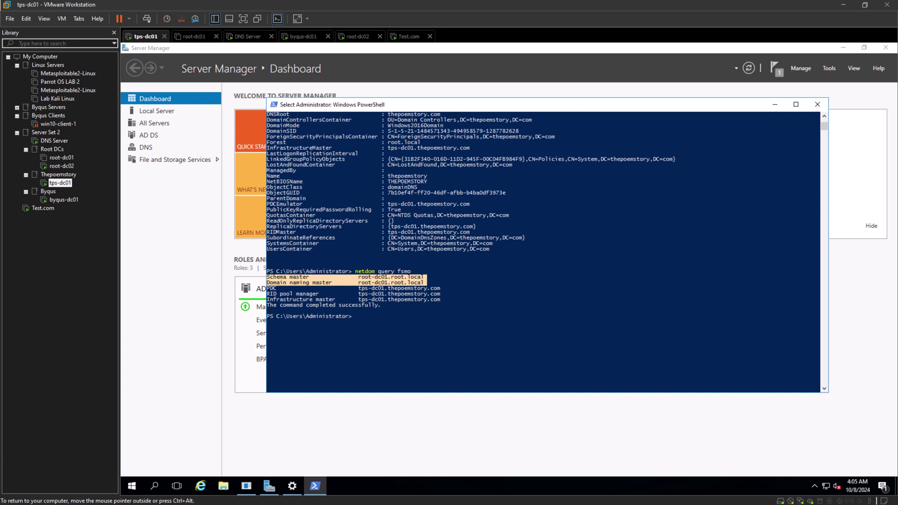
{"action": "left_click", "coordinate": [375, 283]}
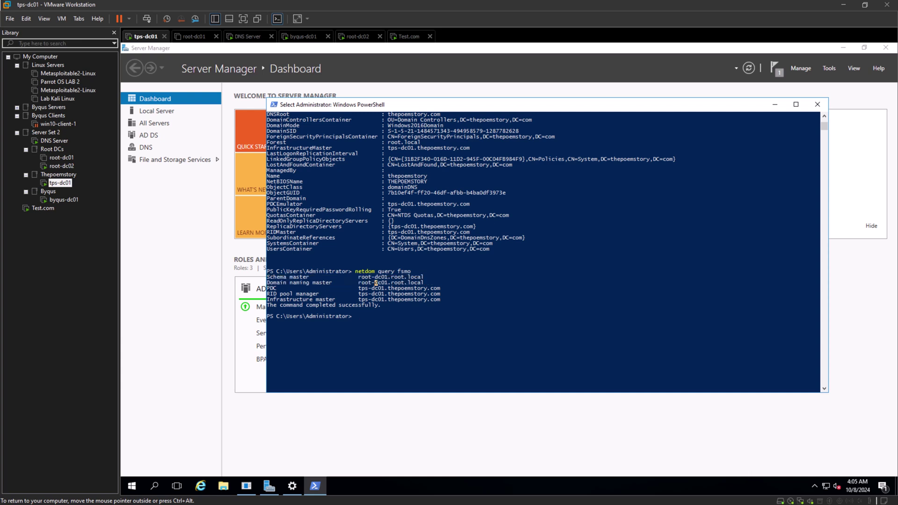
{"action": "left_click", "coordinate": [62, 159]}
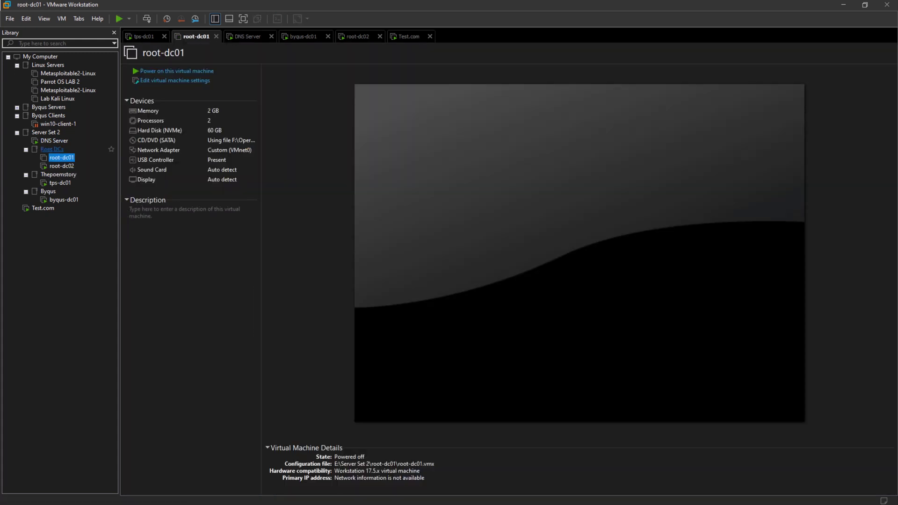
Switch to byqus-dc01 and sign in with the administrator password.
{"action": "left_click", "coordinate": [64, 200]}
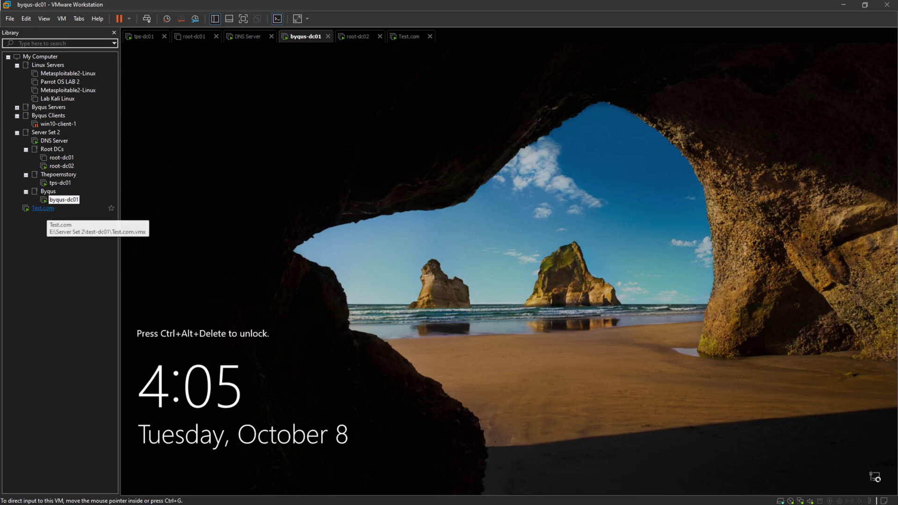
{"action": "left_click", "coordinate": [41, 208]}
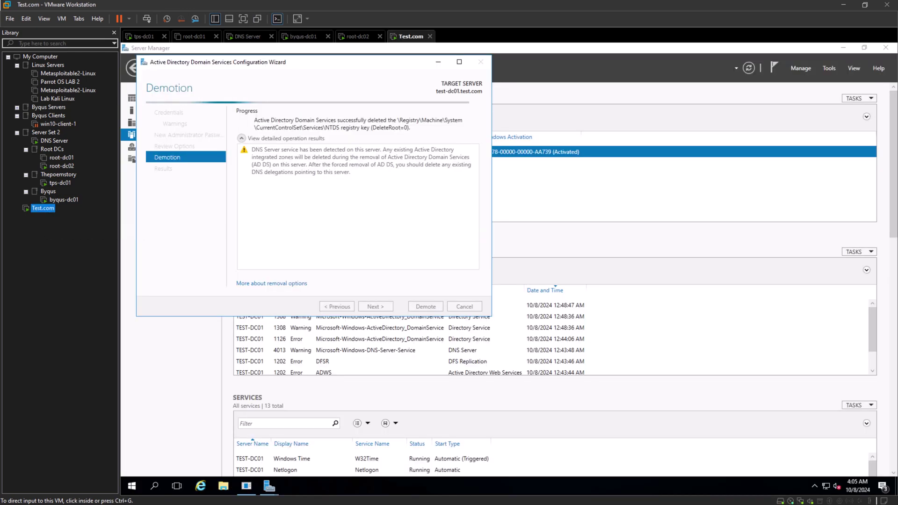
{"action": "left_click", "coordinate": [63, 200]}
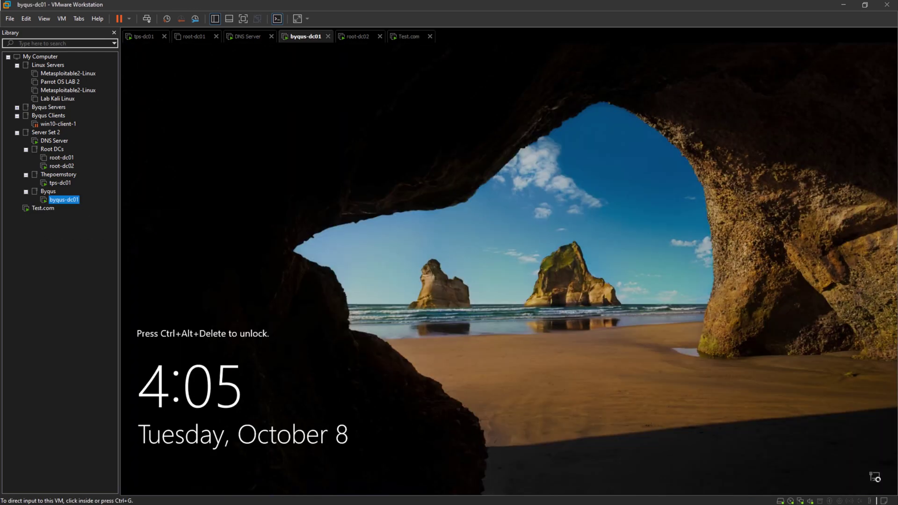
{"action": "left_click", "coordinate": [146, 19]}
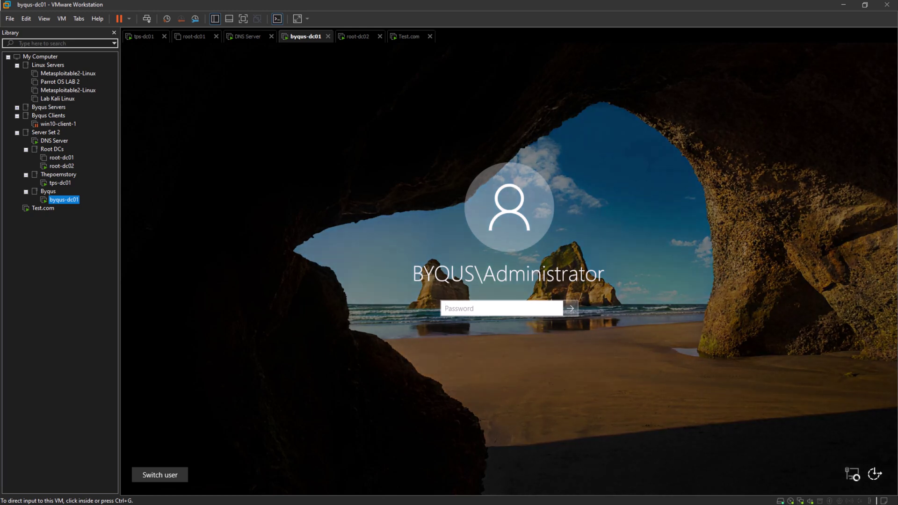
{"action": "type", "text": "••••••••••••"}
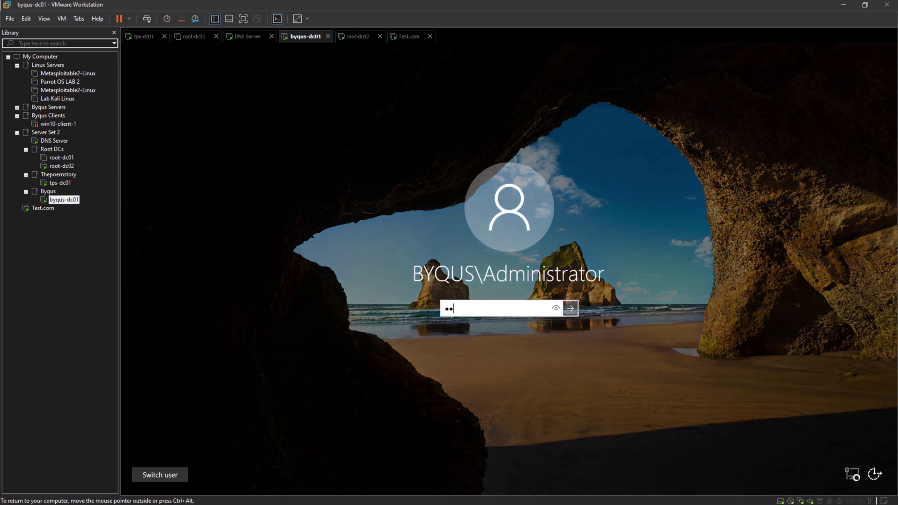
{"action": "type", "text": "••"}
{"action": "key", "text": "Return"}
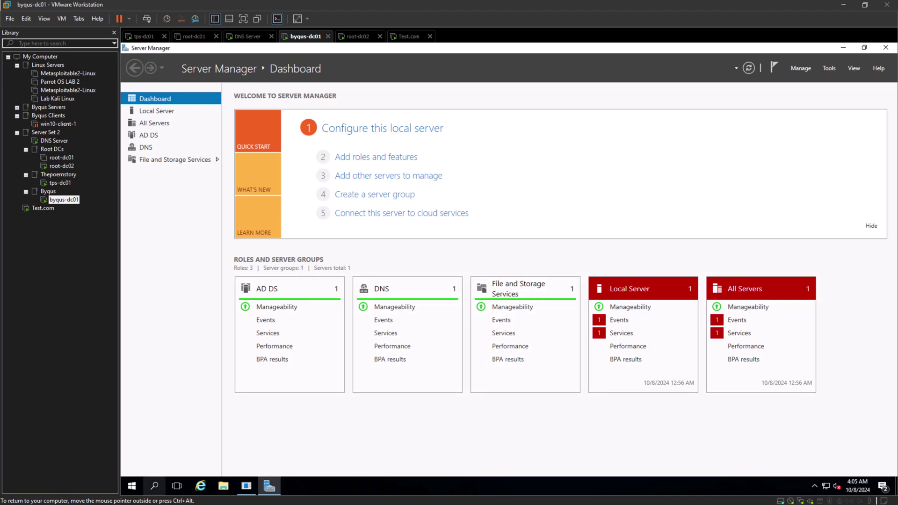
Launch PowerShell ISE from Windows search and show its script pane.
{"action": "key", "text": "super"}
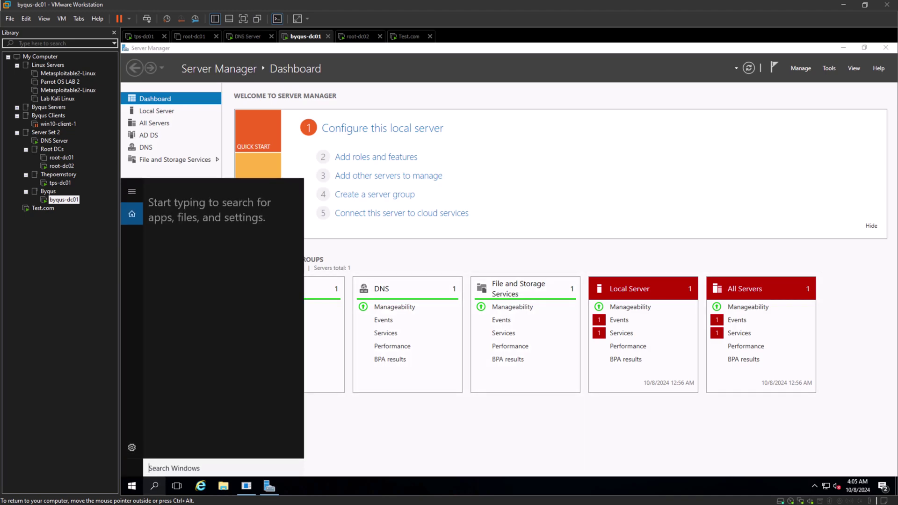
{"action": "type", "text": "powershell"}
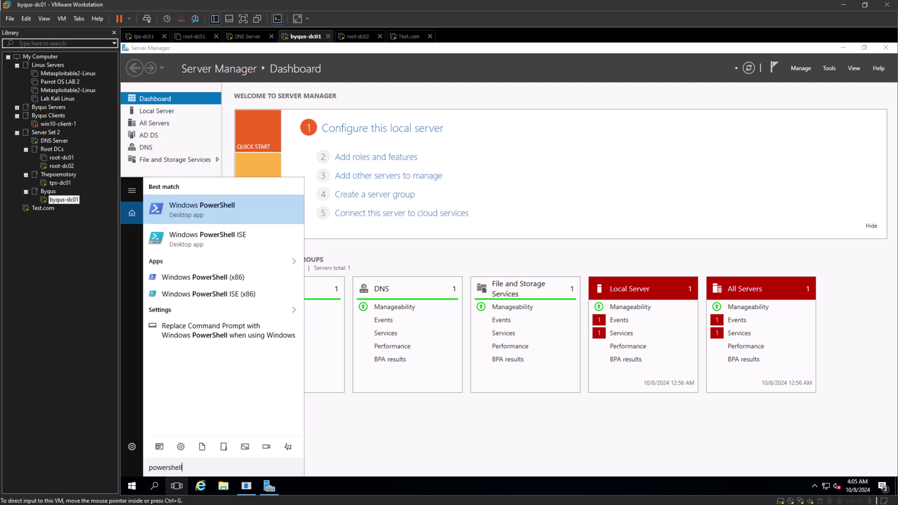
{"action": "key", "text": "Return"}
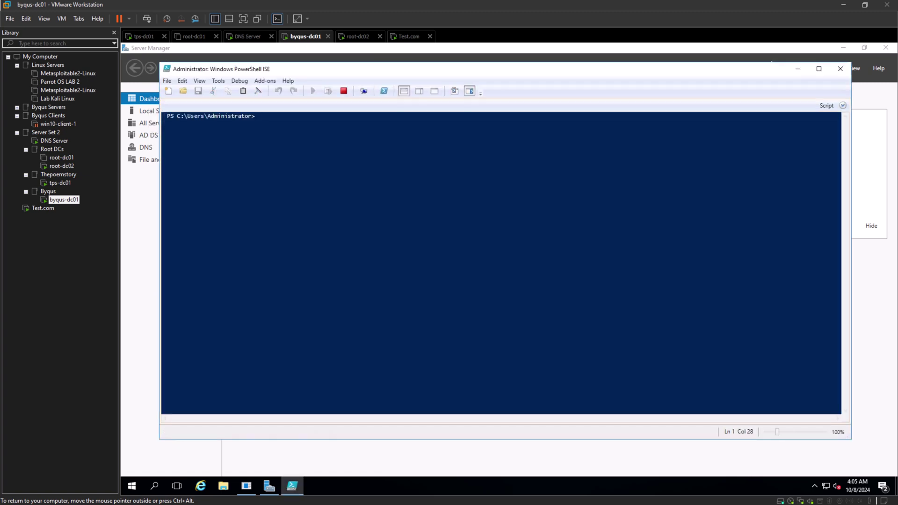
{"action": "left_click", "coordinate": [843, 105]}
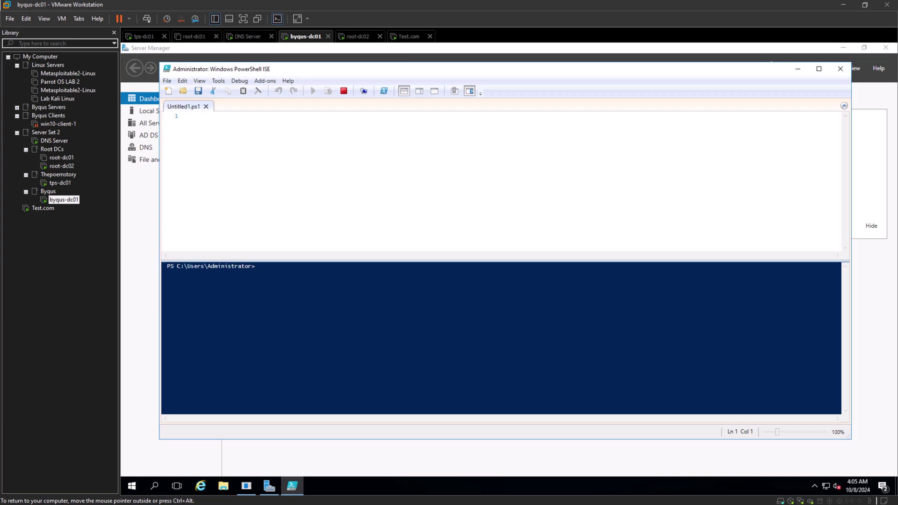
{"action": "left_click", "coordinate": [188, 115]}
Run netdom query fsmo and highlight the schema and domain naming master results, then open root-dc01.
{"action": "type", "text": "netdon"}
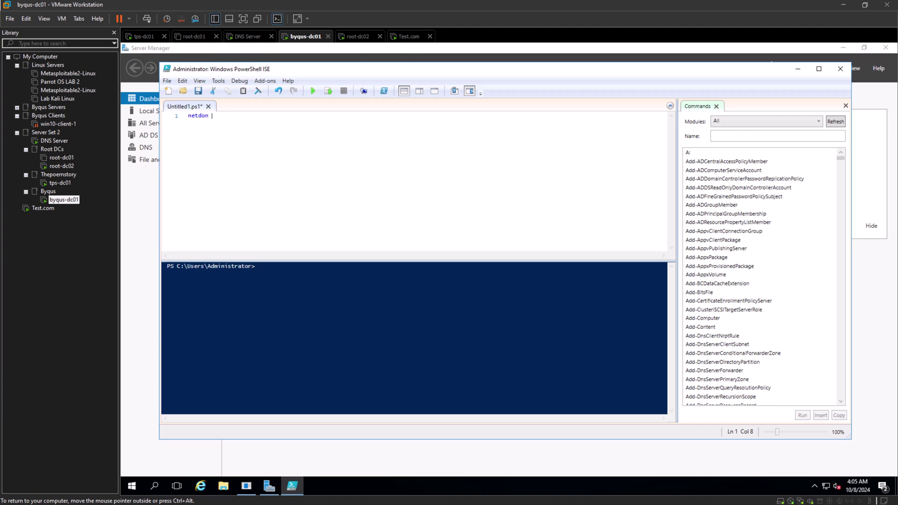
{"action": "key", "text": "BackSpace"}
{"action": "key", "text": "BackSpace"}
{"action": "type", "text": "om query fsmo"}
{"action": "key", "text": "Return"}
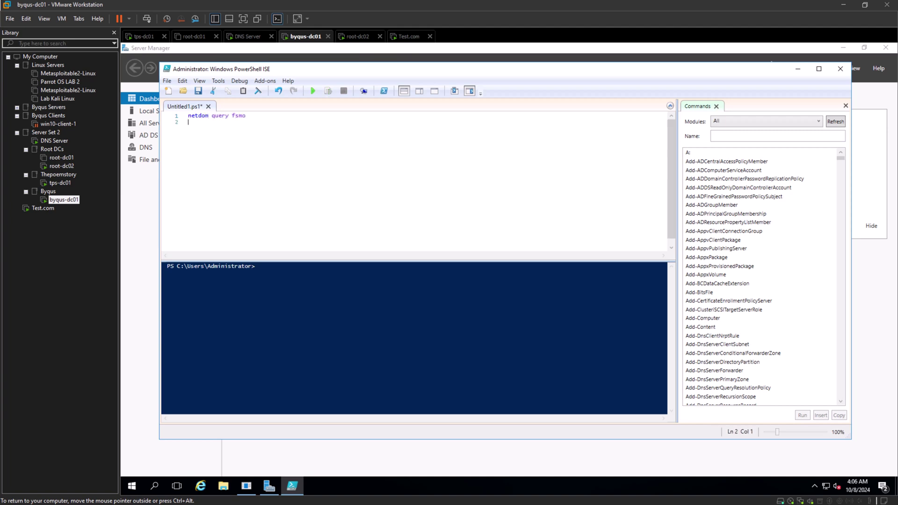
{"action": "key", "text": "shift+Up"}
{"action": "key", "text": "F8"}
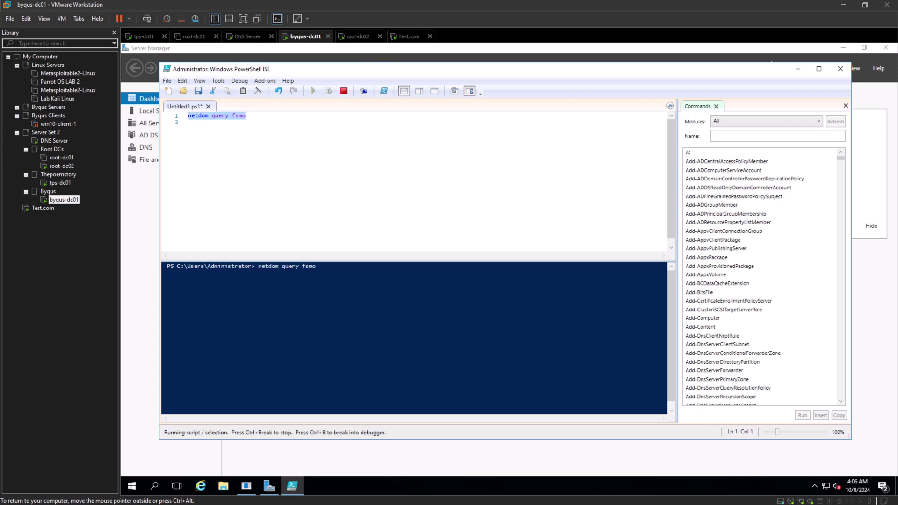
{"action": "key", "text": "ctrl+d"}
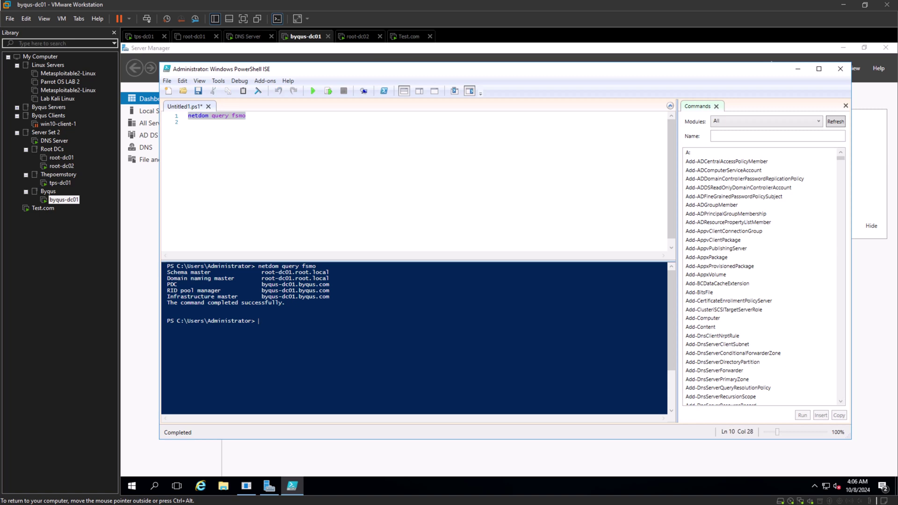
{"action": "left_click_drag", "start_coordinate": [167, 272], "coordinate": [330, 279]}
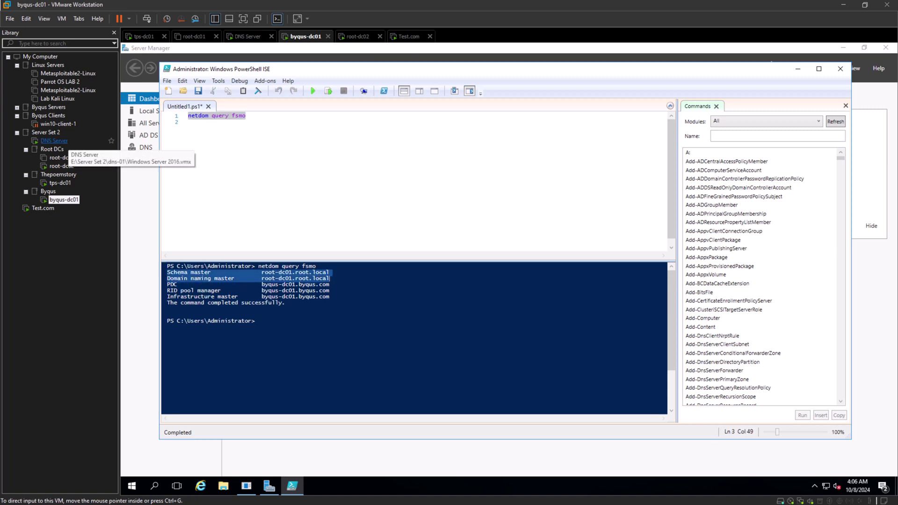
{"action": "left_click", "coordinate": [61, 158]}
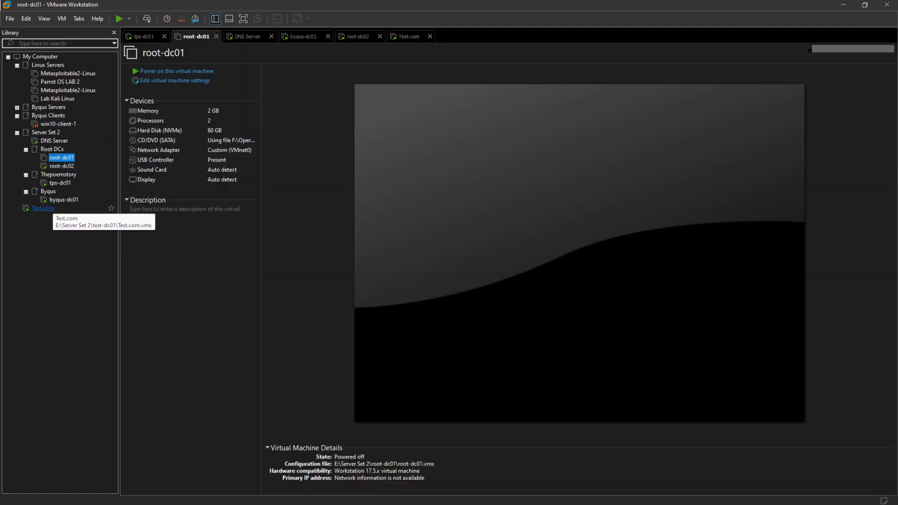
On Test.com, close the 'You're about to be signed out' notice and let it reboot.
{"action": "left_click", "coordinate": [42, 208]}
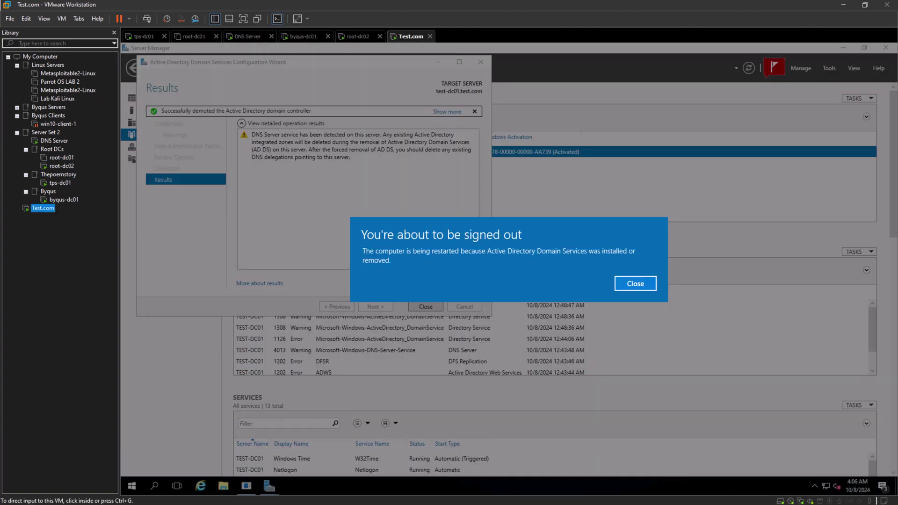
{"action": "left_click", "coordinate": [635, 283]}
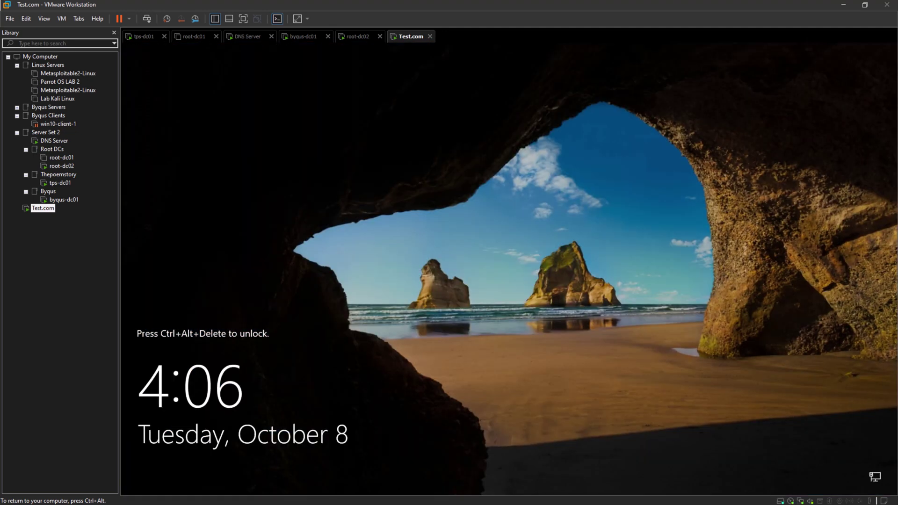
Sign in to Test.com with the Administrator password, glance at root-dc01 and byqus-dc01, then return.
{"action": "left_click", "coordinate": [146, 19]}
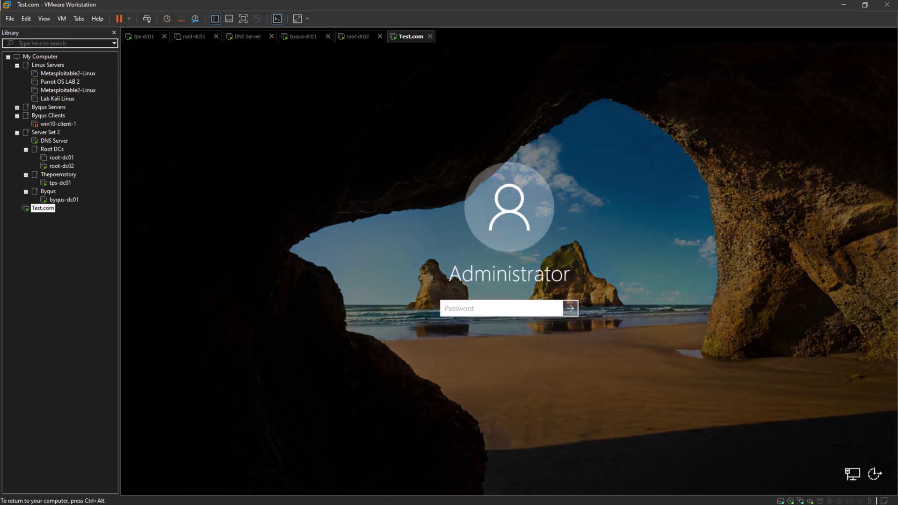
{"action": "type", "text": "P@ssw0rd12345"}
{"action": "key", "text": "Return"}
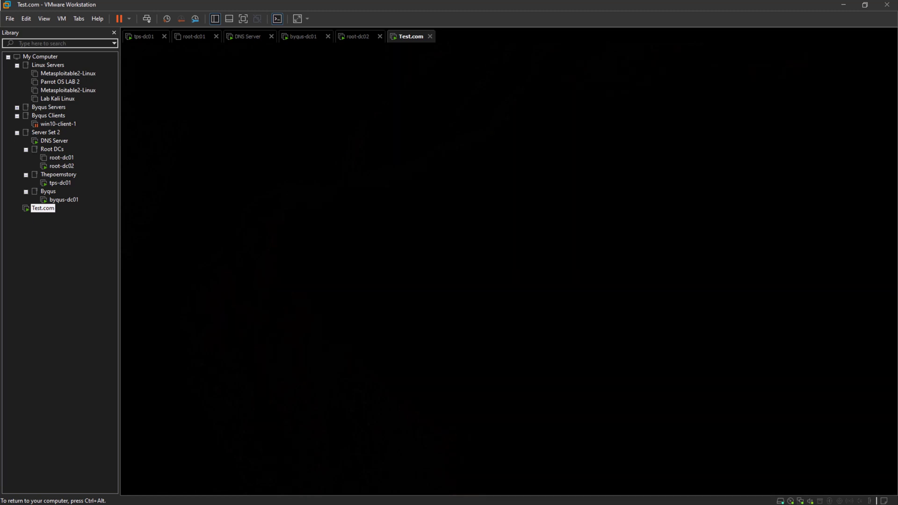
{"action": "left_click", "coordinate": [62, 157]}
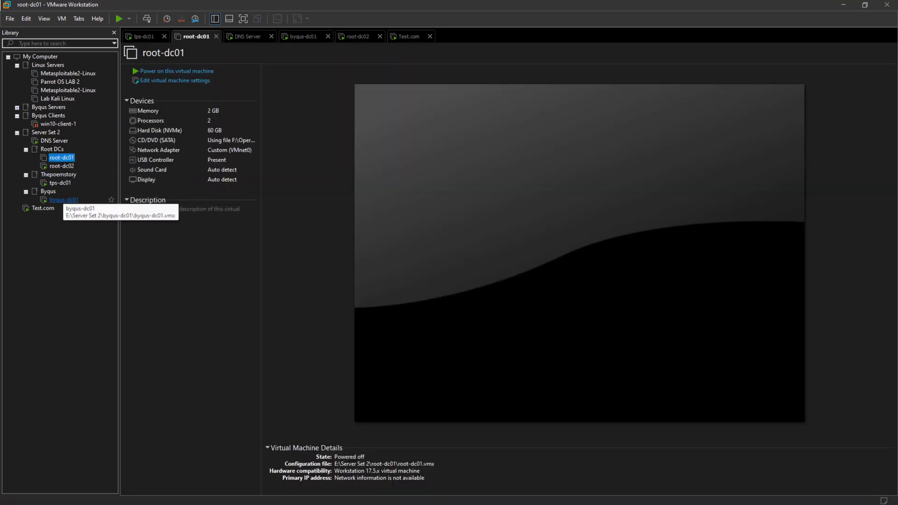
{"action": "left_click", "coordinate": [63, 200]}
{"action": "left_click", "coordinate": [43, 208]}
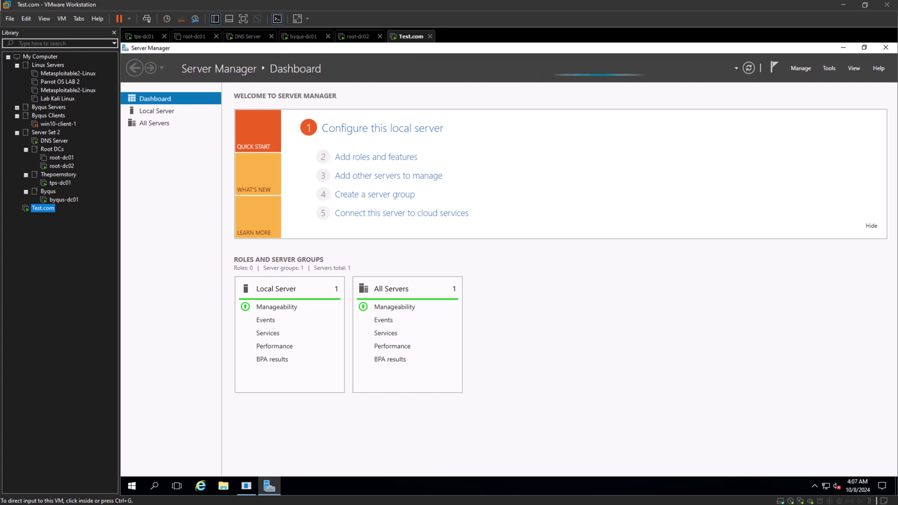
Start the domain controller promotion from notifications, then cancel that wizard.
{"action": "left_click", "coordinate": [775, 68]}
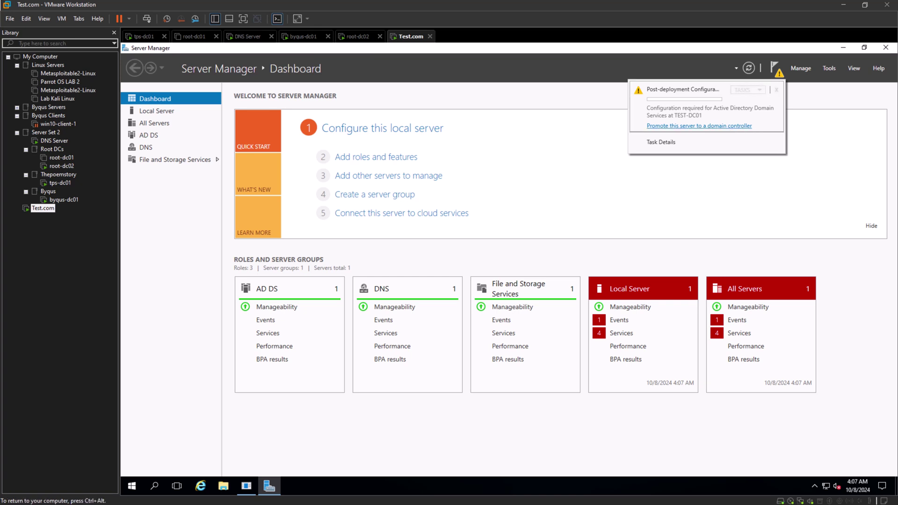
{"action": "left_click", "coordinate": [661, 142]}
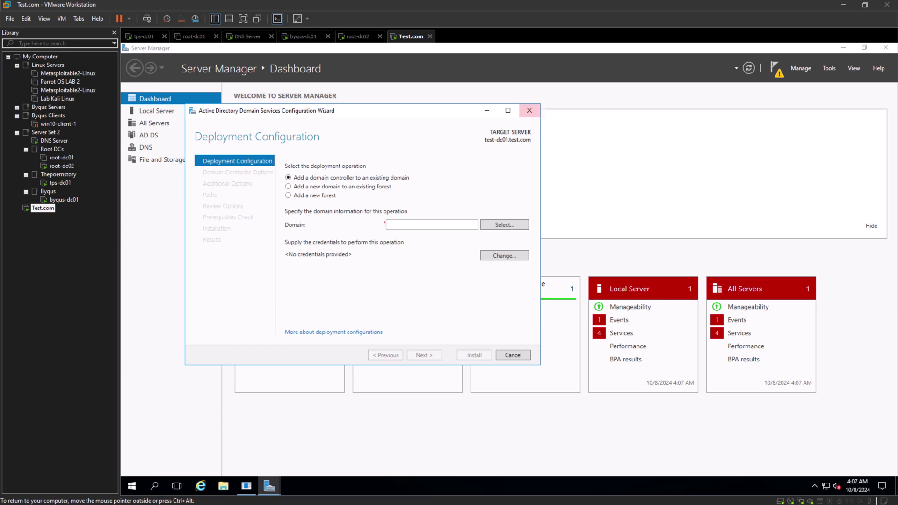
{"action": "left_click", "coordinate": [529, 111]}
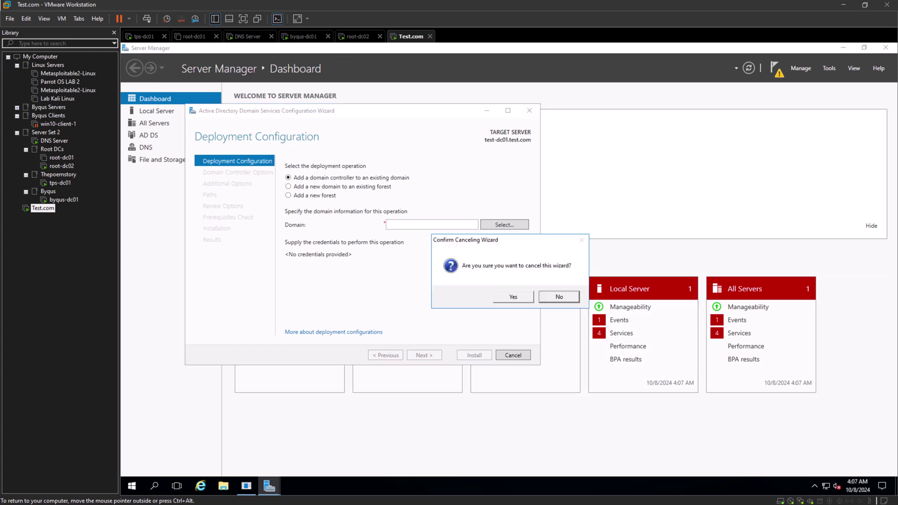
{"action": "left_click", "coordinate": [514, 296]}
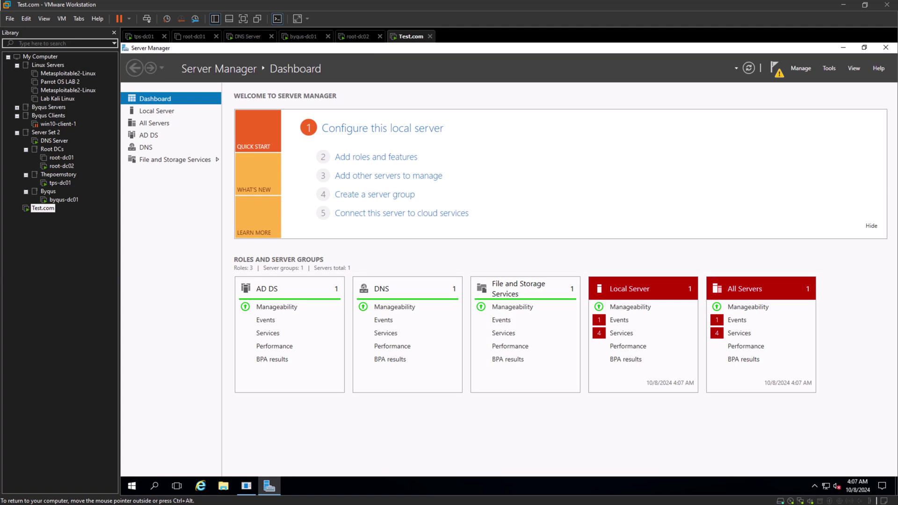
Begin removing the AD DS role in Remove Roles and Features, abandon it, and reopen notifications.
{"action": "left_click", "coordinate": [829, 68]}
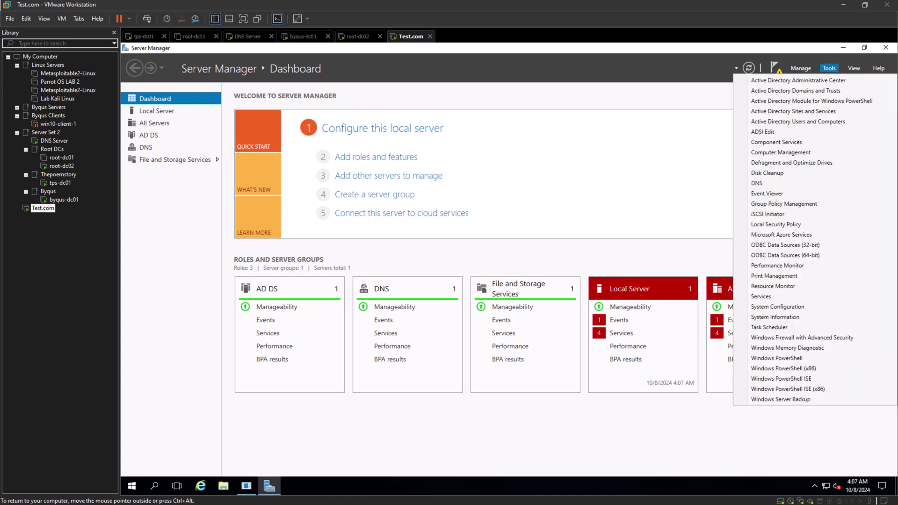
{"action": "left_click", "coordinate": [801, 67]}
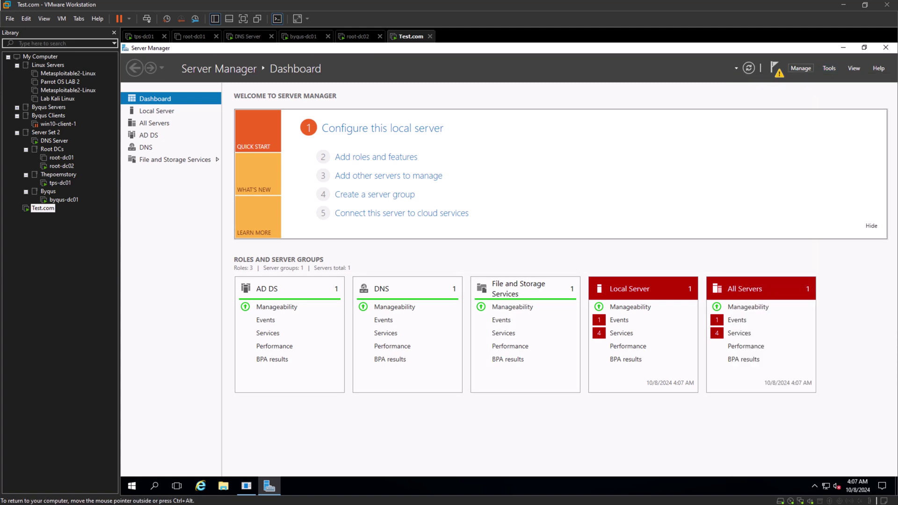
{"action": "left_click", "coordinate": [801, 68]}
{"action": "left_click", "coordinate": [838, 90]}
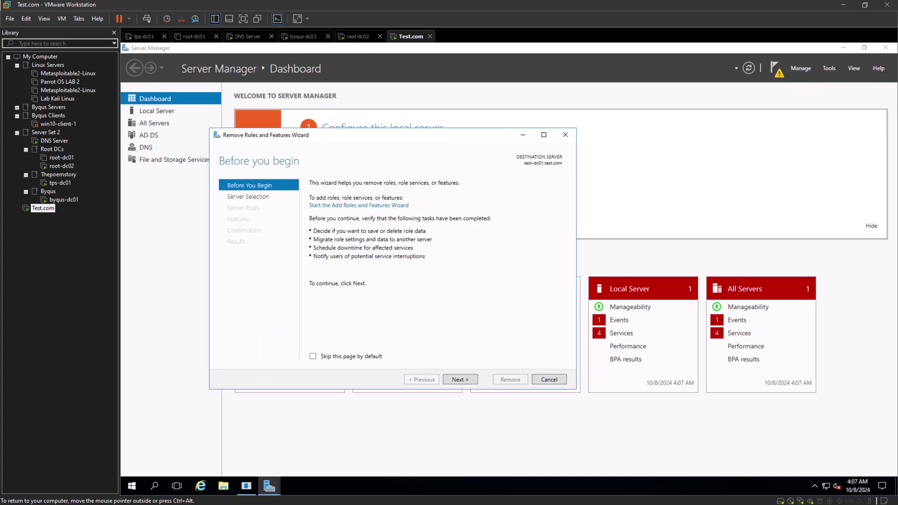
{"action": "left_click", "coordinate": [461, 380]}
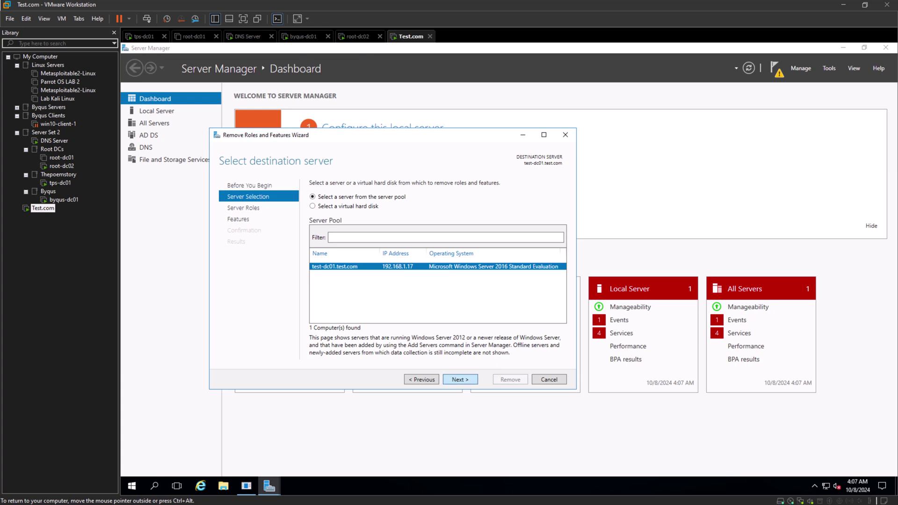
{"action": "left_click", "coordinate": [461, 379]}
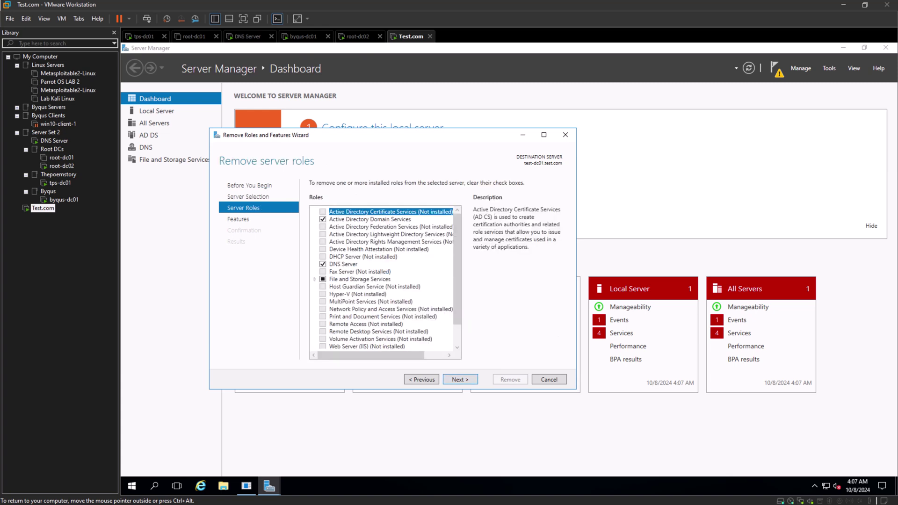
{"action": "left_click", "coordinate": [323, 219]}
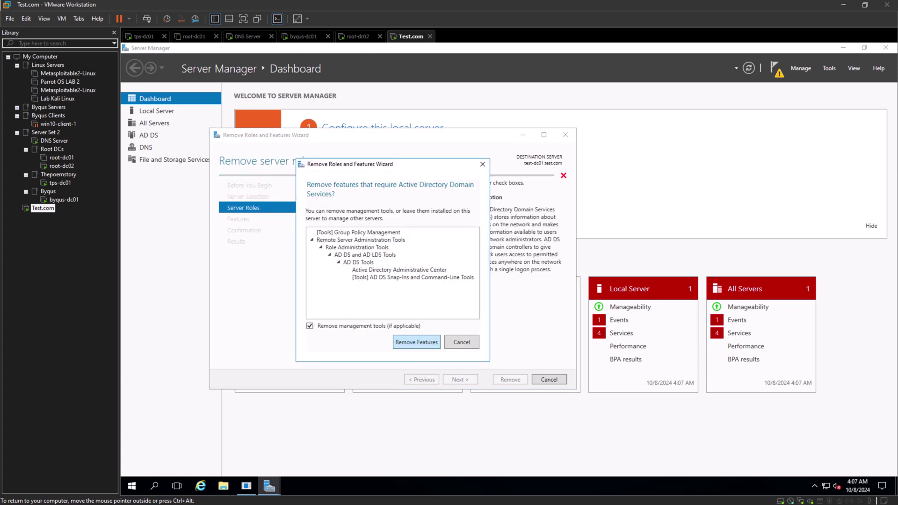
{"action": "left_click", "coordinate": [415, 342]}
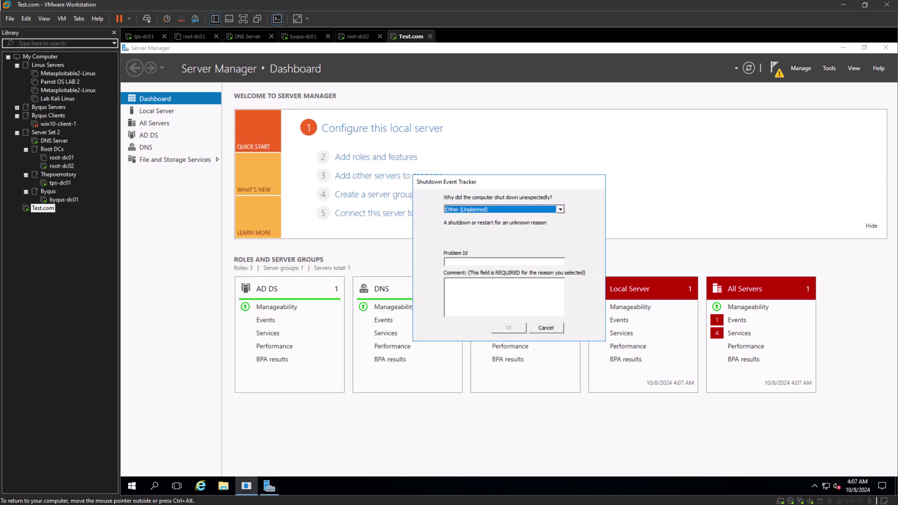
{"action": "left_click", "coordinate": [546, 328]}
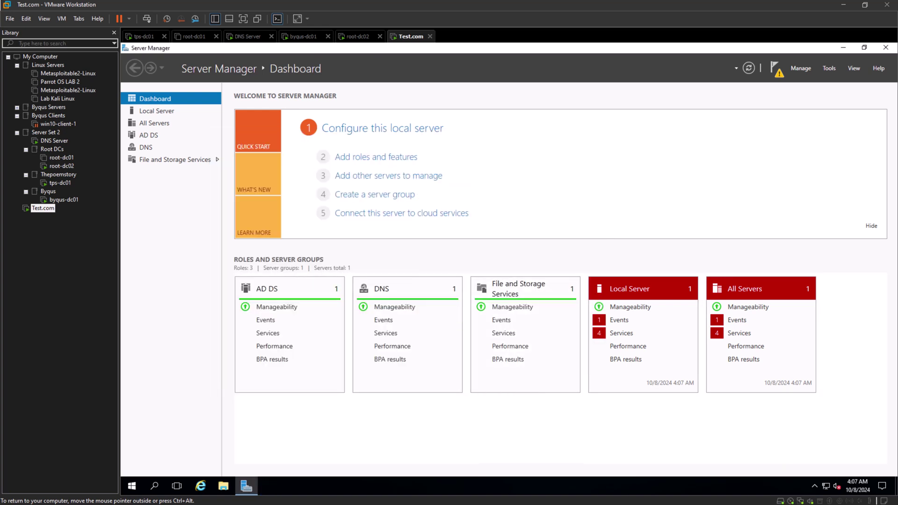
{"action": "left_click", "coordinate": [776, 70]}
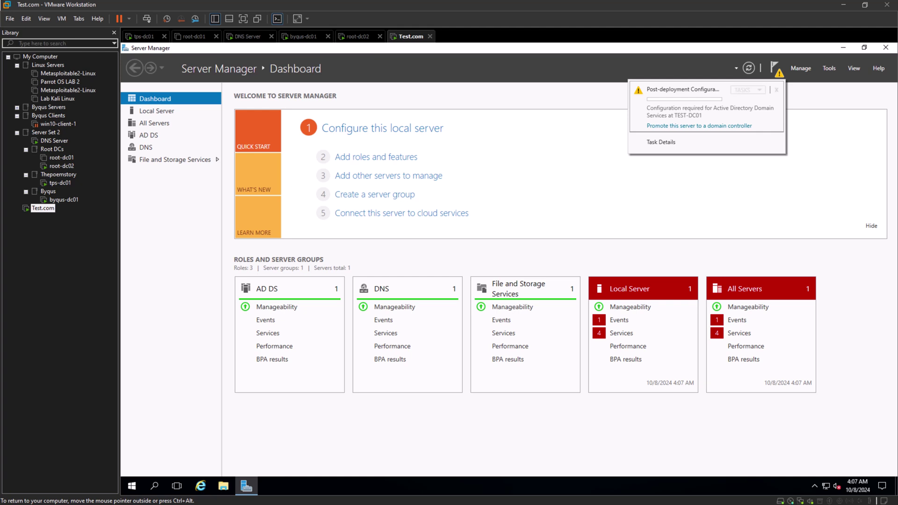
Configure the promotion to add Tree Domain test.com to the existing root.local forest.
{"action": "left_click", "coordinate": [700, 126]}
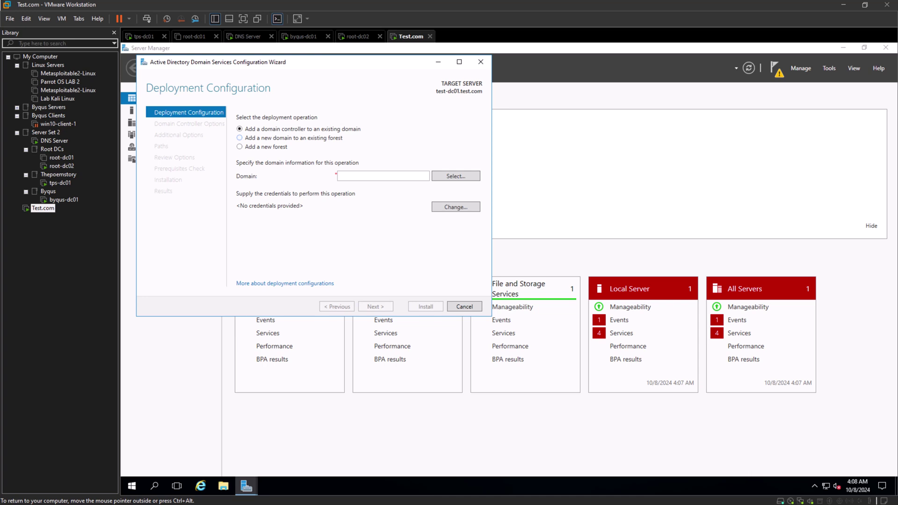
{"action": "left_click", "coordinate": [276, 138]}
{"action": "left_click", "coordinate": [383, 176]}
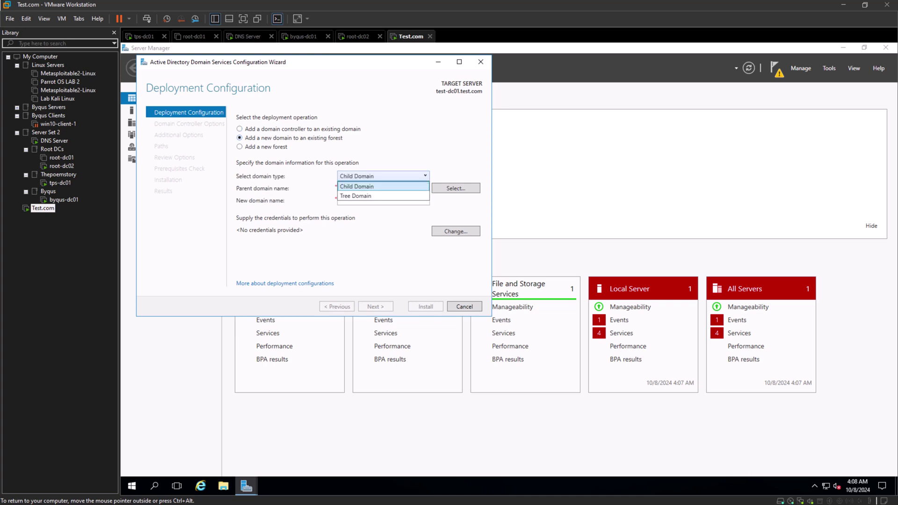
{"action": "left_click", "coordinate": [356, 196]}
{"action": "left_click", "coordinate": [383, 188]}
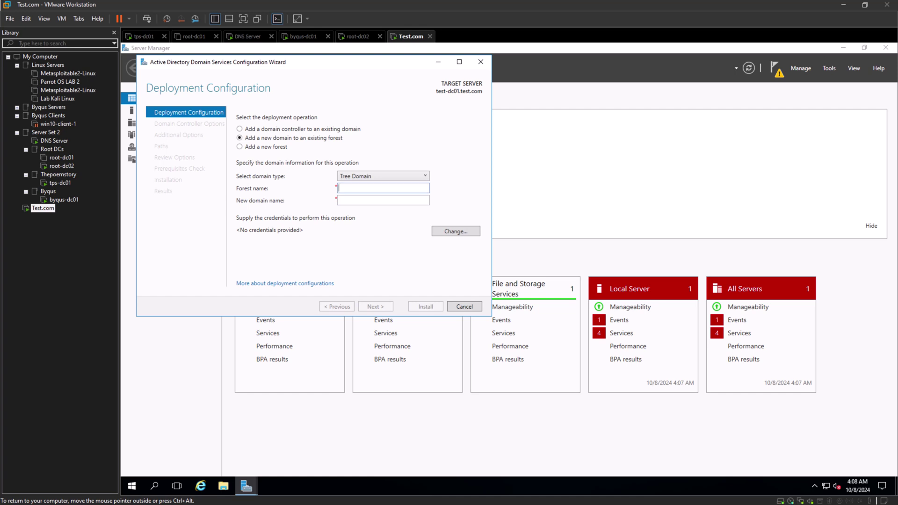
{"action": "type", "text": "root.local"}
{"action": "key", "text": "Tab"}
{"action": "type", "text": "test.com"}
Supply Administrator with its password as deployment credentials and run validation.
{"action": "left_click", "coordinate": [456, 231]}
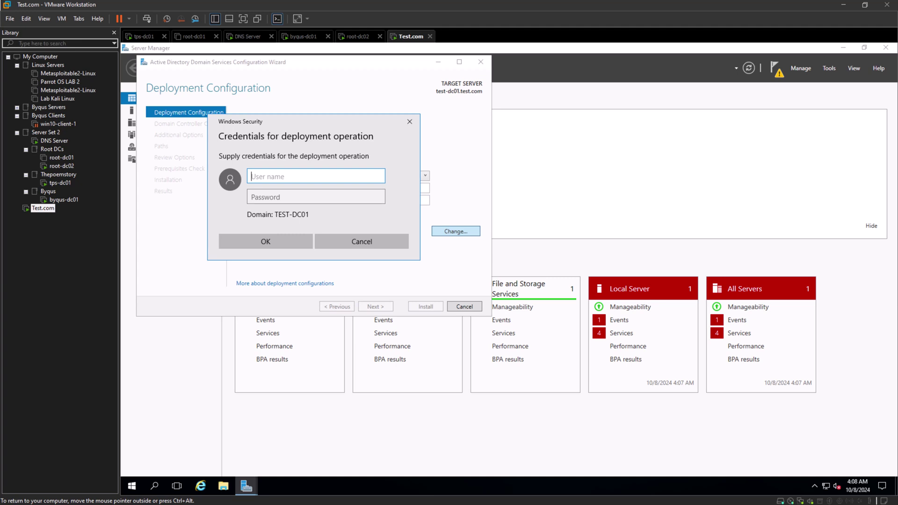
{"action": "type", "text": "Administrator"}
{"action": "key", "text": "Tab"}
{"action": "type", "text": "************"}
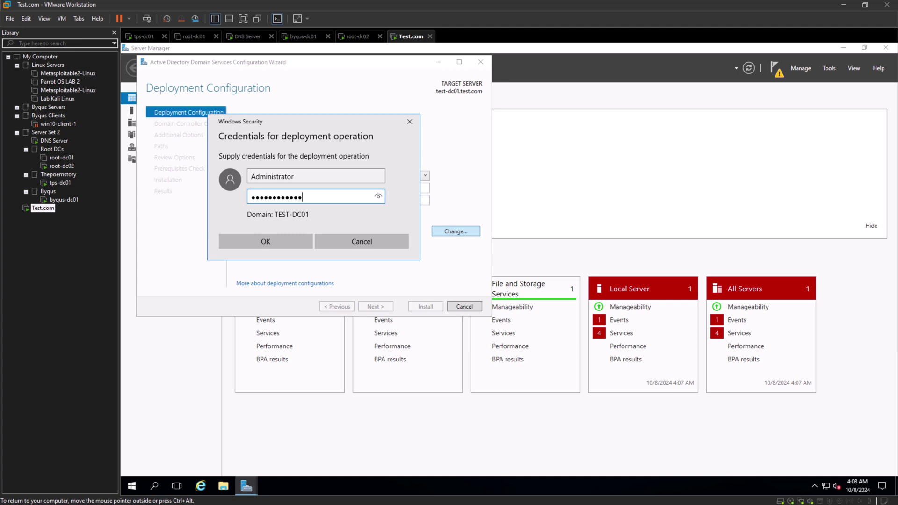
{"action": "key", "text": "ctrl+a"}
{"action": "key", "text": "Right"}
{"action": "key", "text": "ctrl+a"}
{"action": "key", "text": "BackSpace"}
{"action": "type", "text": "*************"}
{"action": "key", "text": "Return"}
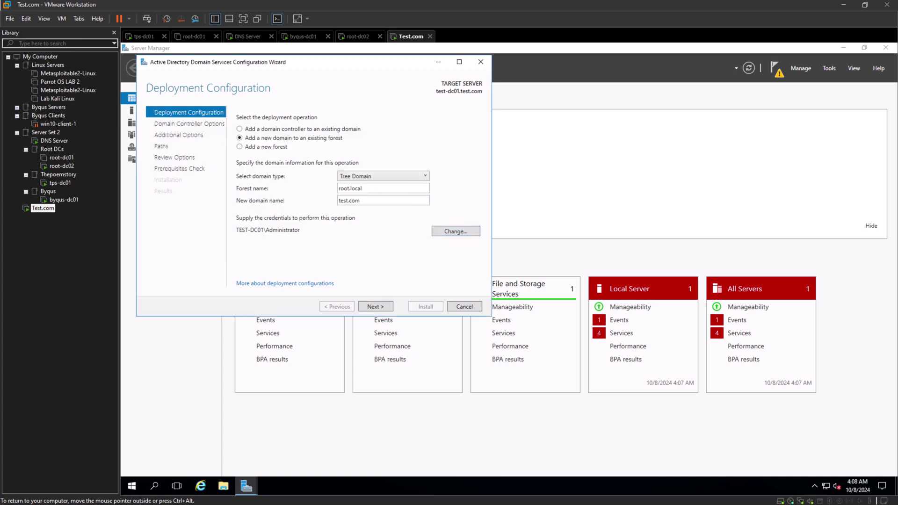
{"action": "key", "text": "Return"}
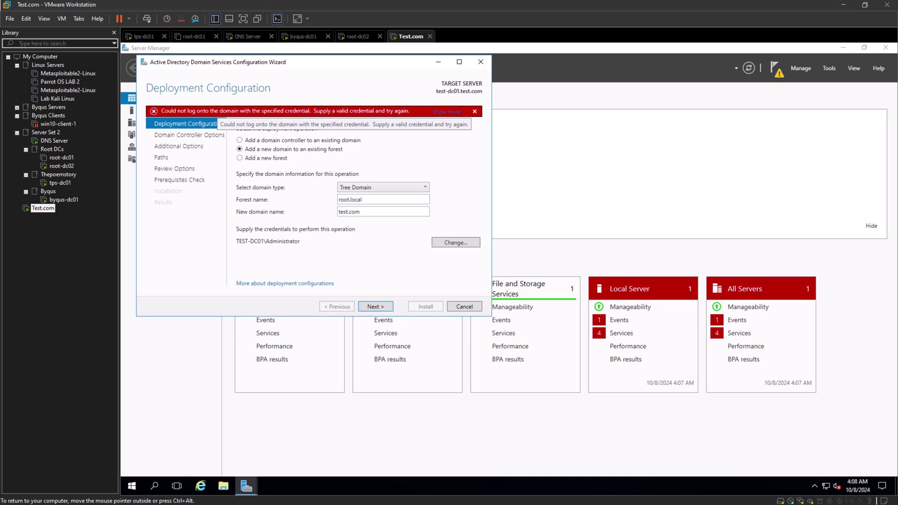
Change the deployment credentials to the root domain admin account and its password, then retry validation.
{"action": "left_click", "coordinate": [456, 242]}
{"action": "type", "text": "root\\"}
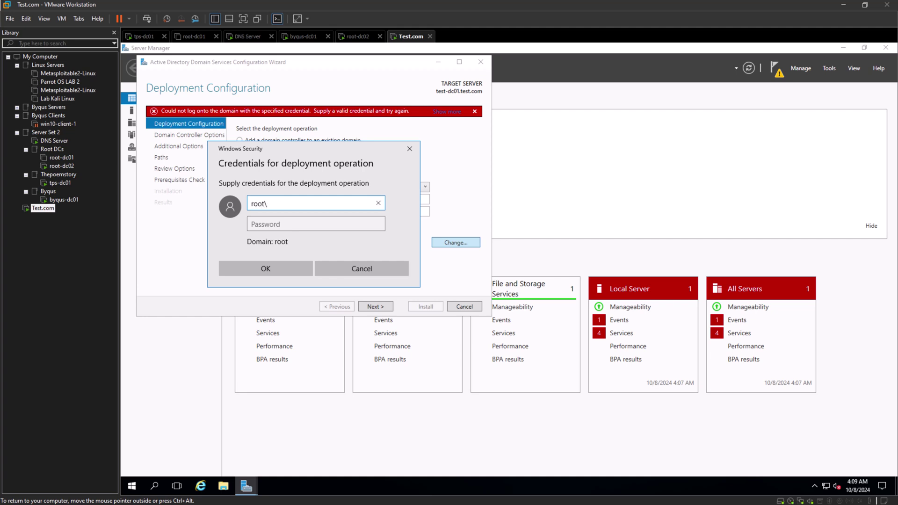
{"action": "type", "text": "rootadmin"}
{"action": "left_click", "coordinate": [316, 224]}
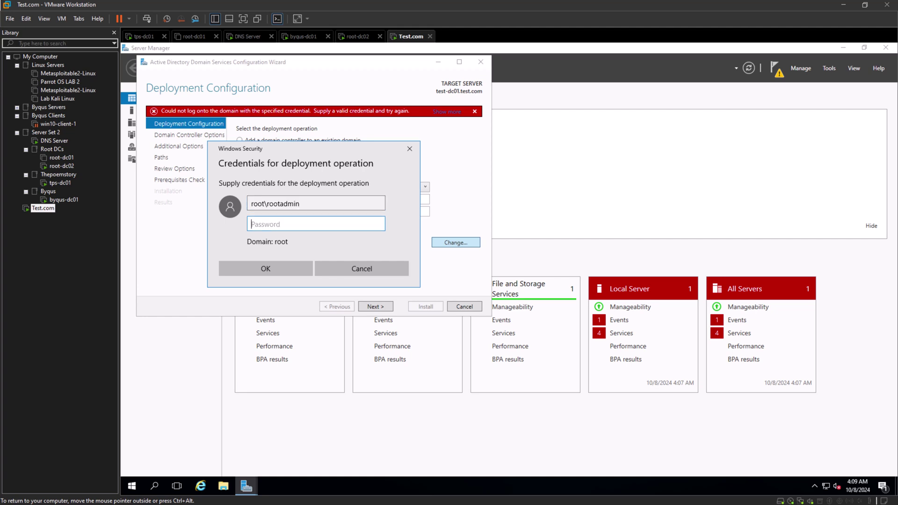
{"action": "type", "text": "•••••••••••••"}
{"action": "key", "text": "Return"}
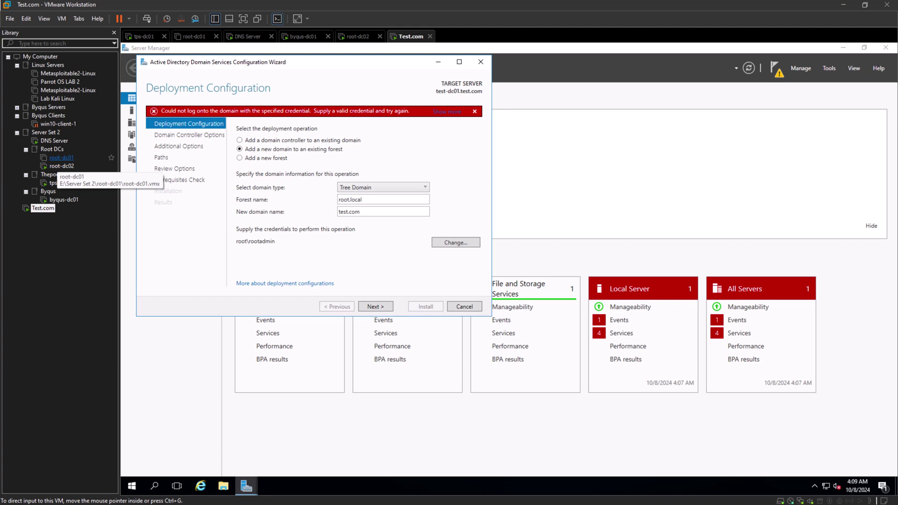
{"action": "left_click", "coordinate": [376, 306]}
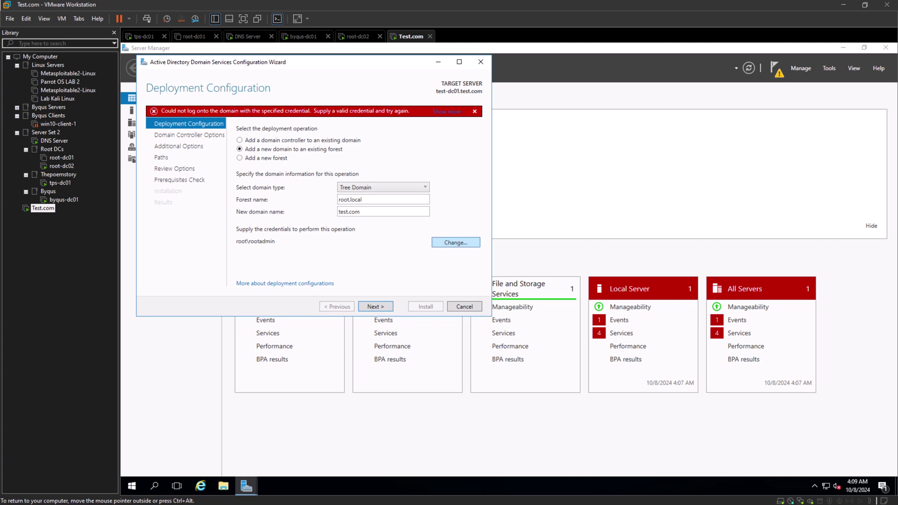
Enter the root.local-qualified admin account and its password as credentials and confirm.
{"action": "left_click", "coordinate": [455, 242]}
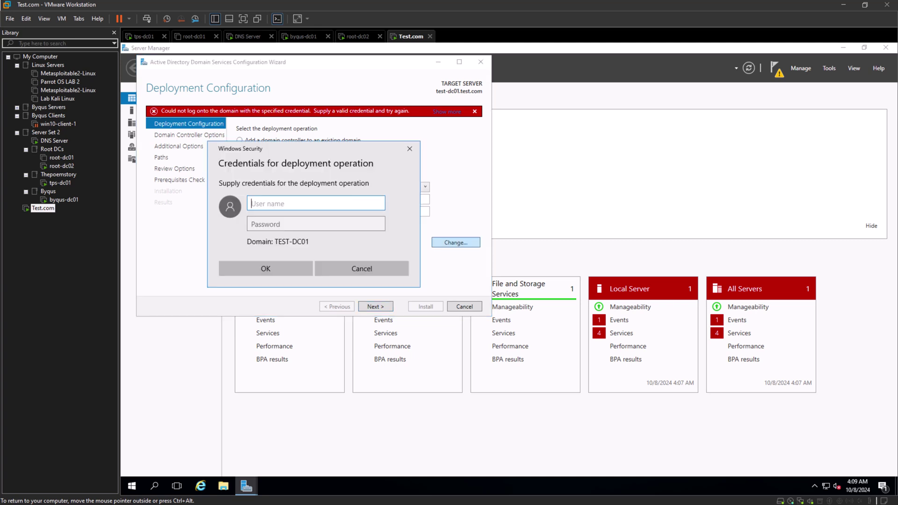
{"action": "type", "text": "root.local\\rootadmin"}
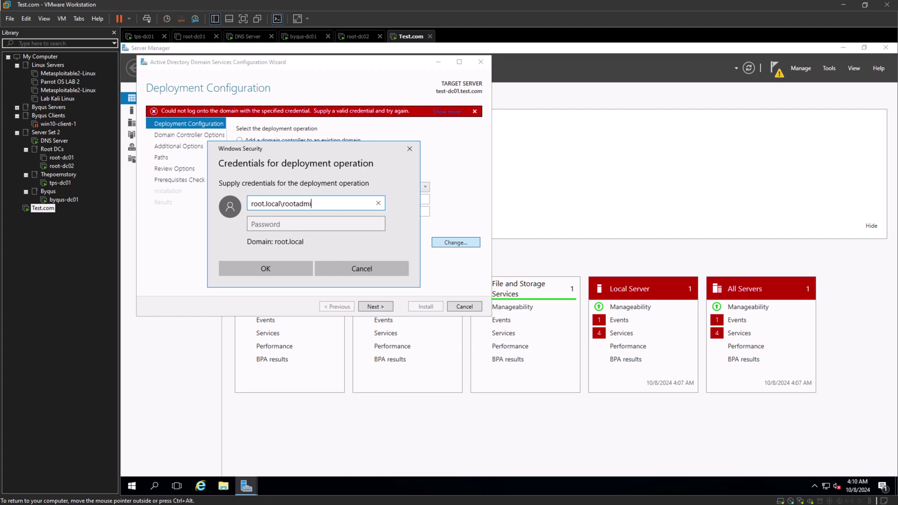
{"action": "key", "text": "Tab"}
{"action": "type", "text": "***"}
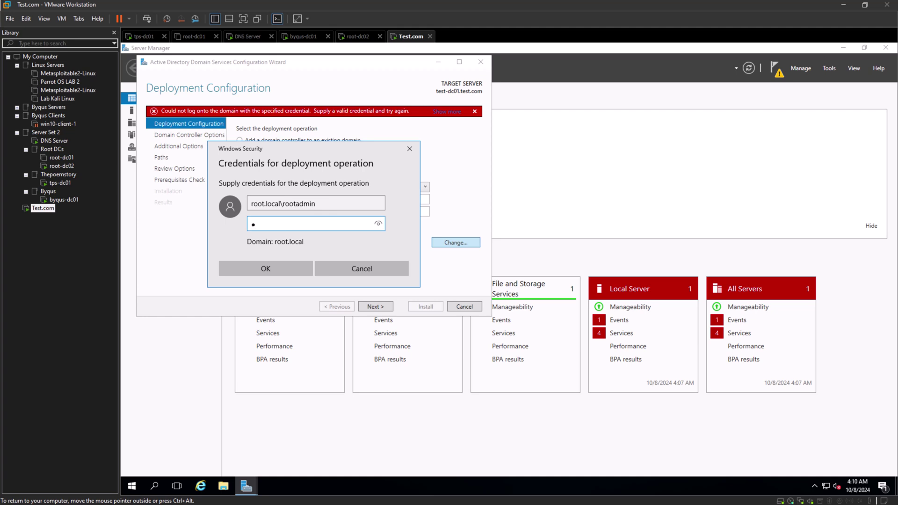
{"action": "type", "text": "******"}
{"action": "key", "text": "BackSpace"}
{"action": "type", "text": "****"}
{"action": "key", "text": "Return"}
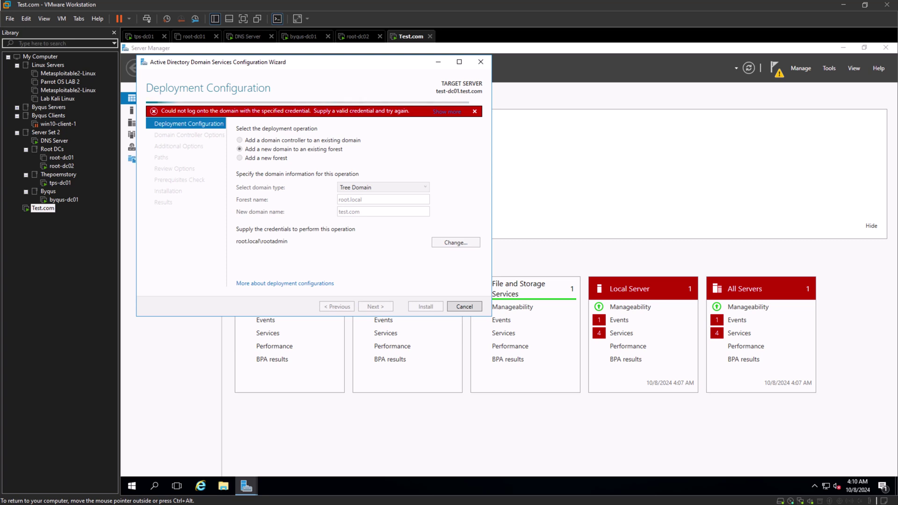
Select root-dc01 in the Library and power it on with Ctrl+B.
{"action": "left_click", "coordinate": [61, 158]}
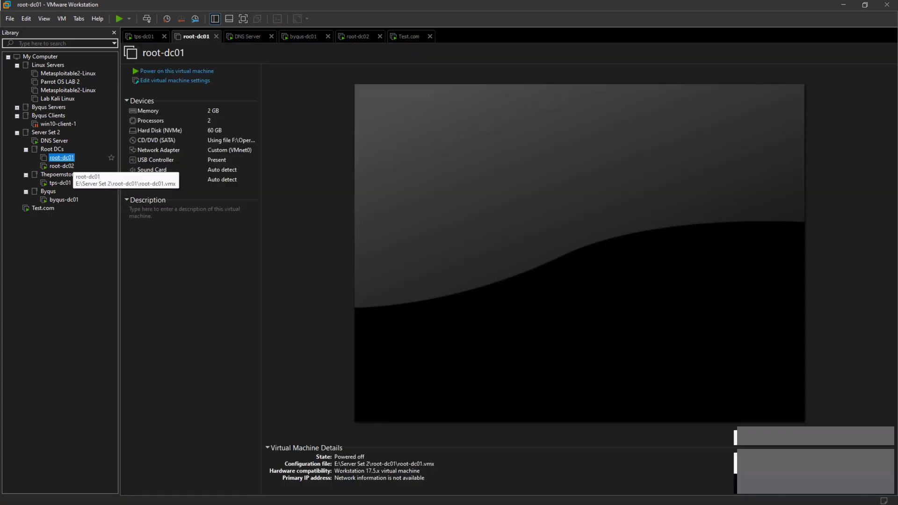
{"action": "key", "text": "ctrl+b"}
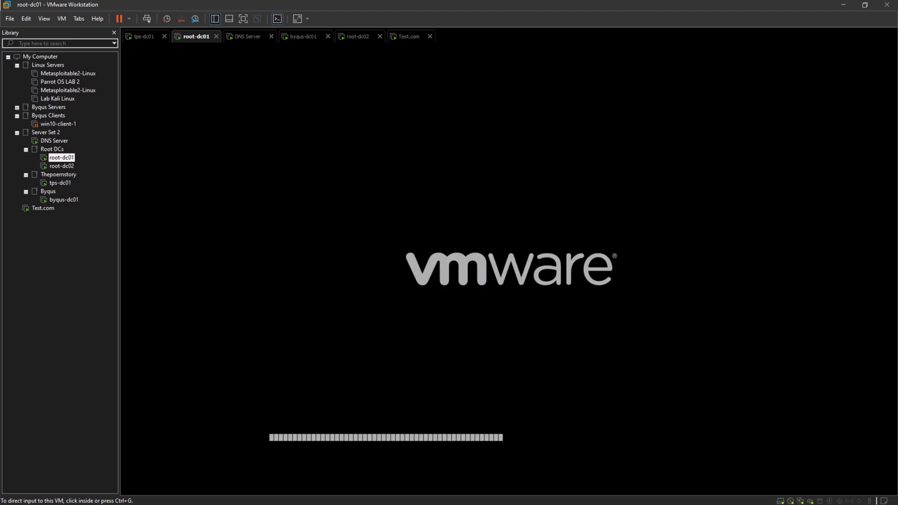
{"action": "left_click", "coordinate": [70, 160]}
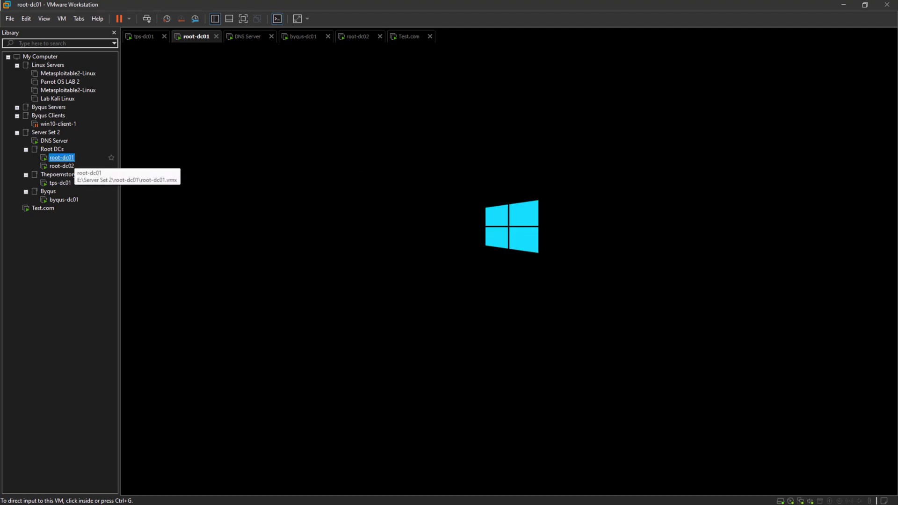
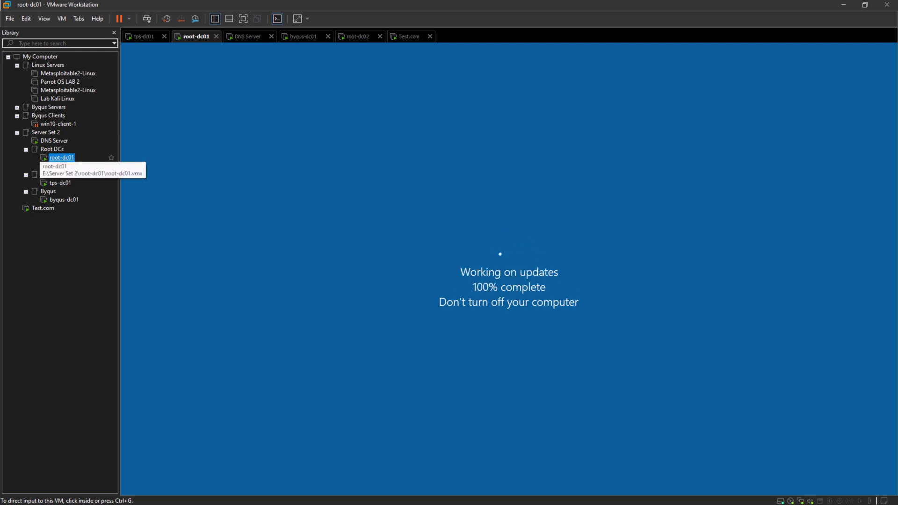
Check the root-dc02 and byqus-dc01 consoles while root-dc01 finishes updating and restarts.
{"action": "left_click", "coordinate": [62, 166]}
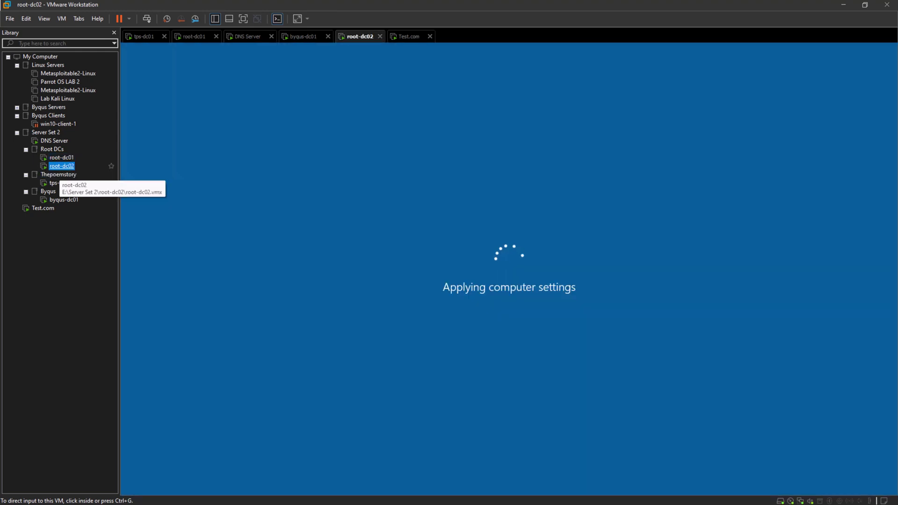
{"action": "left_click", "coordinate": [61, 158]}
{"action": "left_click", "coordinate": [64, 200]}
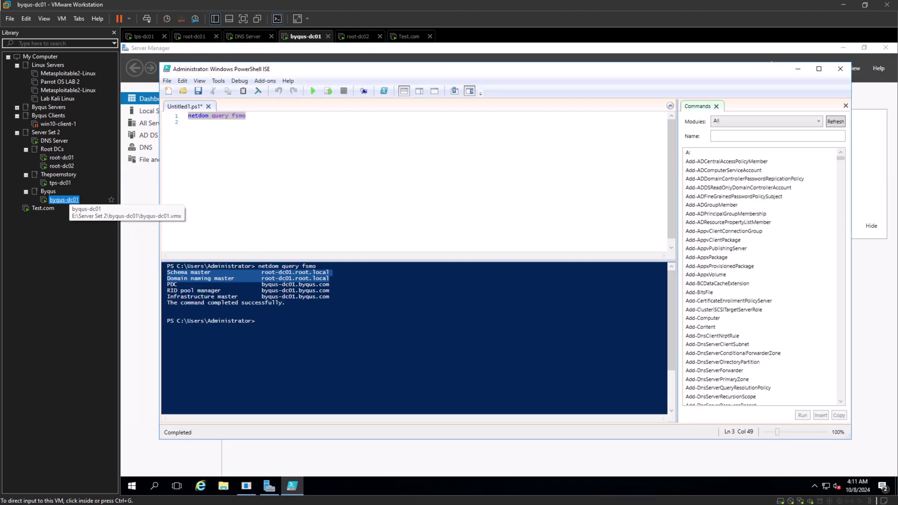
{"action": "left_click", "coordinate": [62, 158]}
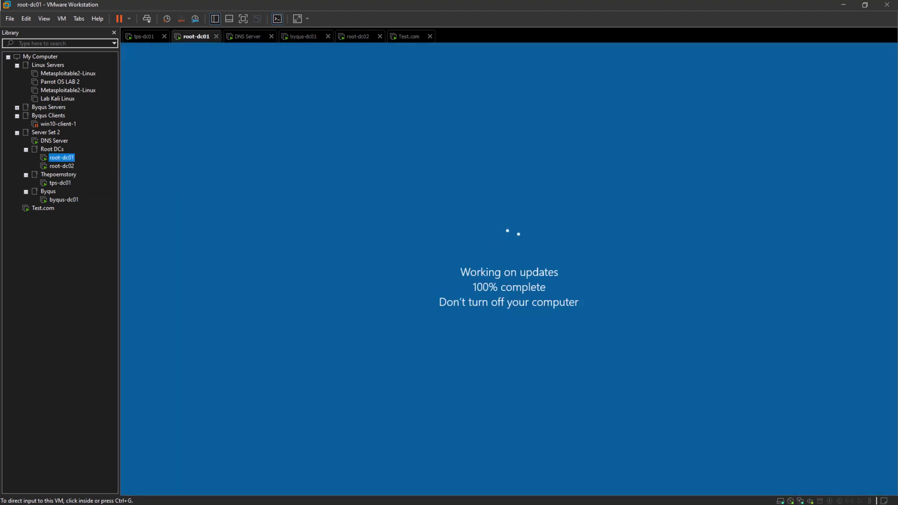
{"action": "left_click", "coordinate": [62, 166]}
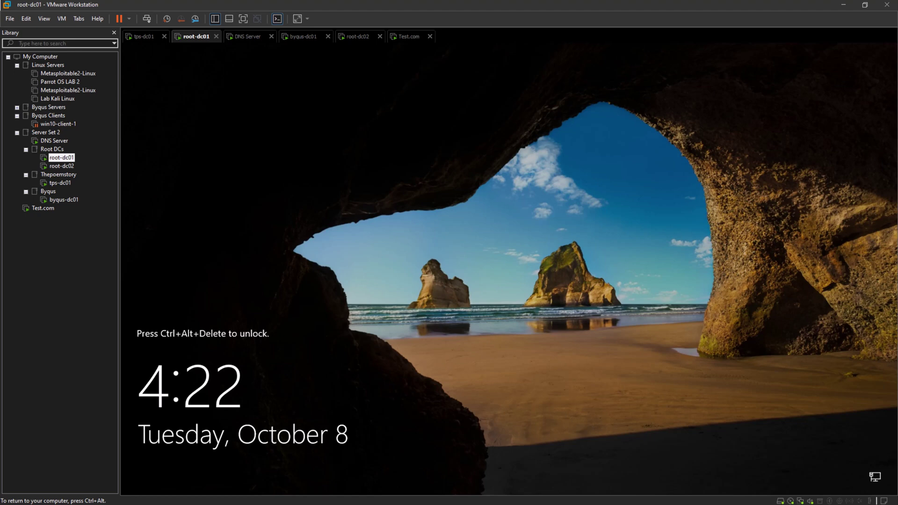
Sign in to root-dc01 with the domain admin password, then bring up Test.com.
{"action": "left_click", "coordinate": [146, 19]}
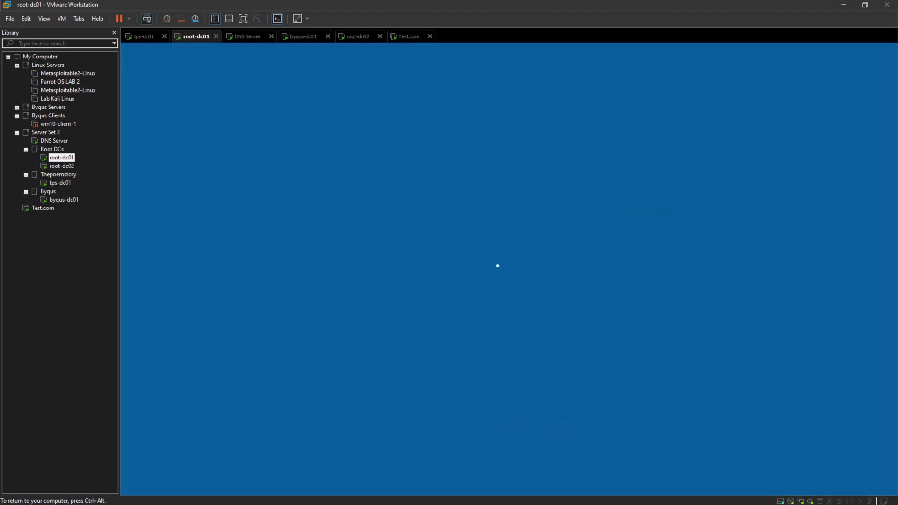
{"action": "type", "text": "Password1234!"}
{"action": "key", "text": "Return"}
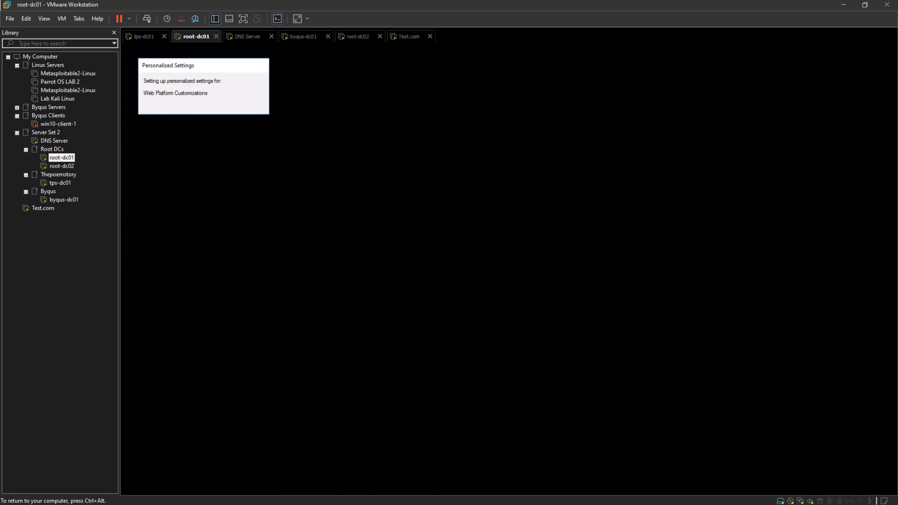
{"action": "left_click", "coordinate": [43, 208]}
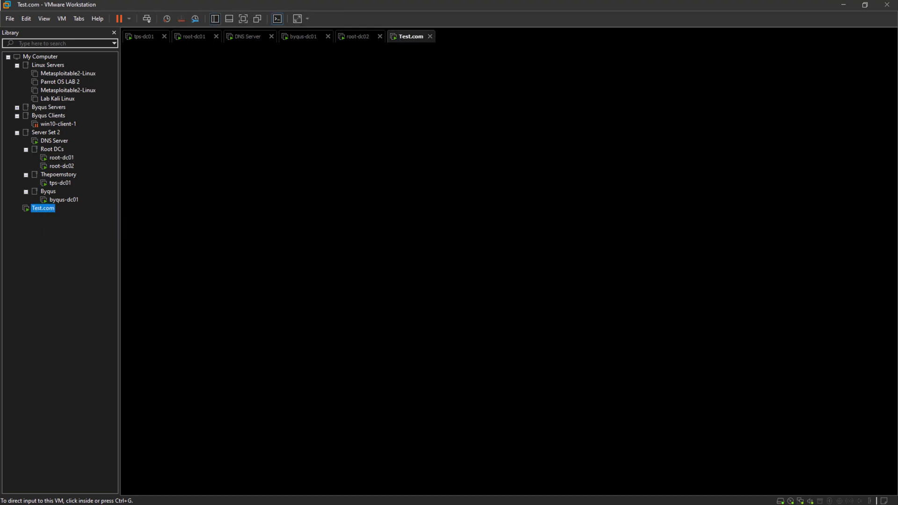
Dismiss the security screen, rerun credential validation and keep Tree Domain as the deployment type.
{"action": "left_click", "coordinate": [146, 18]}
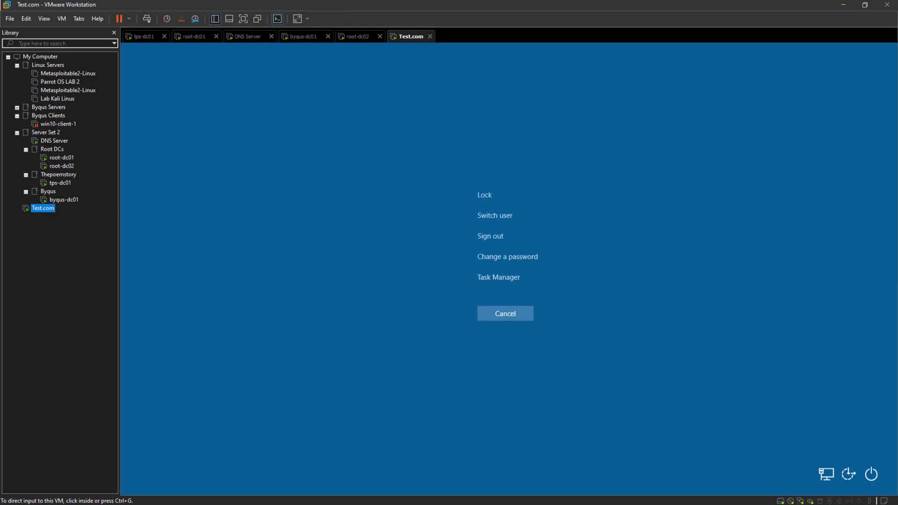
{"action": "left_click", "coordinate": [505, 314]}
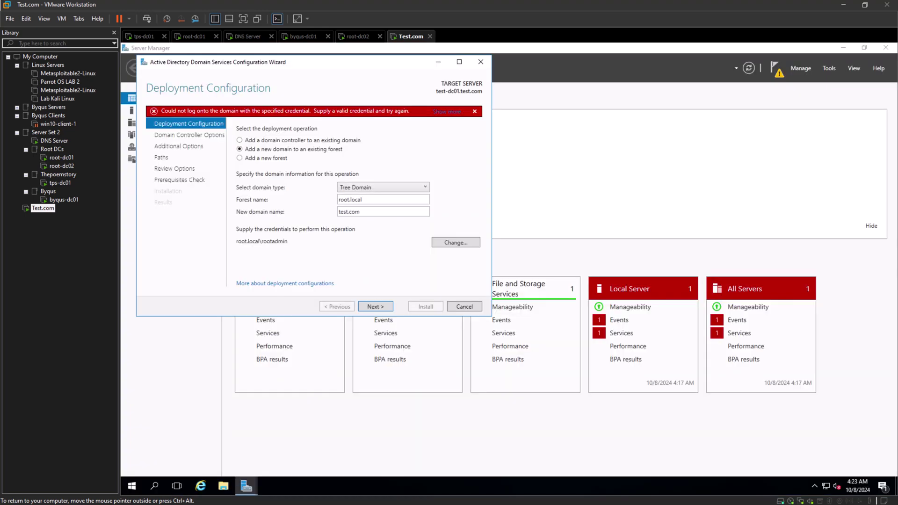
{"action": "key", "text": "Return"}
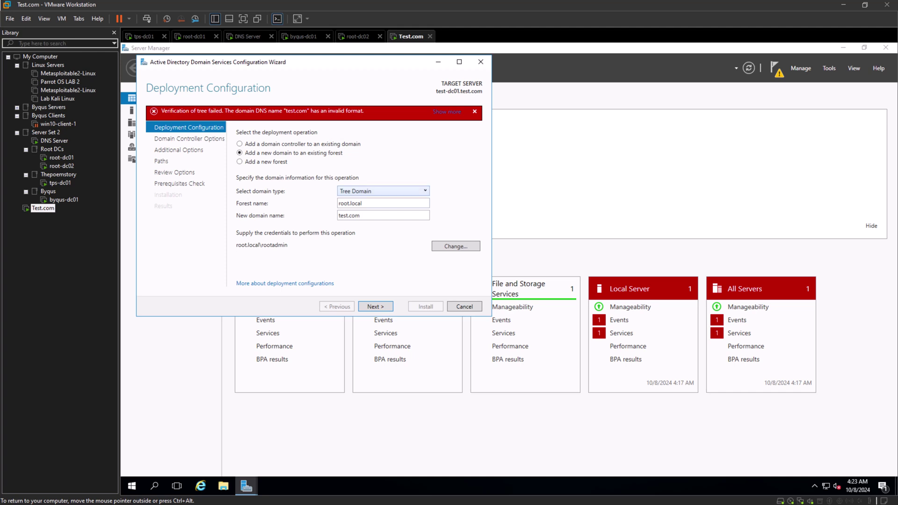
{"action": "key", "text": "Tab"}
{"action": "key", "text": "shift+Tab"}
{"action": "key", "text": "shift+Tab"}
{"action": "key", "text": "alt+Down"}
{"action": "key", "text": "Return"}
{"action": "key", "text": "Return"}
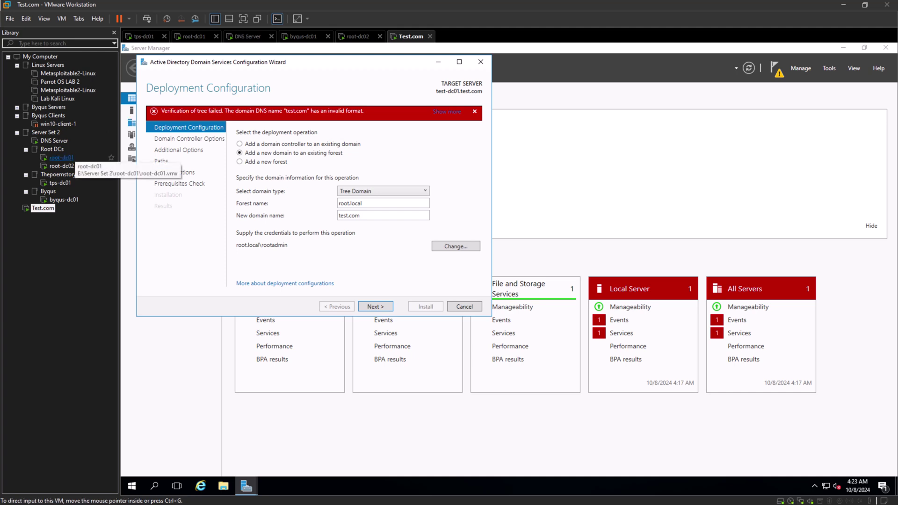
After checking root-dc01's dashboard, change the New domain name to test1.com.
{"action": "left_click", "coordinate": [61, 157]}
{"action": "left_click", "coordinate": [43, 208]}
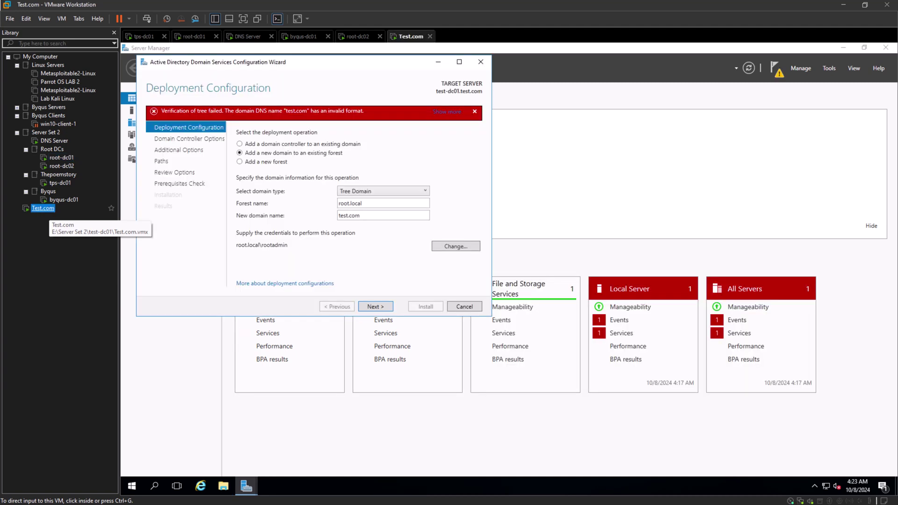
{"action": "left_click", "coordinate": [62, 158]}
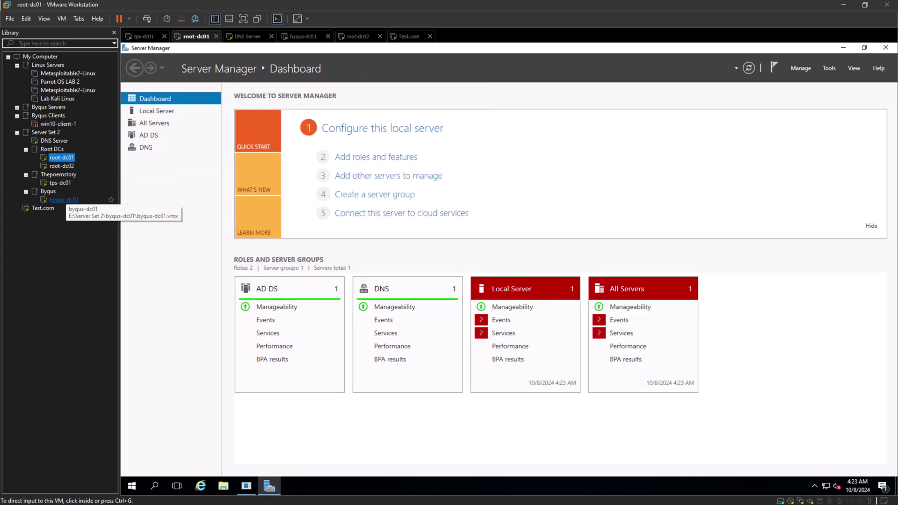
{"action": "left_click", "coordinate": [43, 208]}
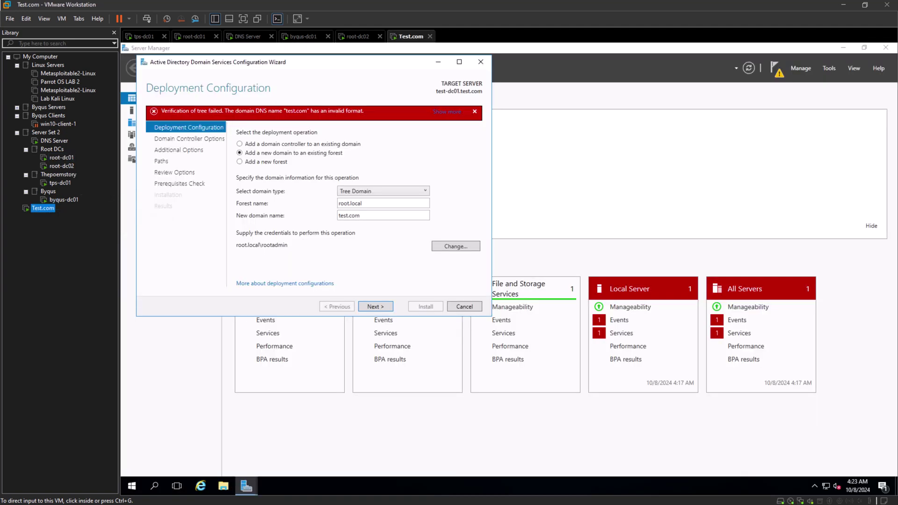
{"action": "left_click", "coordinate": [349, 215]}
{"action": "double_click", "coordinate": [349, 215]}
{"action": "left_click", "coordinate": [361, 216]}
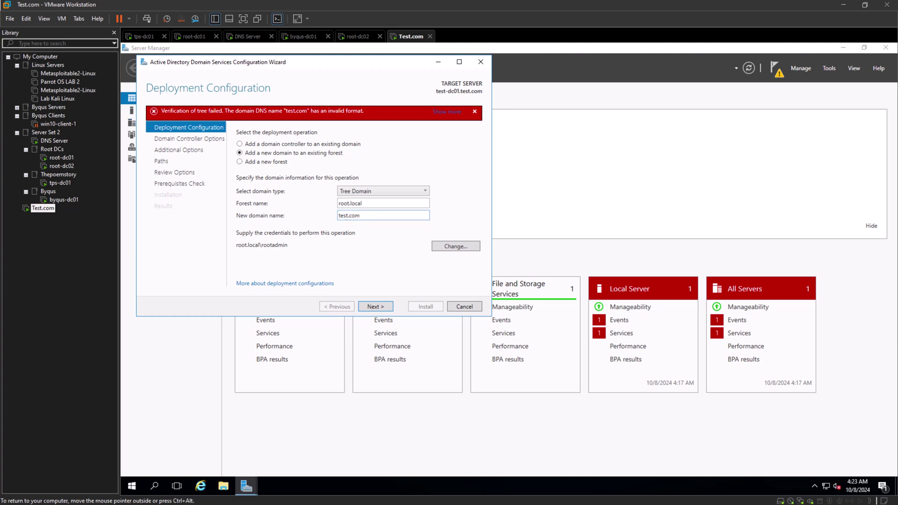
{"action": "type", "text": "1"}
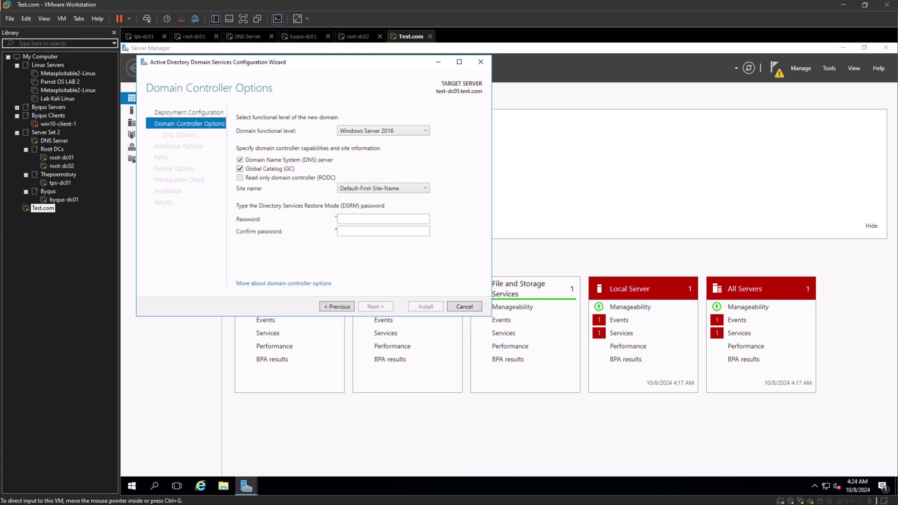
Go back and revert the domain name to test.com to see it rejected again.
{"action": "left_click", "coordinate": [337, 307]}
{"action": "double_click", "coordinate": [350, 200]}
{"action": "left_click", "coordinate": [350, 200]}
{"action": "key", "text": "BackSpace"}
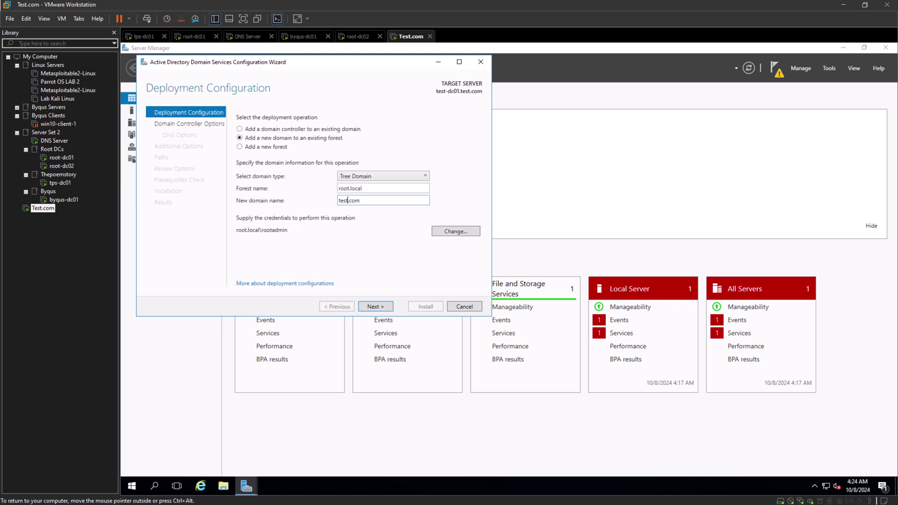
{"action": "key", "text": "Return"}
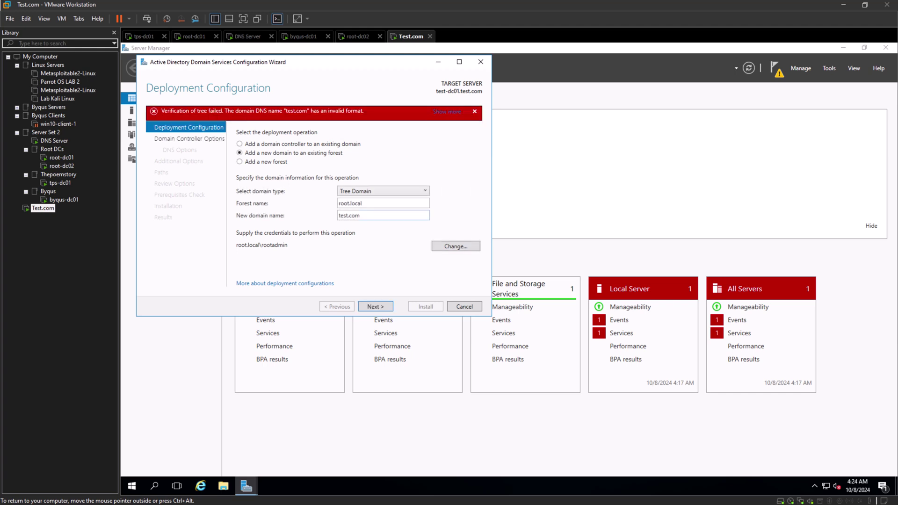
Restore test1.com as the new domain name and return to Deployment Configuration.
{"action": "double_click", "coordinate": [349, 215]}
{"action": "left_click_drag", "start_coordinate": [339, 215], "coordinate": [348, 215]}
{"action": "left_click", "coordinate": [345, 215]}
{"action": "type", "text": "1"}
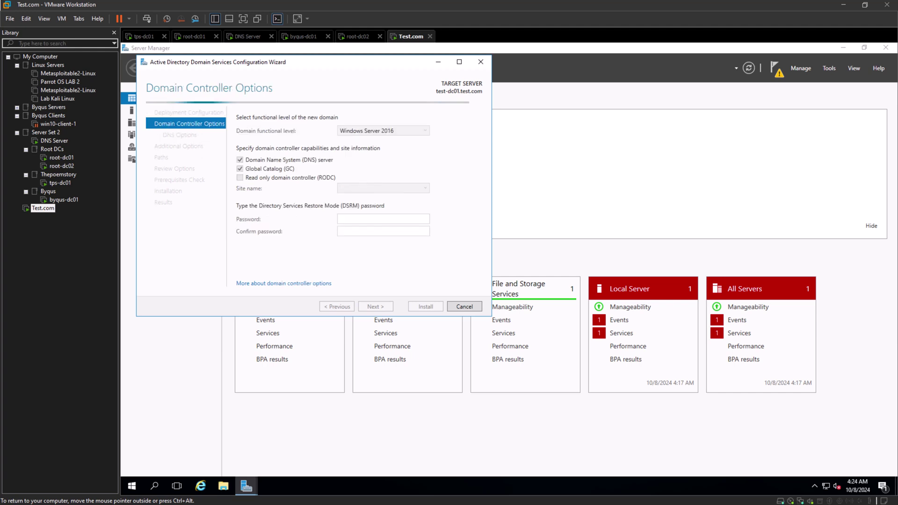
{"action": "key", "text": "alt+p"}
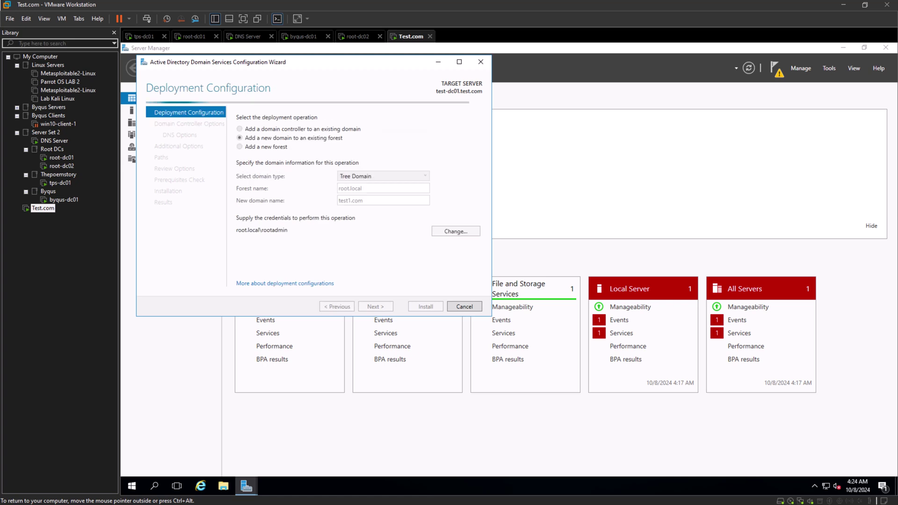
{"action": "left_click_drag", "start_coordinate": [368, 201], "coordinate": [337, 201]}
{"action": "left_click", "coordinate": [347, 253]}
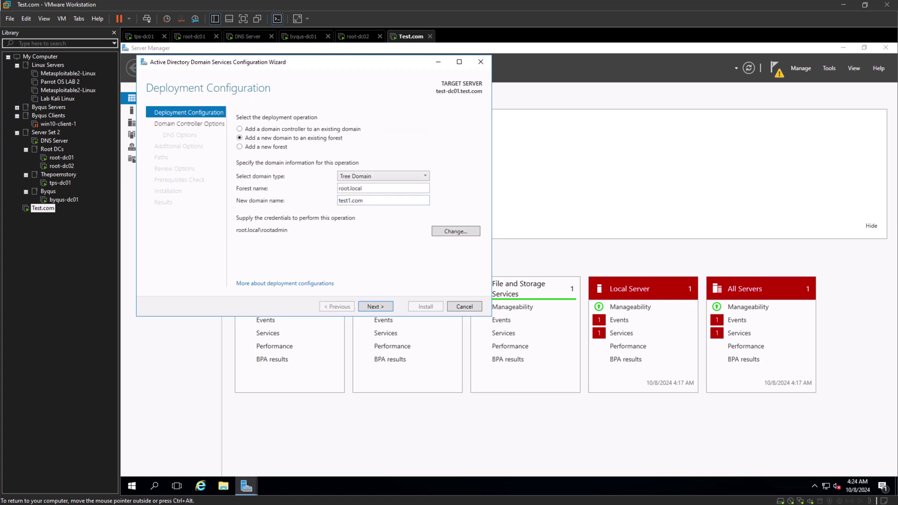
{"action": "left_click", "coordinate": [61, 157]}
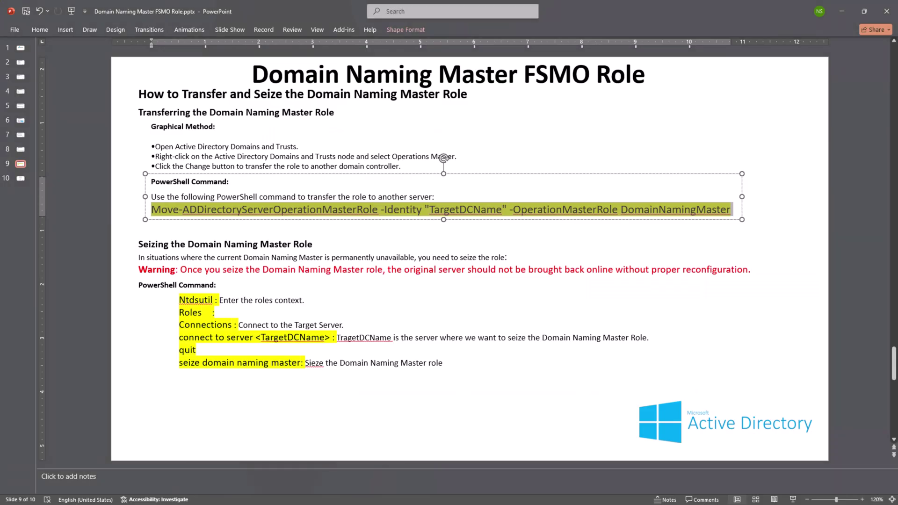
Copy the Move-ADDirectoryServerOperationMasterRole command line from slide 9.
{"action": "key", "text": "Escape"}
{"action": "key", "text": "Escape"}
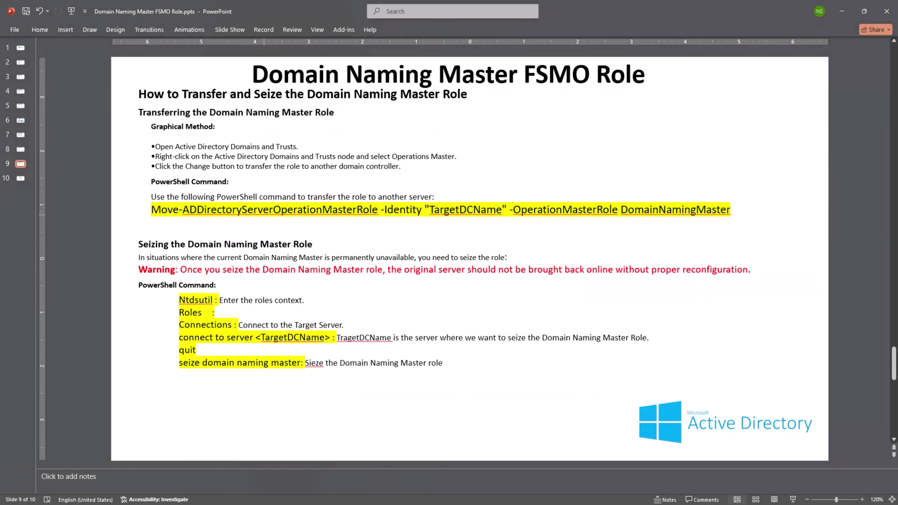
{"action": "left_click_drag", "start_coordinate": [402, 167], "coordinate": [155, 146]}
{"action": "left_click_drag", "start_coordinate": [152, 210], "coordinate": [731, 209]}
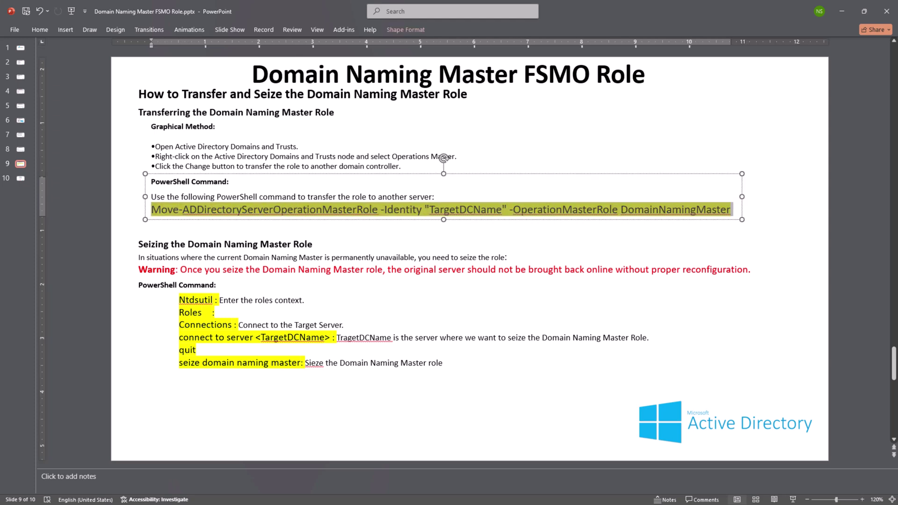
{"action": "right_click", "coordinate": [707, 212]}
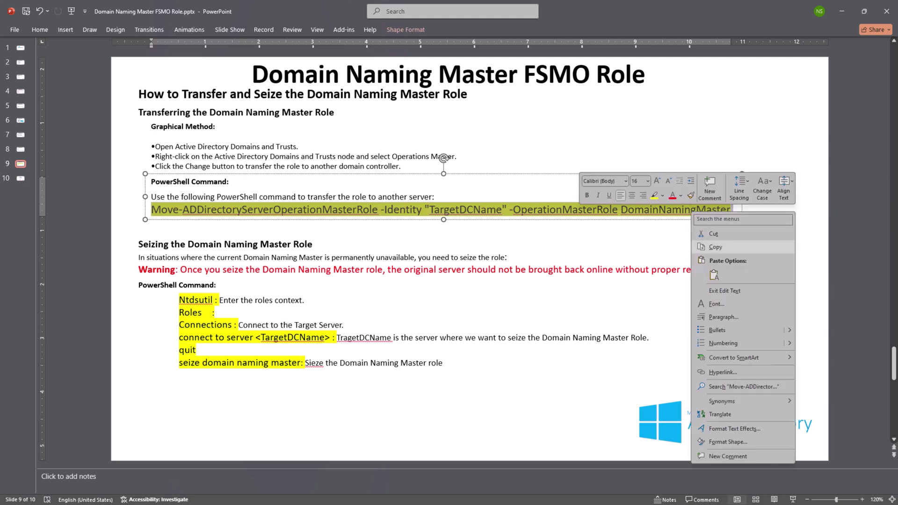
{"action": "left_click", "coordinate": [718, 247]}
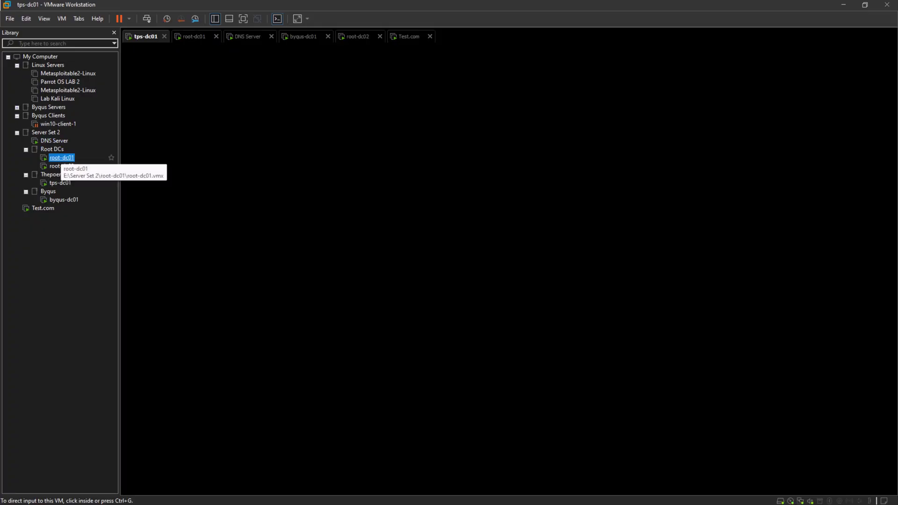
On root-dc01, search for powershell and launch Windows PowerShell ISE as administrator.
{"action": "left_click", "coordinate": [62, 157]}
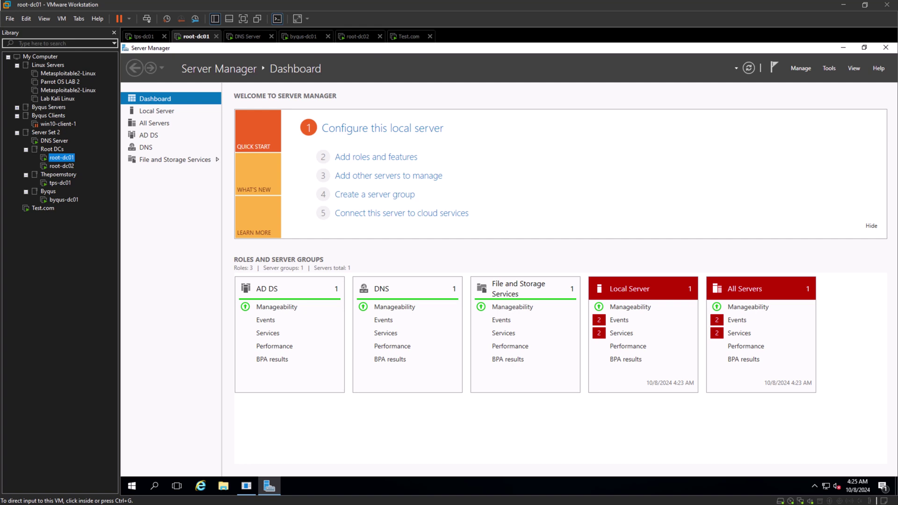
{"action": "left_click", "coordinate": [155, 487]}
{"action": "type", "text": "p"}
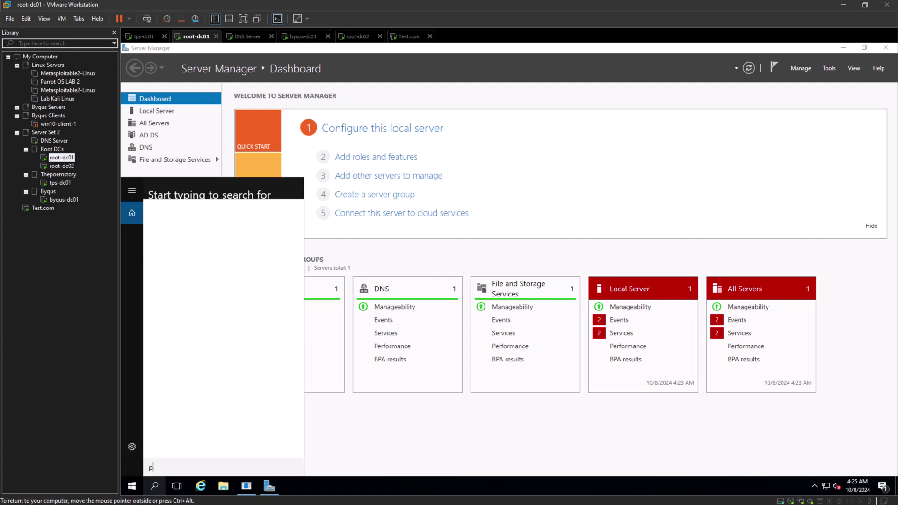
{"action": "type", "text": "owershell"}
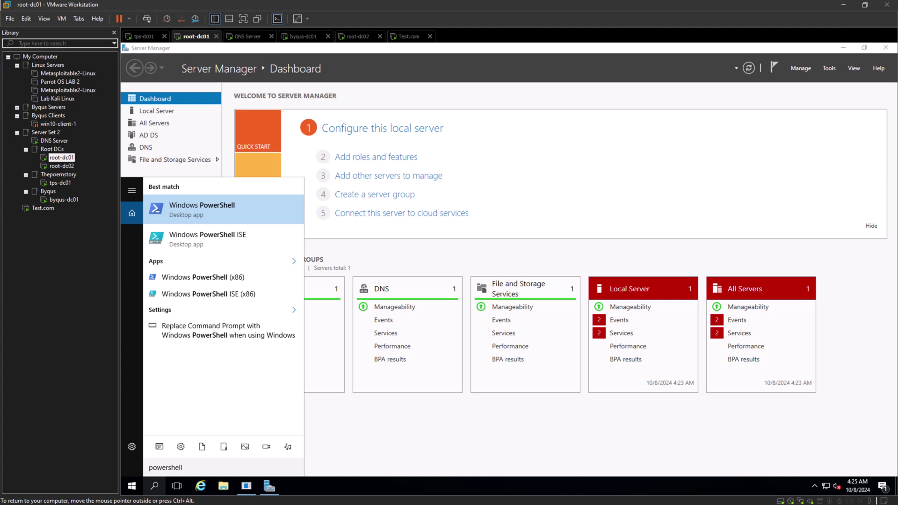
{"action": "right_click", "coordinate": [217, 242]}
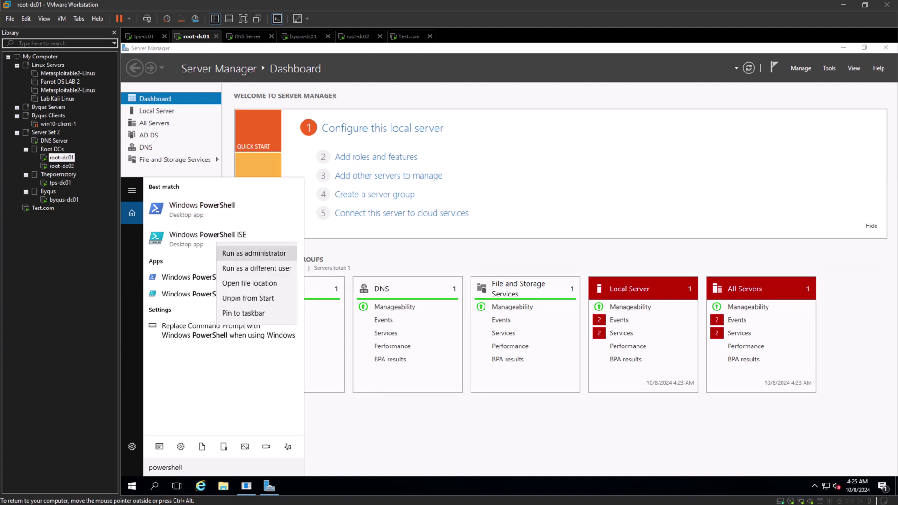
{"action": "left_click", "coordinate": [254, 253]}
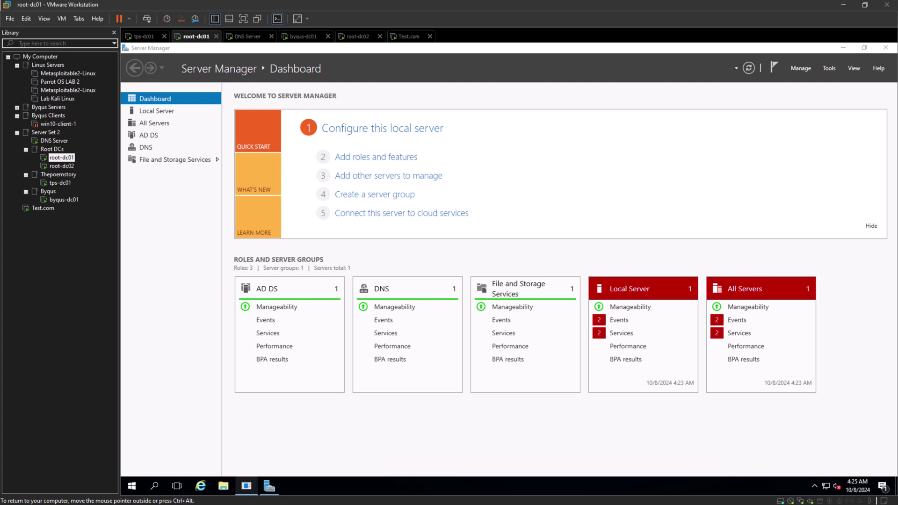
{"action": "left_click", "coordinate": [546, 328]}
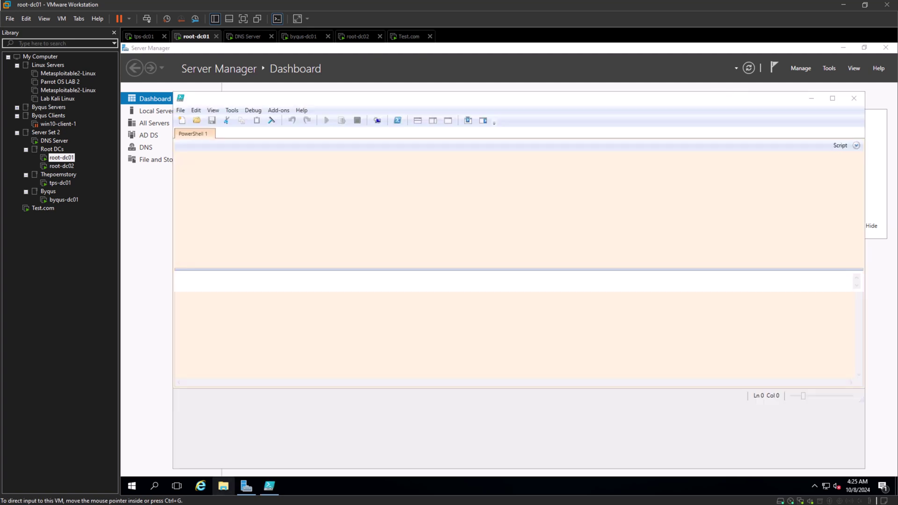
{"action": "mouse_move", "coordinate": [247, 486]}
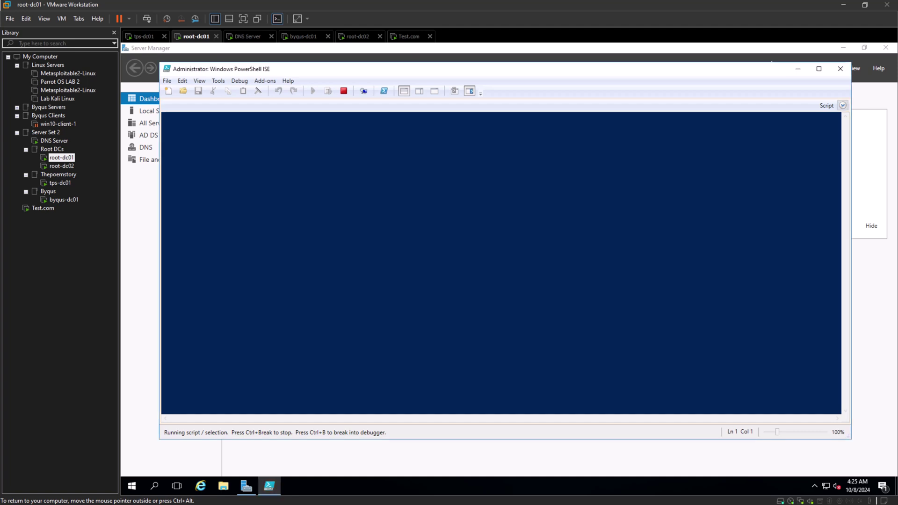
Paste the role-transfer command, enlarge the text, and replace TargetDCName with root-dc02.
{"action": "type", "text": "Move-ADDirectoryServerOperationMasterRole -Identity \"TargetDCName\" -OperationMasterRole DomainNamingMaster"}
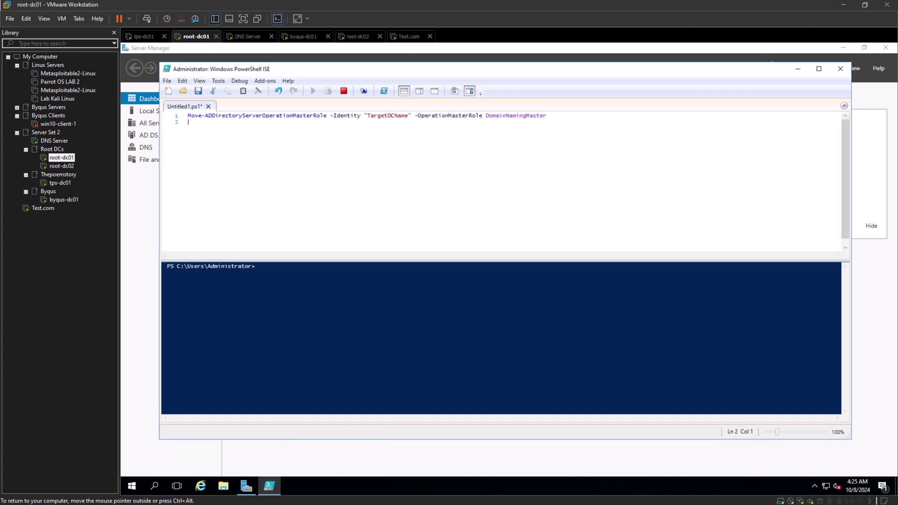
{"action": "key", "text": "shift+Right"}
{"action": "key", "text": "shift+Right"}
{"action": "key", "text": "shift+Right"}
{"action": "key", "text": "shift+Right"}
{"action": "key", "text": "shift+Right"}
{"action": "key", "text": "shift+Right"}
{"action": "key", "text": "shift+Right"}
{"action": "key", "text": "shift+Right"}
{"action": "key", "text": "shift+Right"}
{"action": "key", "text": "shift+Right"}
{"action": "key", "text": "shift+Right"}
{"action": "key", "text": "shift+Right"}
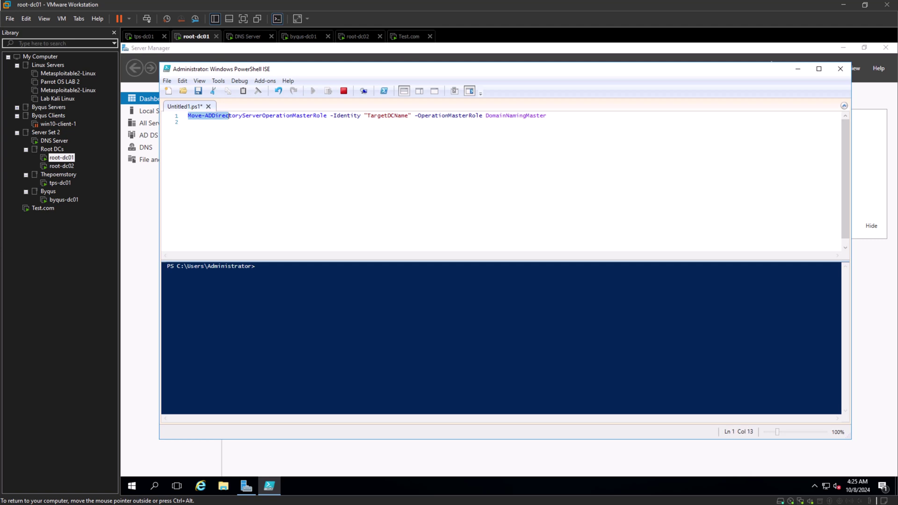
{"action": "key", "text": "ctrl+plus"}
{"action": "key", "text": "ctrl+plus"}
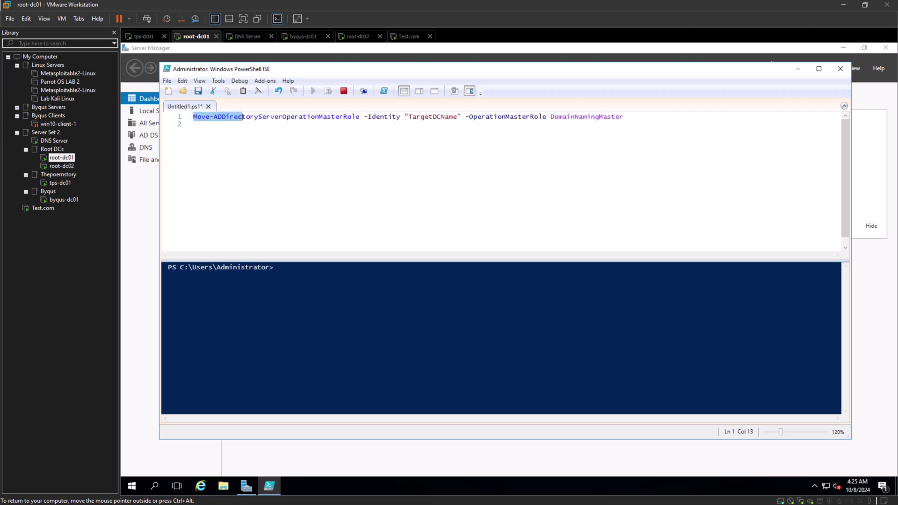
{"action": "left_click", "coordinate": [255, 117]}
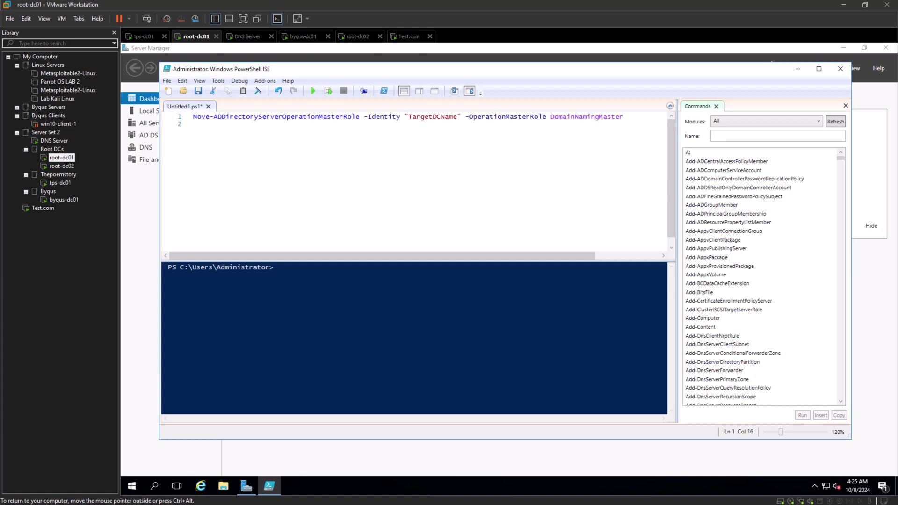
{"action": "key", "text": "shift+Left"}
{"action": "key", "text": "shift+Left"}
{"action": "key", "text": "shift+Left"}
{"action": "key", "text": "shift+Left"}
{"action": "key", "text": "shift+Left"}
{"action": "key", "text": "shift+Left"}
{"action": "key", "text": "shift+Left"}
{"action": "key", "text": "shift+Left"}
{"action": "key", "text": "shift+Left"}
{"action": "key", "text": "shift+Left"}
{"action": "key", "text": "shift+Left"}
{"action": "key", "text": "shift+Left"}
{"action": "key", "text": "BackSpace"}
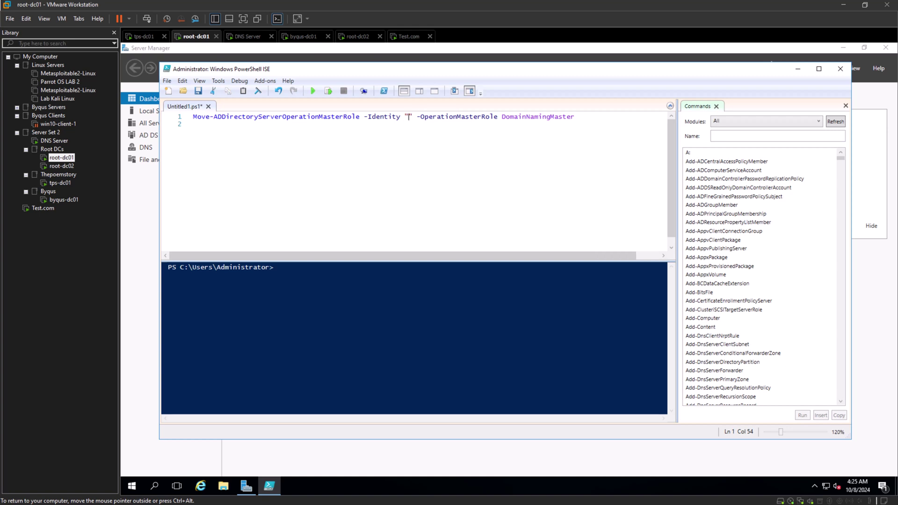
{"action": "type", "text": "root-d"}
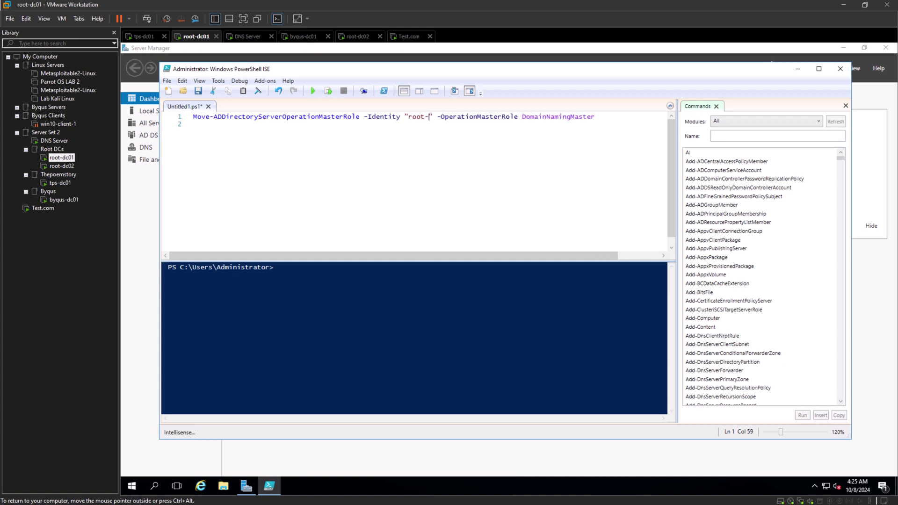
{"action": "type", "text": "c0"}
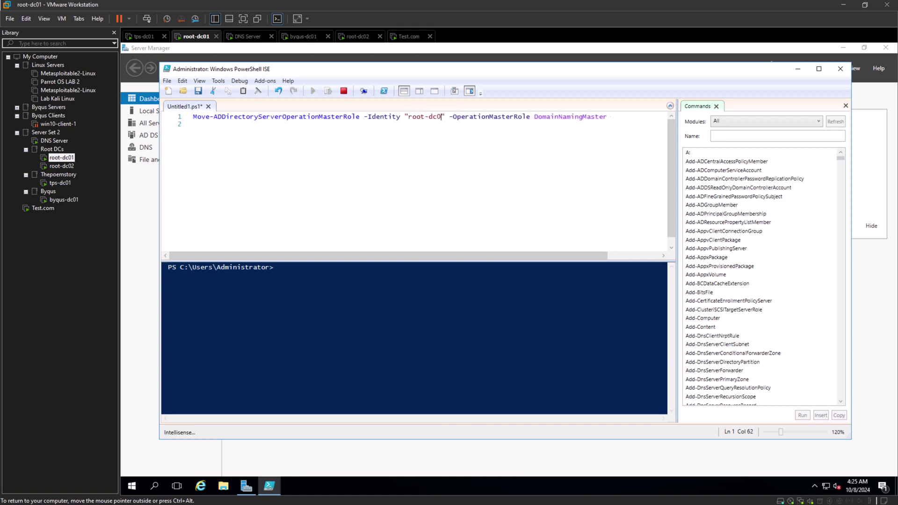
{"action": "type", "text": "2"}
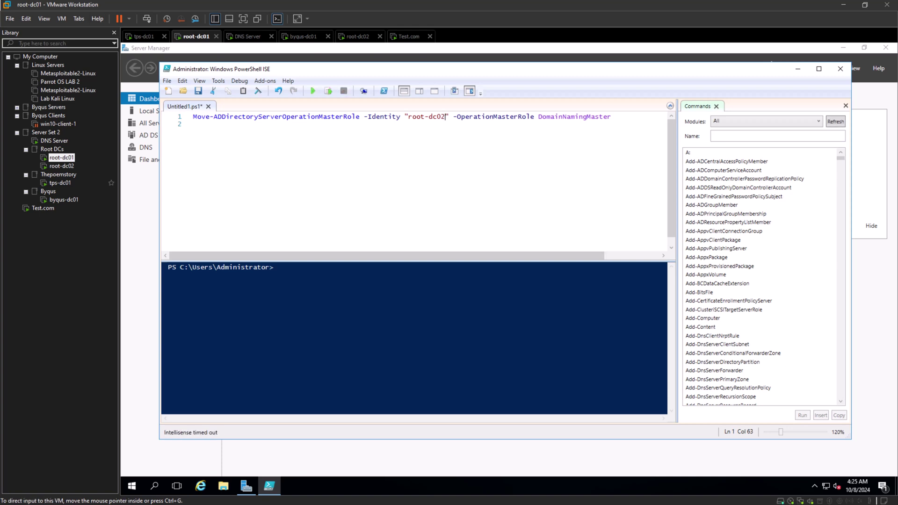
Run line 1 to move DomainNamingMaster to root-dc02, confirming Yes.
{"action": "left_click", "coordinate": [193, 124]}
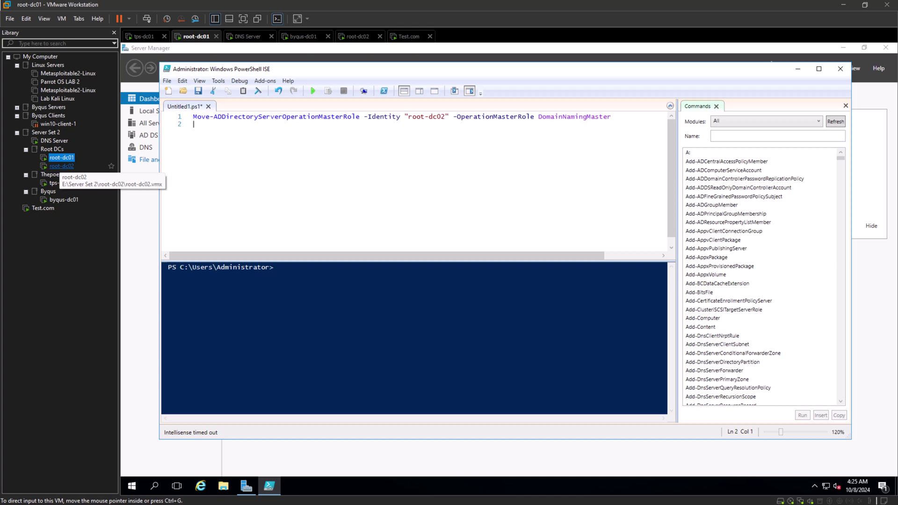
{"action": "left_click", "coordinate": [61, 166]}
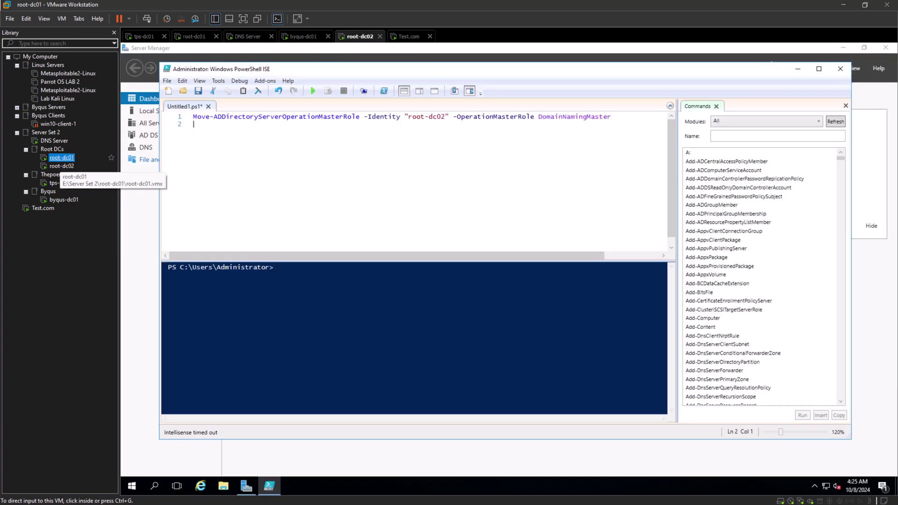
{"action": "left_click", "coordinate": [61, 158]}
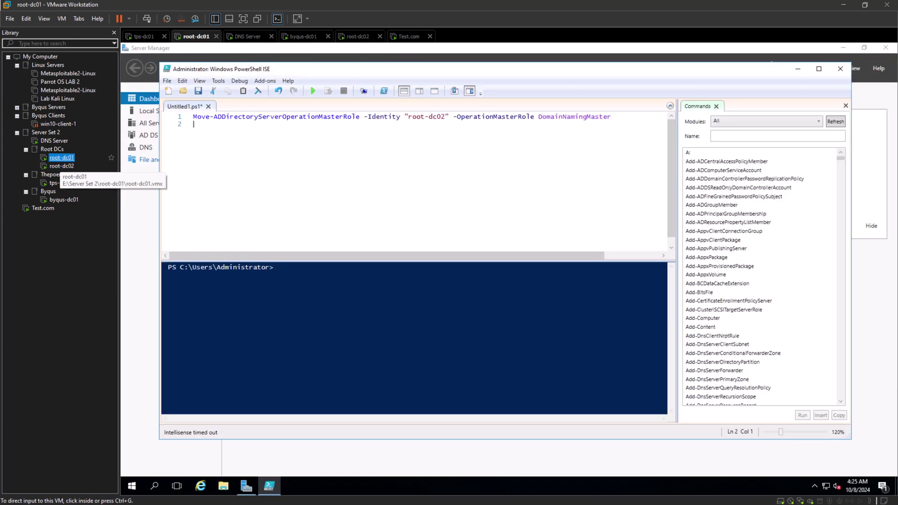
{"action": "left_click", "coordinate": [613, 116]}
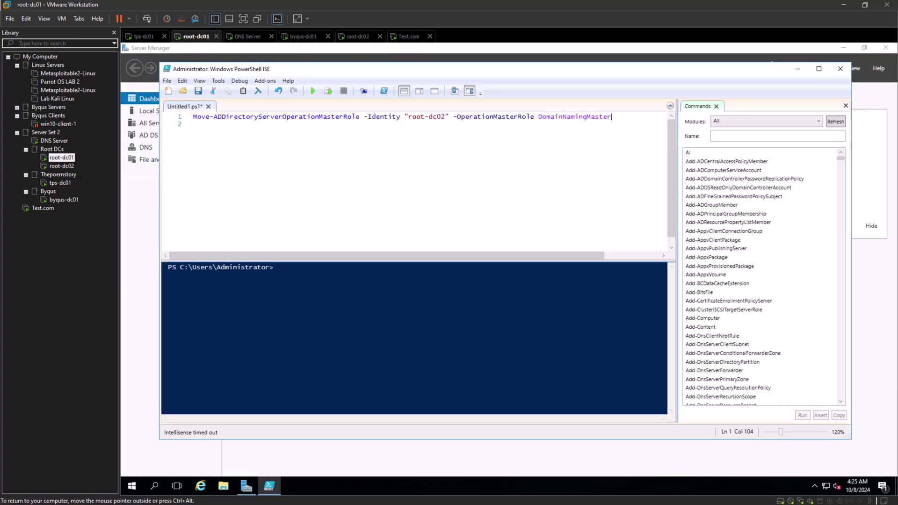
{"action": "key", "text": "shift+Home"}
{"action": "key", "text": "F8"}
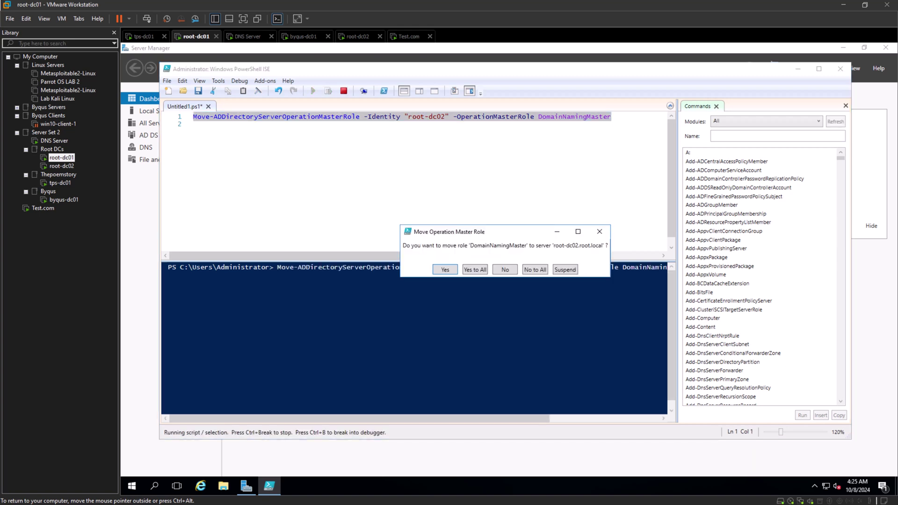
{"action": "left_click", "coordinate": [475, 269]}
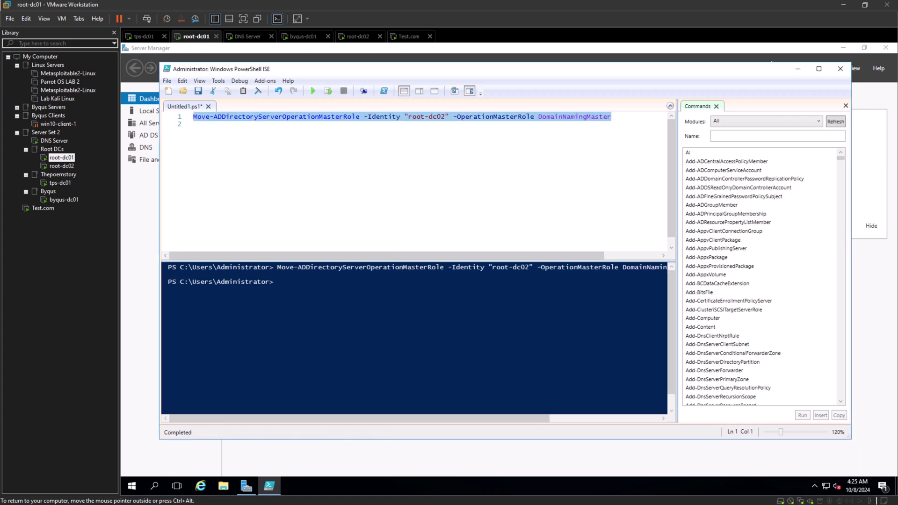
Add and run a netdom query fsmo line to list the role holders.
{"action": "left_click", "coordinate": [279, 282]}
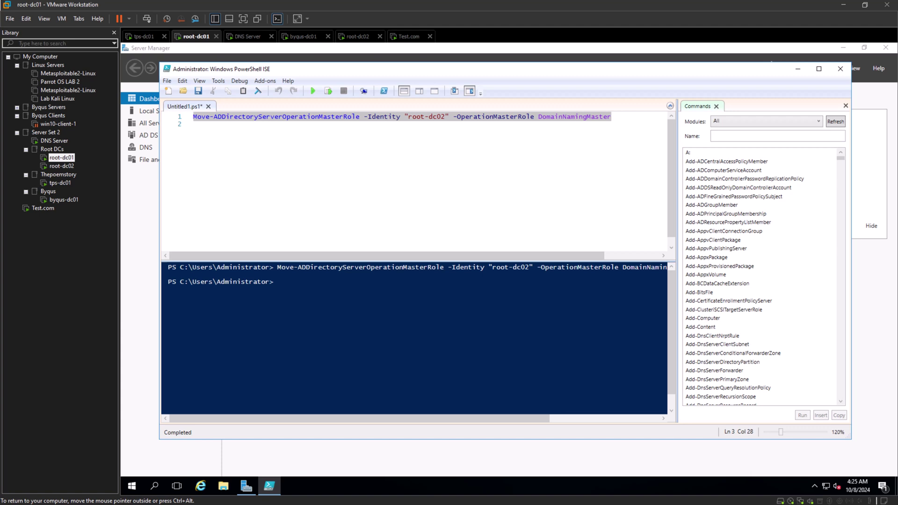
{"action": "left_click", "coordinate": [193, 124]}
{"action": "key", "text": "Return"}
{"action": "key", "text": "Return"}
{"action": "type", "text": "netdom"}
{"action": "type", "text": " ques"}
{"action": "type", "text": "y "}
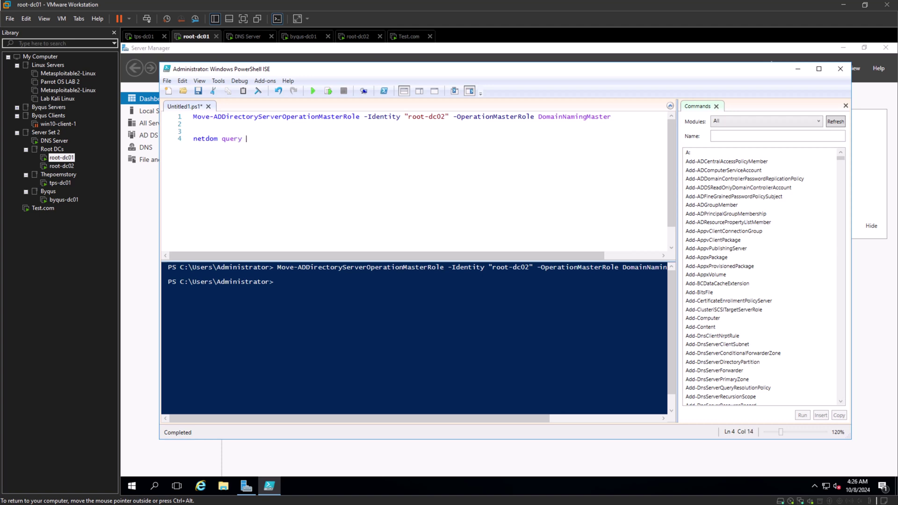
{"action": "type", "text": "fsmo"}
{"action": "key", "text": "shift+Home"}
{"action": "key", "text": "F8"}
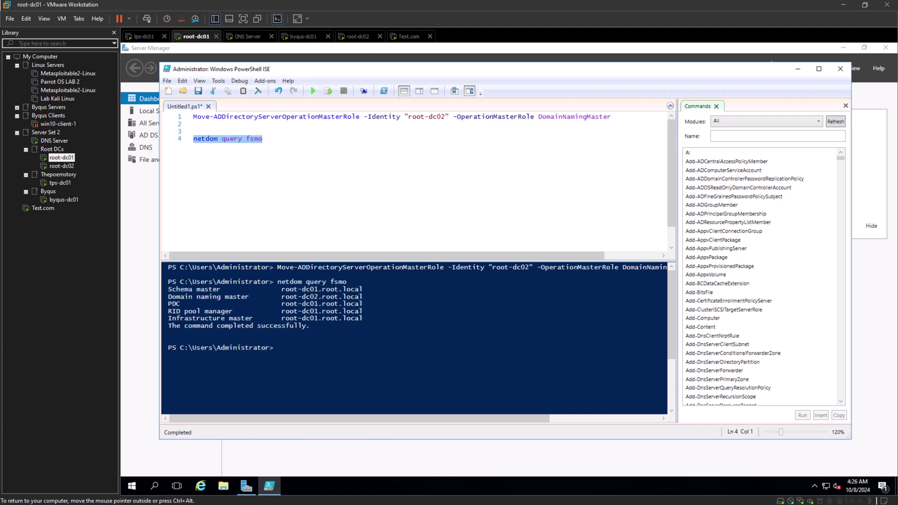
Verify Domain naming master is on root-dc02, then append schemamaster to line 1 and run it.
{"action": "left_click", "coordinate": [278, 348]}
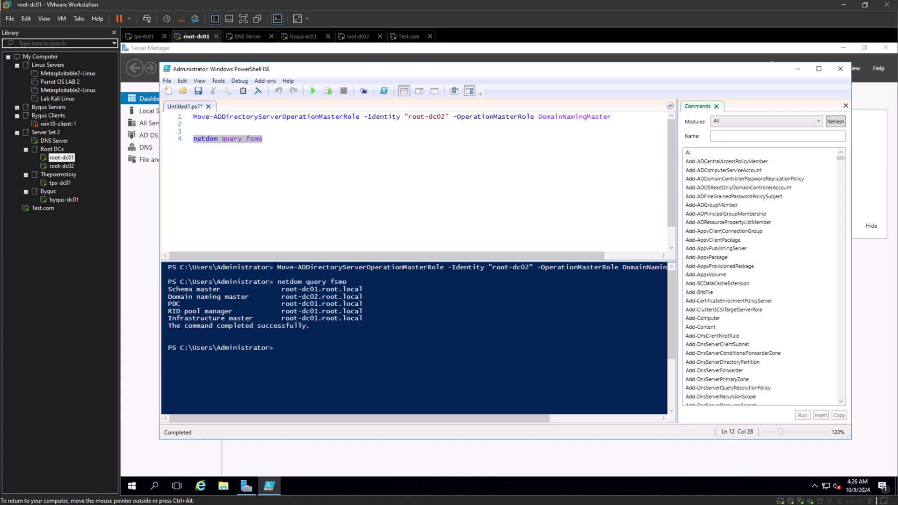
{"action": "left_click_drag", "start_coordinate": [363, 297], "coordinate": [168, 297]}
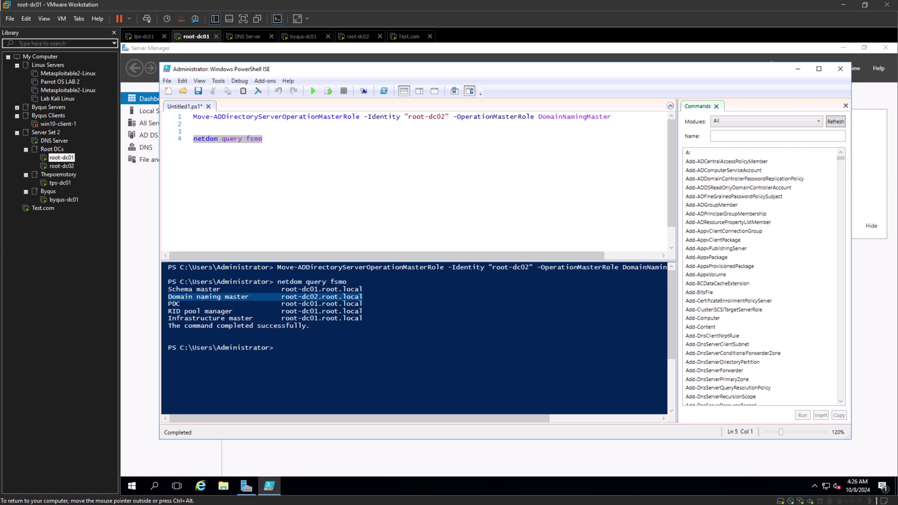
{"action": "left_click", "coordinate": [263, 138]}
{"action": "left_click", "coordinate": [612, 117]}
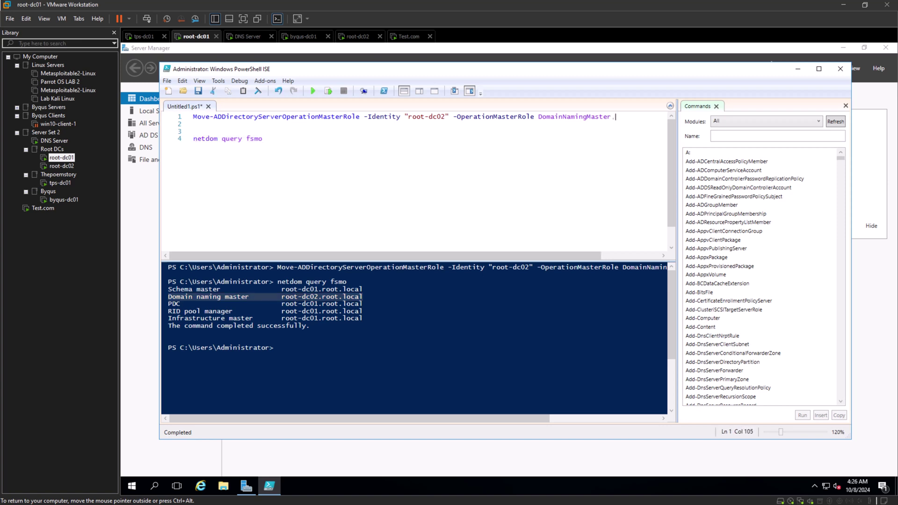
{"action": "type", "text": "schemamaster"}
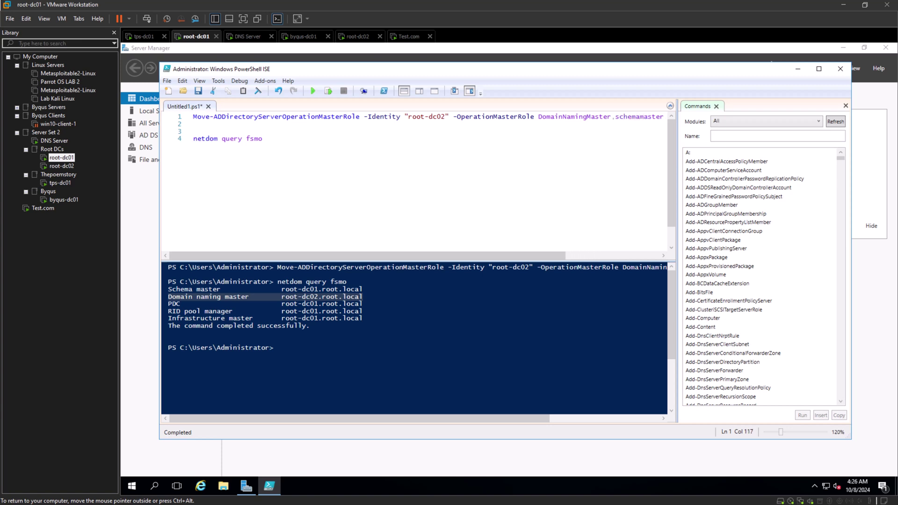
{"action": "key", "text": "shift+Home"}
{"action": "key", "text": "F8"}
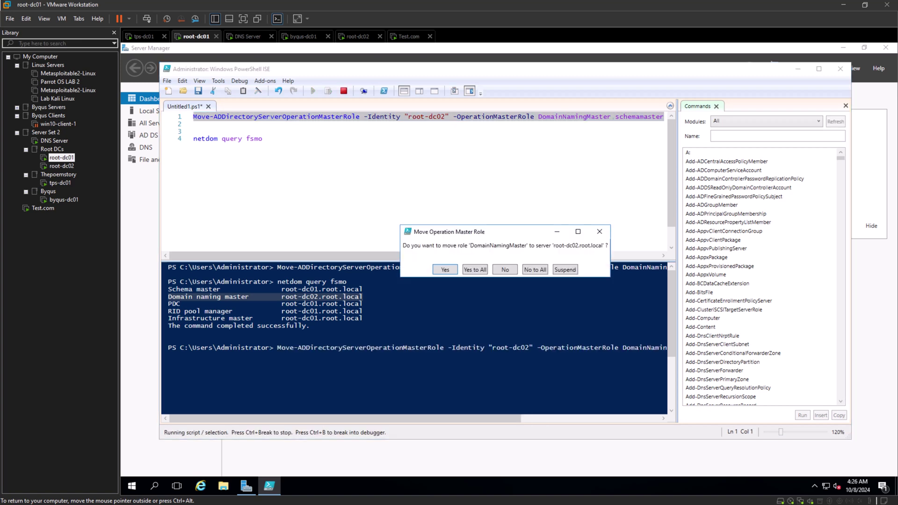
{"action": "key", "text": "Return"}
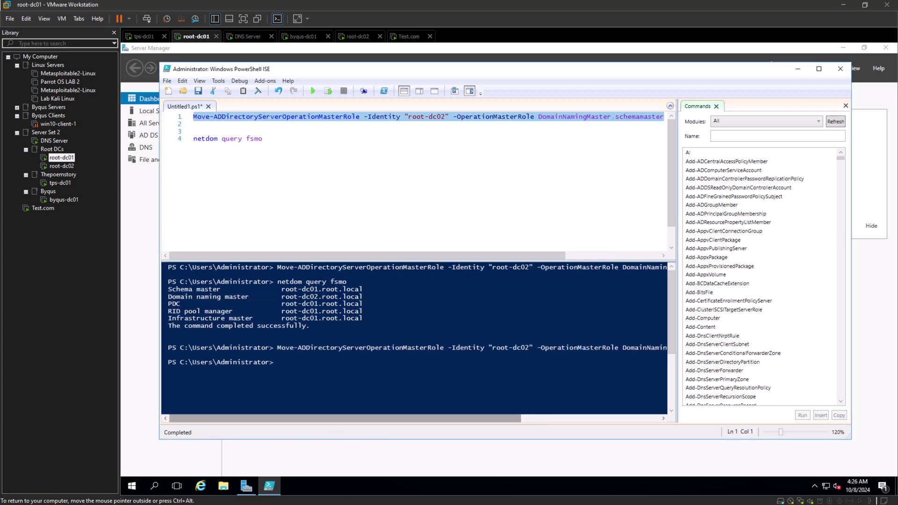
Rerun netdom query fsmo and highlight Schema and Domain naming master on root-dc02.
{"action": "left_click", "coordinate": [263, 139]}
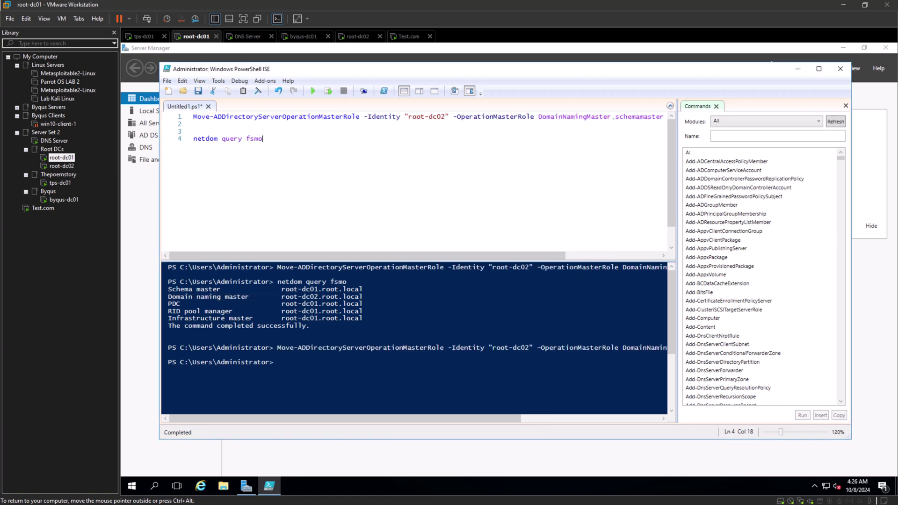
{"action": "key", "text": "shift+Home"}
{"action": "key", "text": "F8"}
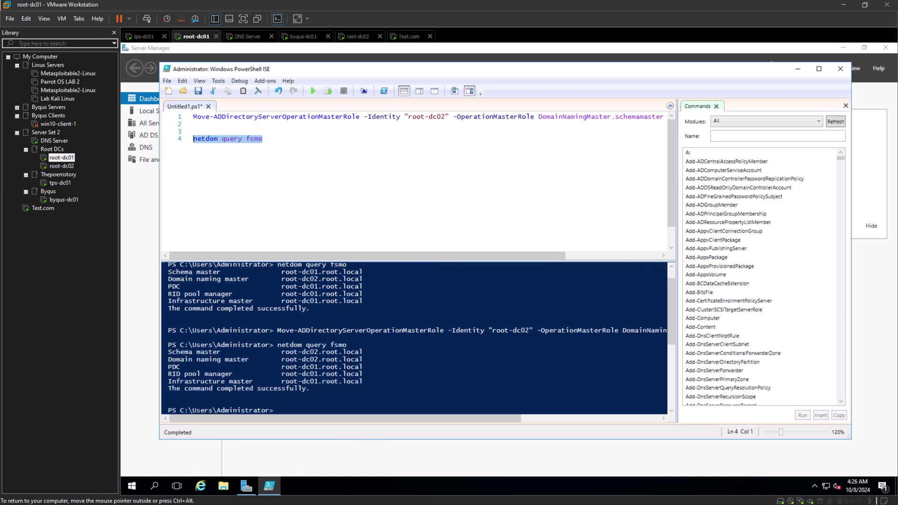
{"action": "key", "text": "ctrl+d"}
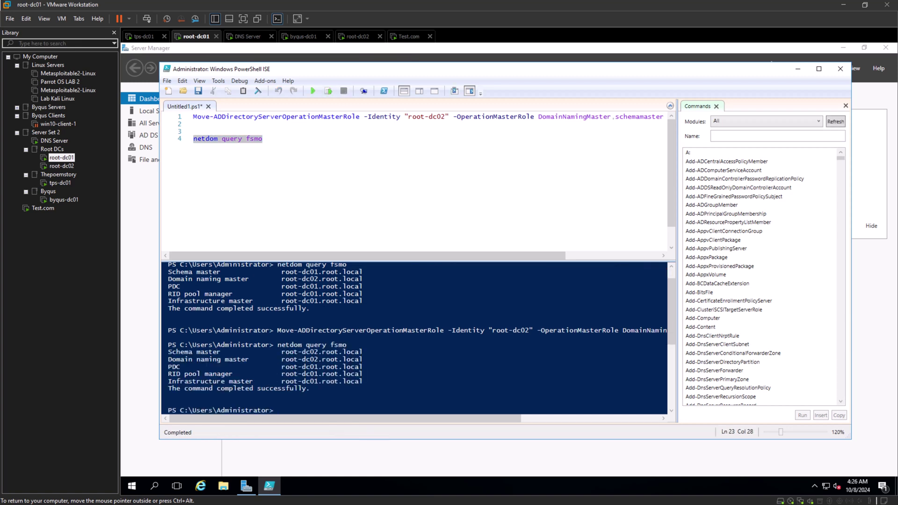
{"action": "left_click_drag", "start_coordinate": [168, 349], "coordinate": [367, 359]}
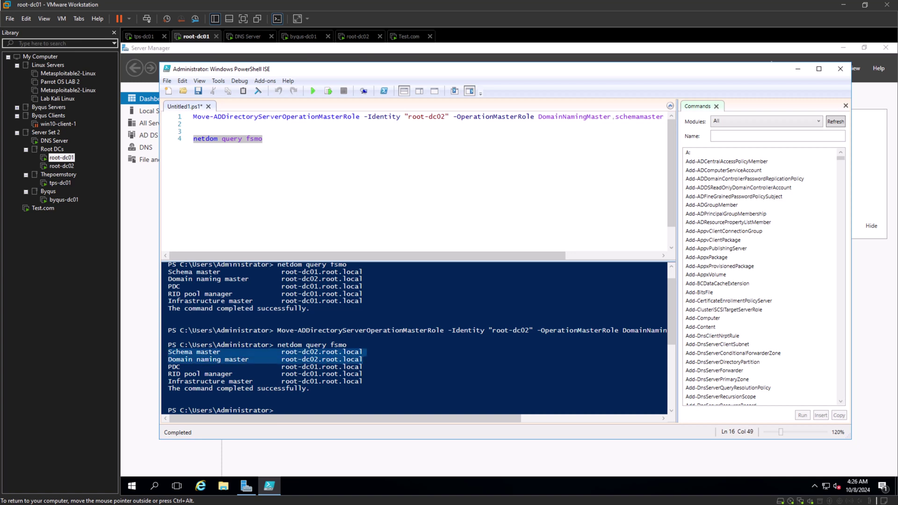
Change the command's target server from root-dc02 to root-dc01.
{"action": "left_click", "coordinate": [445, 117]}
{"action": "key", "text": "BackSpace"}
{"action": "type", "text": "1"}
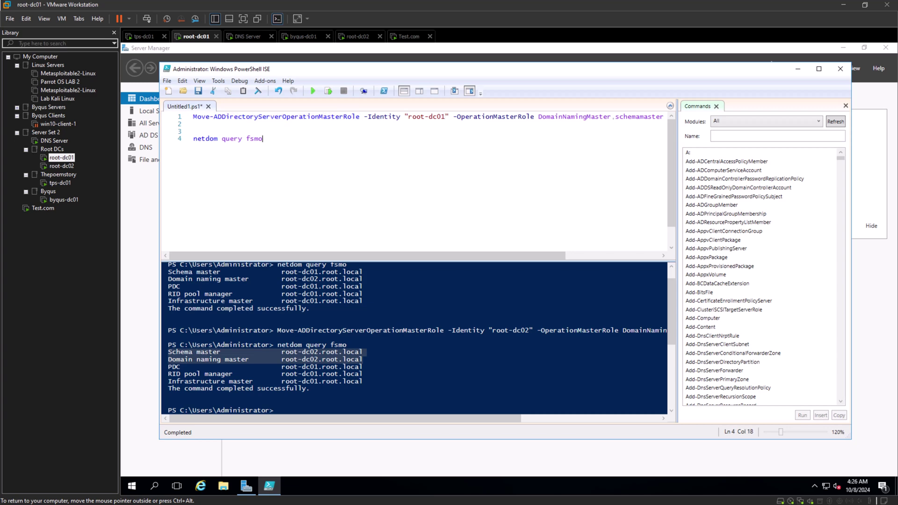
Run the role-move command to return DomainNamingMaster to root-dc01, confirming Yes.
{"action": "key", "text": "F5"}
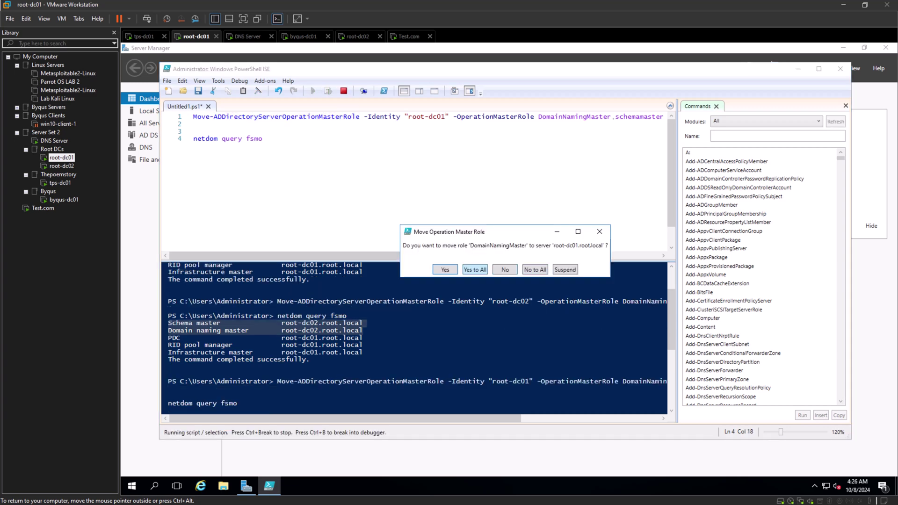
{"action": "key", "text": "Return"}
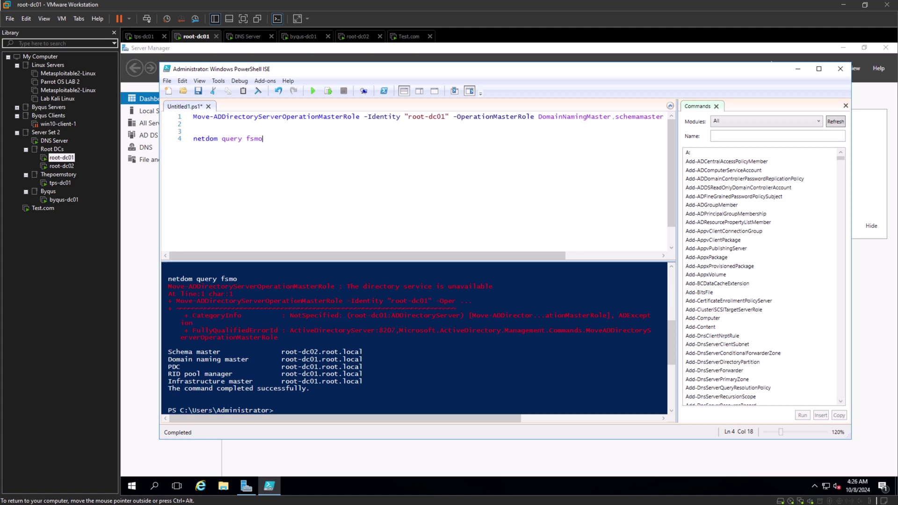
{"action": "left_click", "coordinate": [612, 117]}
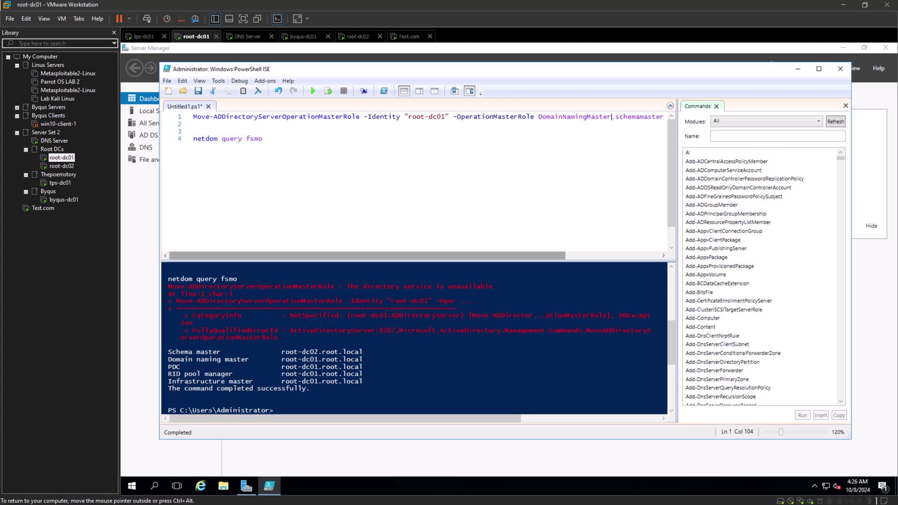
{"action": "key", "text": "Home"}
{"action": "key", "text": "shift+Right"}
{"action": "key", "text": "shift+Right"}
{"action": "key", "text": "shift+Right"}
{"action": "key", "text": "shift+Right"}
{"action": "key", "text": "shift+Right"}
{"action": "key", "text": "shift+Right"}
{"action": "key", "text": "shift+Right"}
{"action": "key", "text": "shift+Right"}
{"action": "key", "text": "shift+Right"}
{"action": "key", "text": "shift+Right"}
{"action": "key", "text": "shift+Right"}
{"action": "key", "text": "shift+Right"}
{"action": "key", "text": "shift+Right"}
{"action": "key", "text": "shift+Right"}
{"action": "key", "text": "shift+Right"}
{"action": "key", "text": "shift+Right"}
{"action": "key", "text": "shift+Right"}
{"action": "key", "text": "shift+Right"}
{"action": "key", "text": "shift+Right"}
{"action": "key", "text": "shift+Right"}
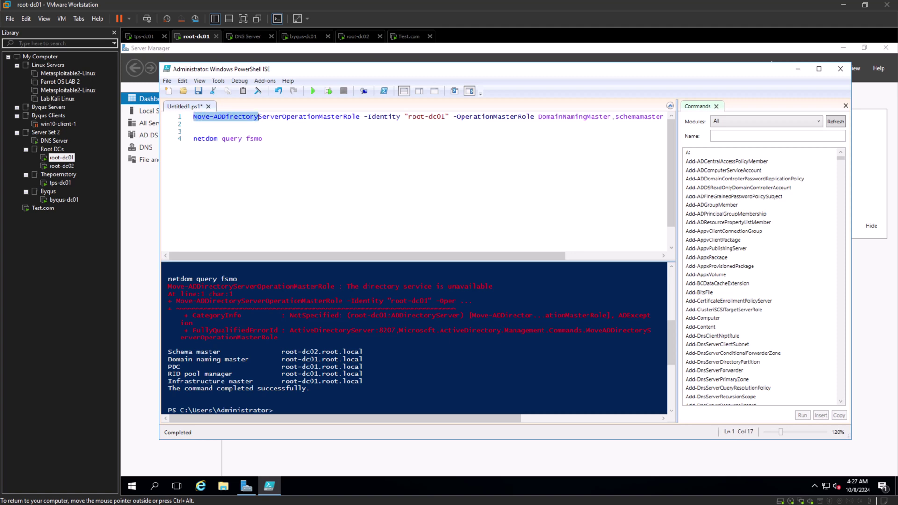
{"action": "key", "text": "shift+Right"}
{"action": "key", "text": "shift+Right"}
{"action": "key", "text": "shift+Right"}
{"action": "key", "text": "shift+Right"}
{"action": "key", "text": "shift+Right"}
{"action": "key", "text": "shift+Right"}
{"action": "key", "text": "shift+Right"}
{"action": "key", "text": "shift+Right"}
{"action": "key", "text": "shift+Right"}
{"action": "key", "text": "shift+Right"}
{"action": "key", "text": "shift+Right"}
{"action": "key", "text": "shift+Right"}
{"action": "key", "text": "shift+Right"}
{"action": "key", "text": "shift+Right"}
{"action": "key", "text": "shift+Right"}
{"action": "key", "text": "shift+Right"}
{"action": "key", "text": "shift+Right"}
{"action": "key", "text": "shift+Right"}
{"action": "key", "text": "shift+Right"}
{"action": "key", "text": "shift+Right"}
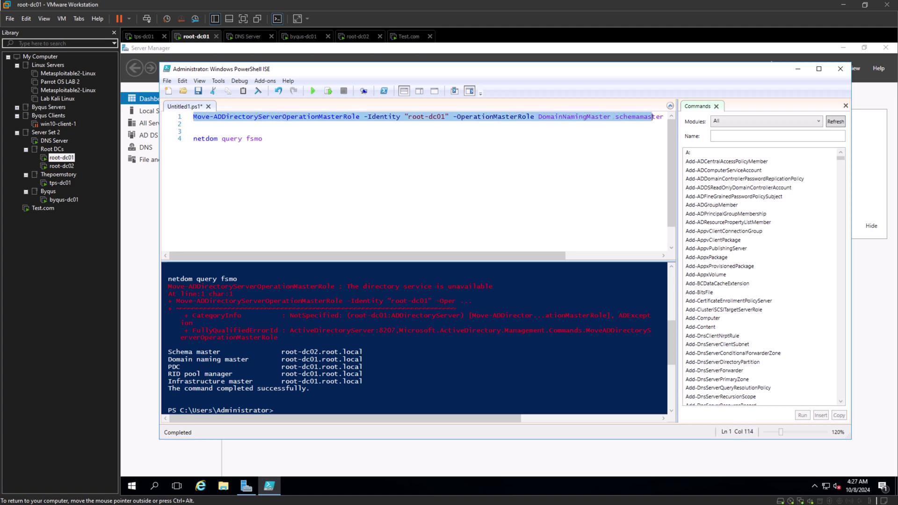
{"action": "left_click", "coordinate": [328, 91]}
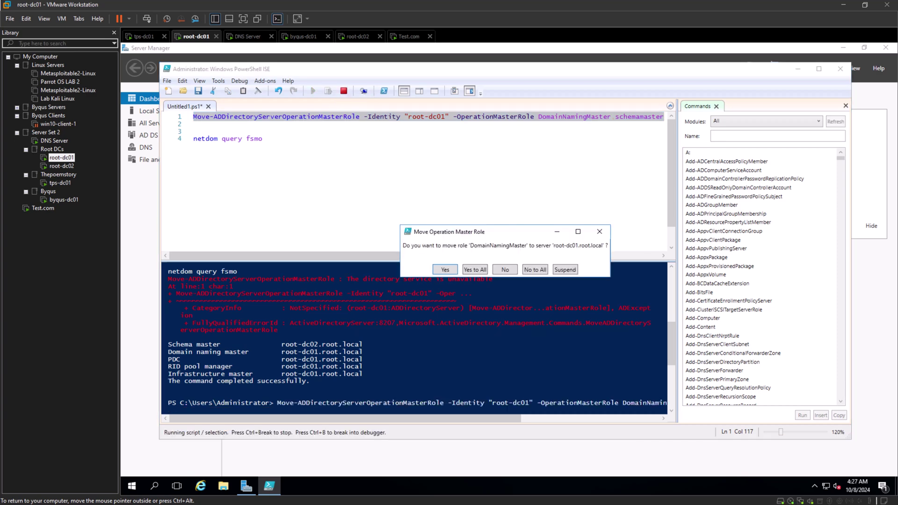
{"action": "left_click", "coordinate": [475, 270]}
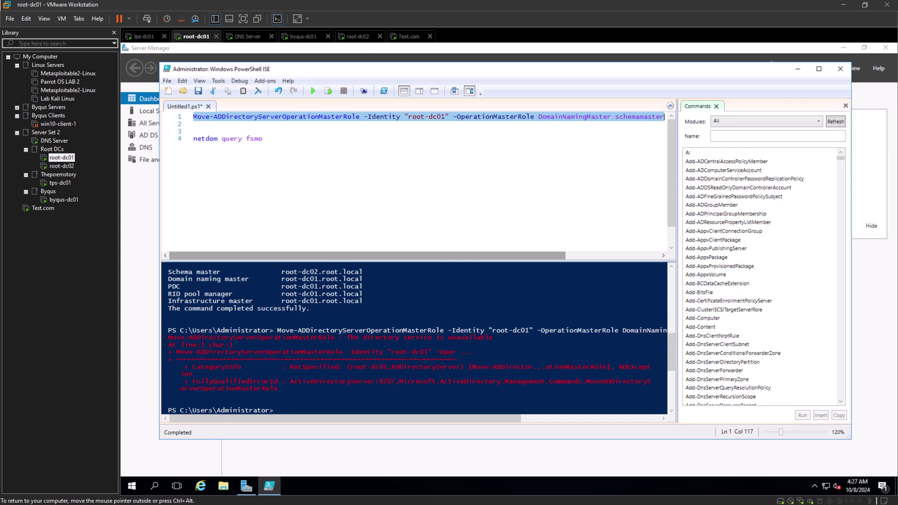
Rerun netdom query fsmo, confirming Schema master still sits on root-dc02, and copy line 1.
{"action": "left_click", "coordinate": [263, 139]}
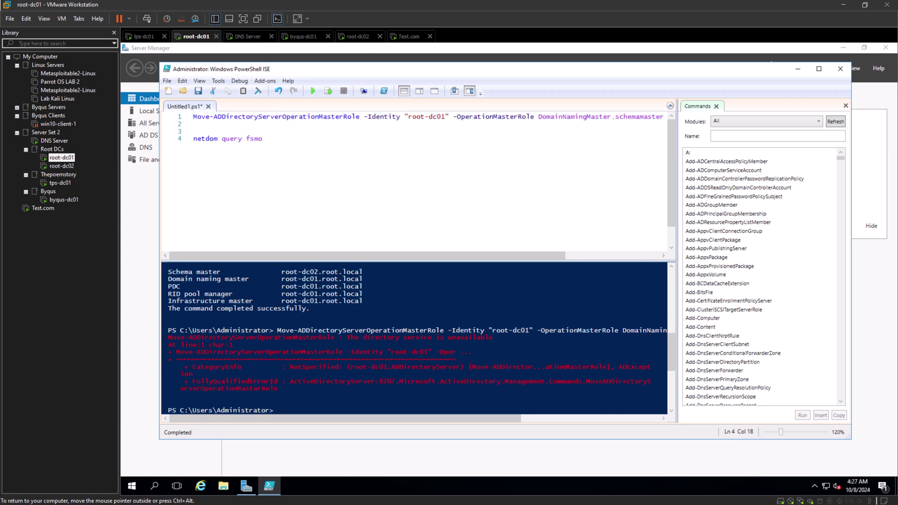
{"action": "key", "text": "shift+Home"}
{"action": "key", "text": "F8"}
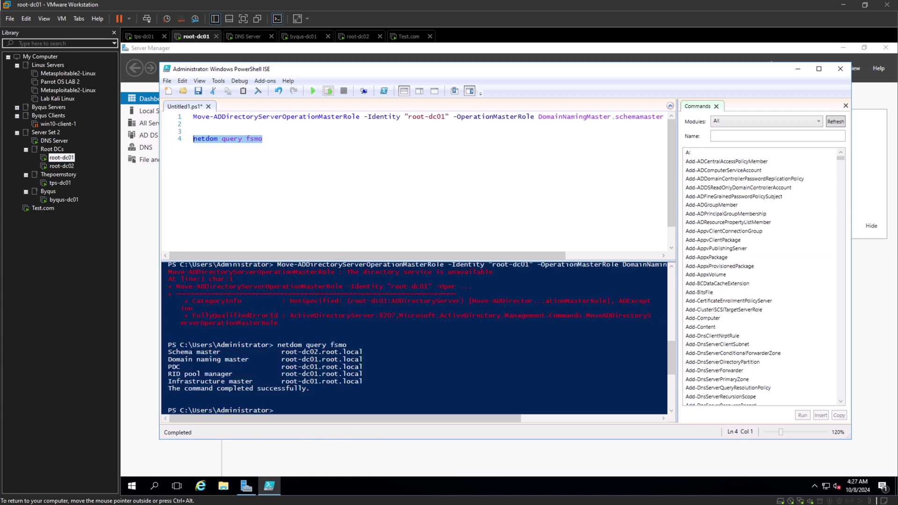
{"action": "left_click", "coordinate": [278, 410]}
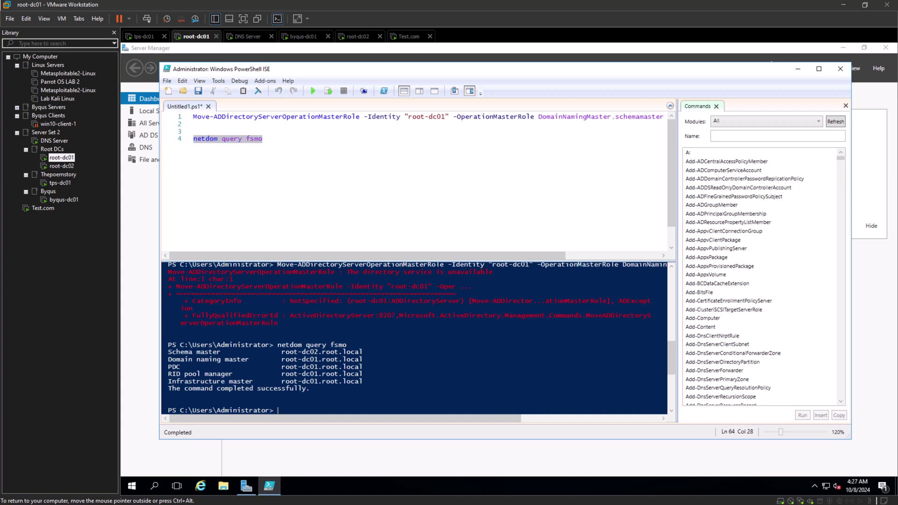
{"action": "left_click_drag", "start_coordinate": [364, 352], "coordinate": [169, 351]}
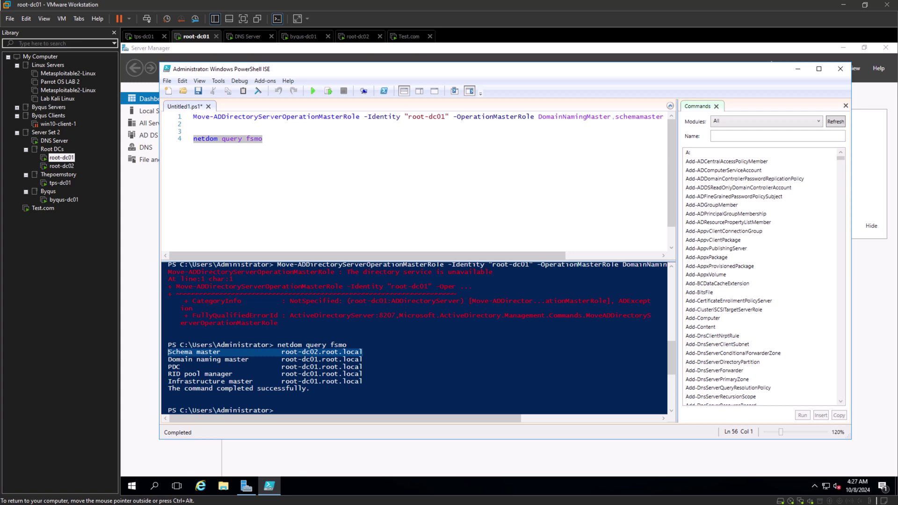
{"action": "left_click", "coordinate": [262, 402]}
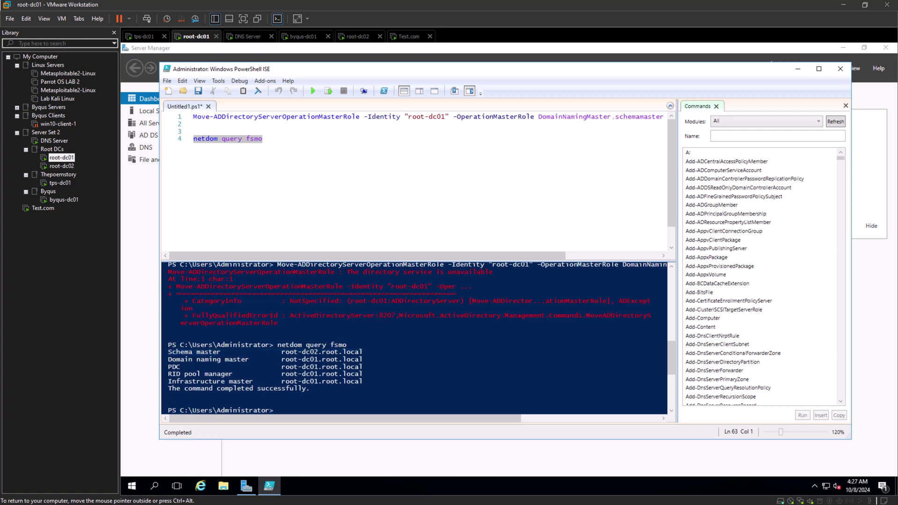
{"action": "right_click", "coordinate": [344, 352]}
{"action": "key", "text": "Escape"}
{"action": "left_click_drag", "start_coordinate": [363, 359], "coordinate": [169, 352]}
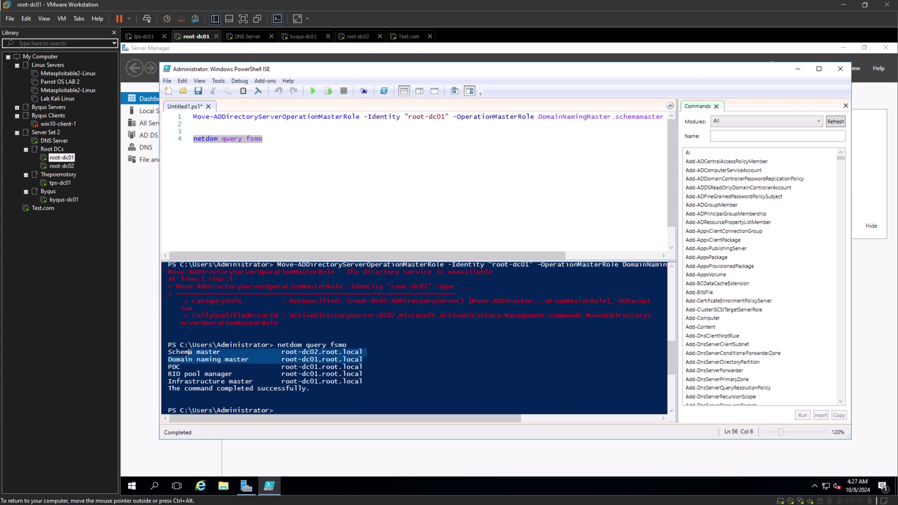
{"action": "left_click", "coordinate": [364, 366]}
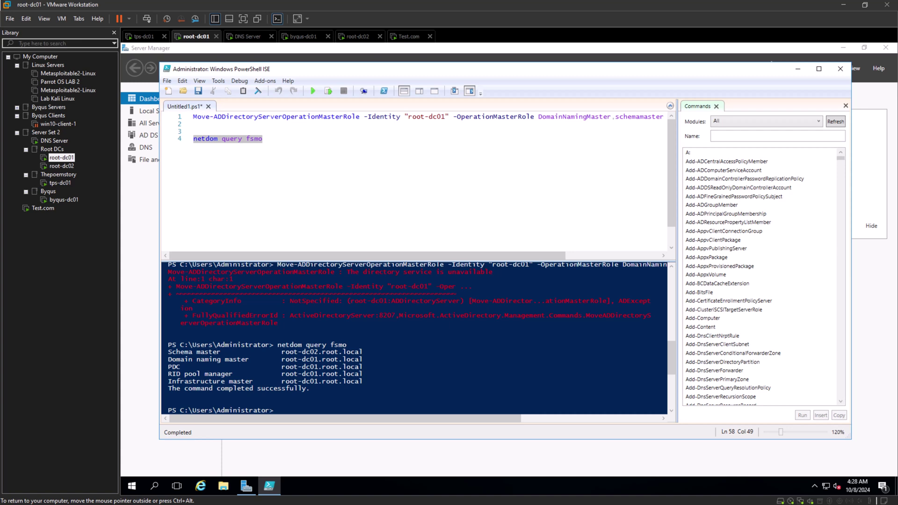
{"action": "triple_click", "coordinate": [327, 116]}
{"action": "key", "text": "shift+Left"}
{"action": "key", "text": "ctrl+c"}
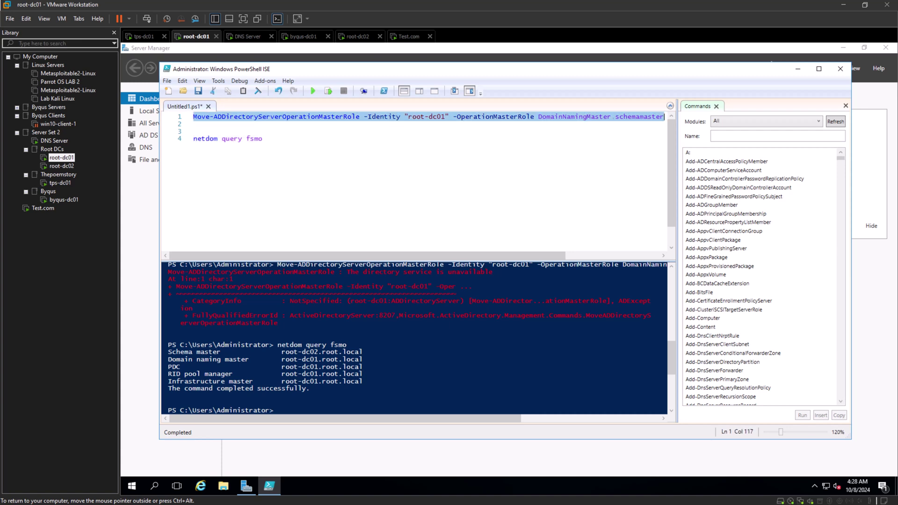
Paste the role-move command on line 3 and change its role to SchemaMaster.
{"action": "left_click", "coordinate": [193, 131]}
{"action": "key", "text": "ctrl+v"}
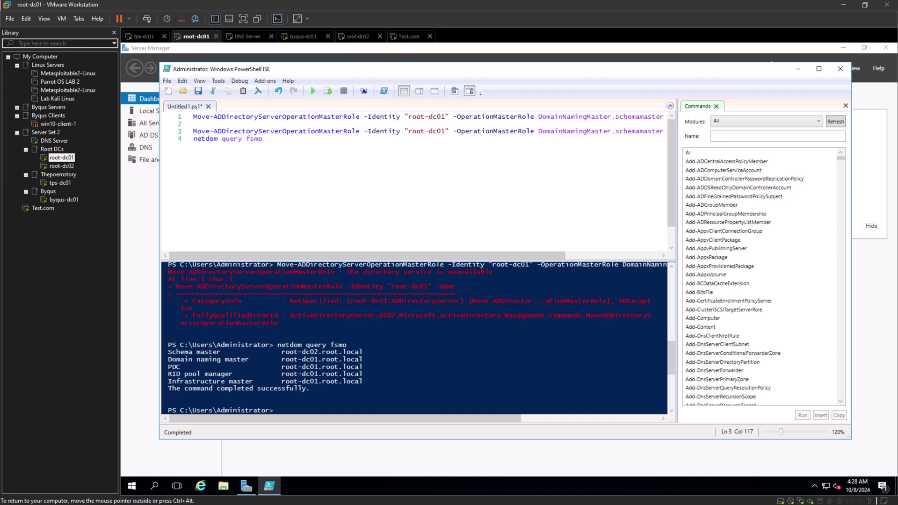
{"action": "key", "text": "ctrl+alt"}
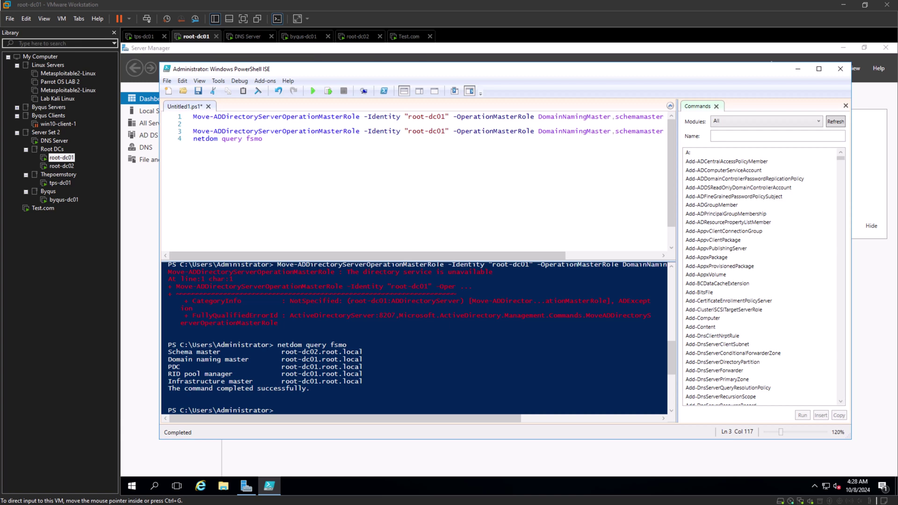
{"action": "left_click", "coordinate": [615, 132]}
{"action": "key", "text": "BackSpace"}
{"action": "key", "text": "BackSpace"}
{"action": "key", "text": "BackSpace"}
{"action": "key", "text": "BackSpace"}
{"action": "key", "text": "BackSpace"}
{"action": "key", "text": "BackSpace"}
{"action": "key", "text": "BackSpace"}
{"action": "key", "text": "BackSpace"}
{"action": "key", "text": "BackSpace"}
{"action": "key", "text": "BackSpace"}
{"action": "key", "text": "BackSpace"}
{"action": "key", "text": "BackSpace"}
{"action": "key", "text": "BackSpace"}
{"action": "key", "text": "BackSpace"}
{"action": "key", "text": "BackSpace"}
{"action": "key", "text": "BackSpace"}
{"action": "key", "text": "BackSpace"}
{"action": "key", "text": "BackSpace"}
{"action": "key", "text": "BackSpace"}
{"action": "key", "text": "Delete"}
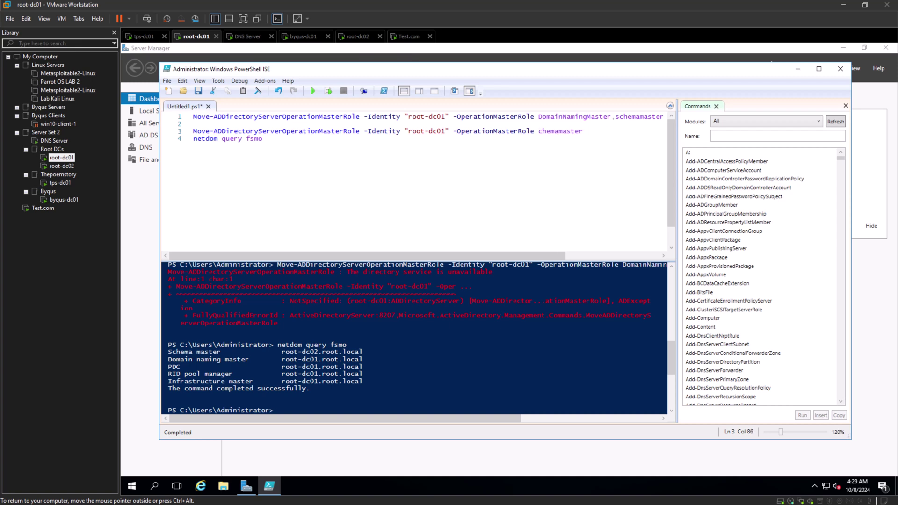
{"action": "type", "text": "S"}
{"action": "key", "text": "BackSpace"}
{"action": "type", "text": "M"}
Run line 3 to move SchemaMaster to root-dc01, confirming Yes.
{"action": "key", "text": "shift+Home"}
{"action": "key", "text": "F8"}
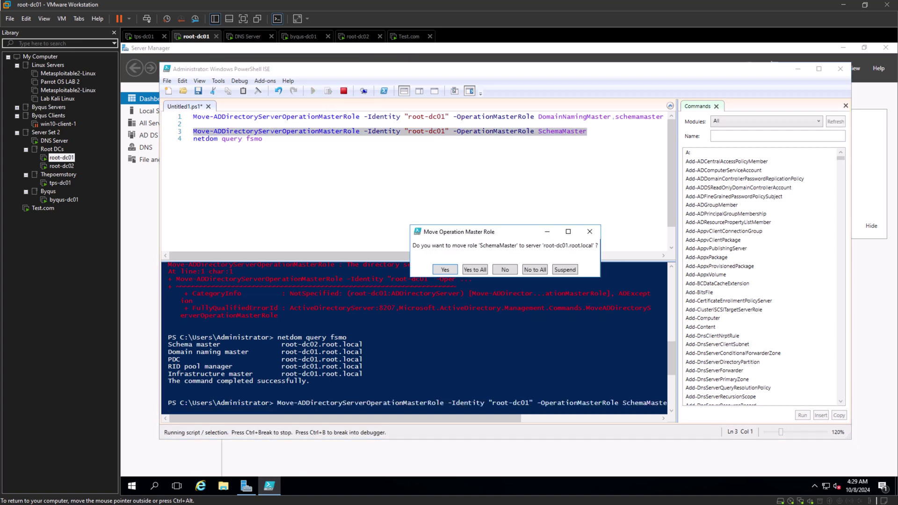
{"action": "key", "text": "Return"}
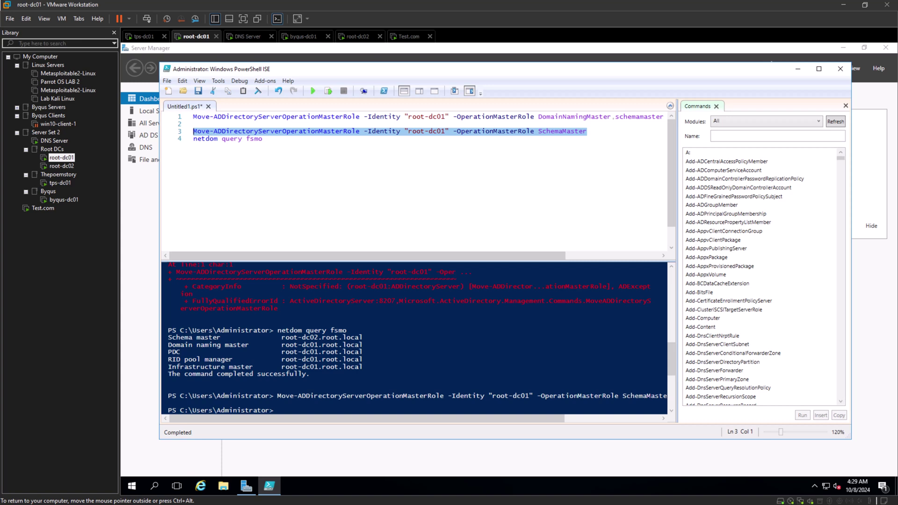
{"action": "left_click", "coordinate": [619, 117]}
Rerun netdom query fsmo to confirm all five roles are on root-dc01.
{"action": "scroll", "coordinate": [414, 337], "scroll_direction": "down", "scroll_amount": 4}
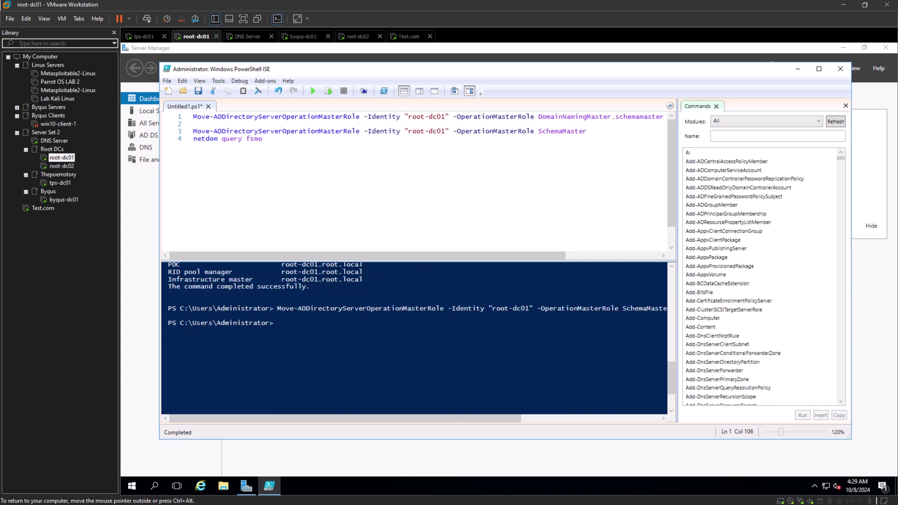
{"action": "left_click", "coordinate": [193, 138]}
{"action": "key", "text": "F8"}
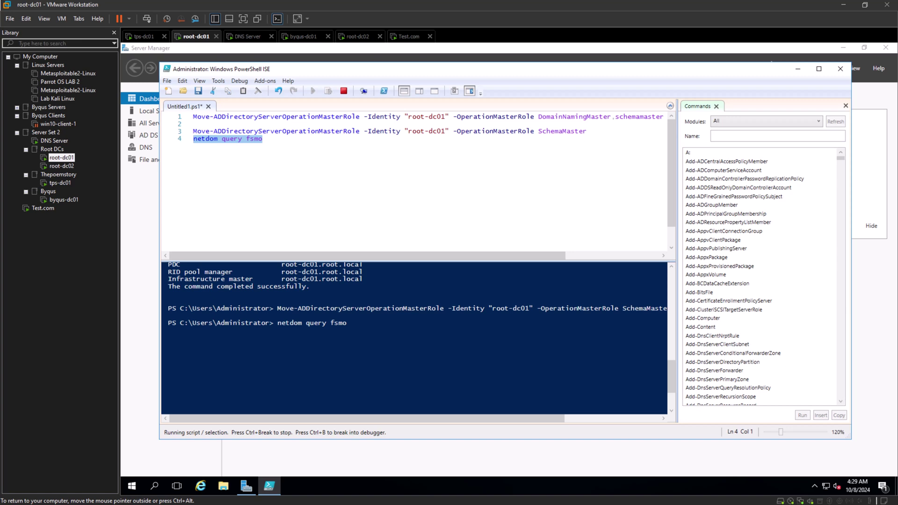
{"action": "left_click", "coordinate": [278, 389]}
{"action": "left_click_drag", "start_coordinate": [367, 338], "coordinate": [168, 331]}
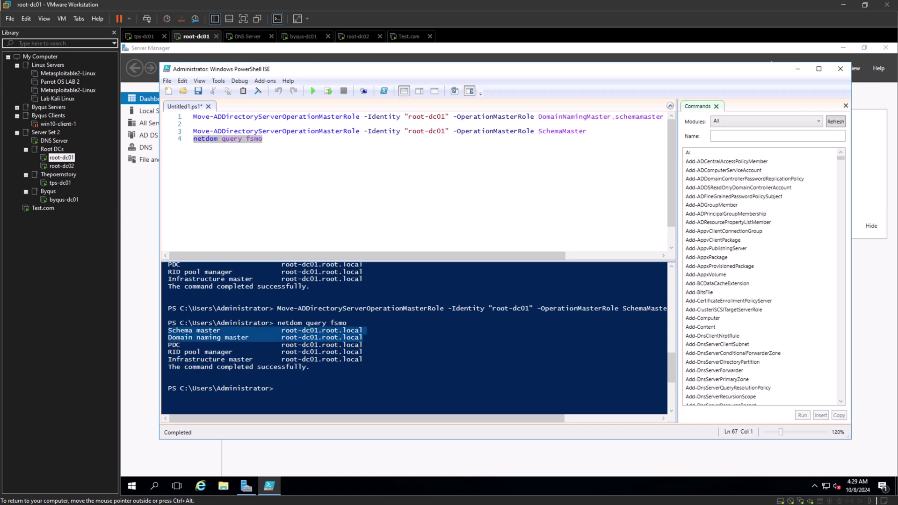
{"action": "left_click", "coordinate": [364, 345]}
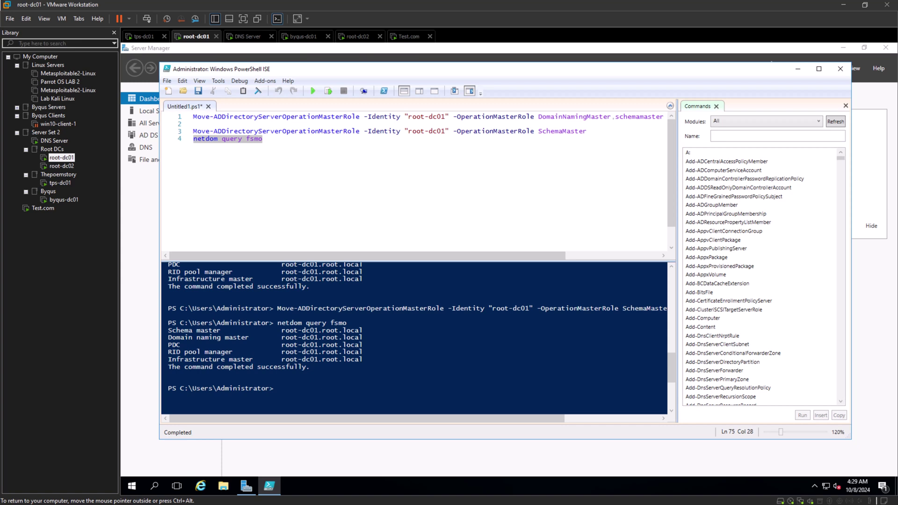
{"action": "left_click", "coordinate": [263, 139]}
{"action": "key", "text": "Return"}
{"action": "key", "text": "Return"}
{"action": "key", "text": "Return"}
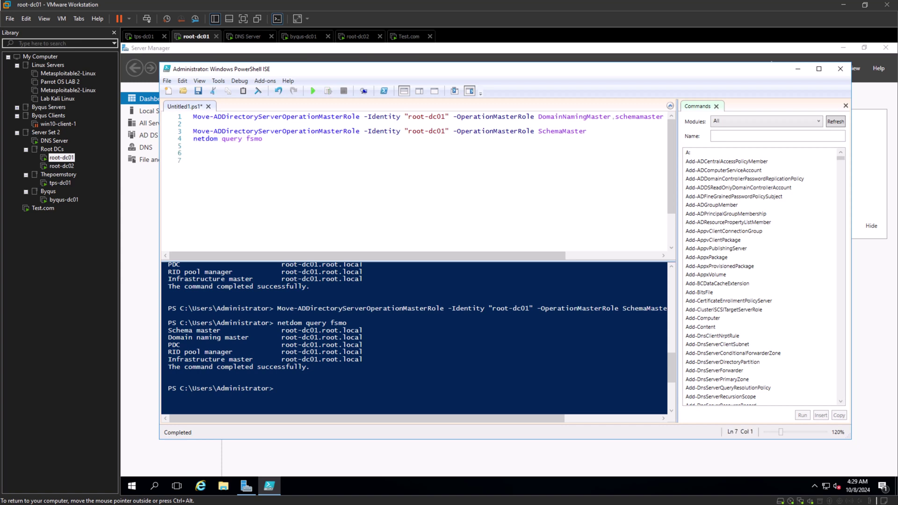
Change line 3's target from root-dc01 to root-dc02 and run the Schema Master move, confirming it.
{"action": "left_click", "coordinate": [445, 131]}
{"action": "key", "text": "BackSpace"}
{"action": "type", "text": "2"}
{"action": "key", "text": "Down"}
{"action": "key", "text": "F8"}
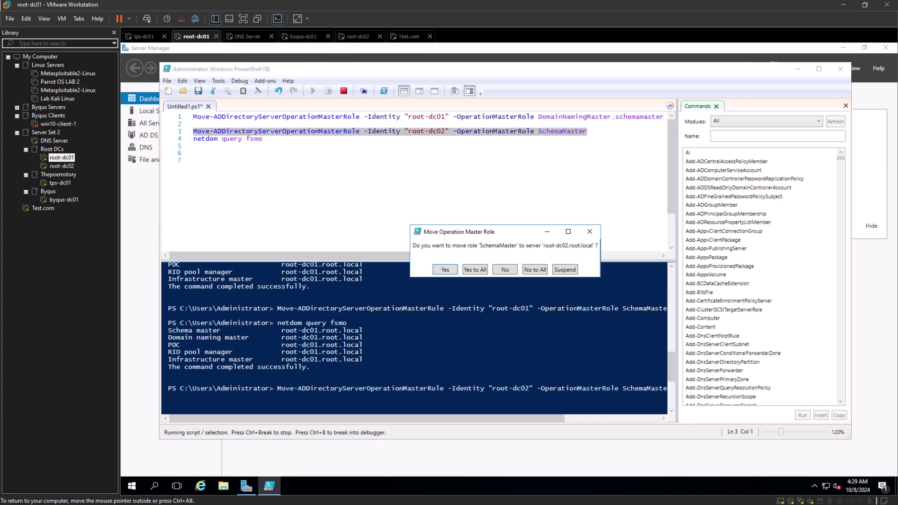
{"action": "key", "text": "Return"}
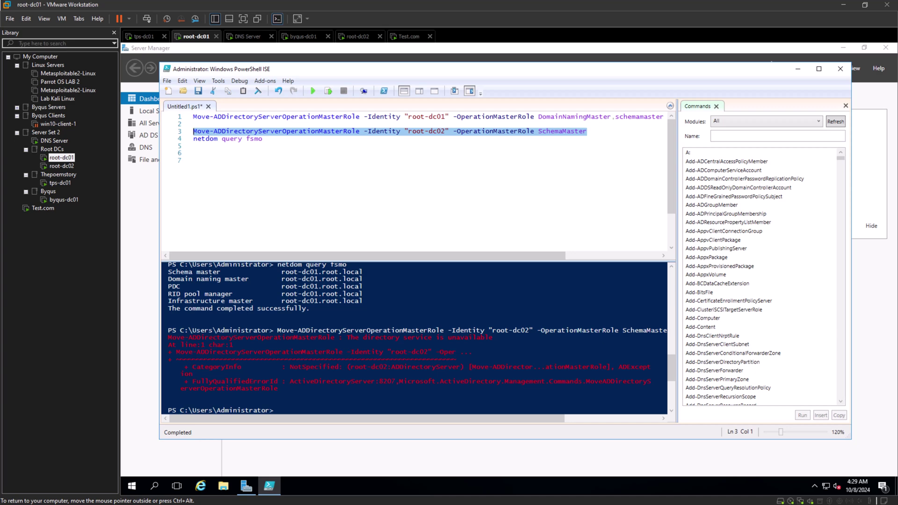
Inspect the console output and highlight the 'directory service unavailable' error.
{"action": "scroll", "coordinate": [416, 337], "scroll_direction": "up", "scroll_amount": 2}
{"action": "scroll", "coordinate": [416, 337], "scroll_direction": "down", "scroll_amount": 3}
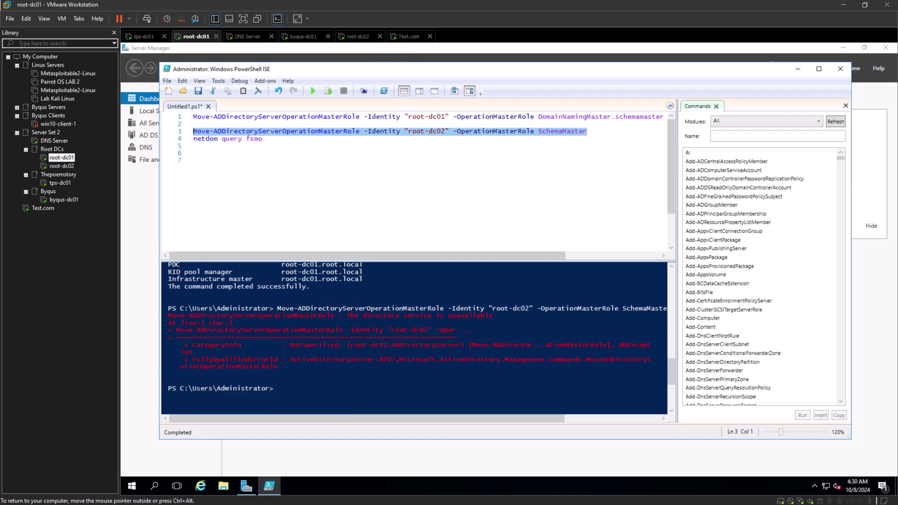
{"action": "left_click", "coordinate": [279, 389]}
{"action": "left_click_drag", "start_coordinate": [493, 315], "coordinate": [169, 316]}
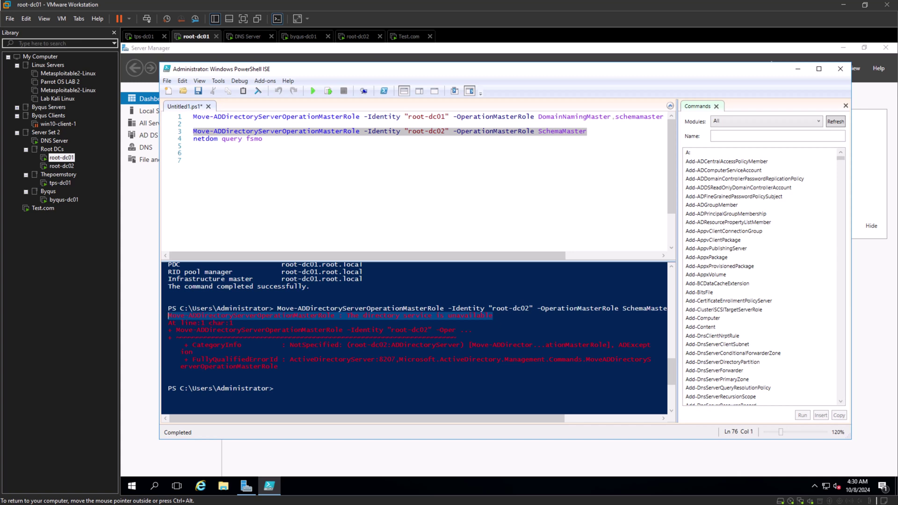
Rerun the SchemaMaster move to root-dc02 twice, confirming each prompt.
{"action": "left_click", "coordinate": [588, 131]}
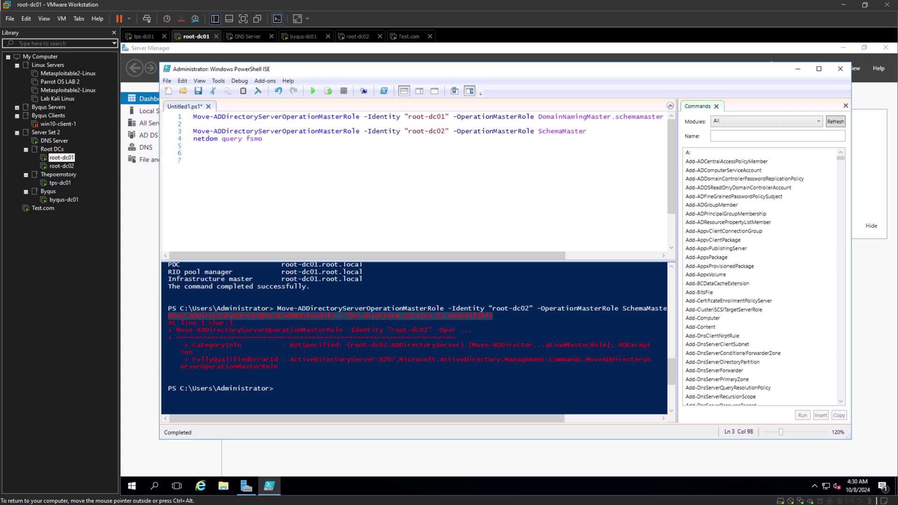
{"action": "key", "text": "F8"}
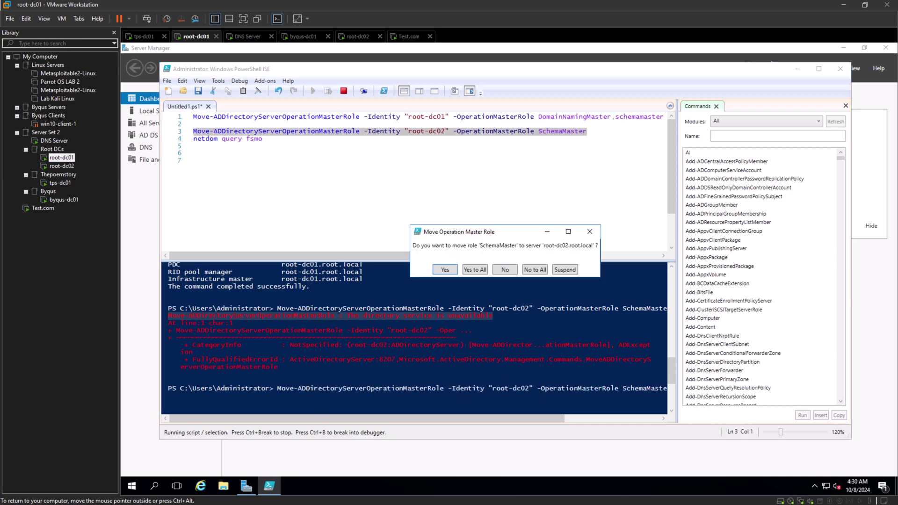
{"action": "key", "text": "Return"}
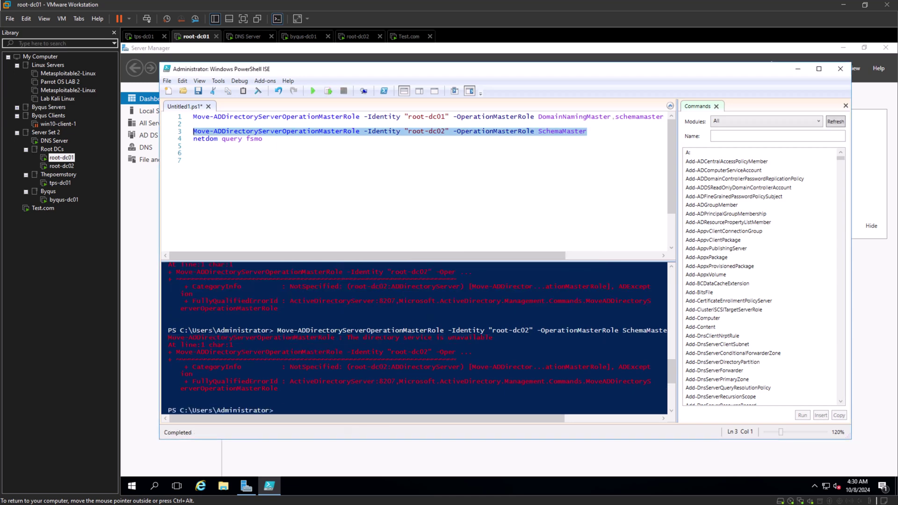
{"action": "key", "text": "F8"}
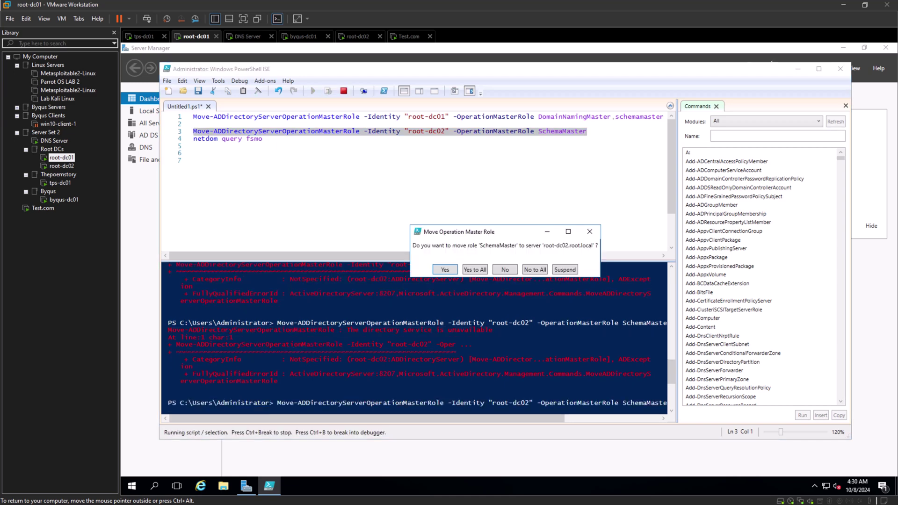
{"action": "key", "text": "Return"}
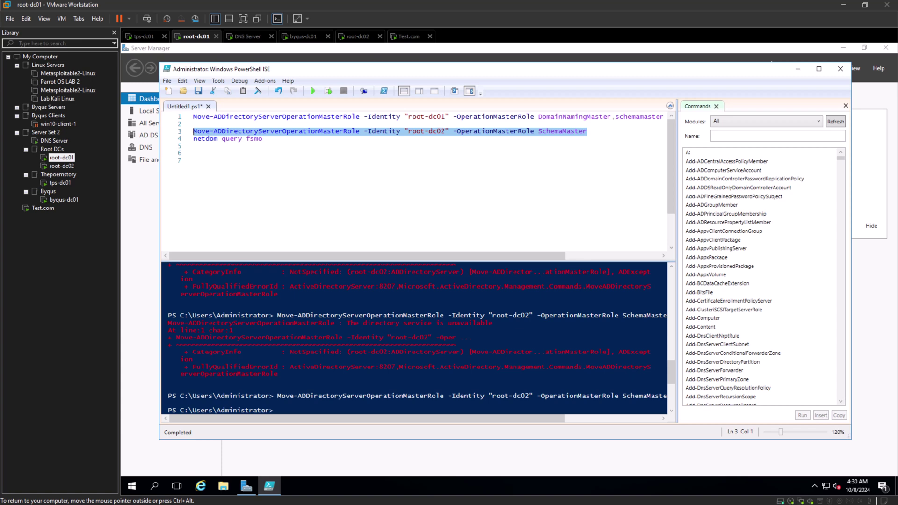
Run netdom query fsmo and check that root-dc02 now holds the schema master role.
{"action": "left_click", "coordinate": [194, 161]}
{"action": "left_click", "coordinate": [263, 139]}
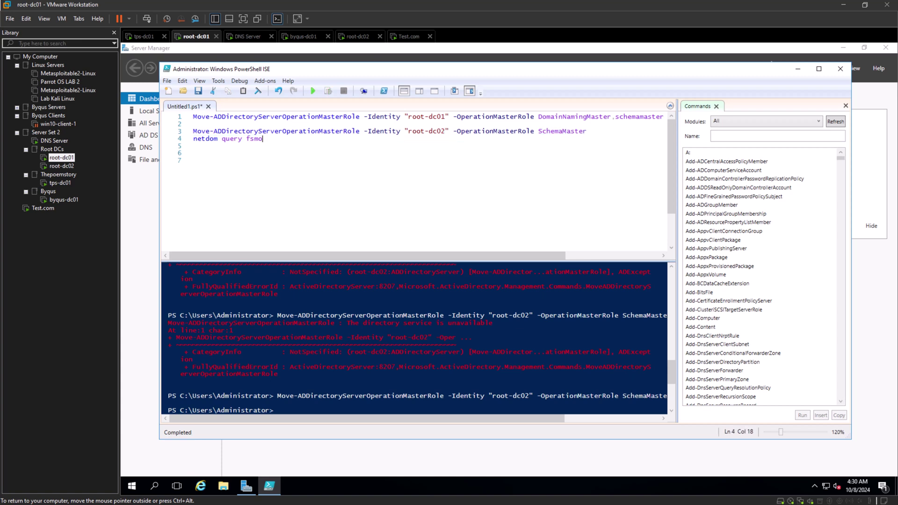
{"action": "key", "text": "shift+Home"}
{"action": "key", "text": "F8"}
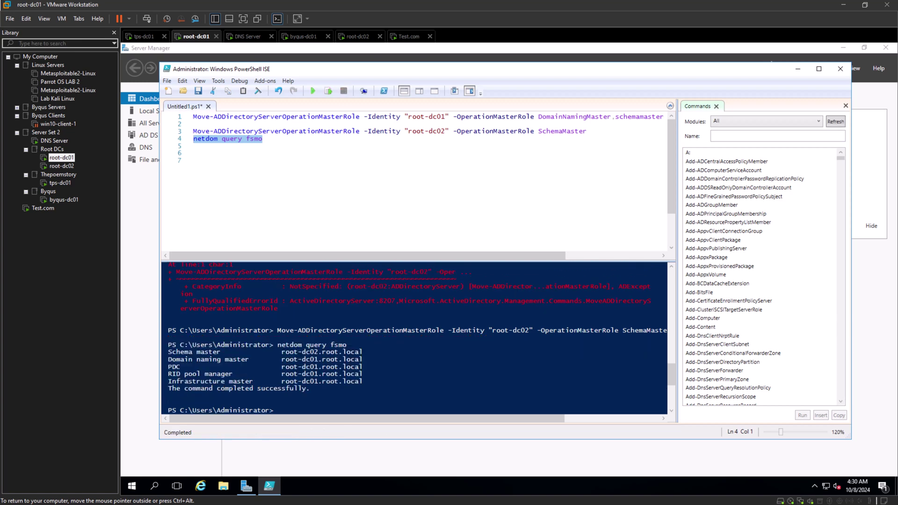
{"action": "left_click", "coordinate": [279, 411]}
{"action": "mouse_move", "coordinate": [363, 351]}
{"action": "left_mouse_down"}
{"action": "mouse_move", "coordinate": [168, 352]}
{"action": "mouse_move", "coordinate": [173, 359]}
{"action": "mouse_move", "coordinate": [364, 359]}
{"action": "left_mouse_up"}
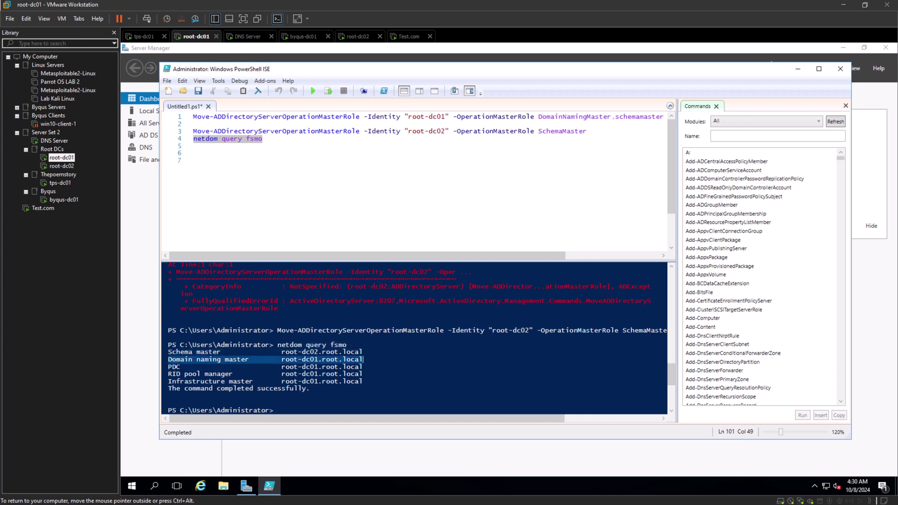
{"action": "left_click", "coordinate": [363, 359]}
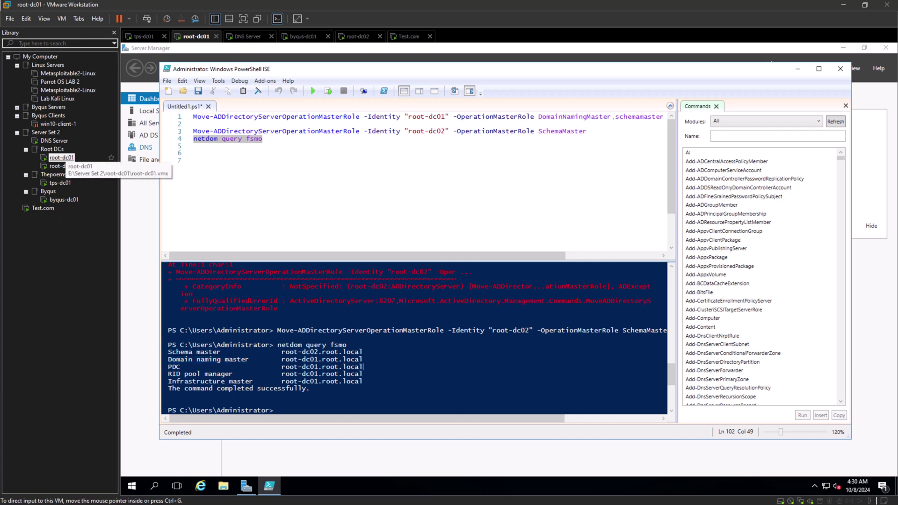
{"action": "right_click", "coordinate": [61, 157]}
Power off the root-dc01 virtual machine and confirm.
{"action": "left_click", "coordinate": [364, 367]}
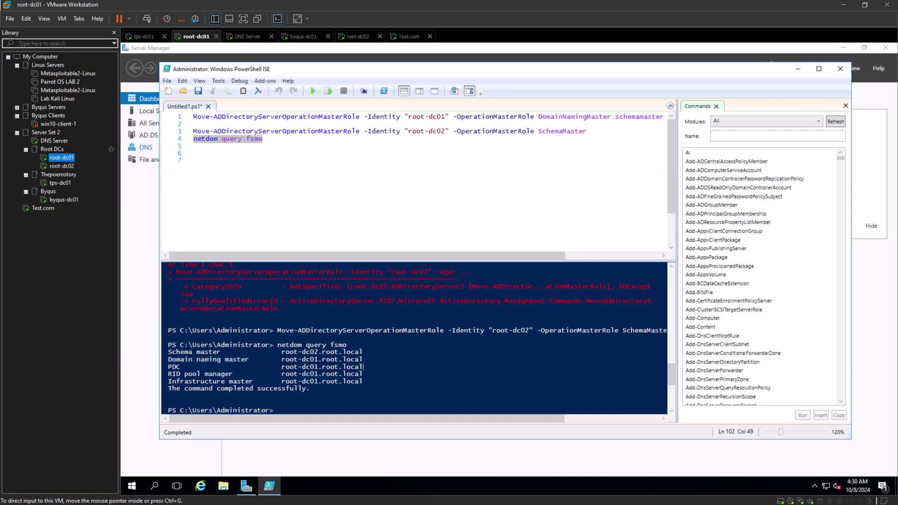
{"action": "left_click", "coordinate": [128, 19]}
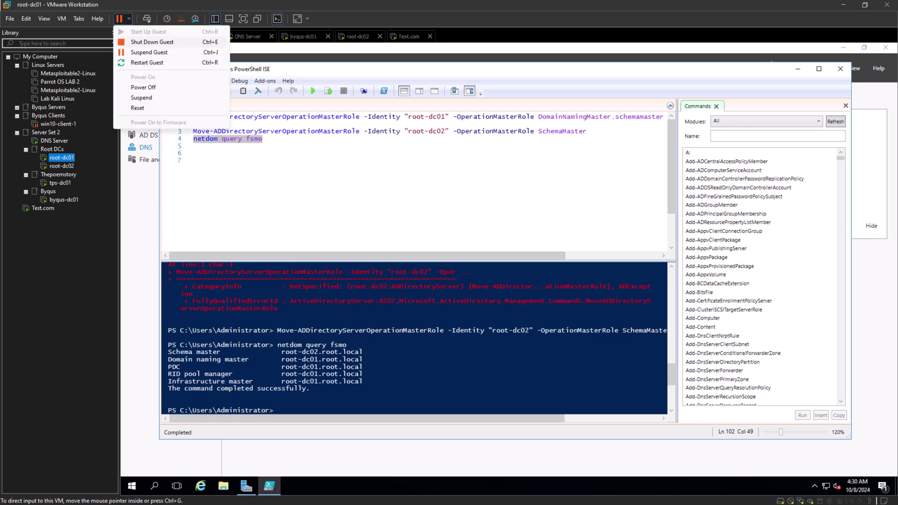
{"action": "left_click", "coordinate": [140, 35]}
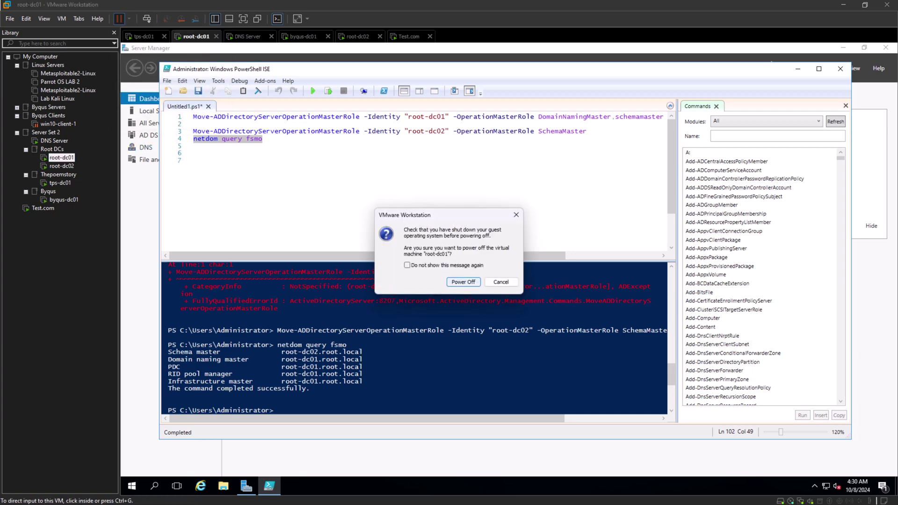
{"action": "key", "text": "Return"}
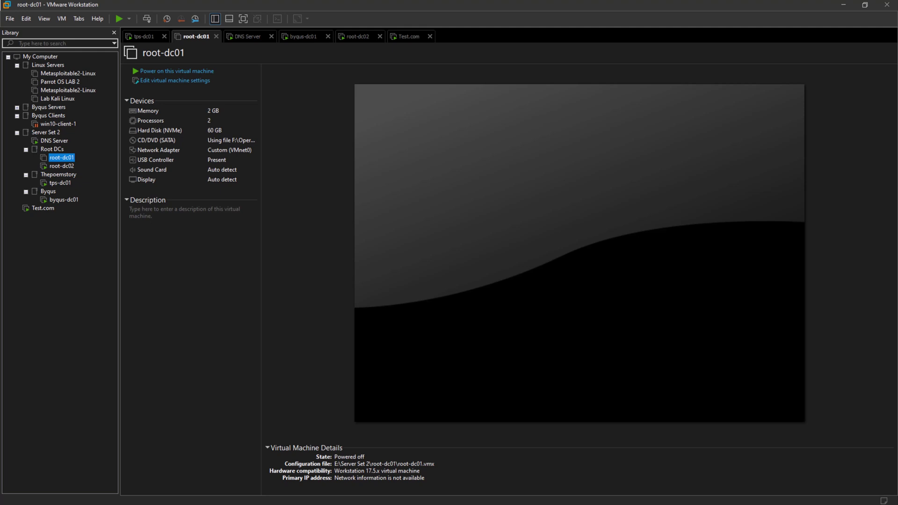
Sign in to root-dc02 with the domain administrator password.
{"action": "left_click", "coordinate": [62, 166]}
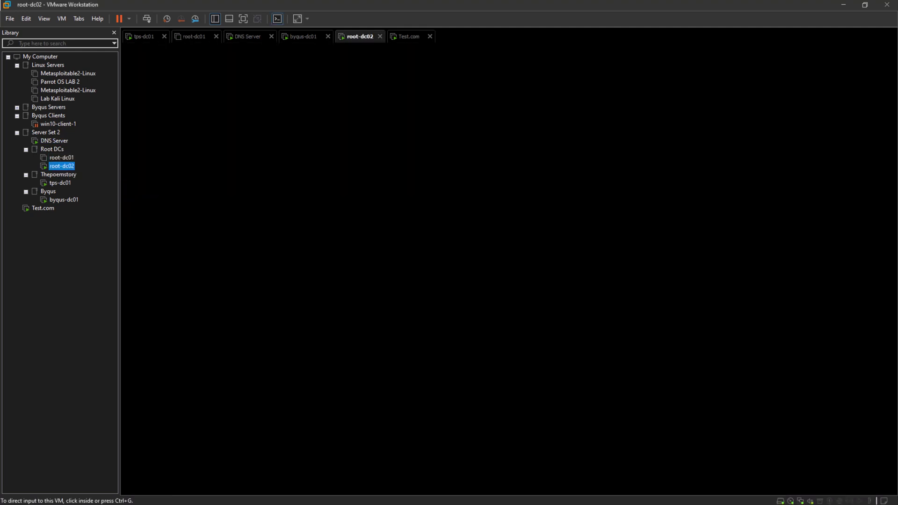
{"action": "key", "text": "ctrl+g"}
{"action": "key", "text": "ctrl+alt+Insert"}
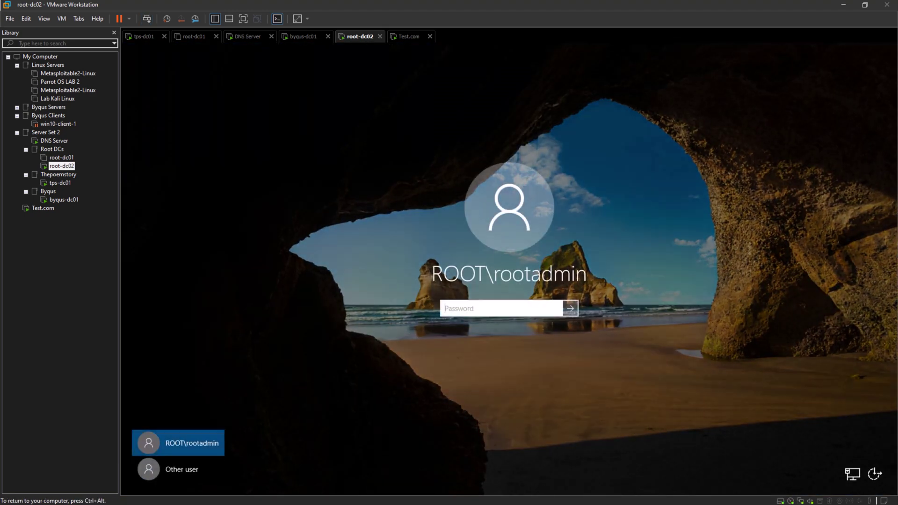
{"action": "type", "text": "P@ssw0rd12345"}
{"action": "key", "text": "Return"}
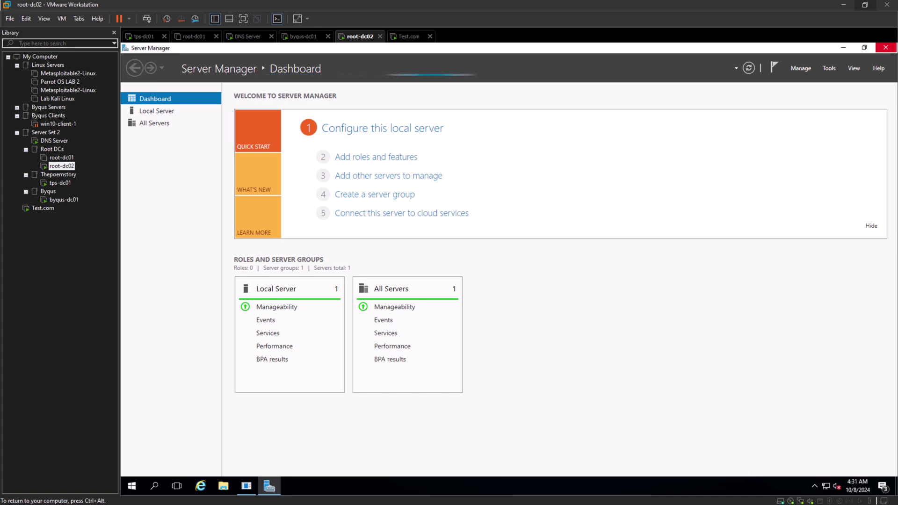
Launch Active Directory Domains and Trusts and dismiss the shutdown tracker and PDC emulator warning.
{"action": "left_click", "coordinate": [830, 68]}
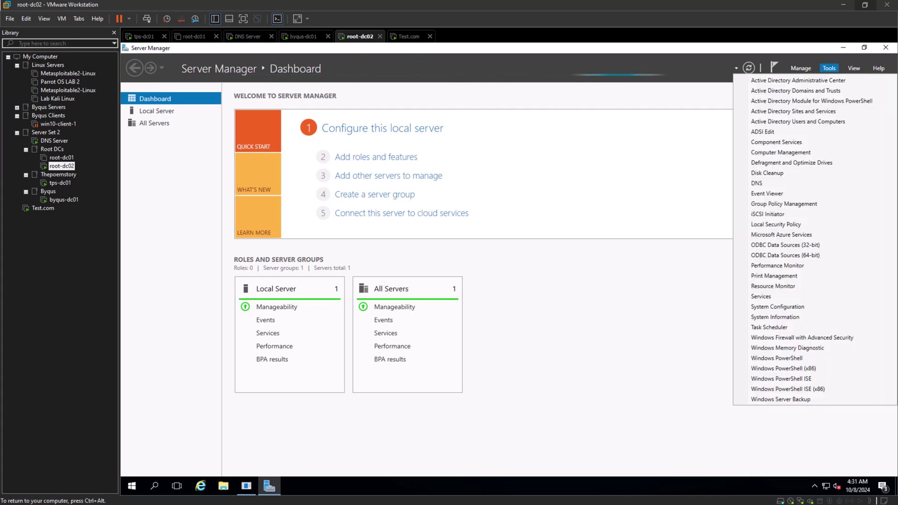
{"action": "left_click", "coordinate": [796, 90]}
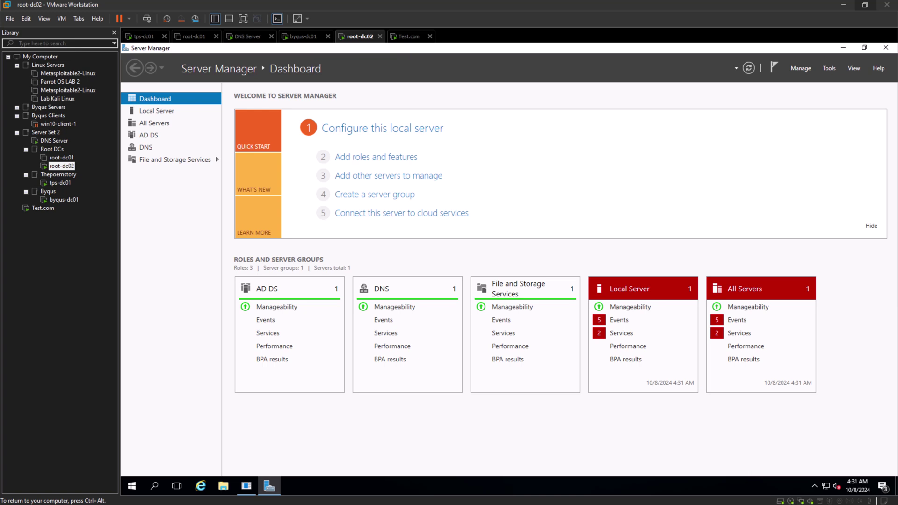
{"action": "key", "text": "ctrl+alt"}
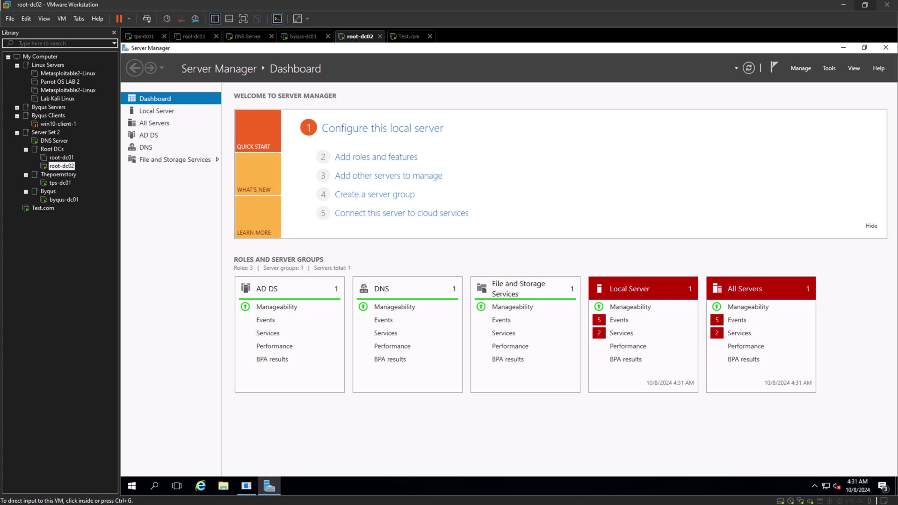
{"action": "key", "text": "ctrl+g"}
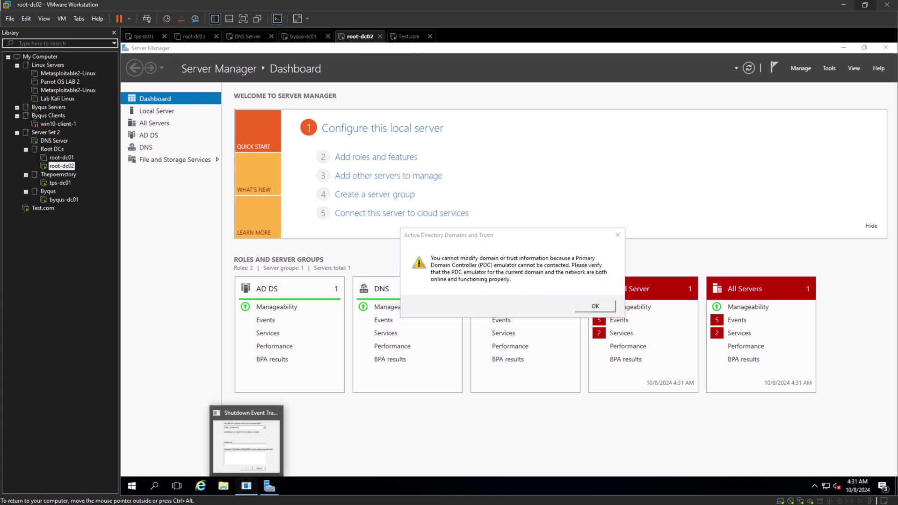
{"action": "key", "text": "Escape"}
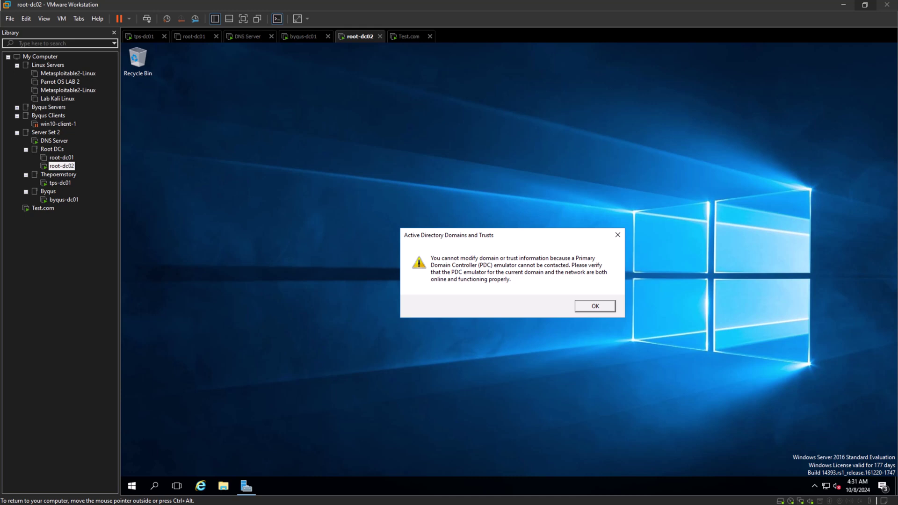
{"action": "key", "text": "Return"}
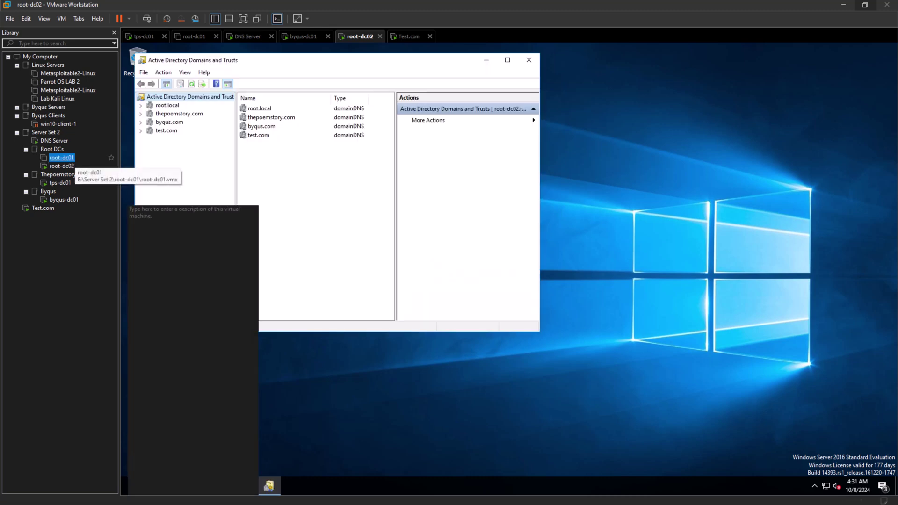
Confirm root-dc01 is off, then look over the context menus for root.local and the forest root.
{"action": "left_click", "coordinate": [61, 158]}
{"action": "left_click", "coordinate": [61, 166]}
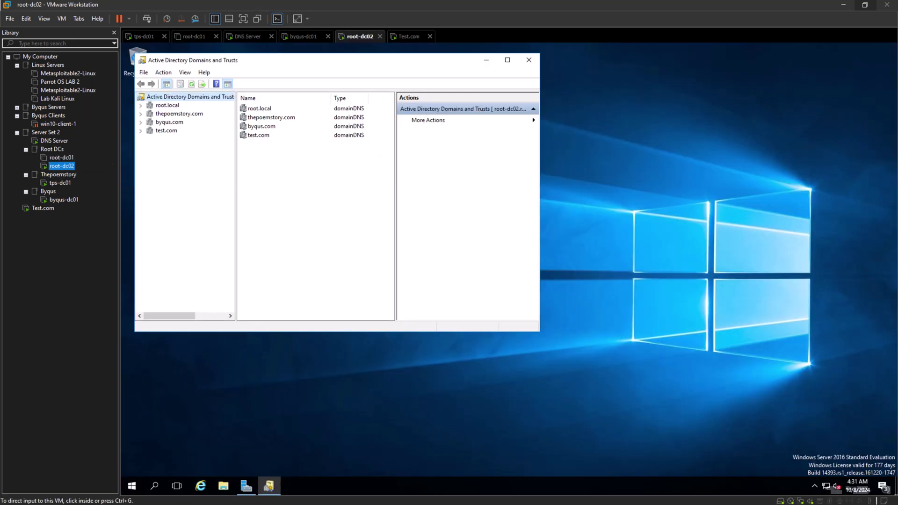
{"action": "right_click", "coordinate": [167, 106]}
{"action": "right_click", "coordinate": [175, 97]}
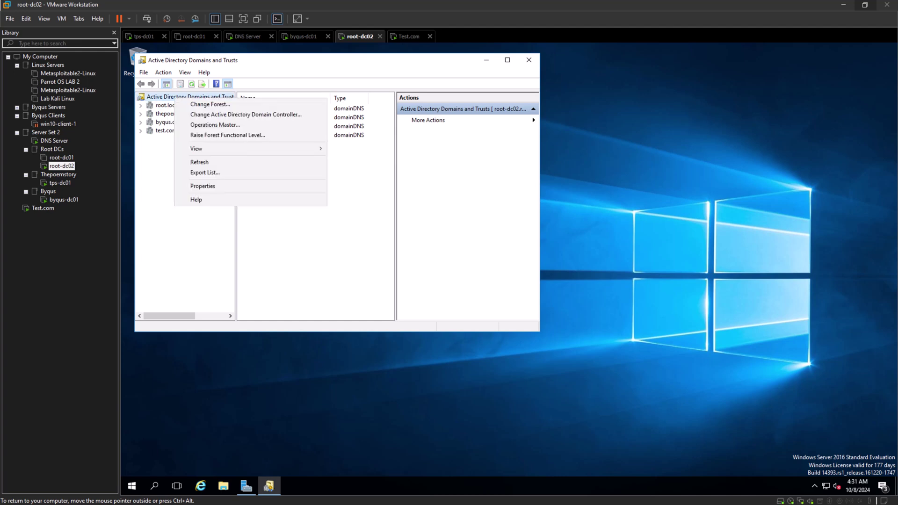
{"action": "key", "text": "Escape"}
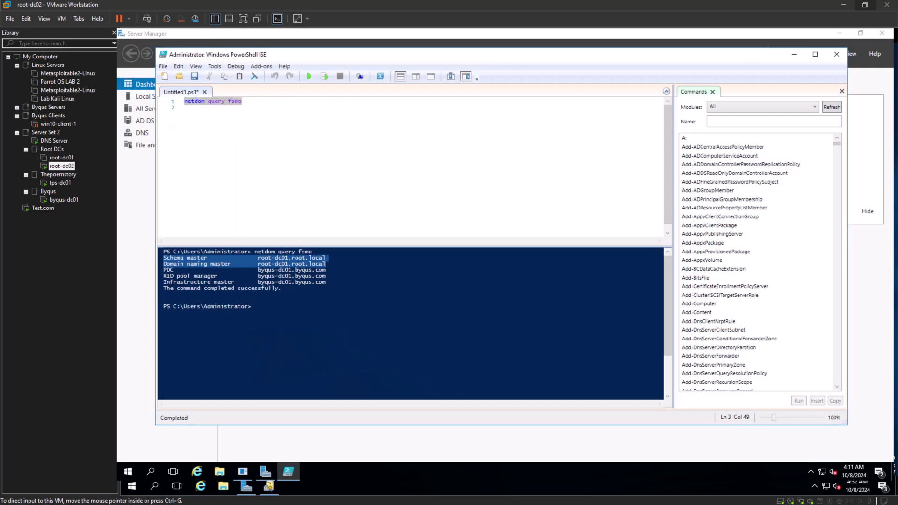
{"action": "key", "text": "ctrl+shift+Tab"}
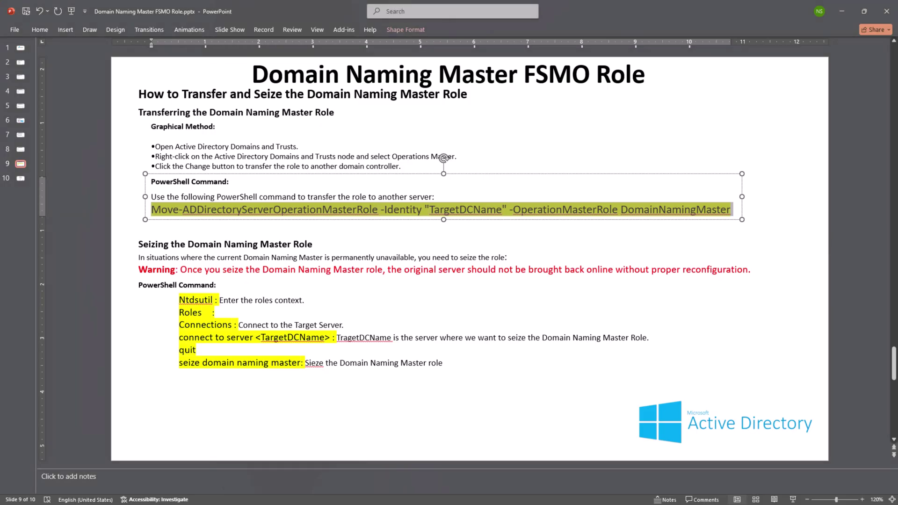
Review slide 9's 'Seizing the Domain Naming Master Role' heading, original-server warning and Ntdsutil command.
{"action": "left_click", "coordinate": [138, 290]}
{"action": "scroll", "coordinate": [586, 459], "scroll_direction": "down", "scroll_amount": 1}
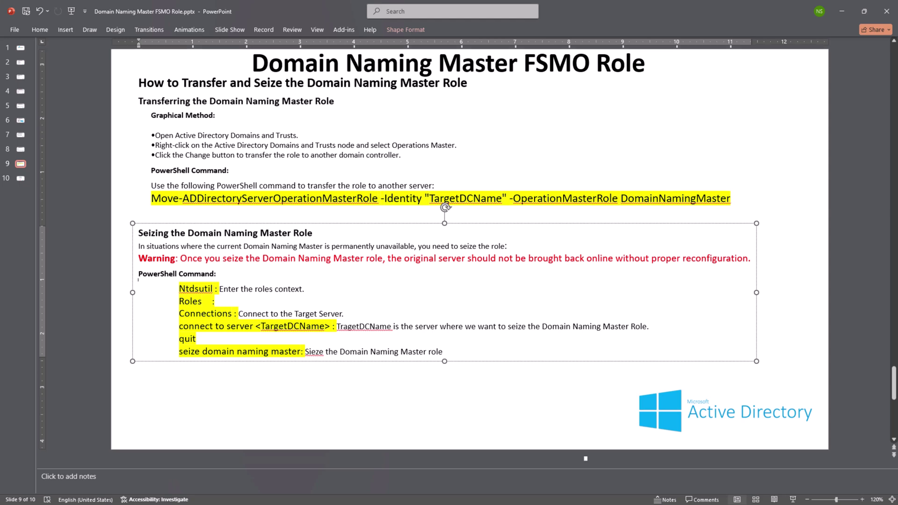
{"action": "key", "text": "ctrl+shift+Right"}
{"action": "key", "text": "ctrl+shift+Right"}
{"action": "key", "text": "ctrl+shift+Right"}
{"action": "key", "text": "ctrl+shift+Right"}
{"action": "key", "text": "ctrl+shift+Right"}
{"action": "key", "text": "ctrl+shift+Right"}
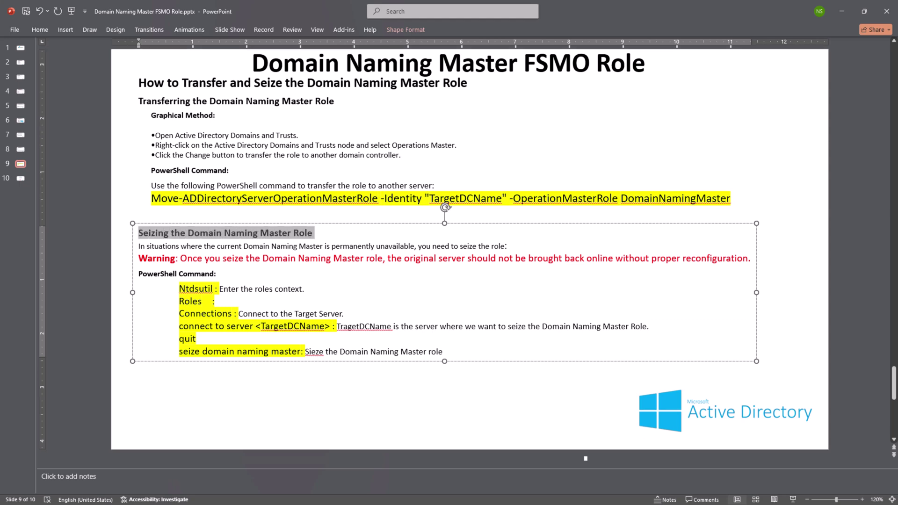
{"action": "left_click", "coordinate": [263, 246]}
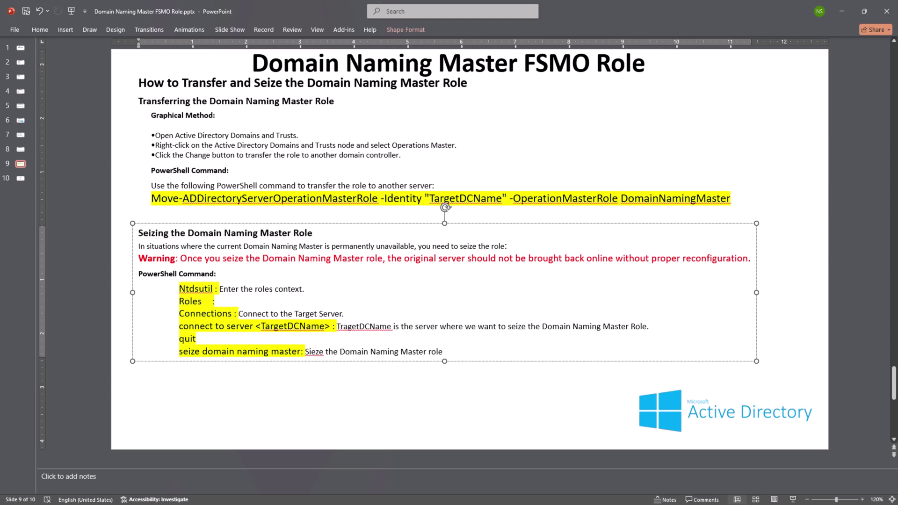
{"action": "left_click_drag", "start_coordinate": [177, 259], "coordinate": [750, 259]}
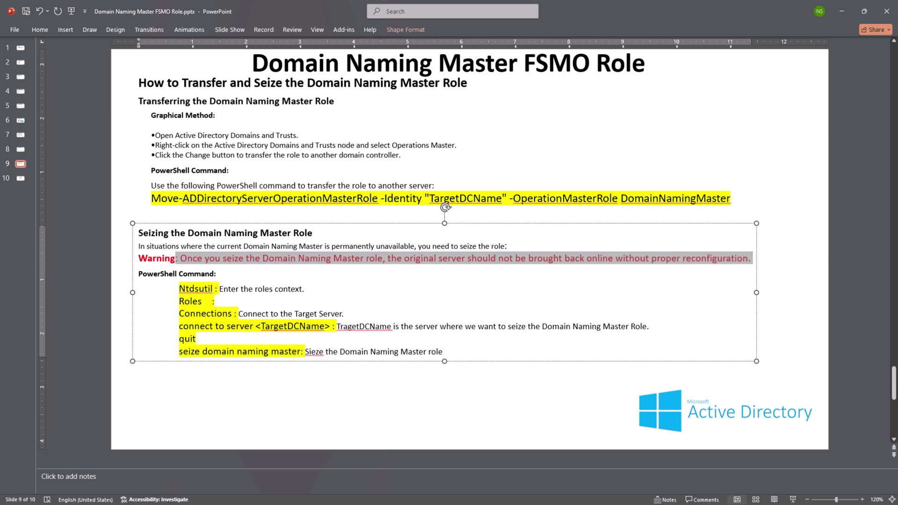
{"action": "left_click", "coordinate": [221, 302]}
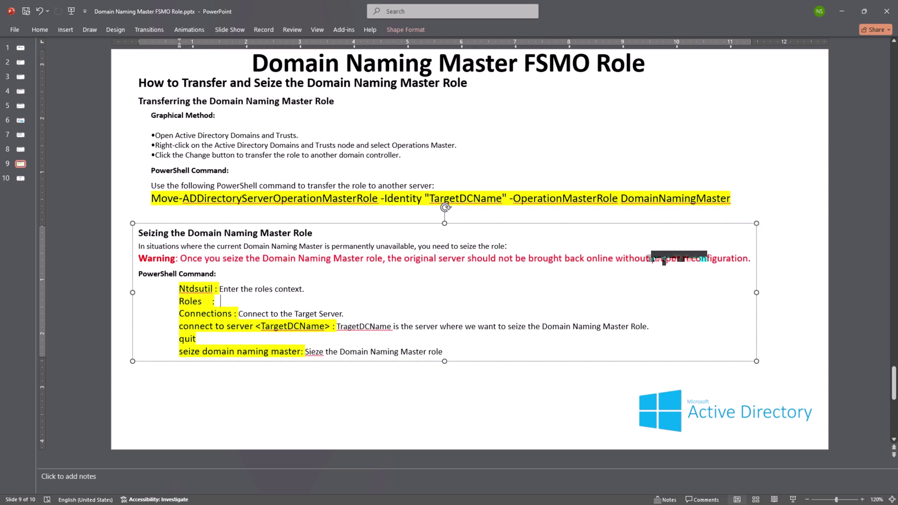
{"action": "right_click", "coordinate": [201, 289]}
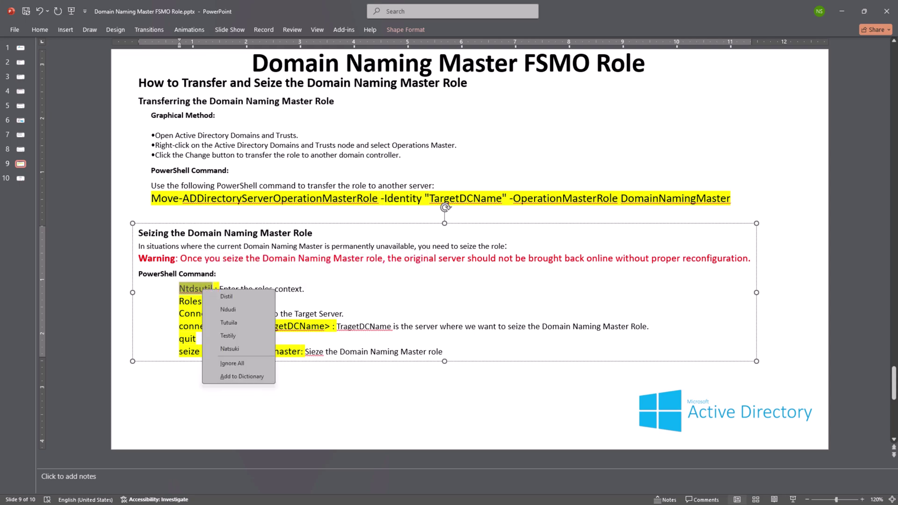
{"action": "key", "text": "Escape"}
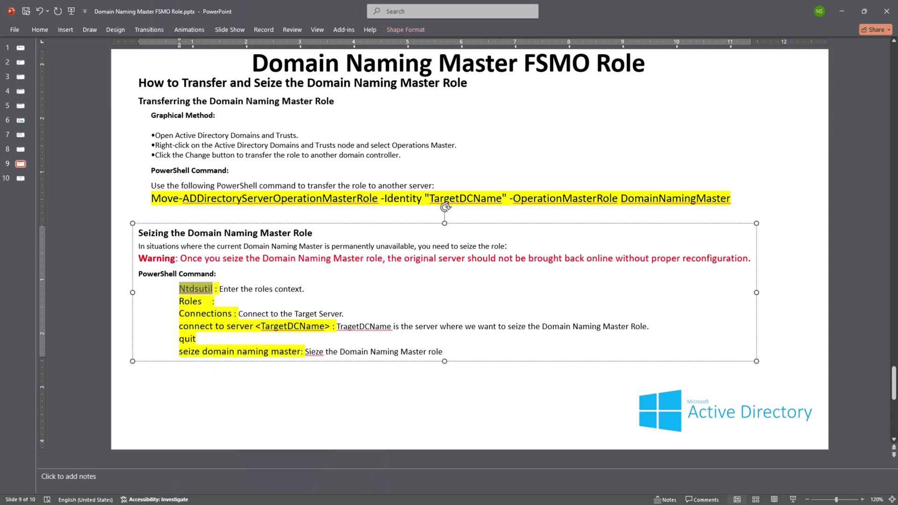
{"action": "key", "text": "alt+Tab"}
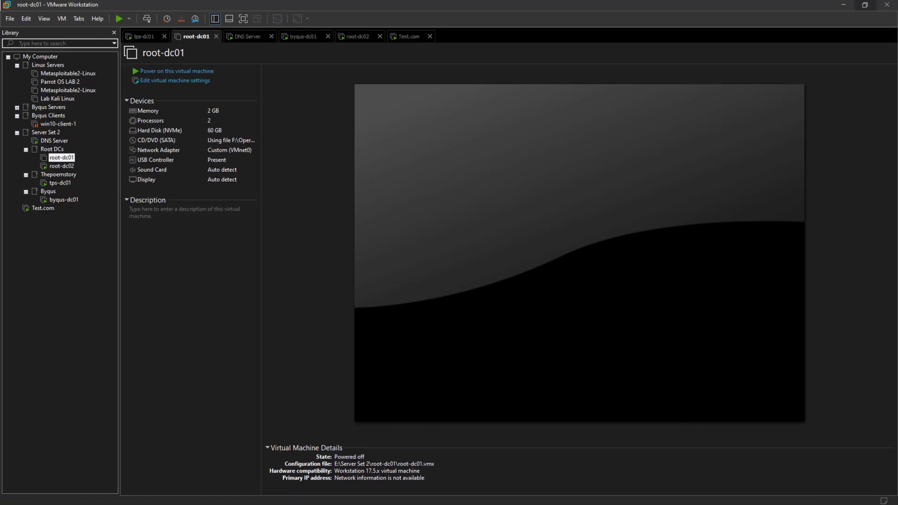
On root-dc02, search 'power' and launch Windows PowerShell ISE as administrator.
{"action": "left_click", "coordinate": [61, 166]}
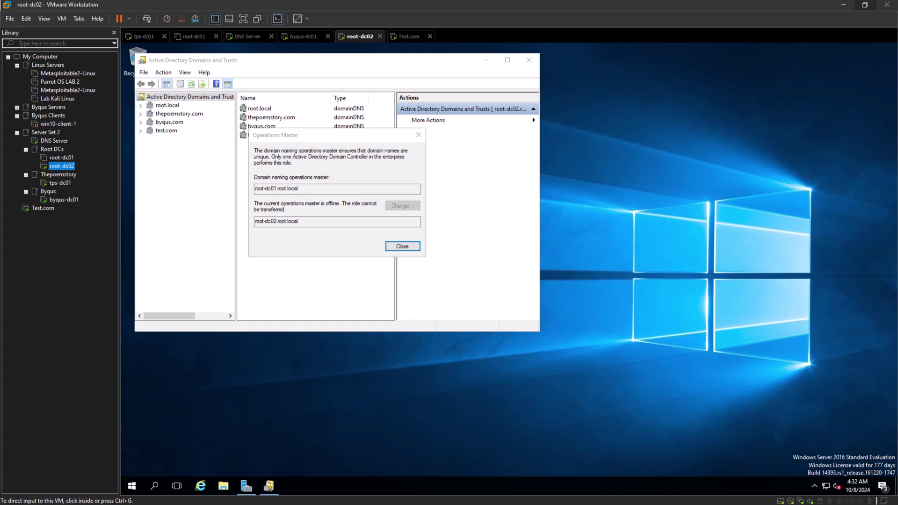
{"action": "left_click", "coordinate": [337, 164]}
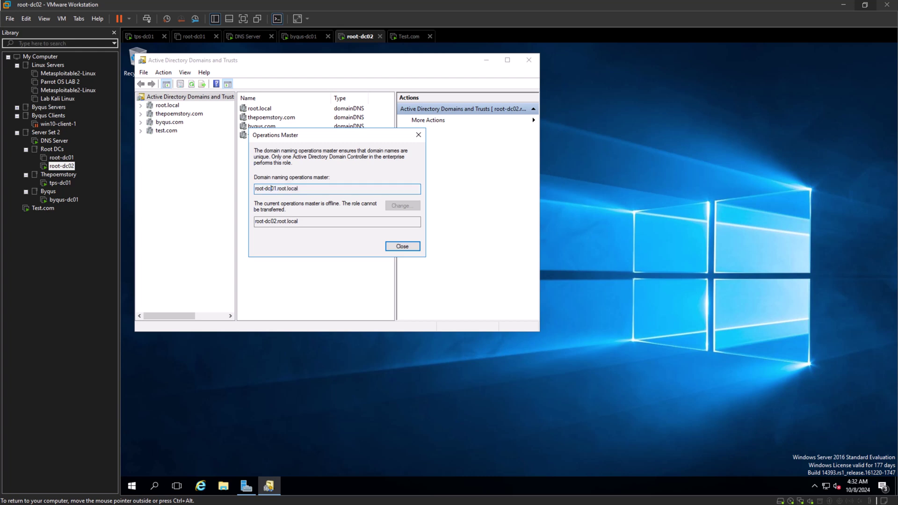
{"action": "key", "text": "ctrl+alt"}
{"action": "left_click", "coordinate": [154, 486]}
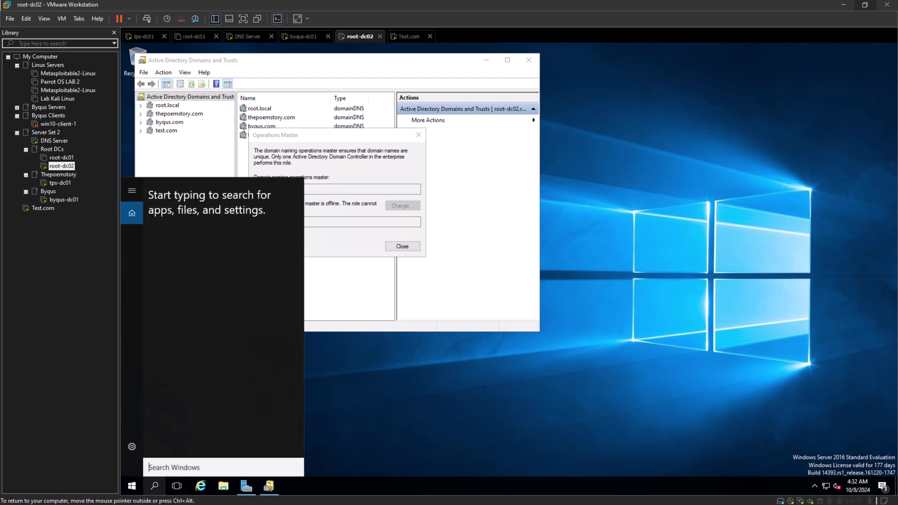
{"action": "type", "text": "power"}
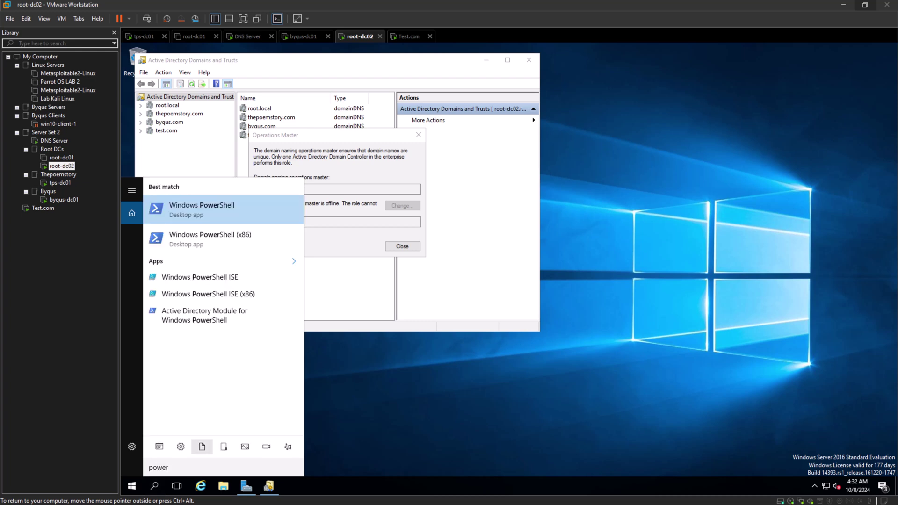
{"action": "right_click", "coordinate": [215, 280]}
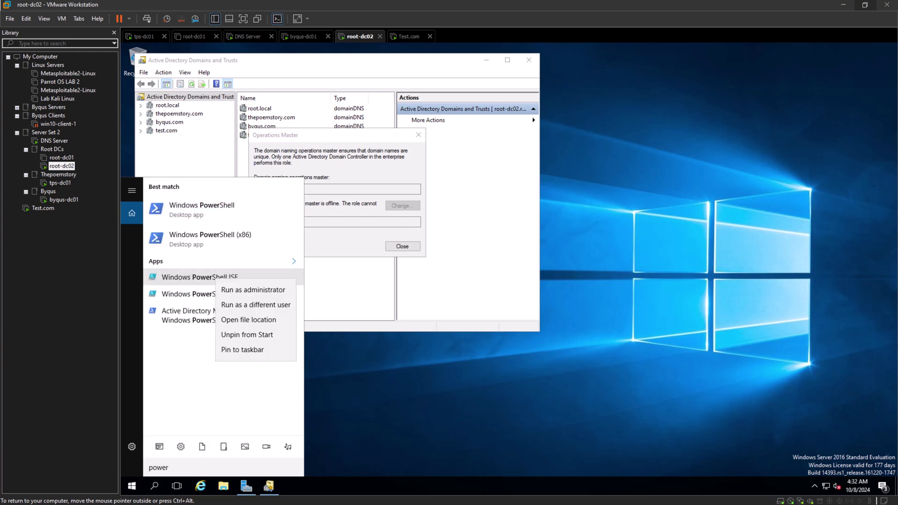
{"action": "left_click", "coordinate": [252, 290]}
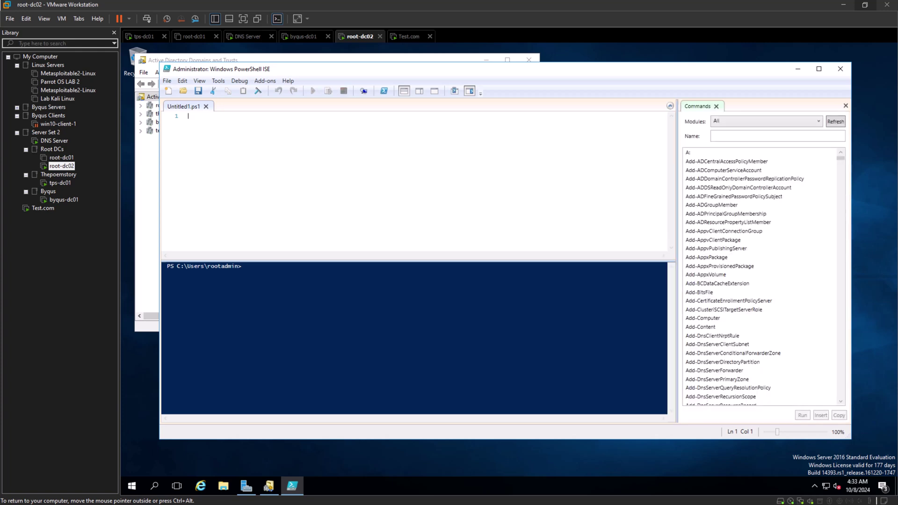
Enter ntdsutil on line 1 of the script, run it with F8, then stop it.
{"action": "type", "text": "ntdsutil"}
{"action": "key", "text": "shift+Home"}
{"action": "key", "text": "F8"}
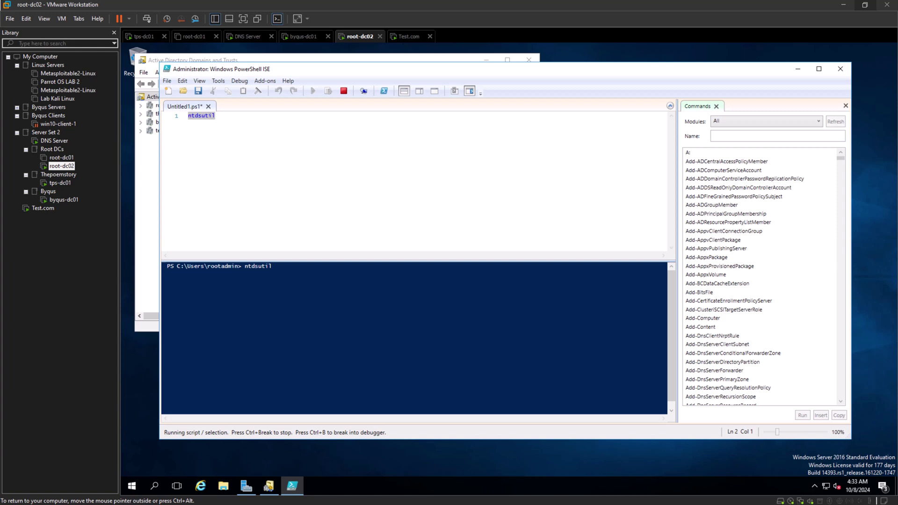
{"action": "key", "text": "ctrl+alt"}
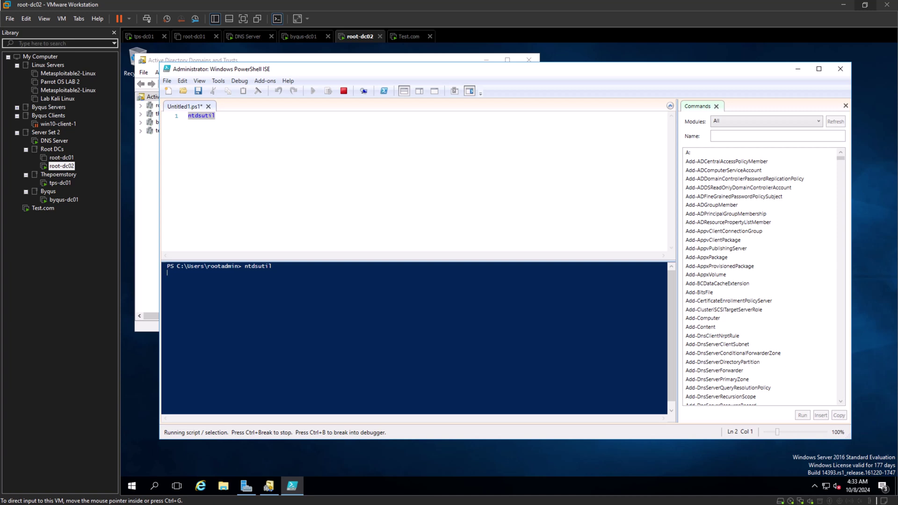
{"action": "key", "text": "ctrl+g"}
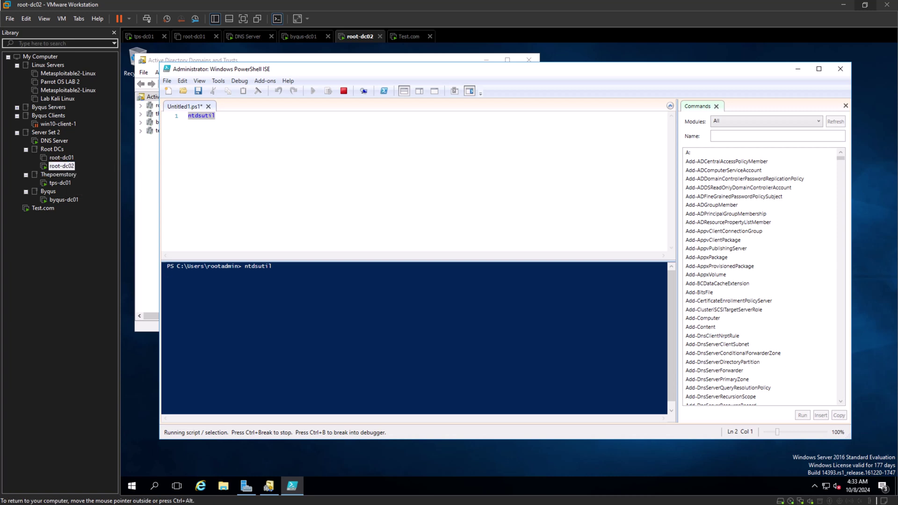
{"action": "left_click", "coordinate": [215, 116]}
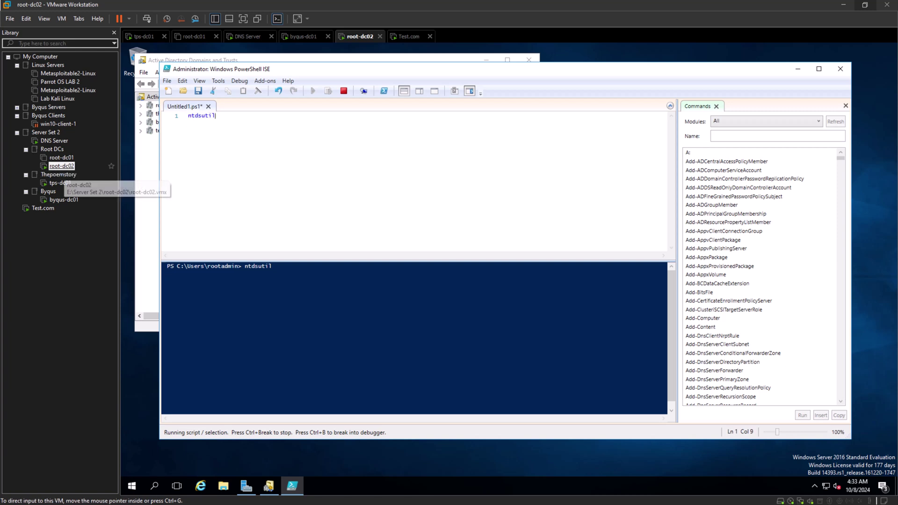
{"action": "left_click", "coordinate": [60, 166]}
{"action": "left_click", "coordinate": [167, 273]}
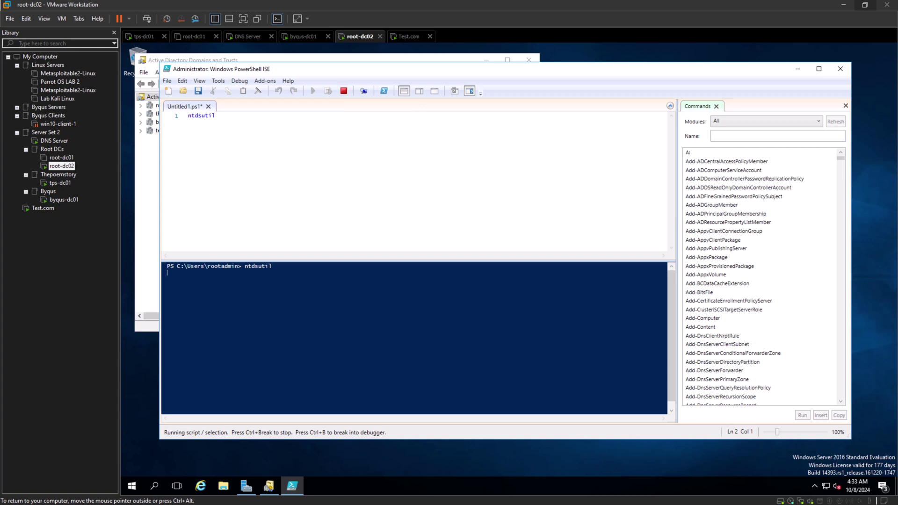
{"action": "left_click", "coordinate": [344, 91]}
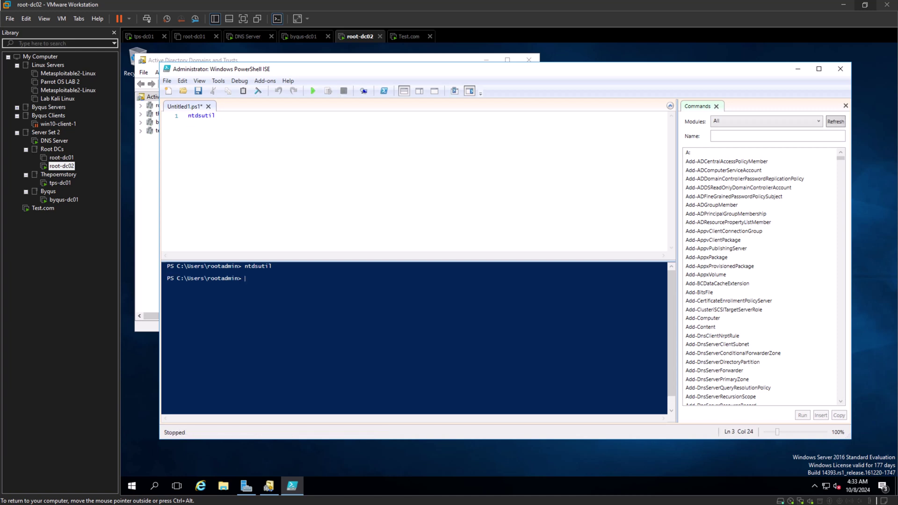
Run the ntdsutil line a second time and stop it again.
{"action": "left_click_drag", "start_coordinate": [215, 115], "coordinate": [187, 116]}
{"action": "key", "text": "F8"}
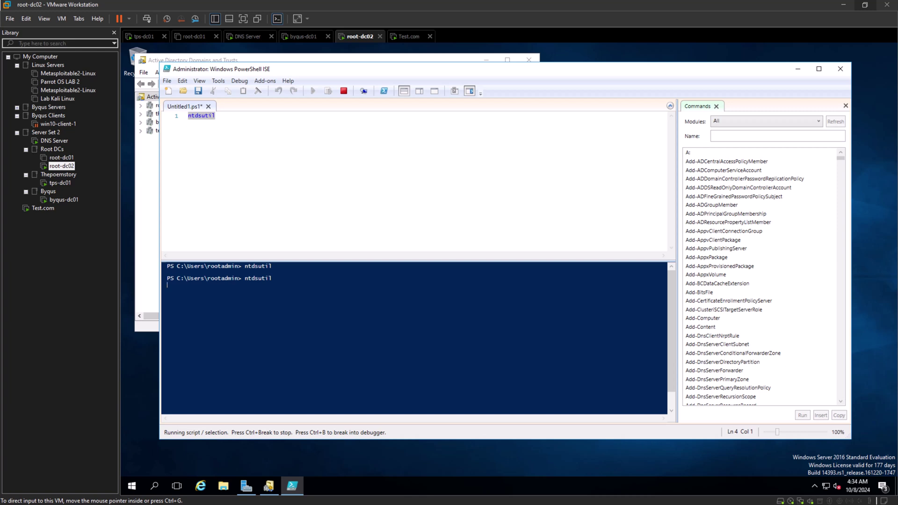
{"action": "left_click", "coordinate": [216, 116]}
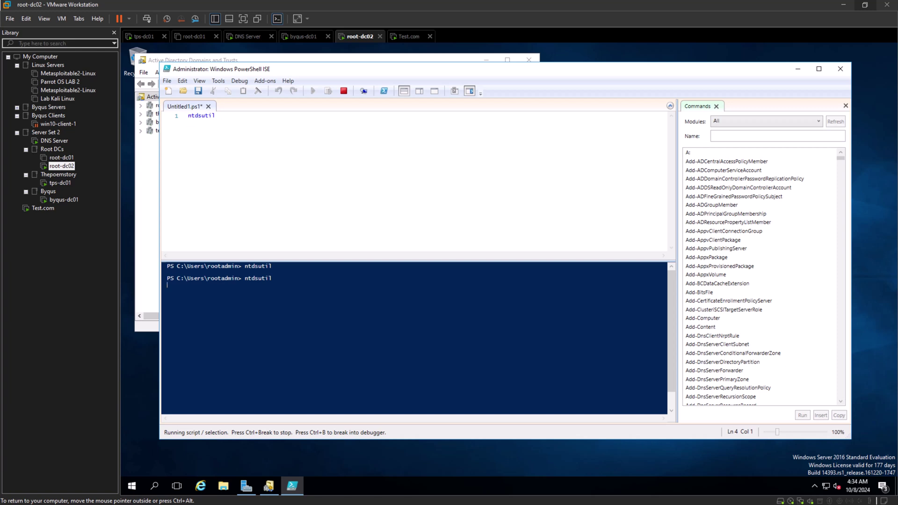
{"action": "key", "text": "ctrl+alt"}
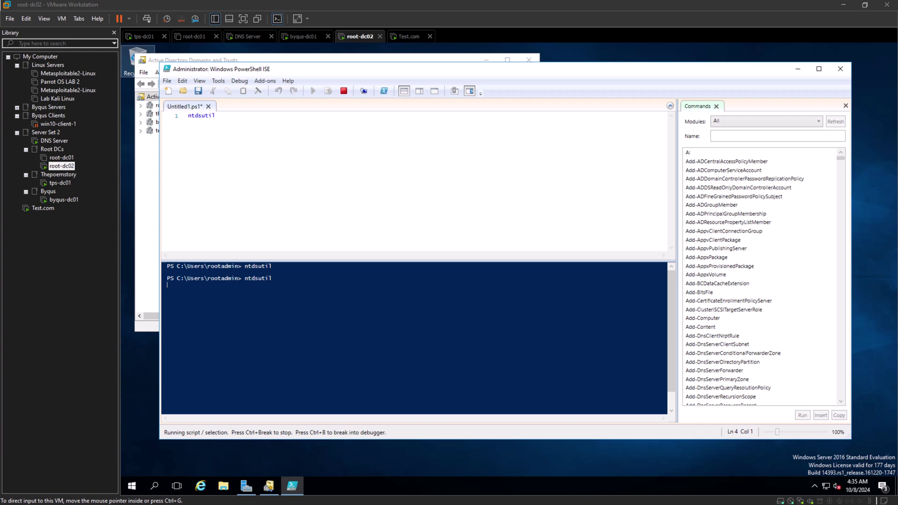
{"action": "left_click", "coordinate": [343, 90]}
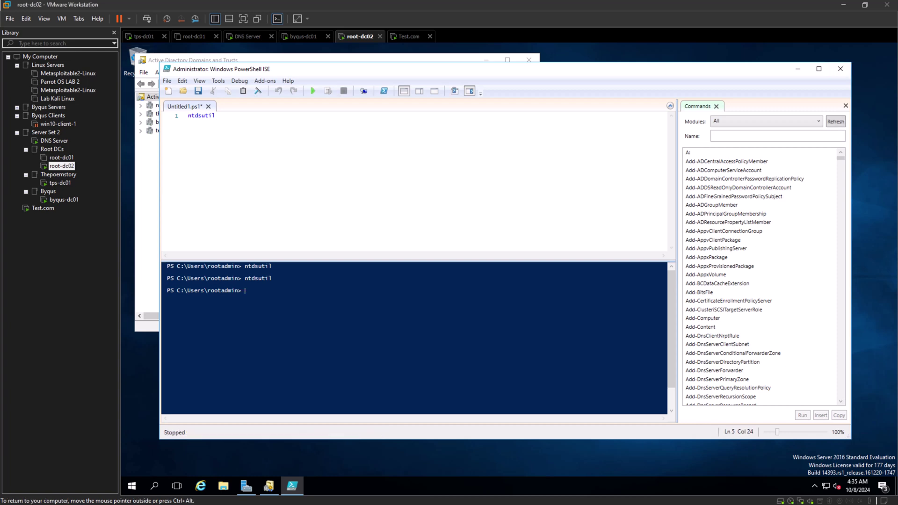
Close ISE without saving, then launch Windows PowerShell as administrator from a 'power' search.
{"action": "left_click", "coordinate": [840, 68]}
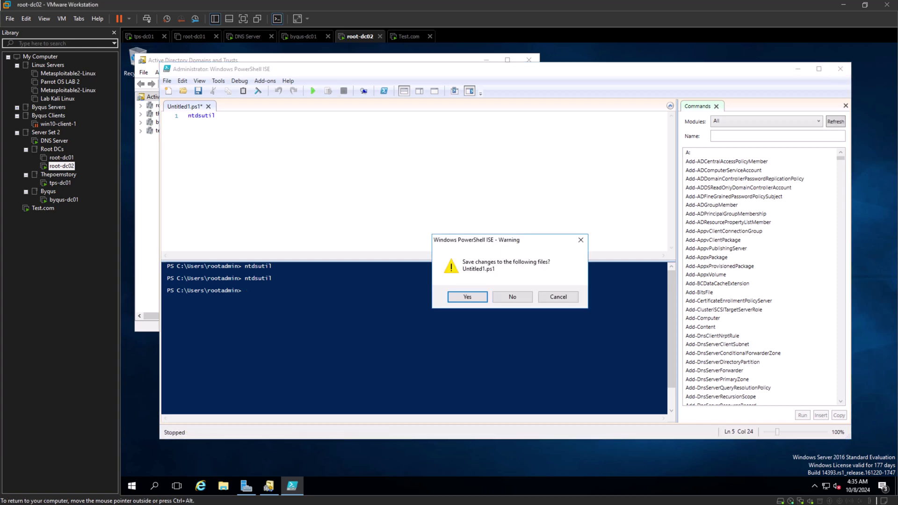
{"action": "left_click", "coordinate": [513, 297]}
{"action": "left_click", "coordinate": [154, 487]}
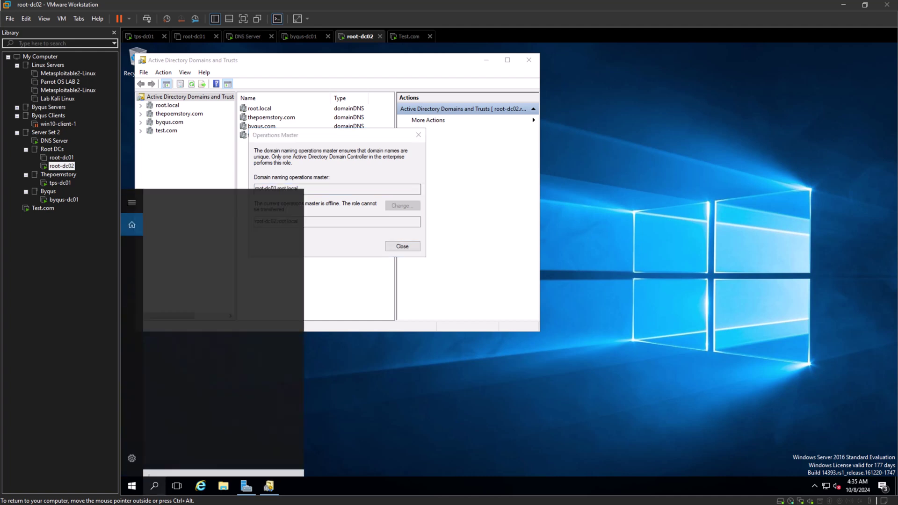
{"action": "type", "text": "power"}
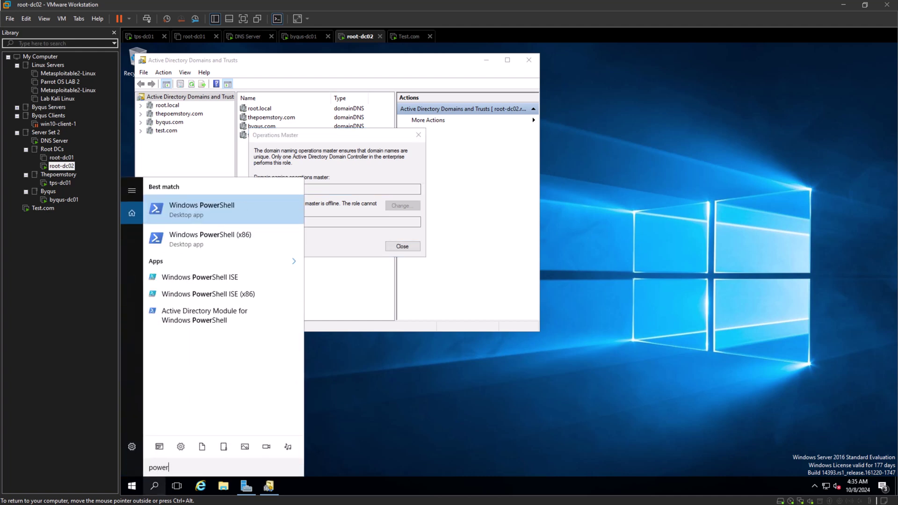
{"action": "key", "text": "Return"}
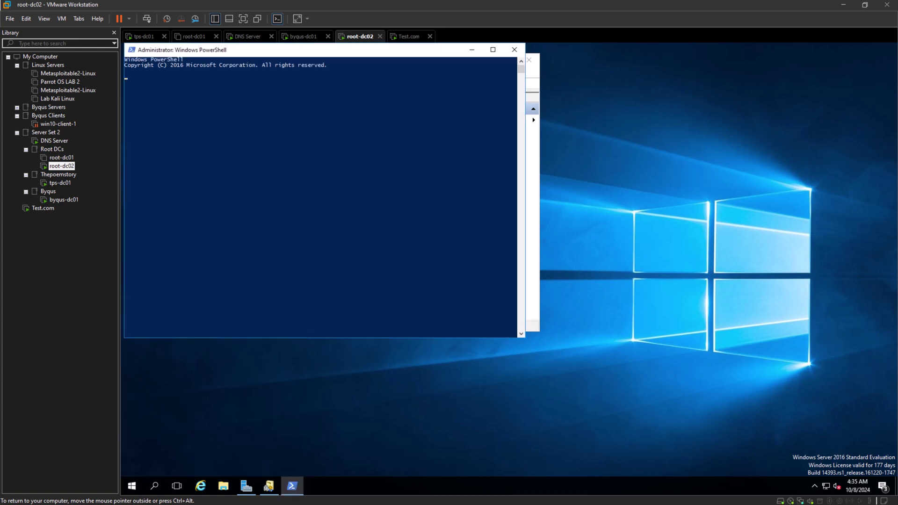
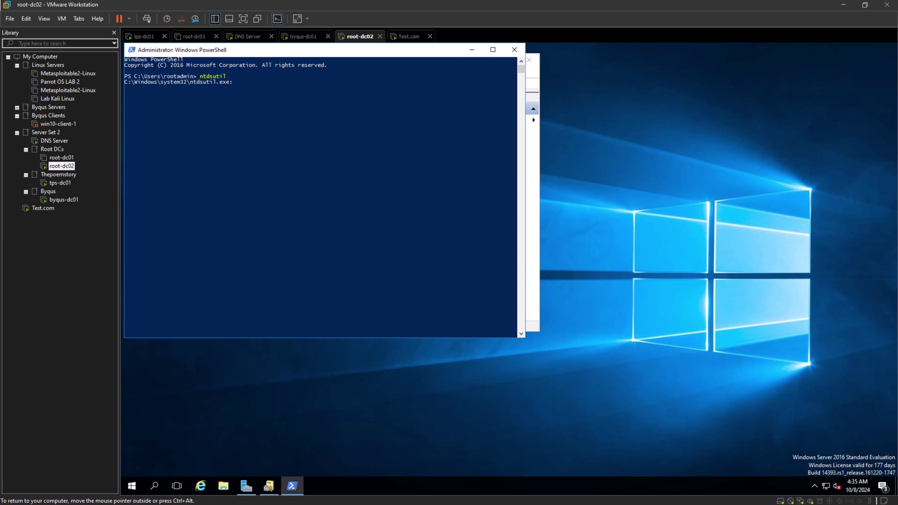
Enter 'roles' in ntdsutil to reach fsmo maintenance, checking the seizure-steps slide.
{"action": "type", "text": "roles"}
{"action": "key", "text": "Return"}
{"action": "key", "text": "ctrl+alt"}
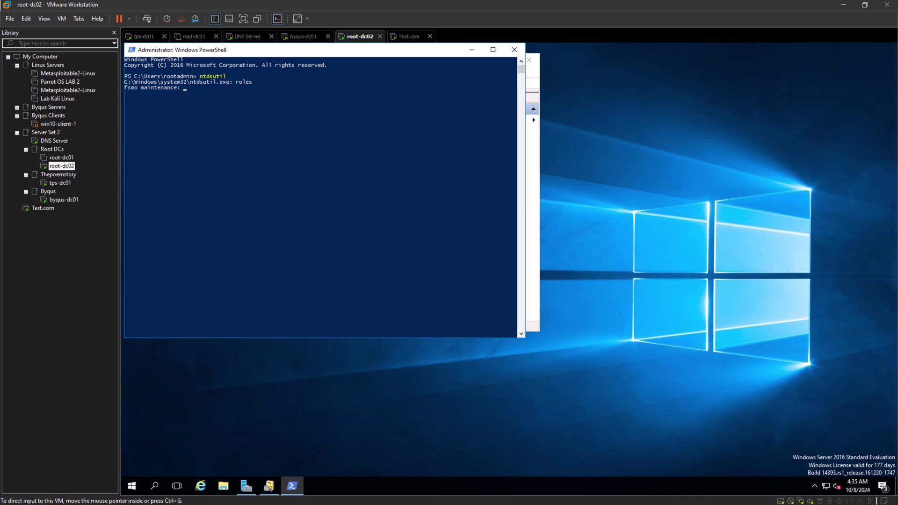
{"action": "key", "text": "alt+Tab"}
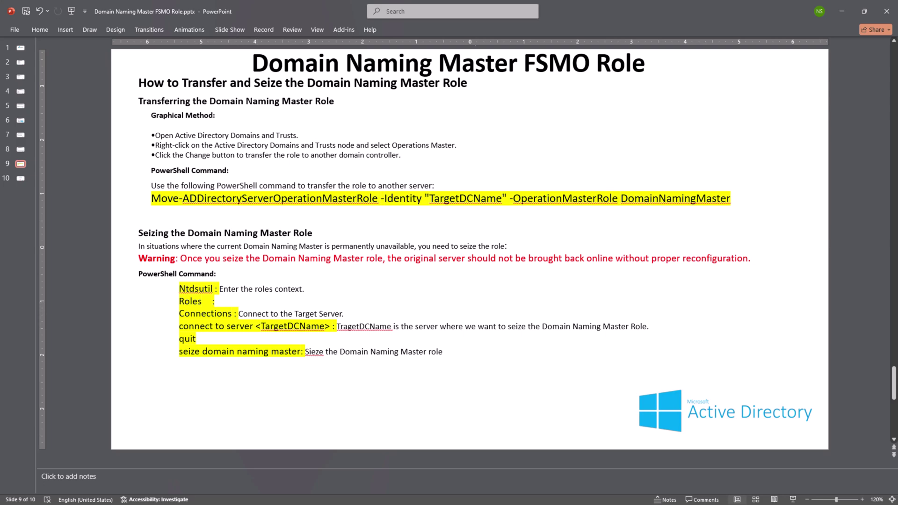
{"action": "left_click", "coordinate": [842, 11]}
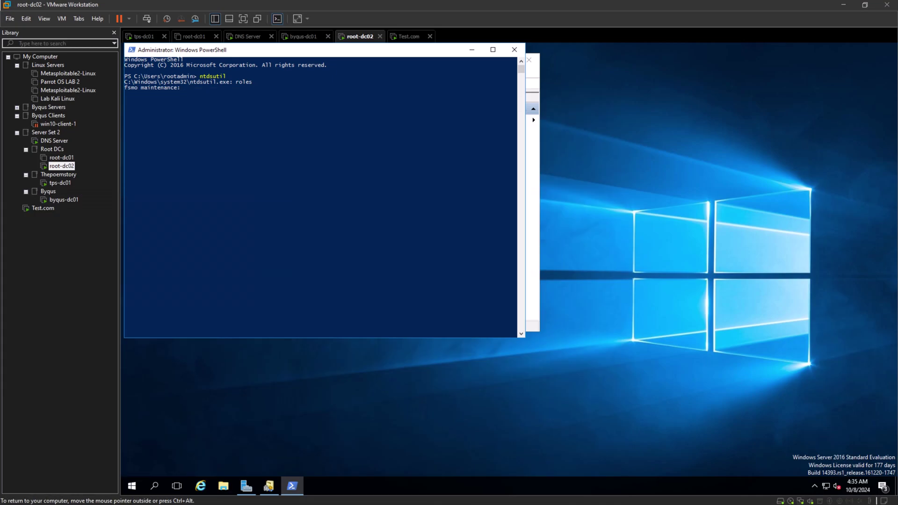
Enter 'connections' to reach server connections, then bring back the Domain Naming Master FSMO Role slide.
{"action": "type", "text": "connections"}
{"action": "key", "text": "Return"}
{"action": "key", "text": "ctrl+alt"}
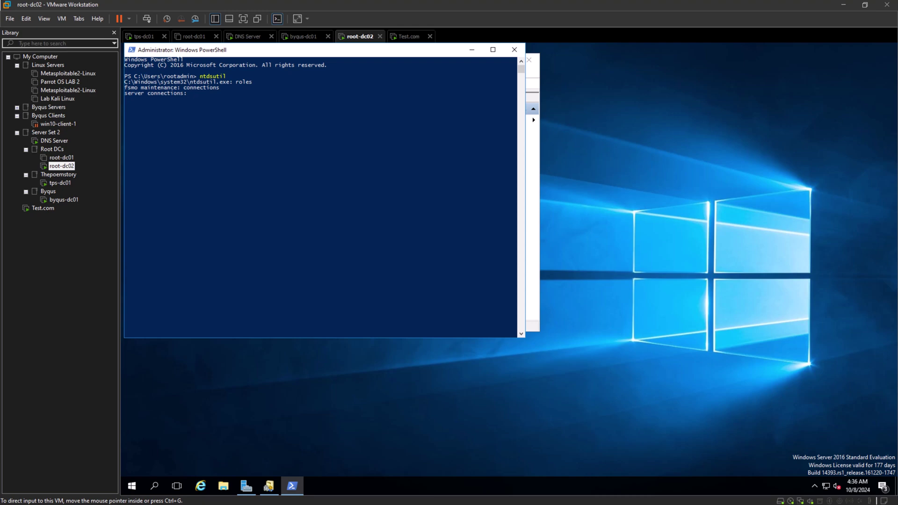
{"action": "key", "text": "alt+Tab"}
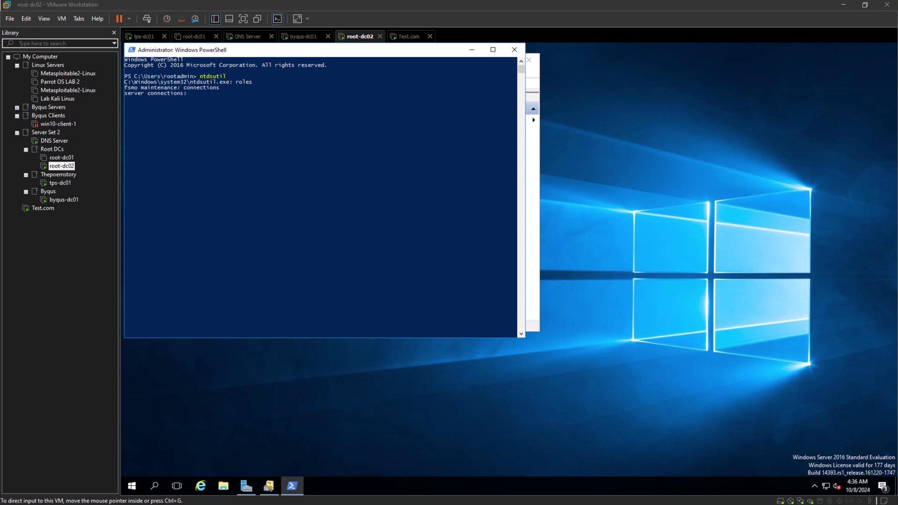